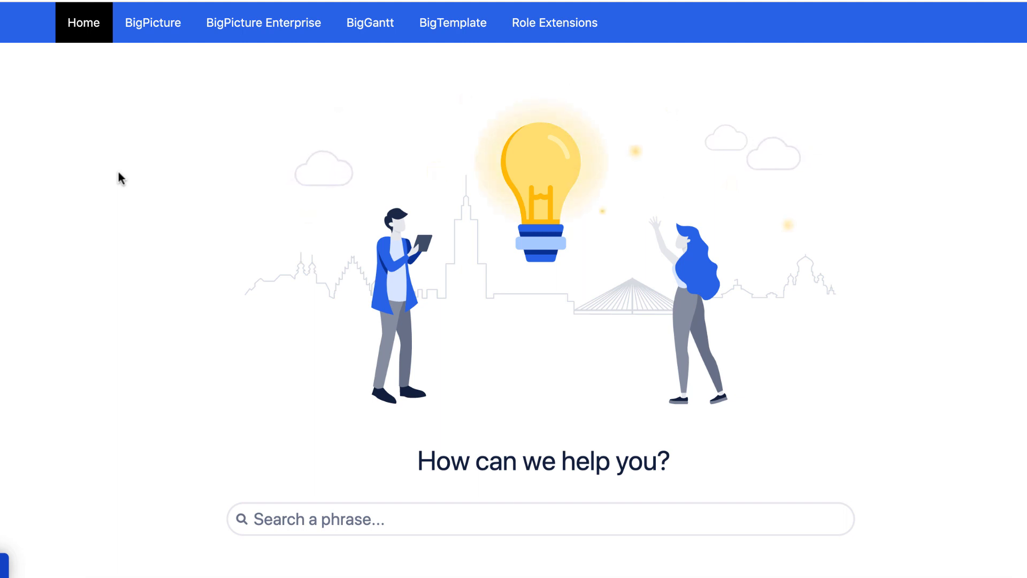
Scroll up and down through the BigPicture documentation page.
scroll(68, 153, down, 3)
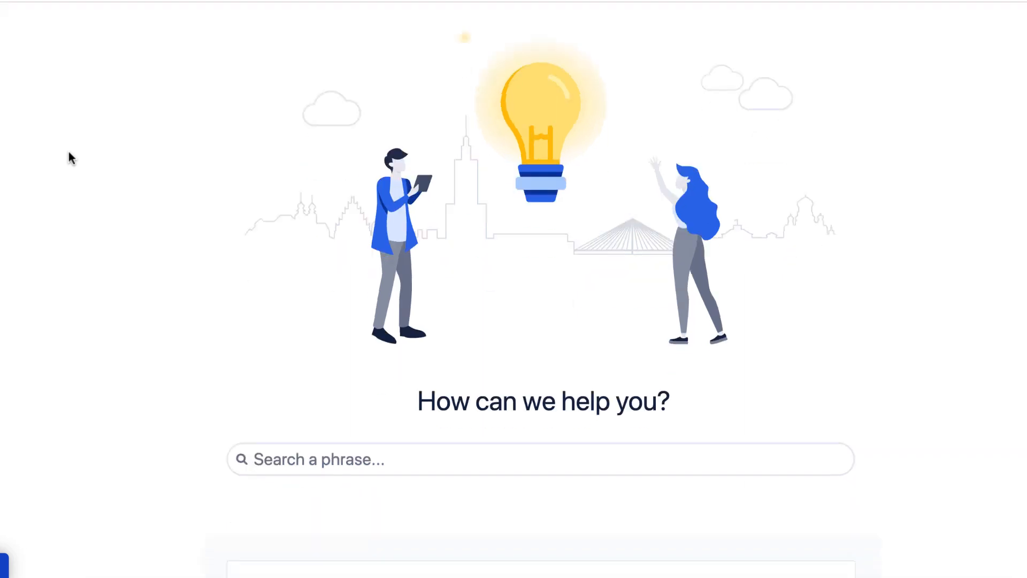
scroll(68, 153, down, 5)
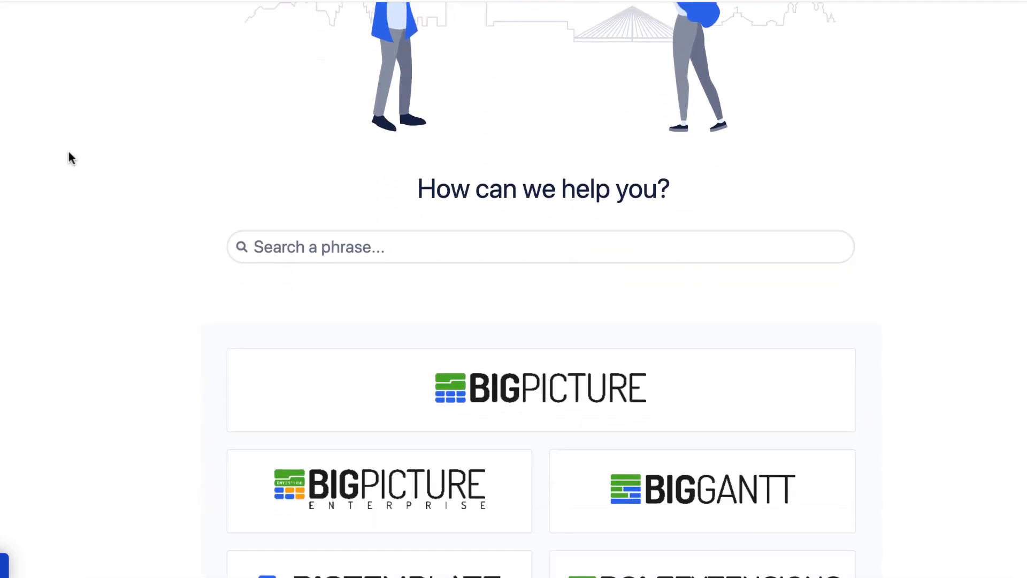
scroll(68, 153, up, 8)
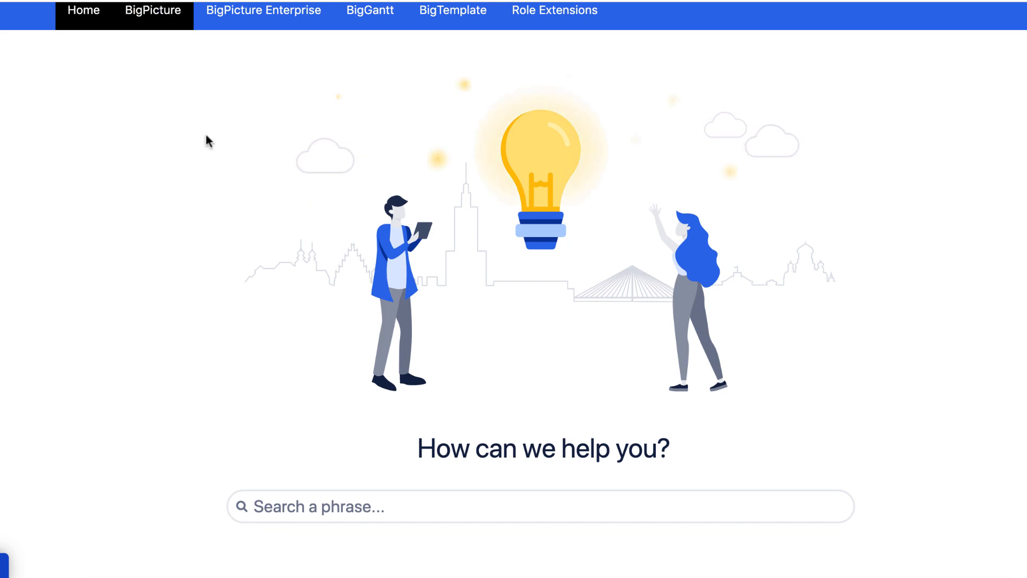
scroll(214, 261, down, 6)
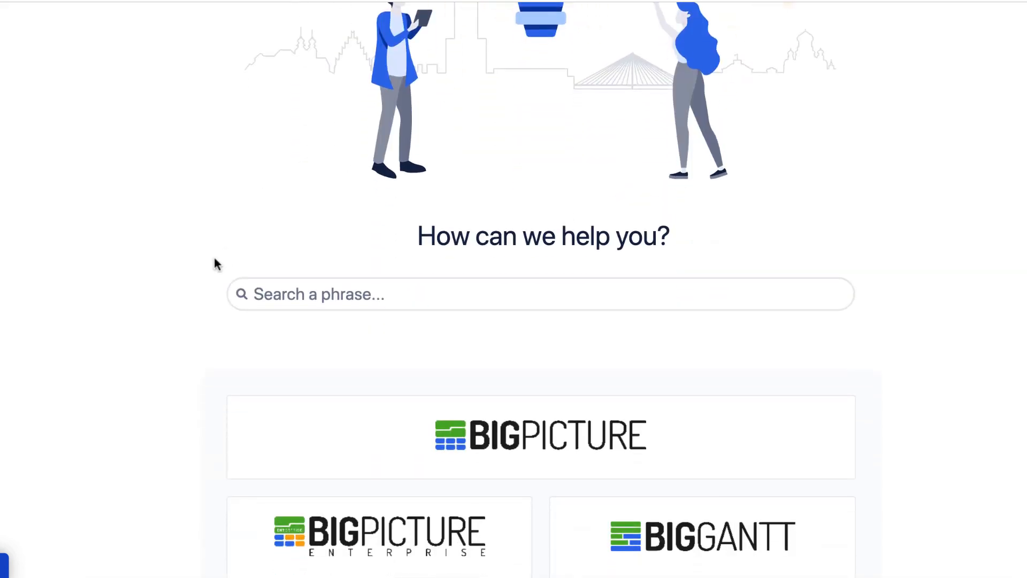
scroll(215, 262, up, 2)
scroll(215, 262, down, 6)
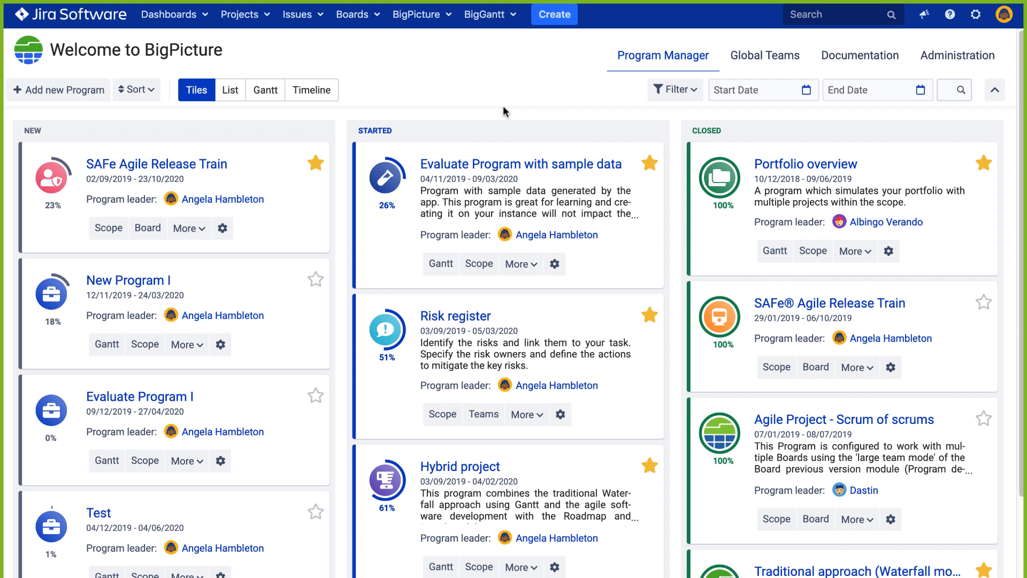
click(229, 97)
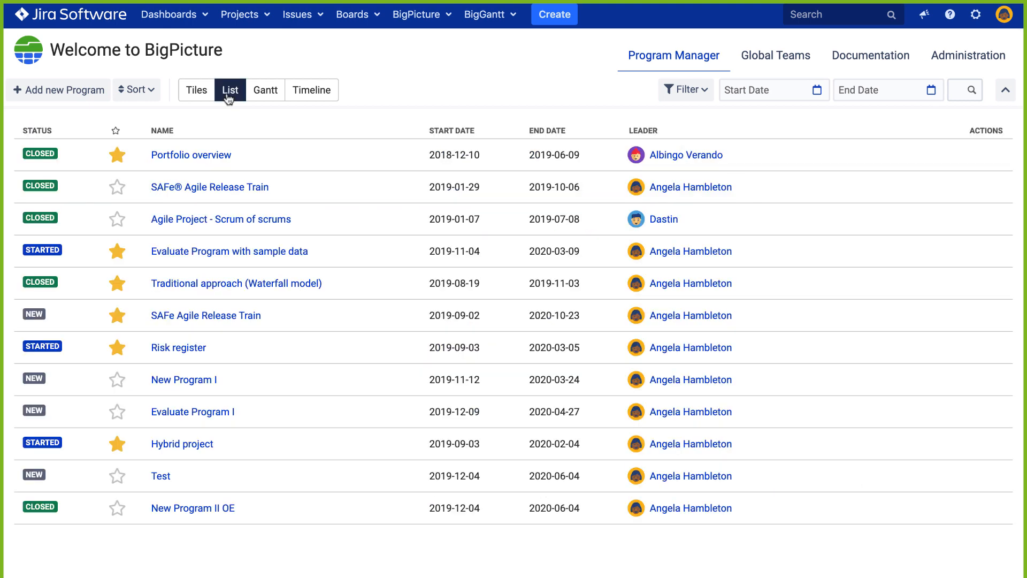
click(273, 97)
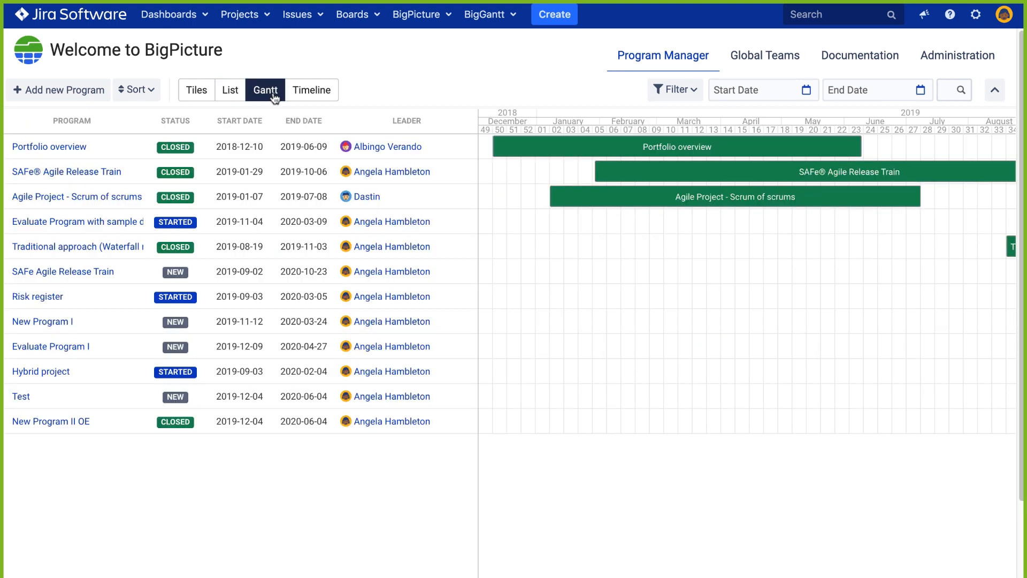
click(310, 90)
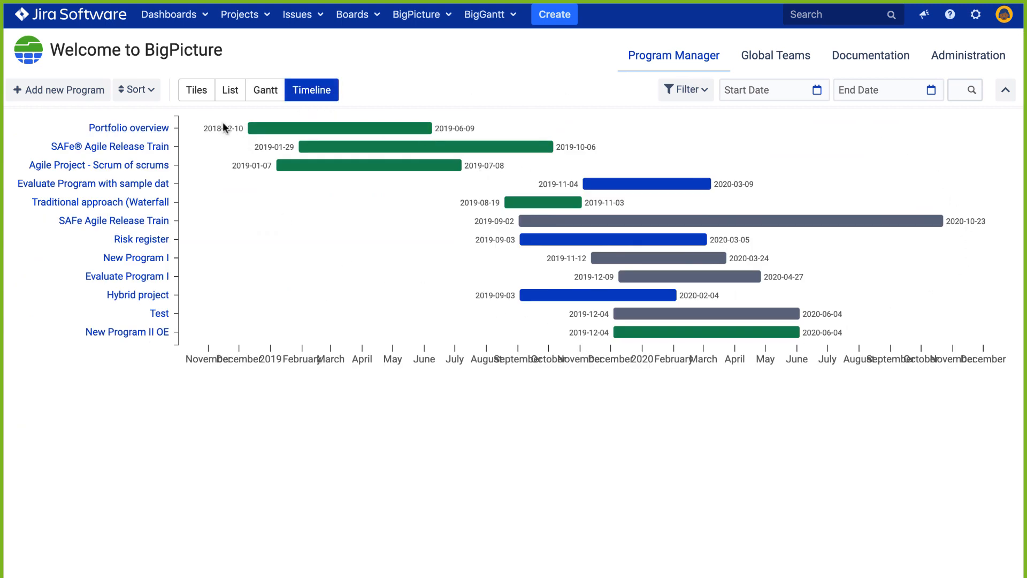
click(196, 95)
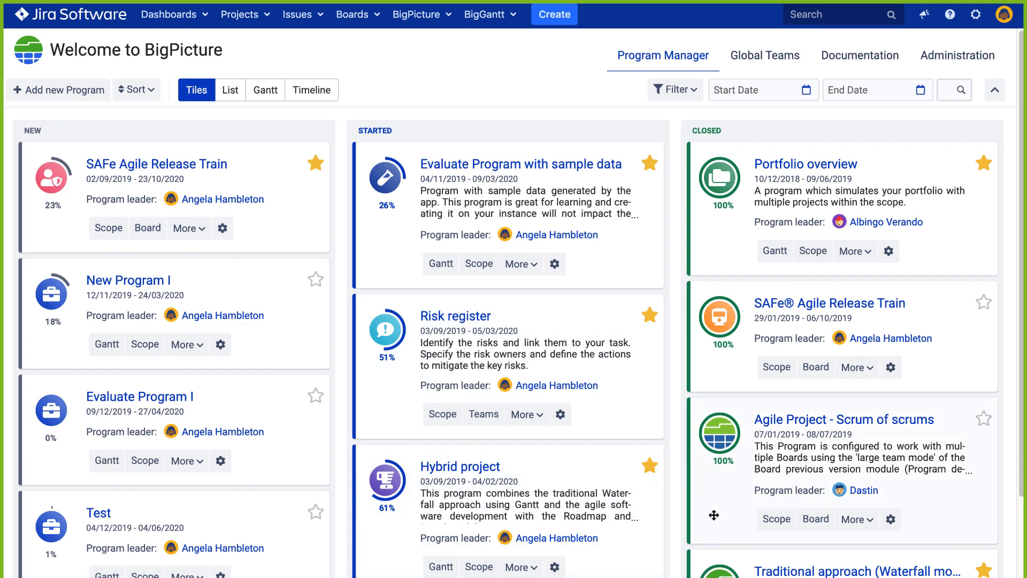
Scroll through the program tiles and open a card's More menu to see other modules.
scroll(503, 532, down, 3)
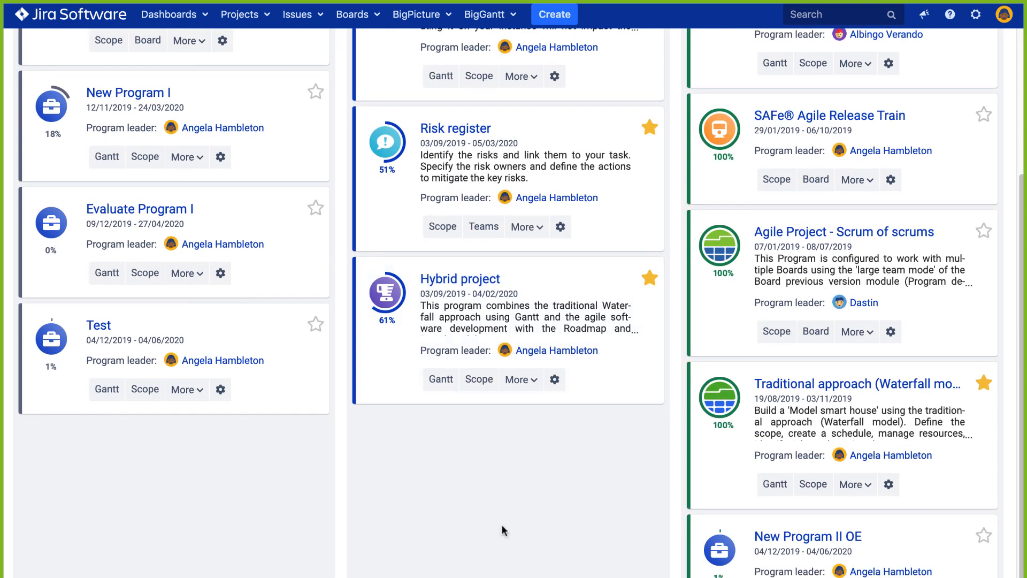
scroll(501, 530, up, 3)
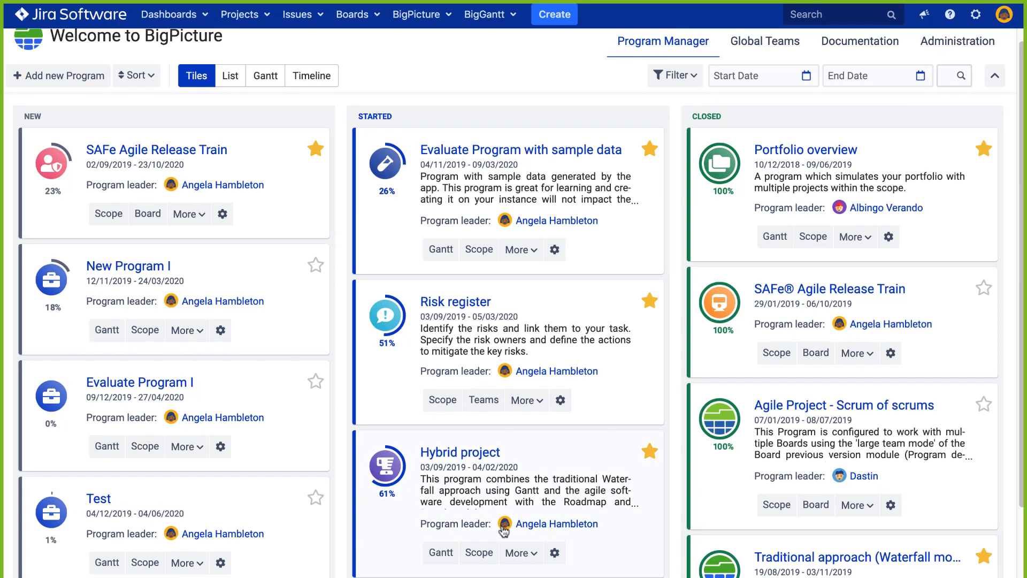
scroll(546, 355, down, 3)
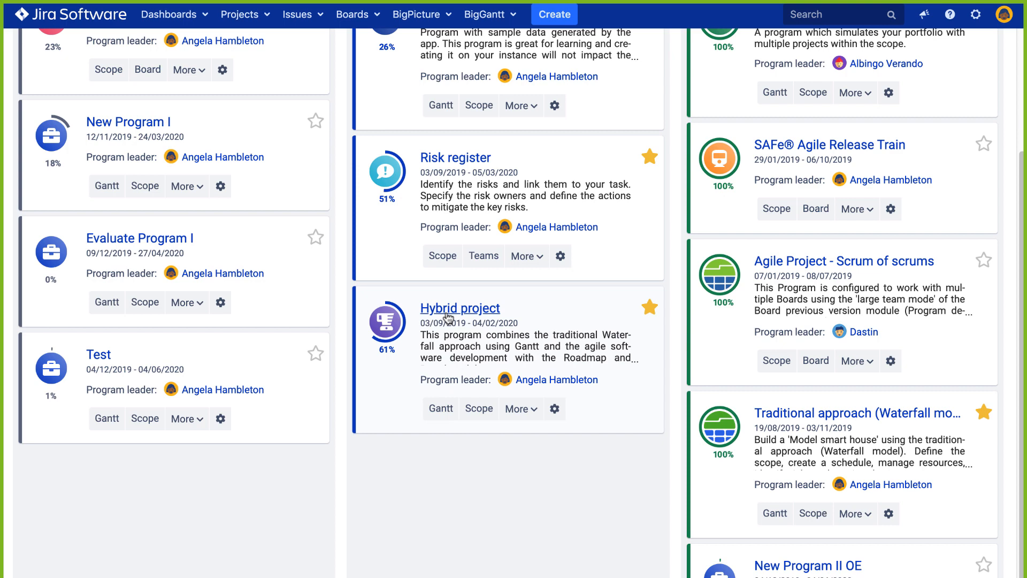
scroll(448, 317, up, 3)
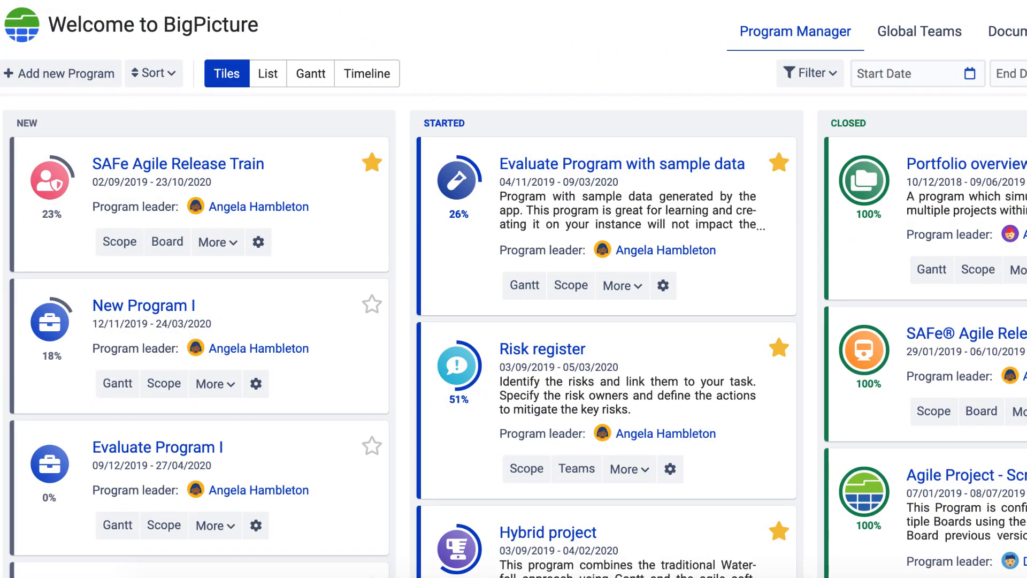
click(639, 286)
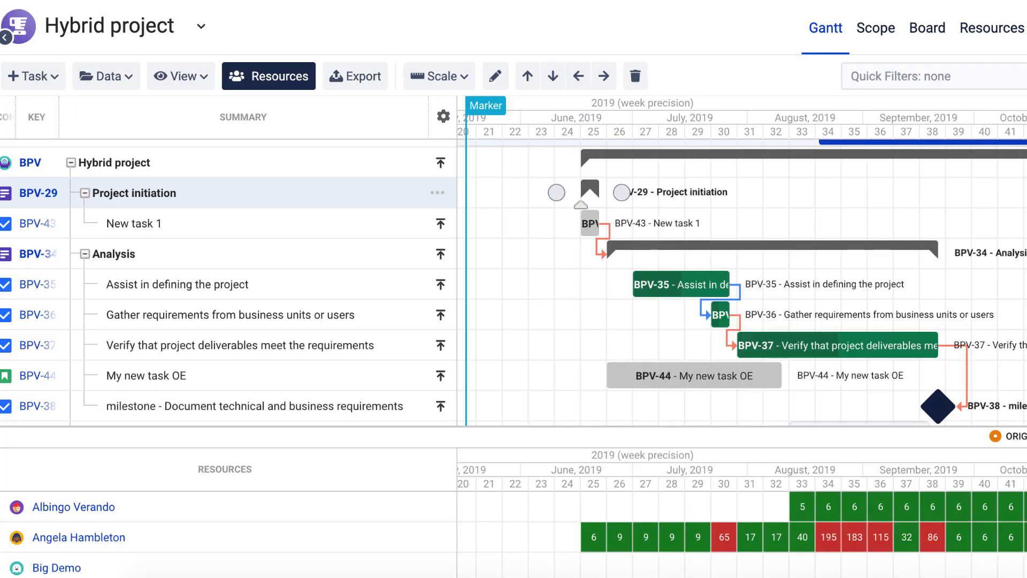
scroll(520, 157, down, 2)
scroll(531, 156, up, 2)
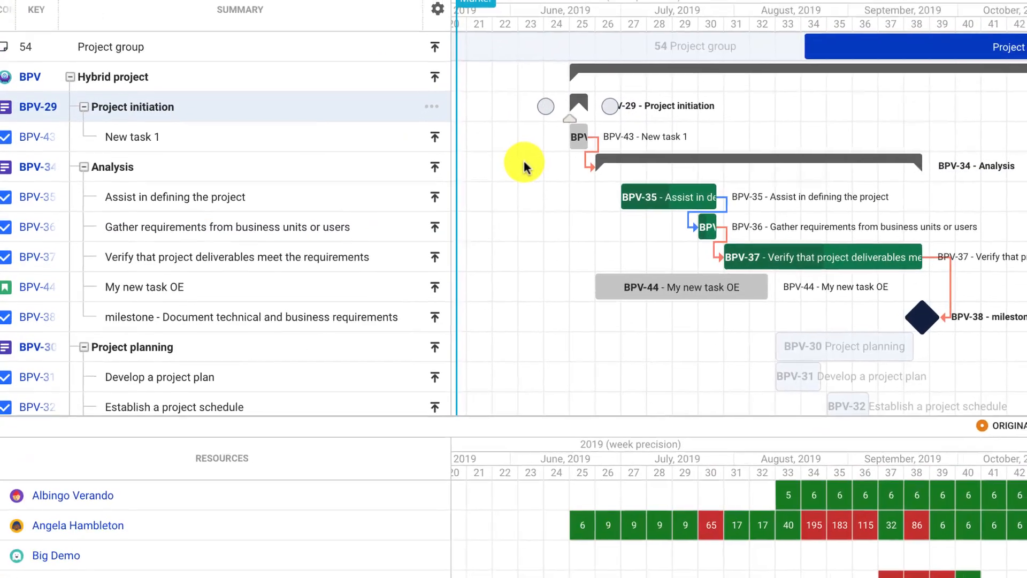
scroll(530, 157, right, 4)
scroll(530, 157, down, 3)
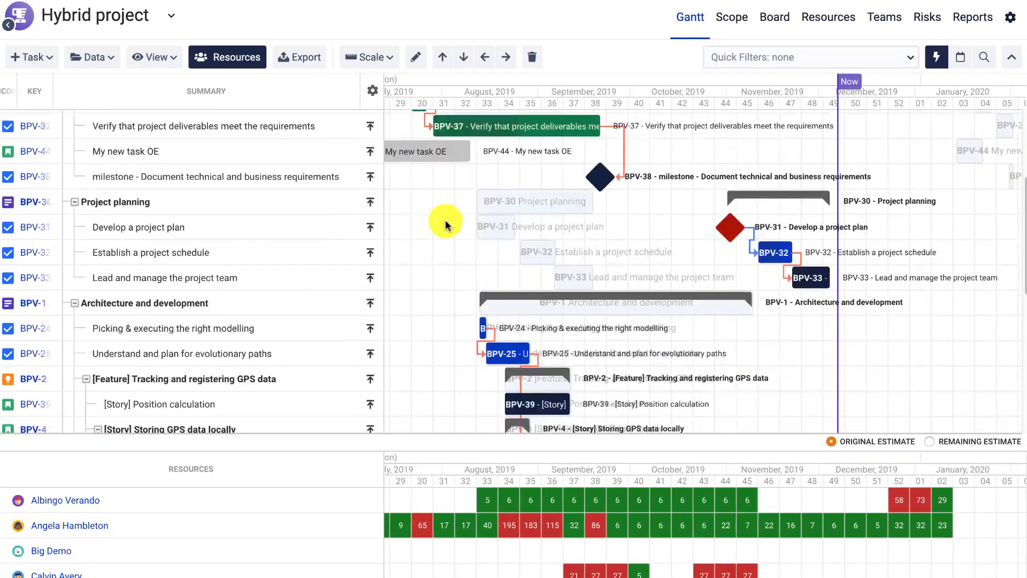
scroll(445, 225, down, 3)
scroll(446, 224, left, 2)
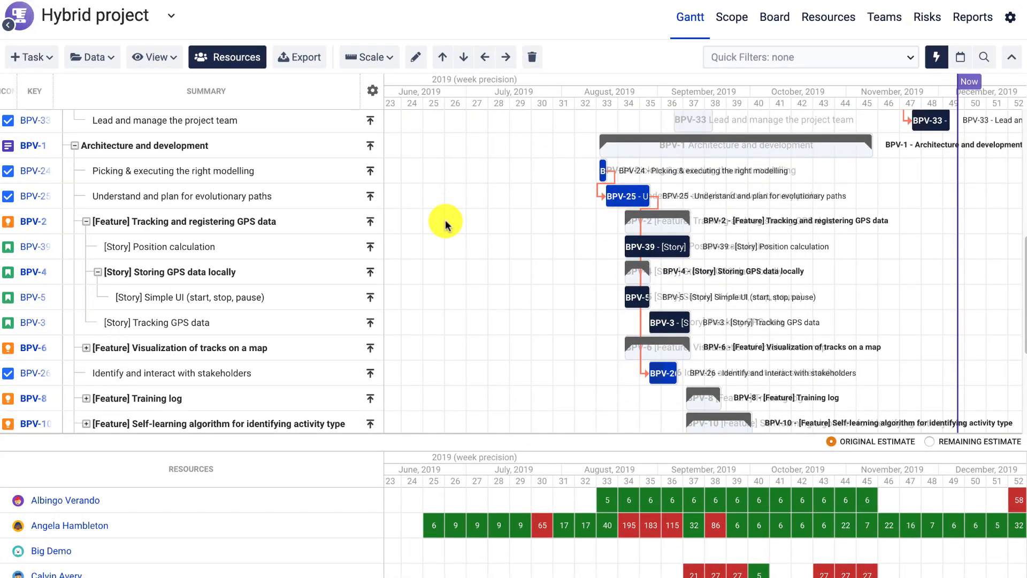
scroll(446, 225, up, 5)
Show the Time tracking columns in the task table and widen it beside the Gantt chart.
click(150, 57)
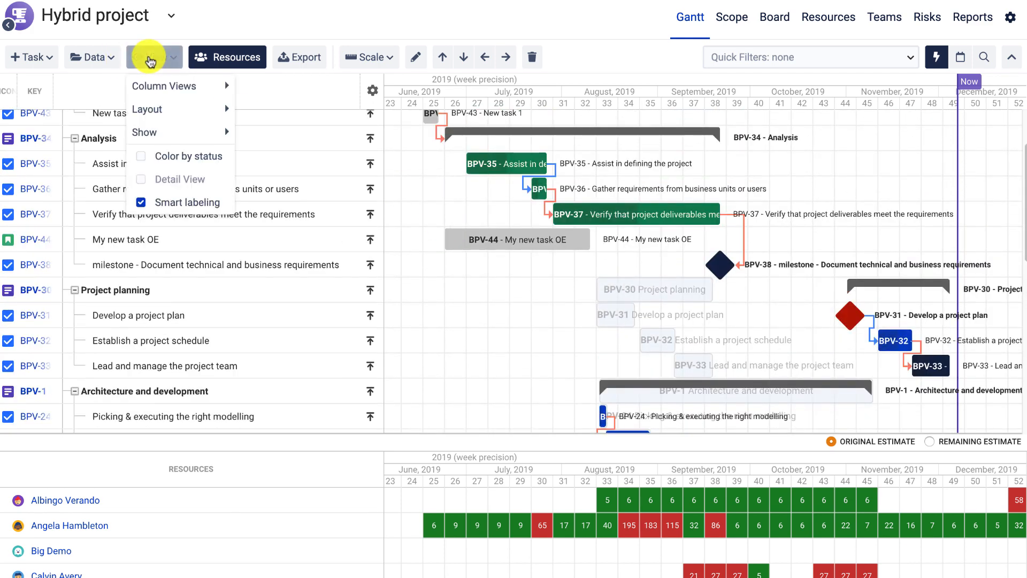
mouse_move(171, 85)
click(255, 110)
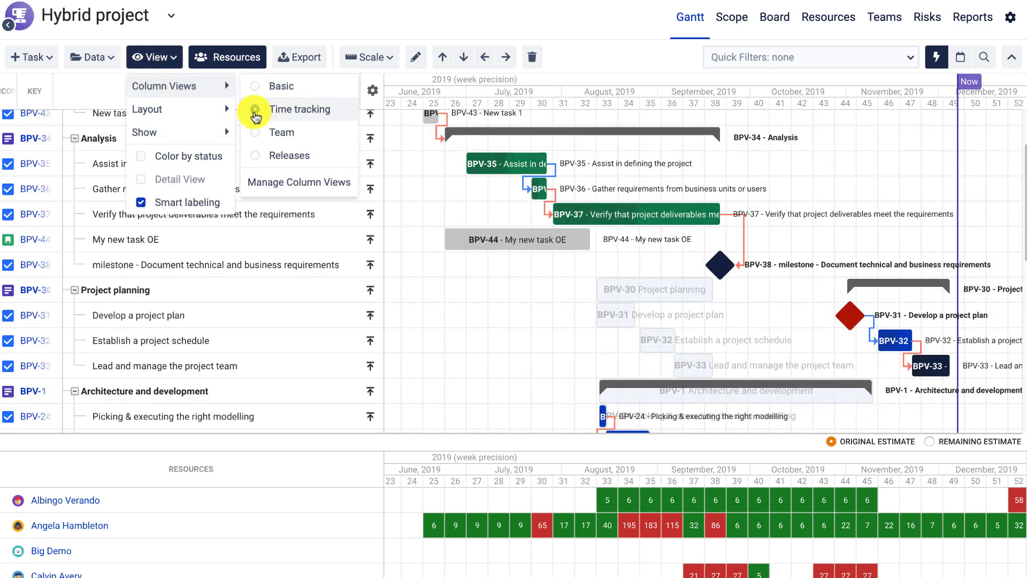
click(622, 39)
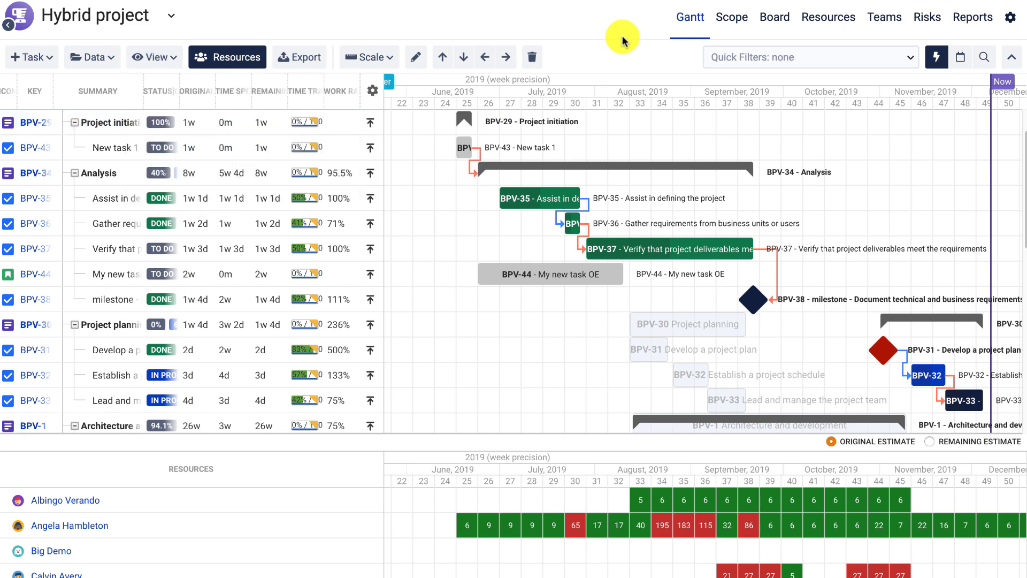
drag(383, 115, 452, 118)
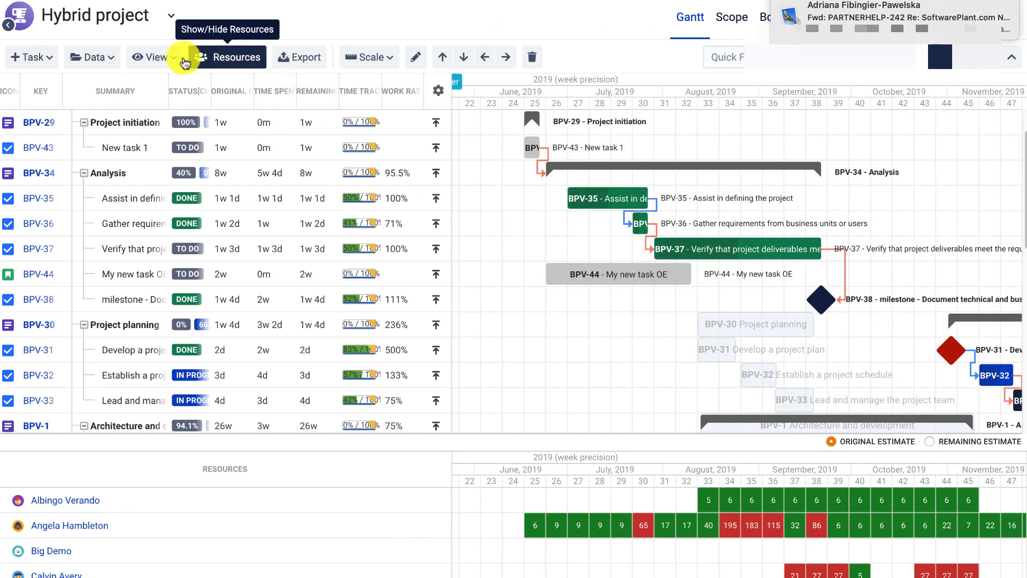
Switch the task table to the Basic column view.
click(174, 58)
mouse_move(183, 103)
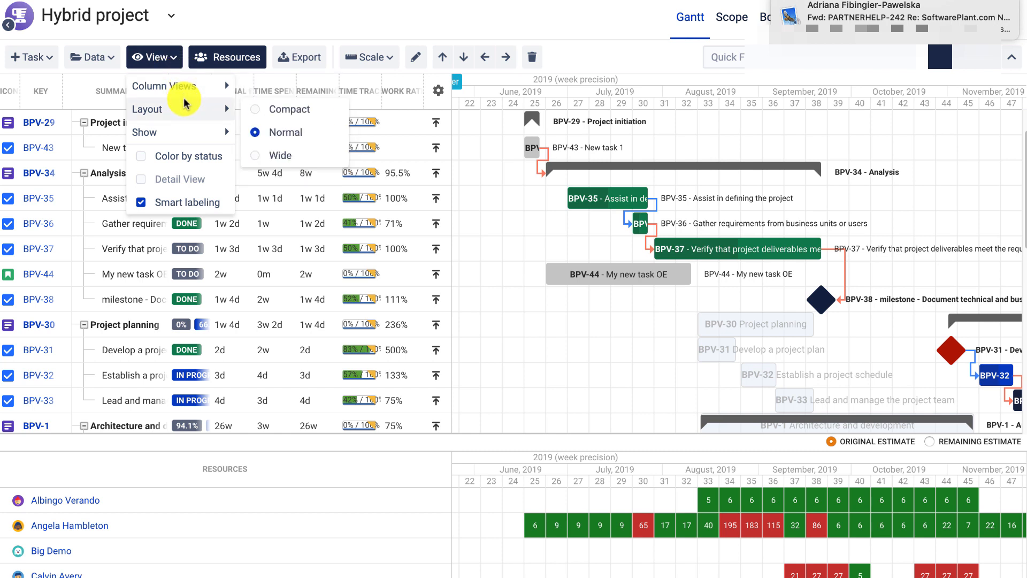
mouse_move(177, 86)
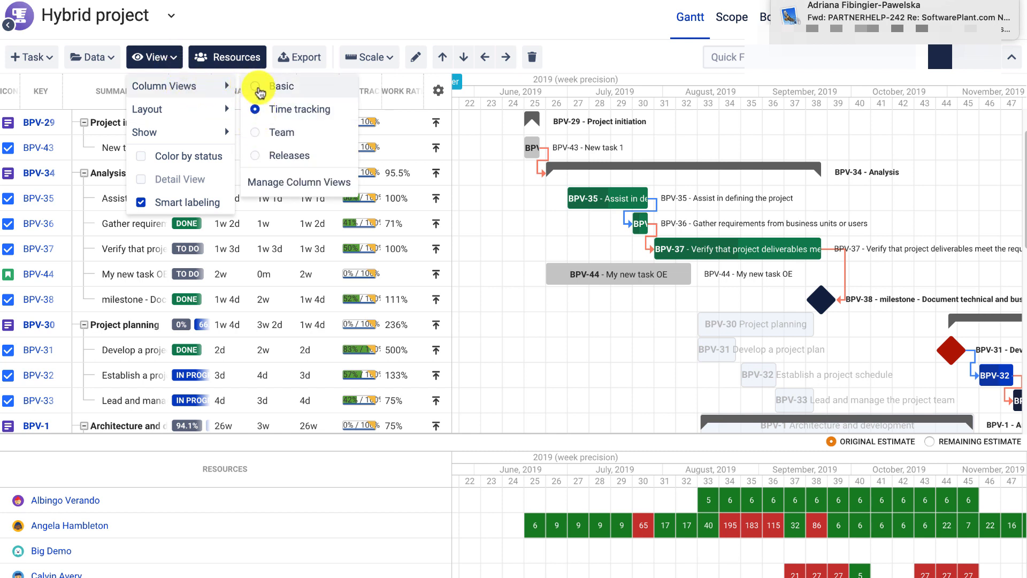
click(260, 91)
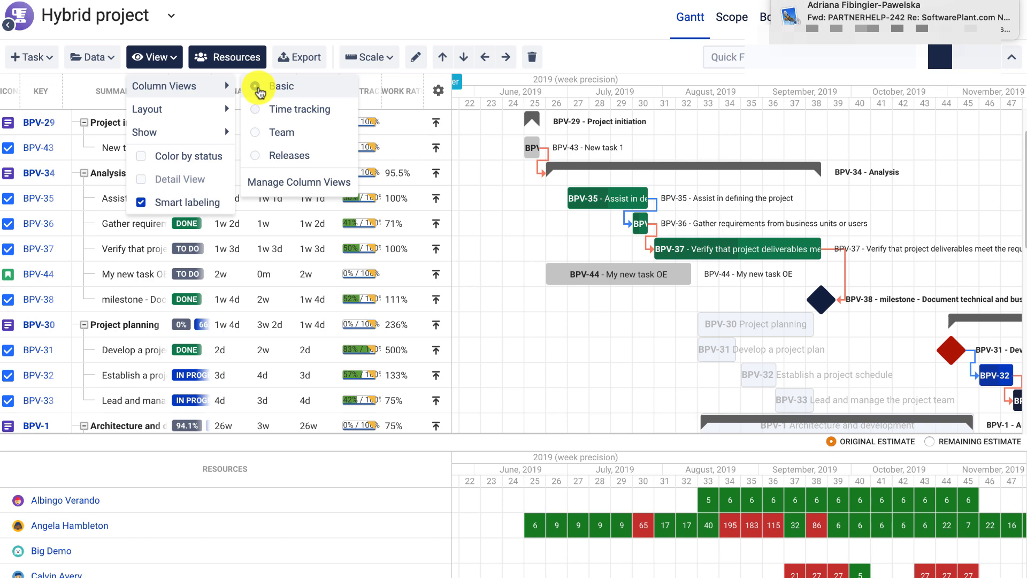
click(458, 23)
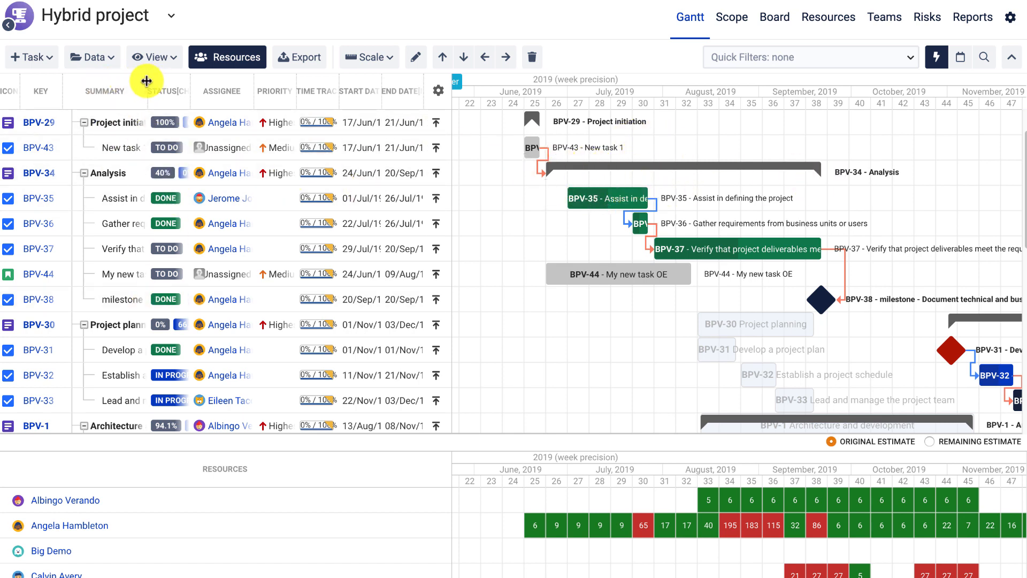
Collapse the Project initiation, Analysis and Project planning groups in the Hybrid project task list.
drag(146, 80, 243, 92)
scroll(103, 188, up, 2)
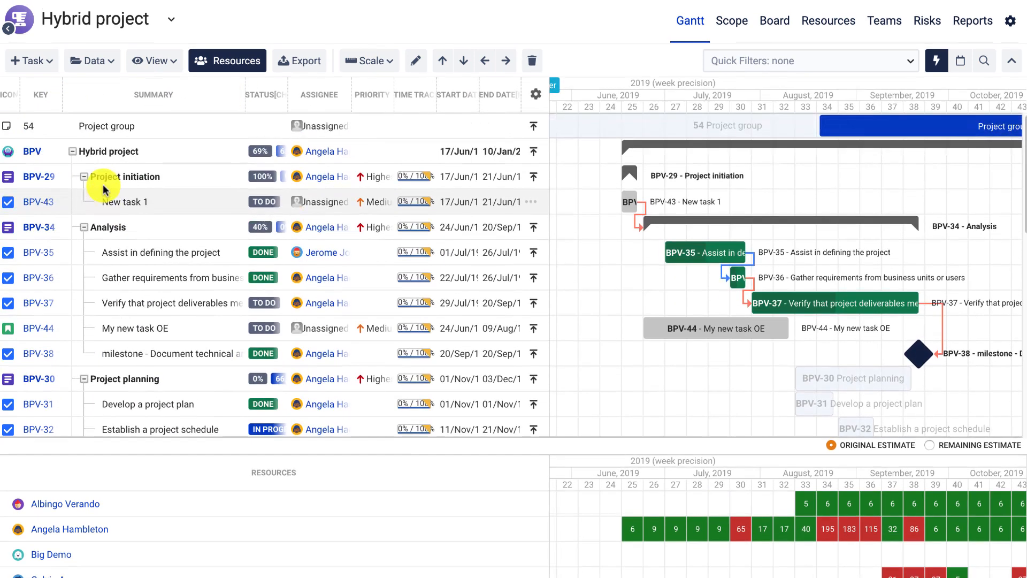
scroll(85, 176, down, 1)
click(72, 152)
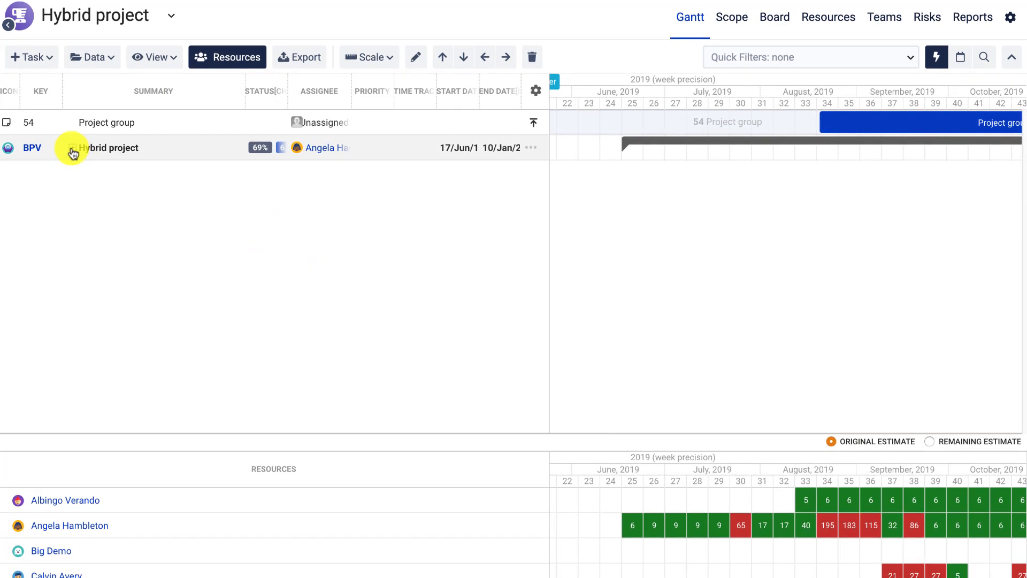
click(73, 152)
click(84, 173)
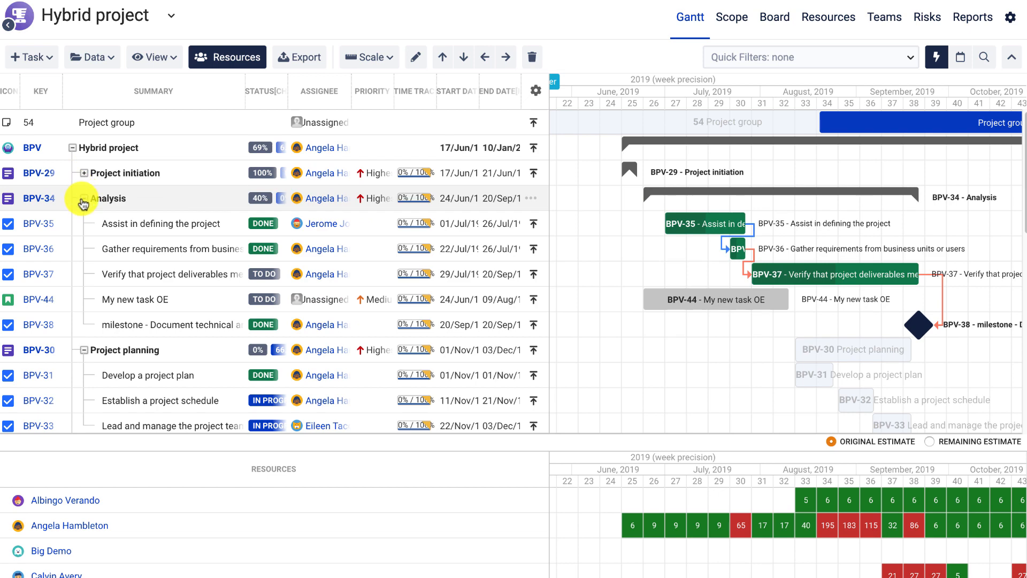
click(83, 201)
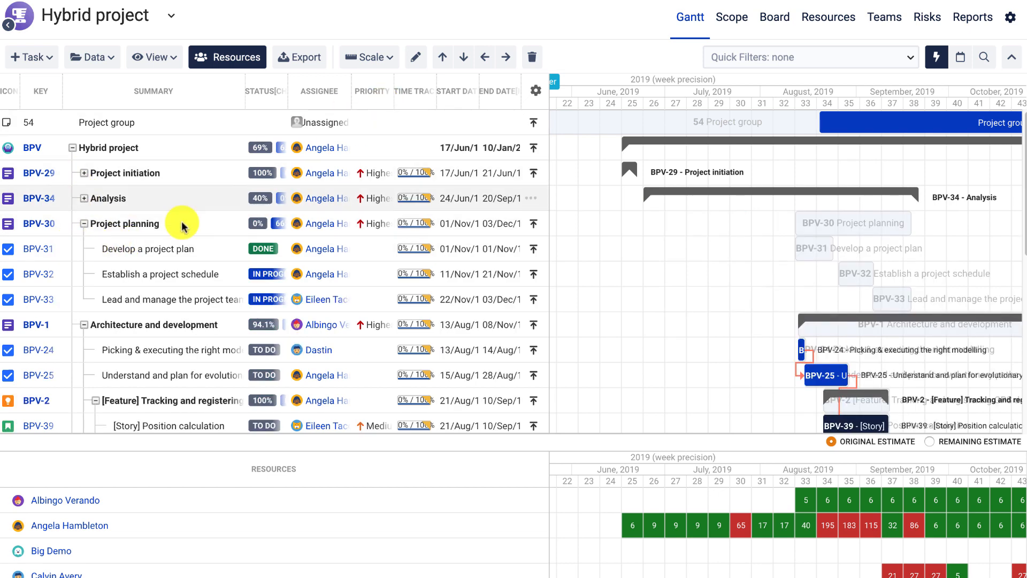
click(84, 223)
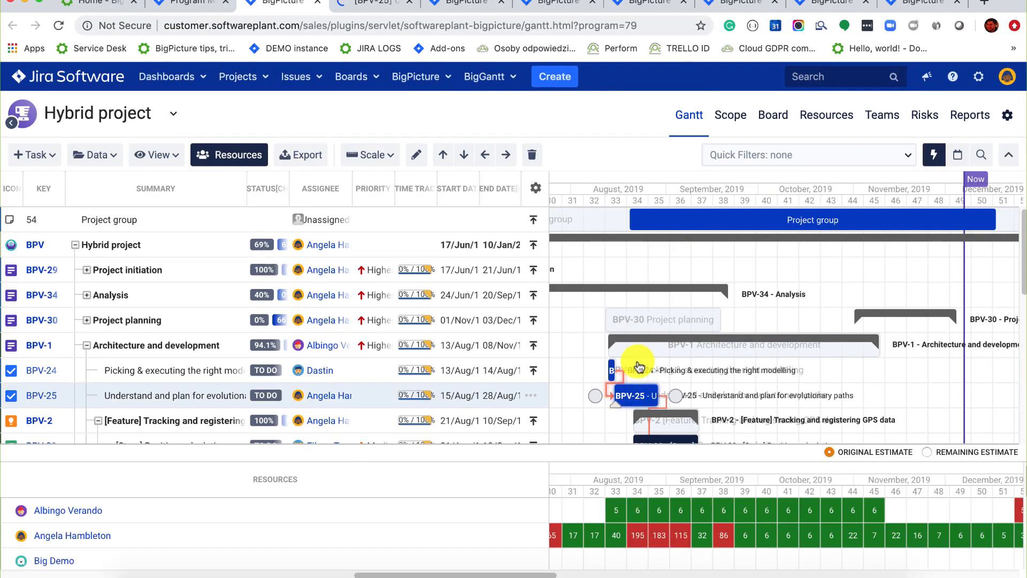
Move the BPV-5 story to start 29 July and extend it to end 23 August.
scroll(607, 327, left, 5)
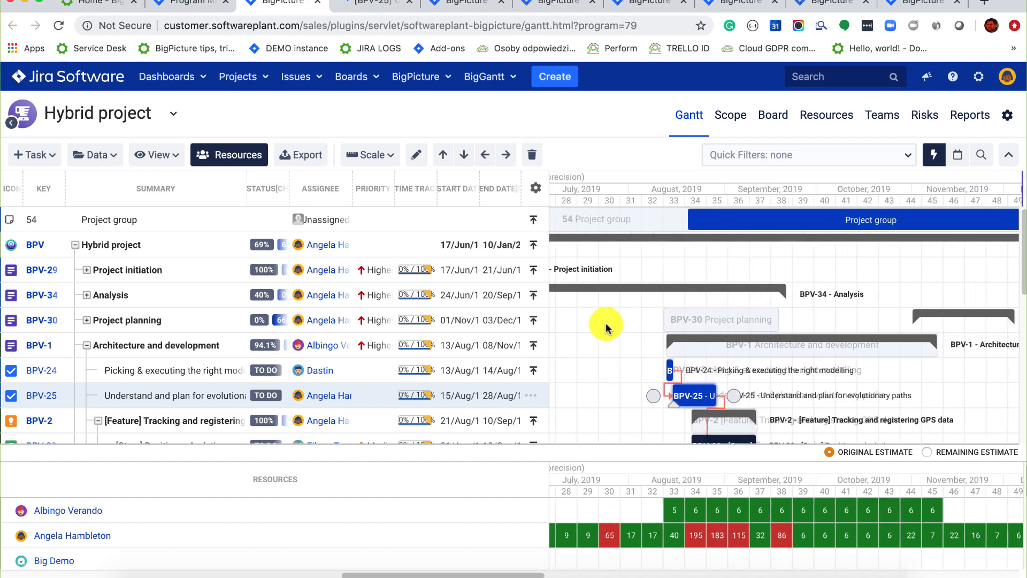
scroll(607, 327, down, 7)
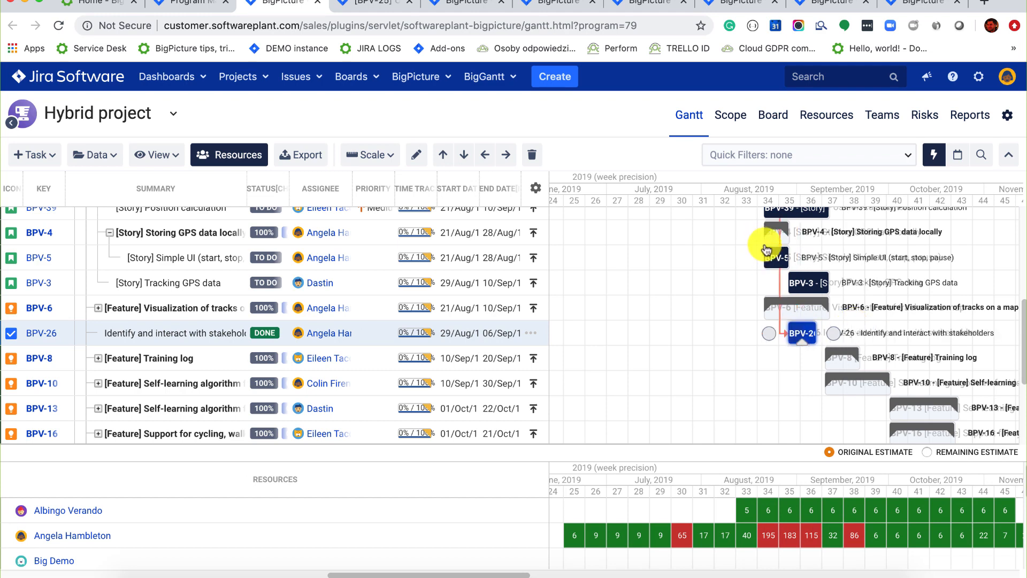
drag(775, 256, 707, 258)
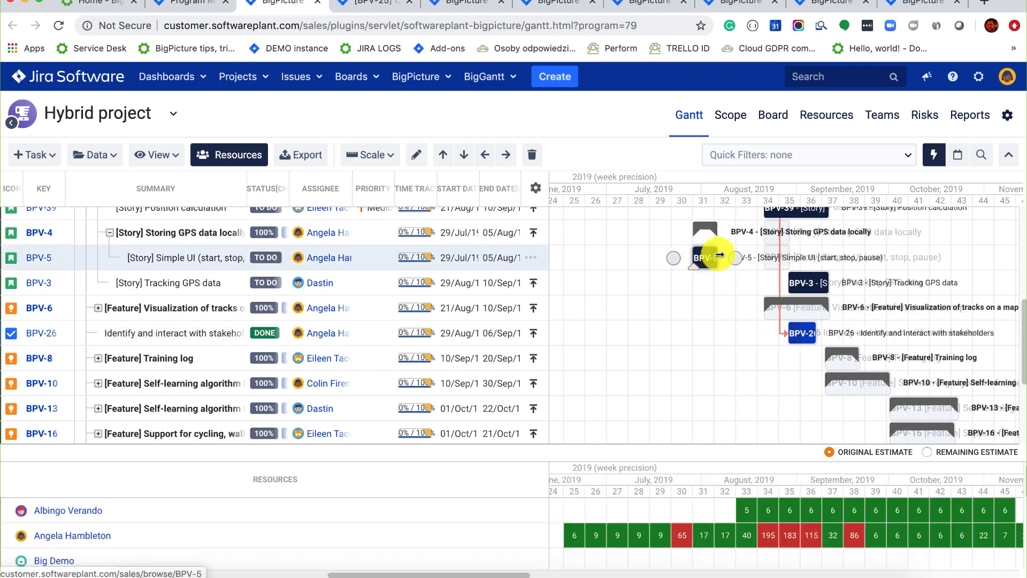
drag(774, 258, 743, 310)
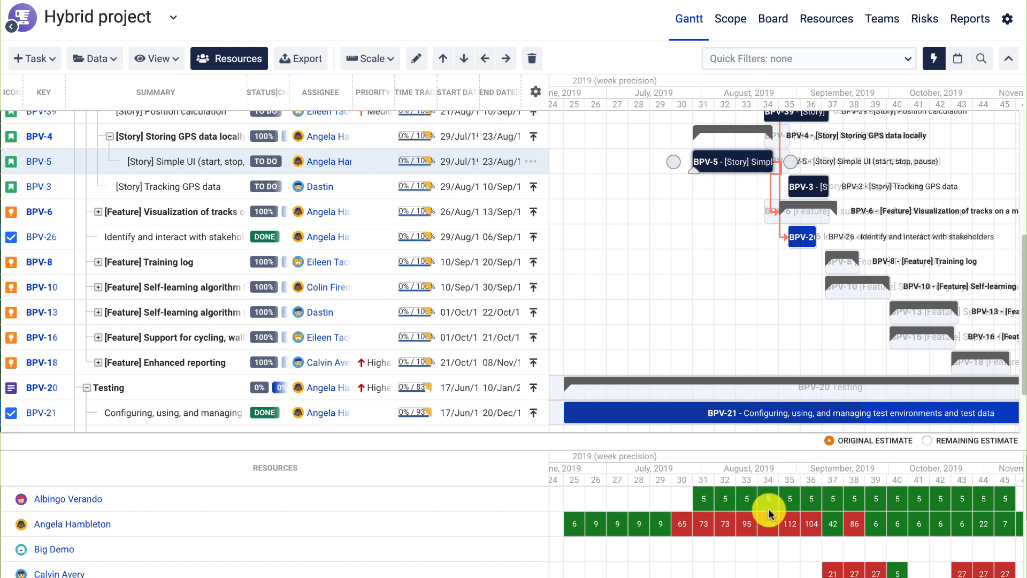
Base the workload grid on Remaining Estimate instead of Original Estimate.
click(927, 441)
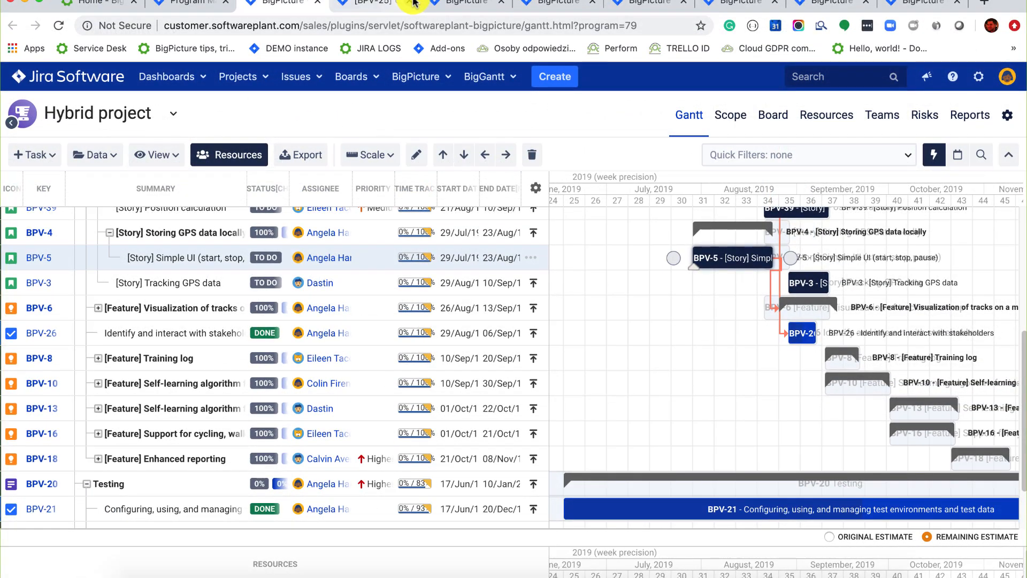
Check the BPV-25 issue page, then return to the Hybrid project's Scope table.
click(369, 3)
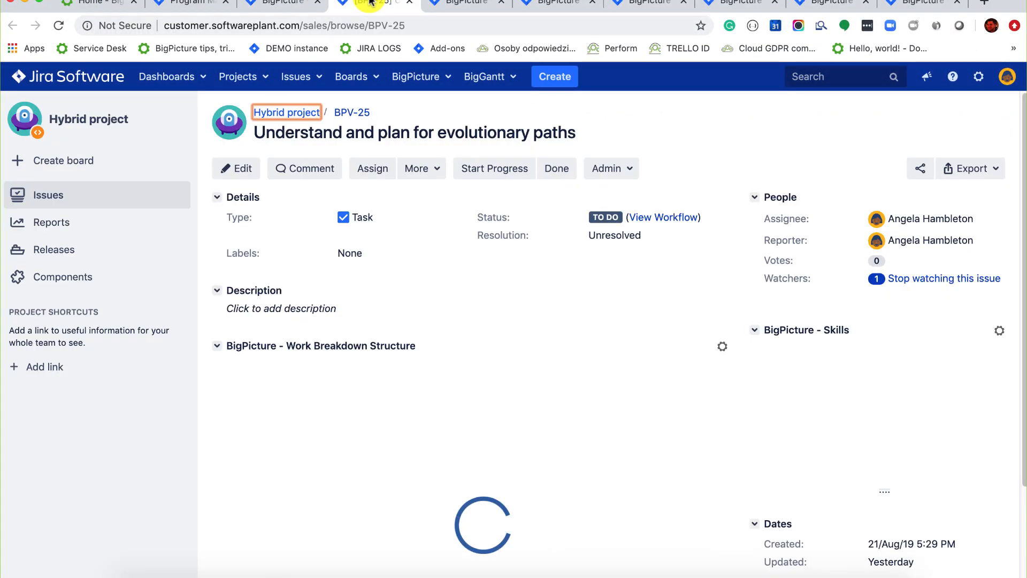
click(434, 3)
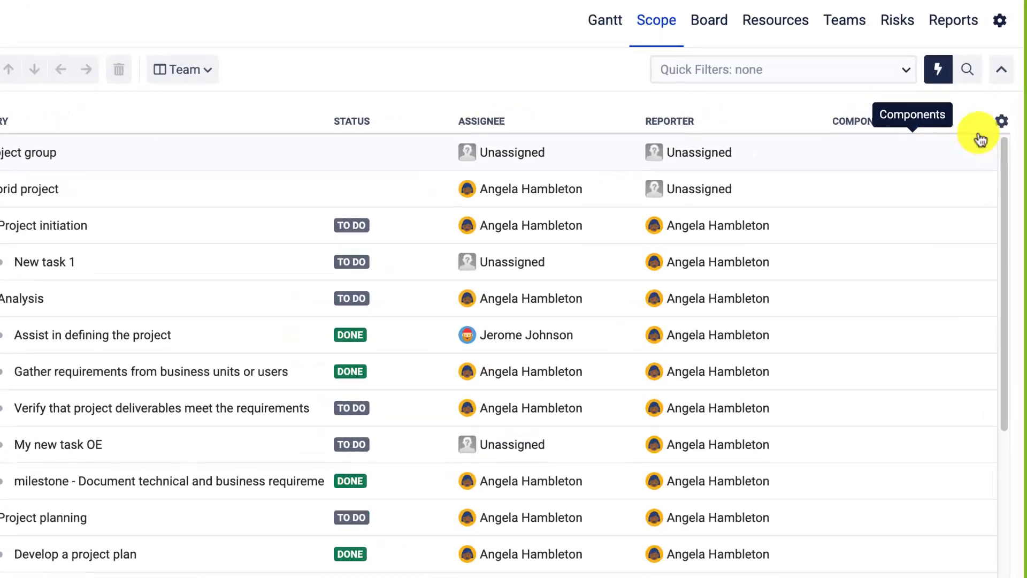
Add a Story Points column to the Scope table from the column management list.
click(995, 137)
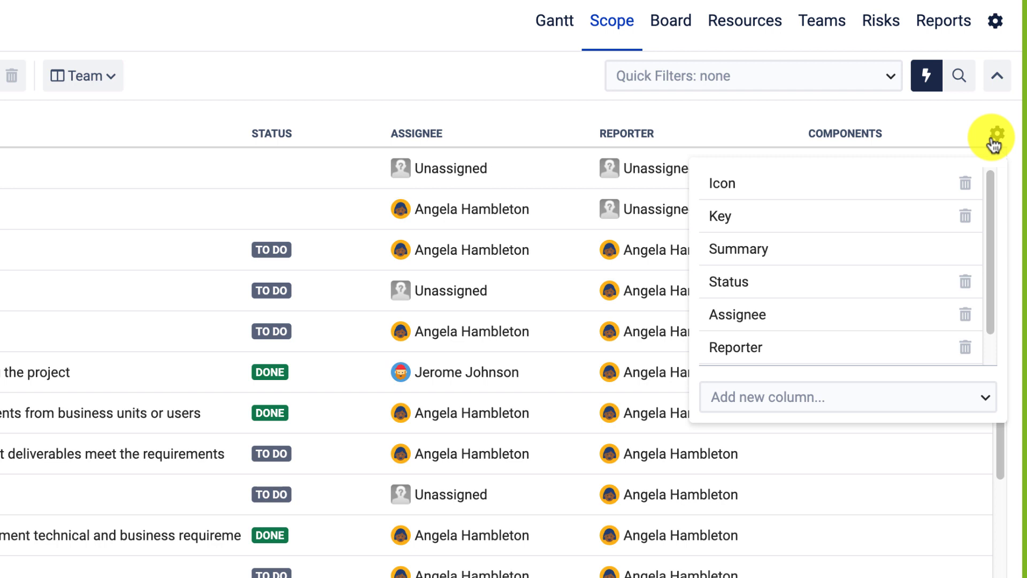
click(760, 397)
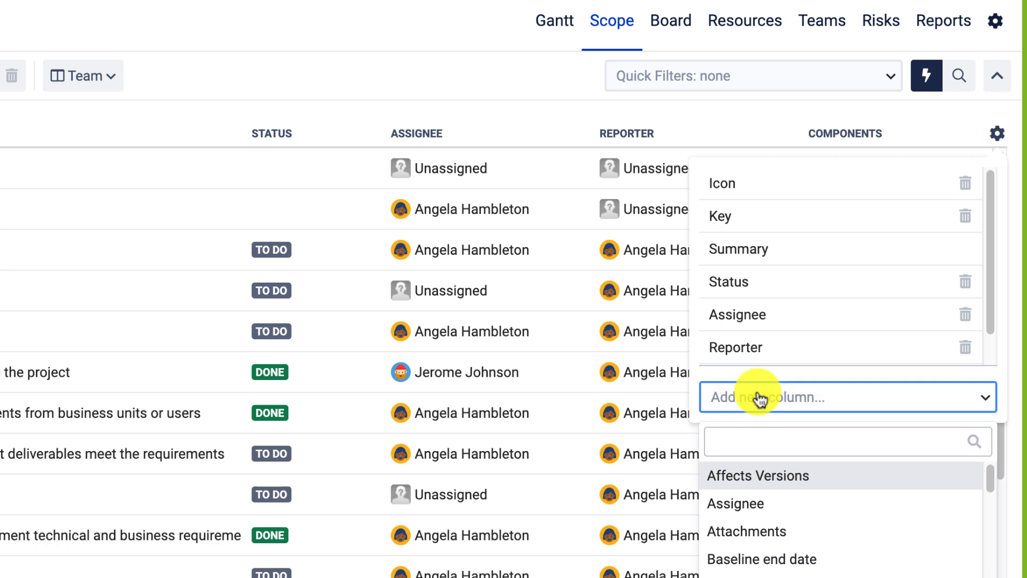
text(STO)
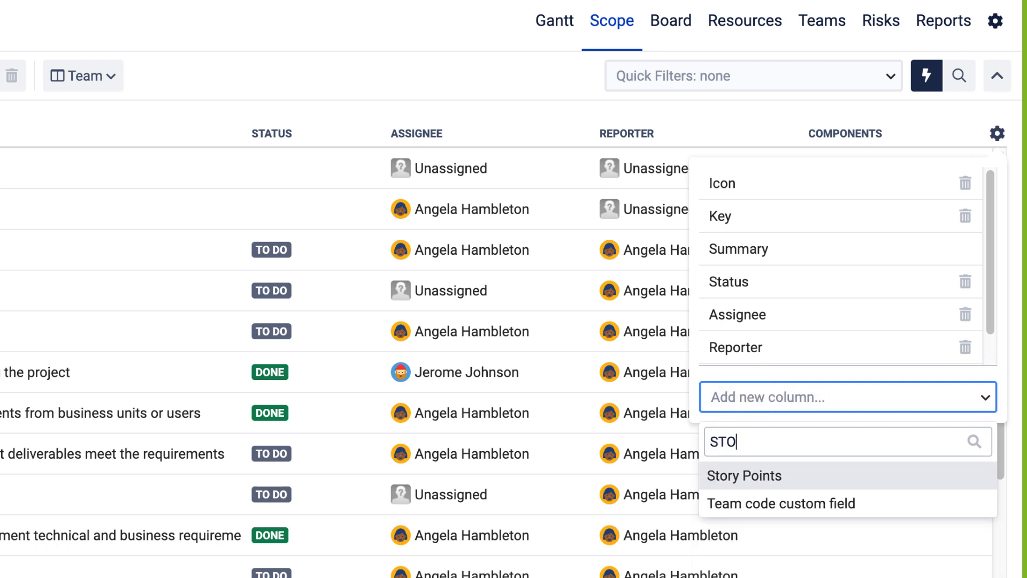
key(Return)
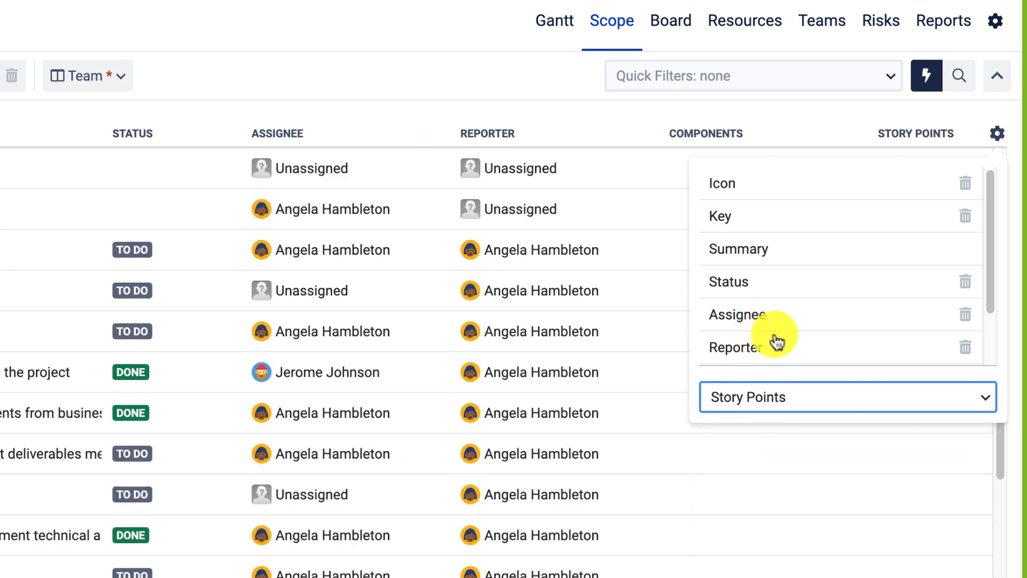
Add a second Story Points column to the Scope table.
click(754, 397)
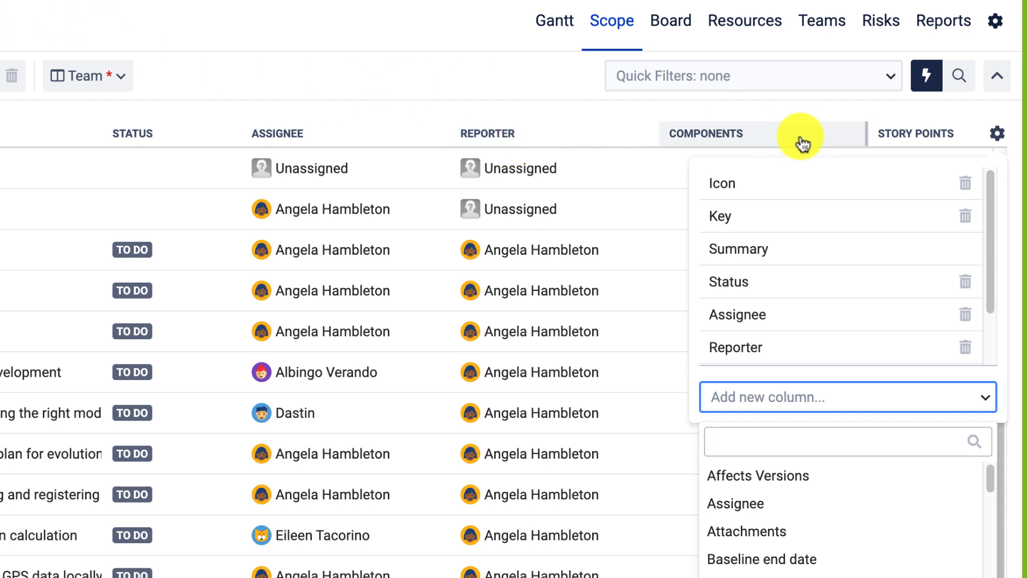
click(999, 140)
click(760, 396)
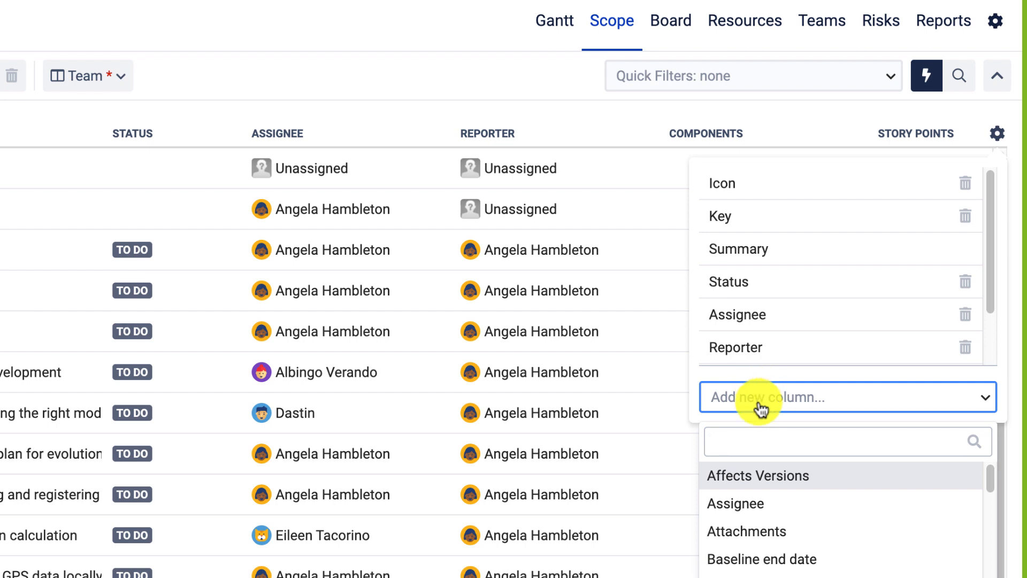
text(ST)
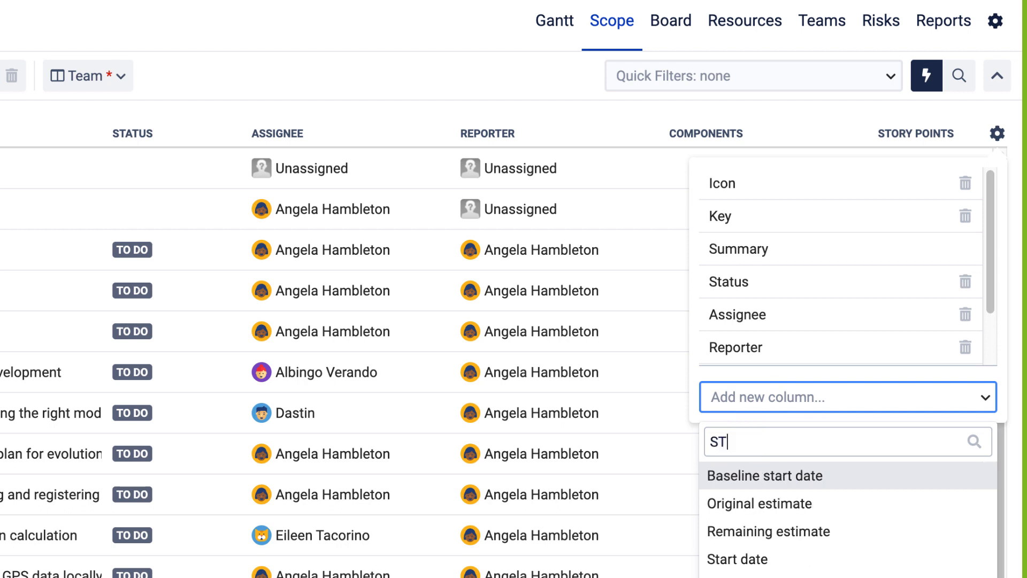
text(O)
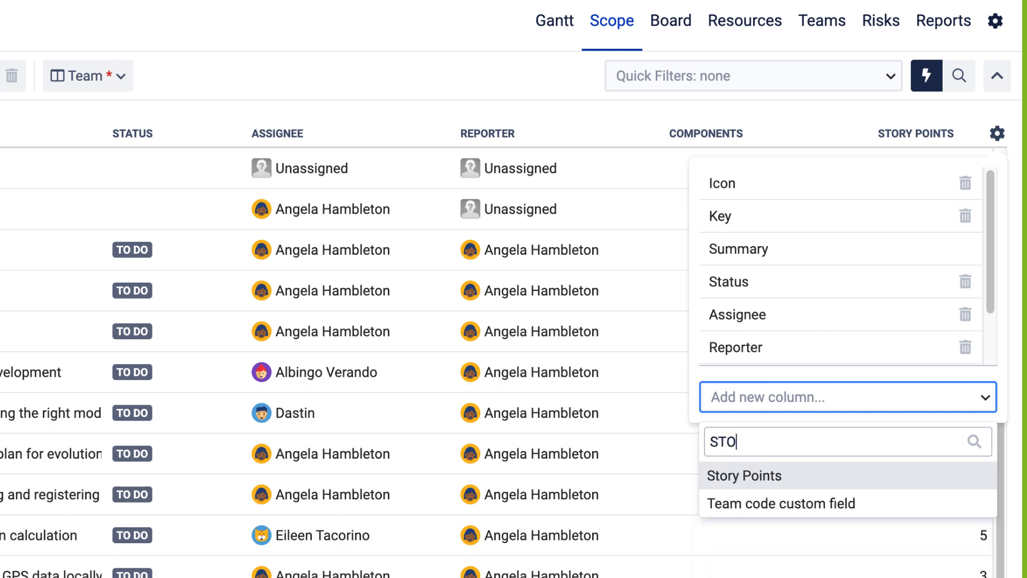
key(Return)
click(378, 84)
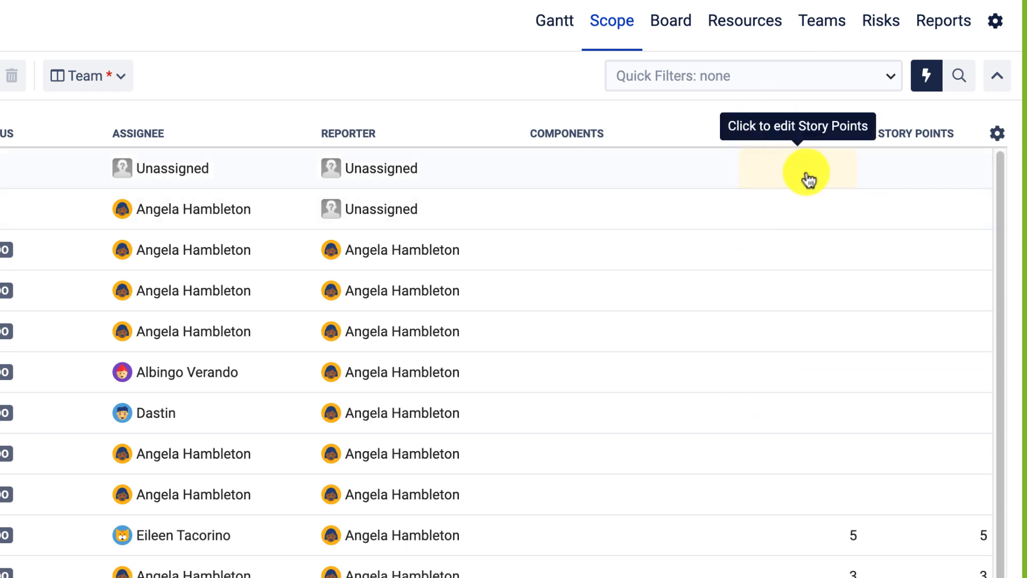
Aggregate the first Story Points column by Children status categories and expand Project initiation.
click(842, 141)
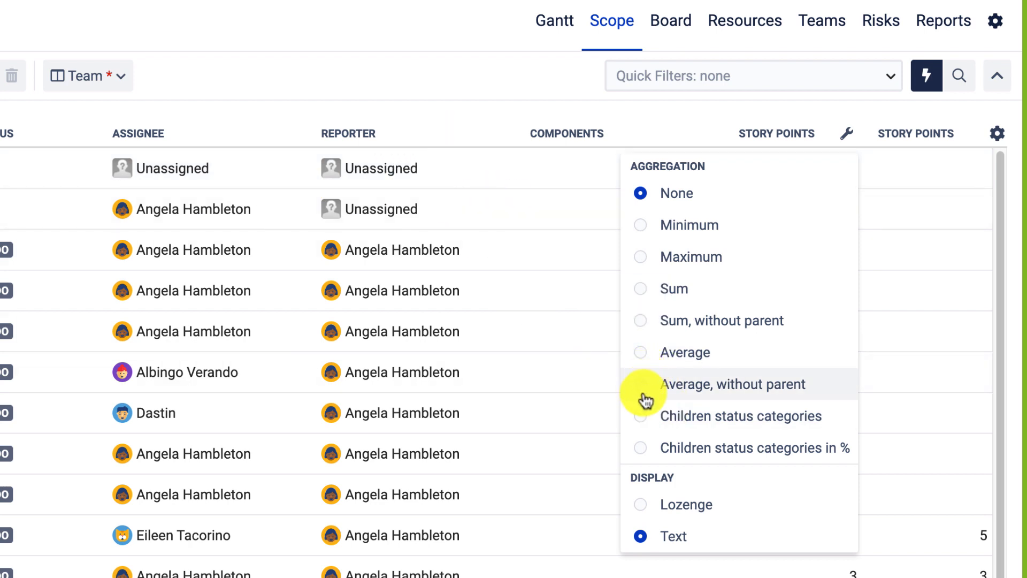
click(640, 416)
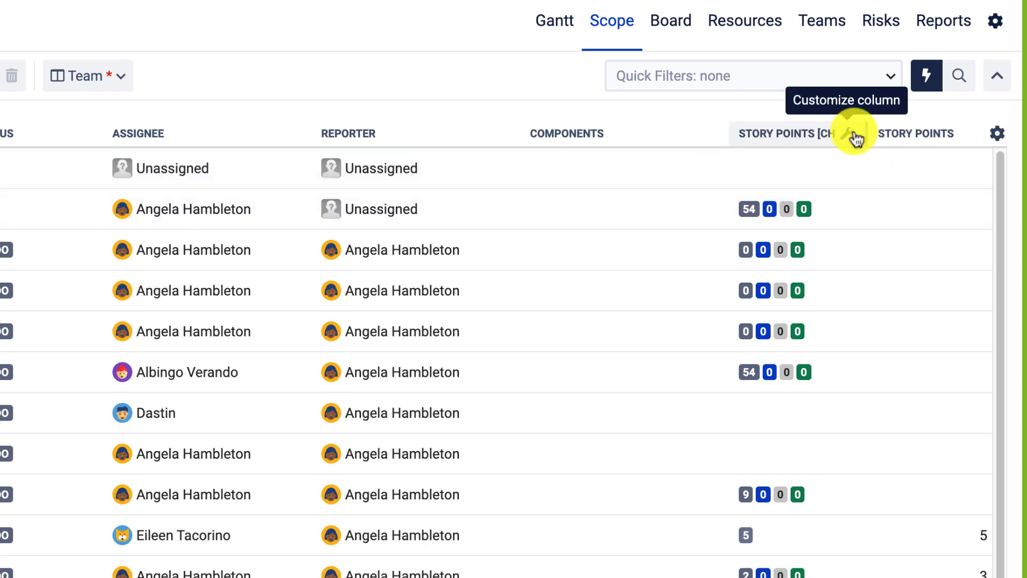
click(849, 134)
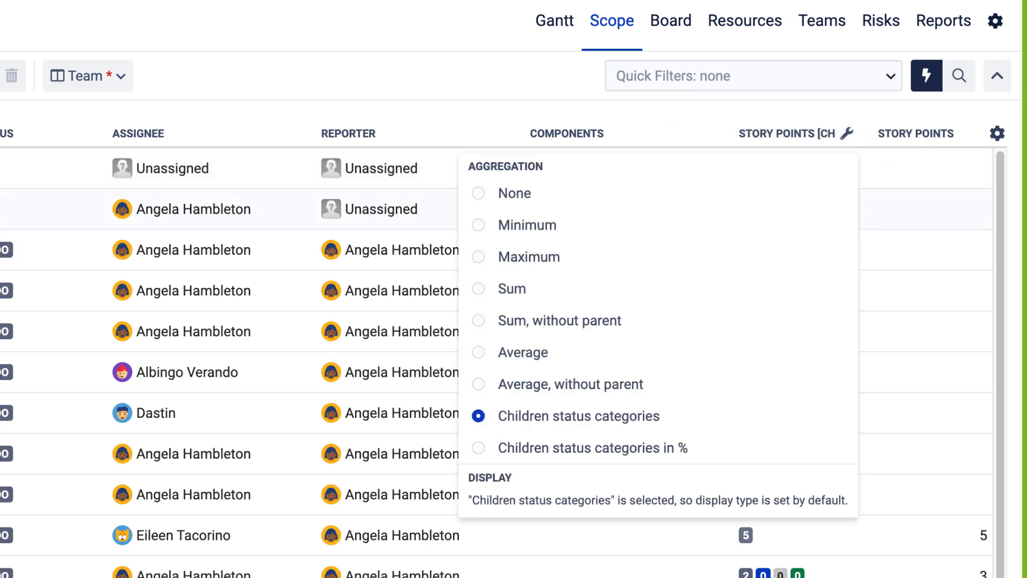
click(2, 249)
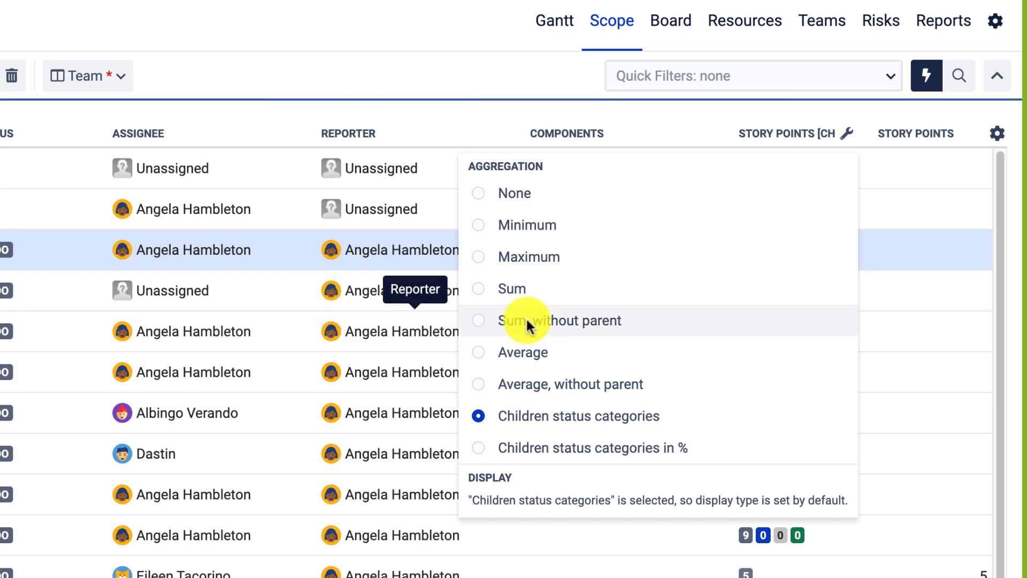
click(463, 59)
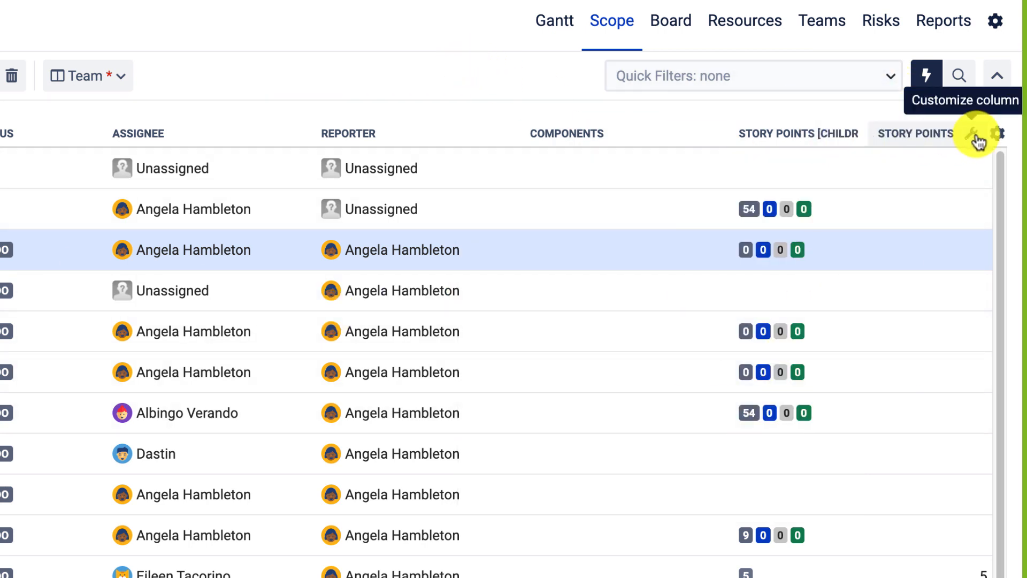
click(977, 135)
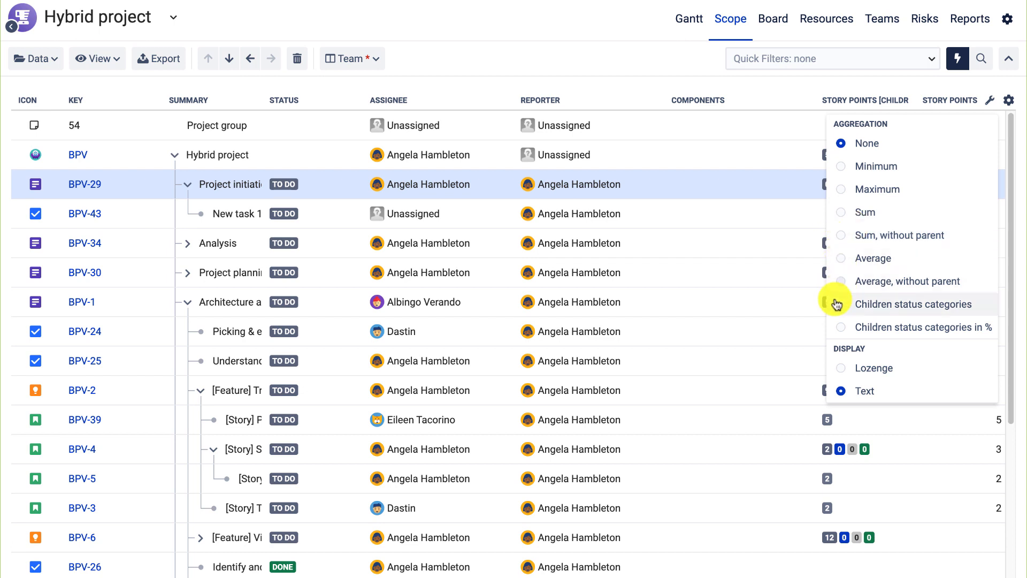
Show the second Story Points column as Children status categories in %, then view saved column views.
click(836, 327)
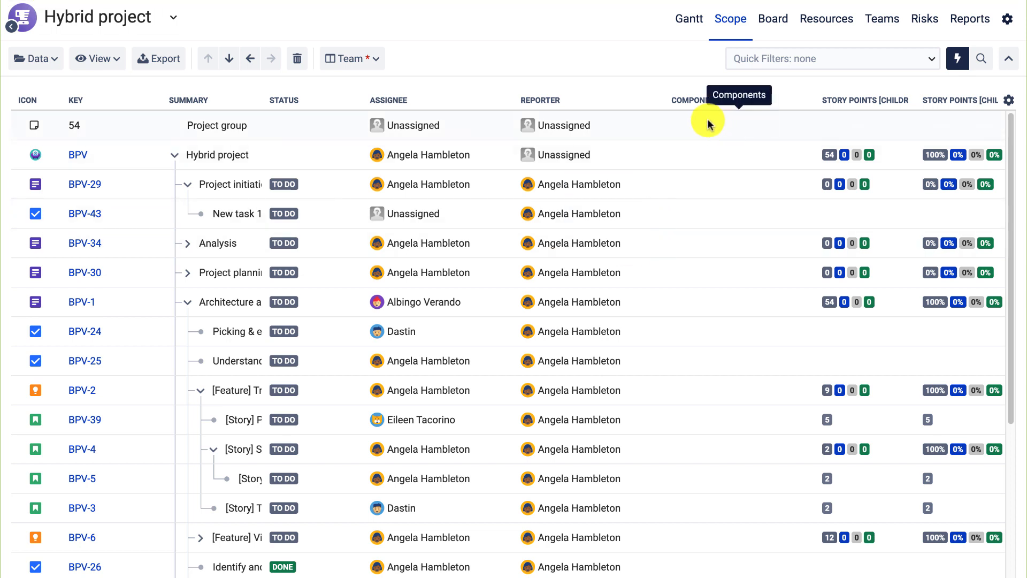
click(367, 58)
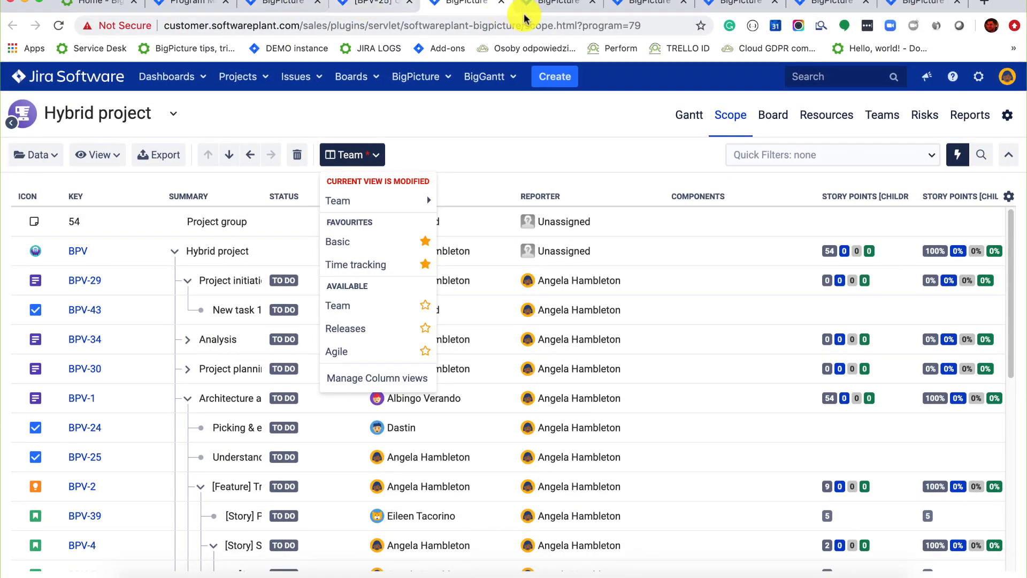
Switch to the browser tab with the Hybrid project's Resources workload view.
click(524, 15)
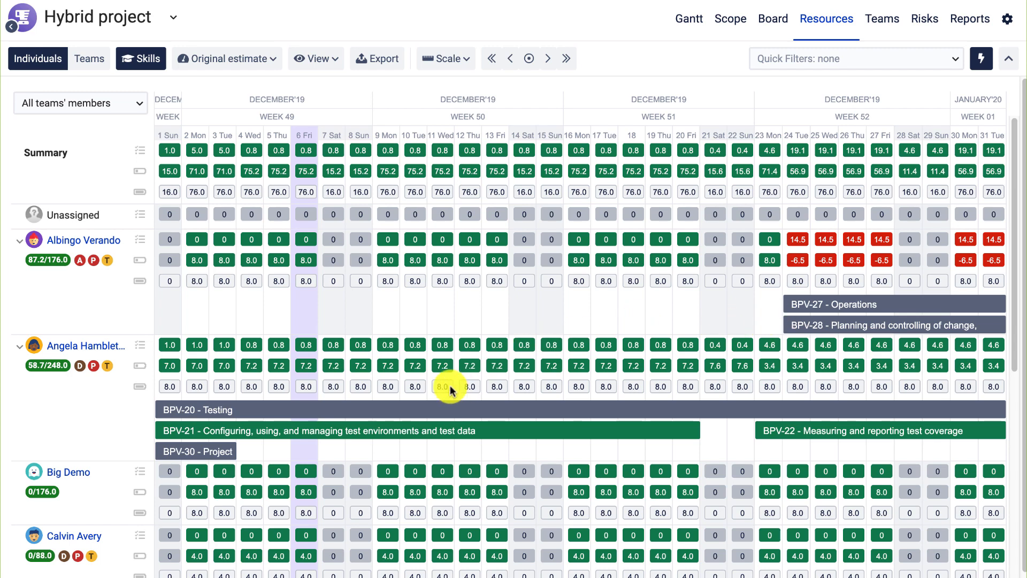
Advance one week, reassign BPV-27 Operations to another team member's row, and group workload by team.
scroll(448, 383, down, 2)
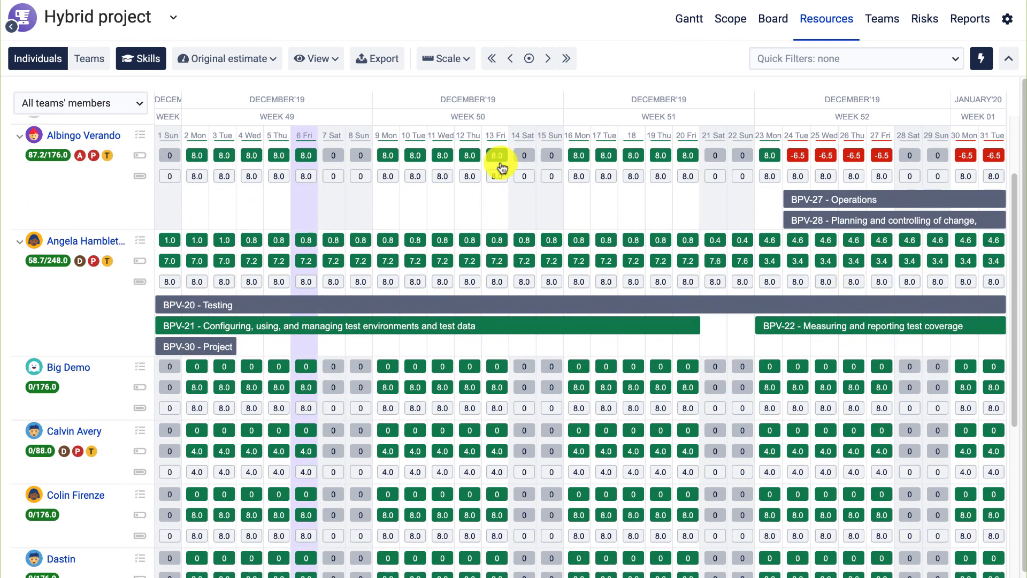
click(547, 58)
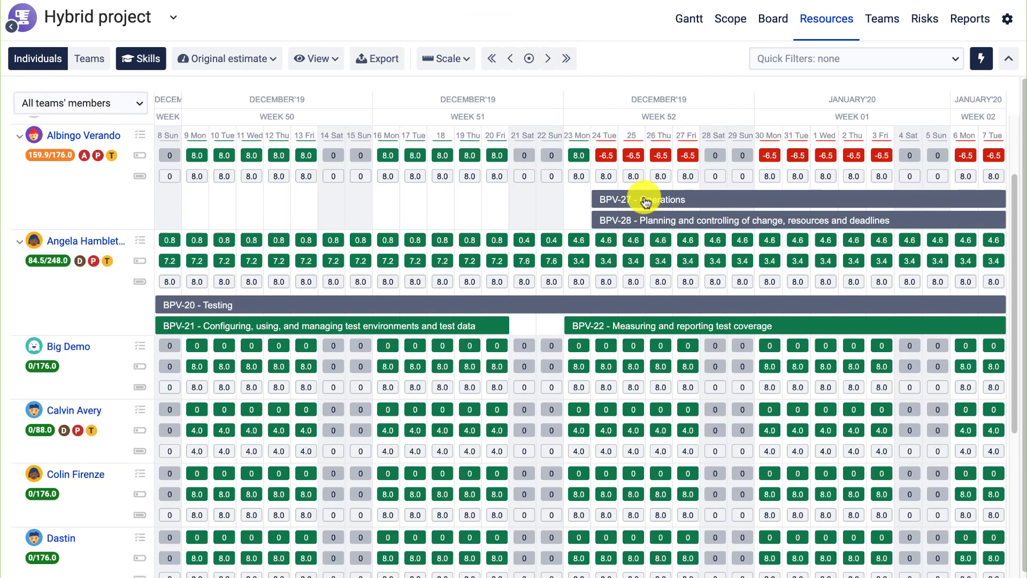
drag(645, 201, 651, 409)
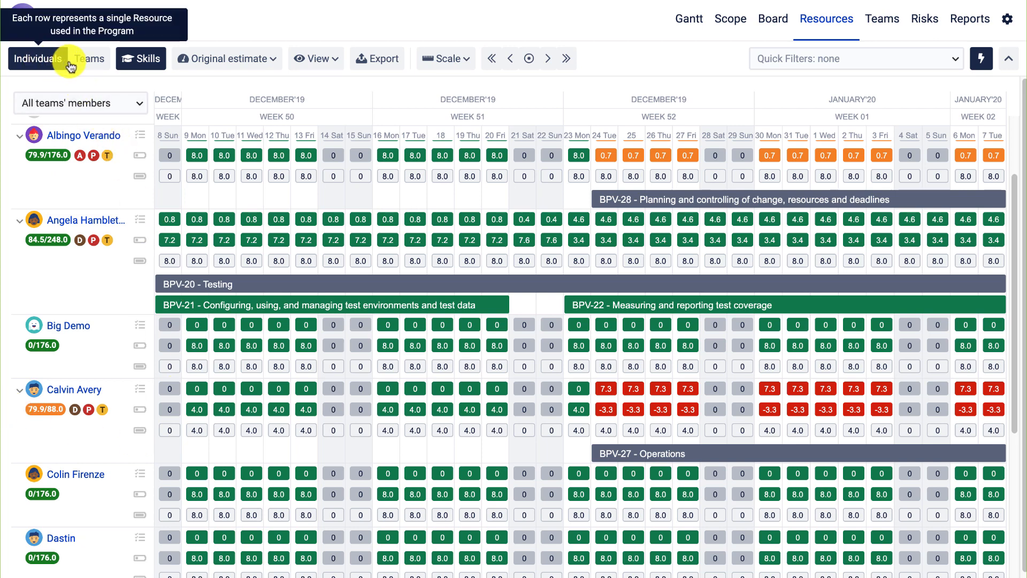
click(87, 64)
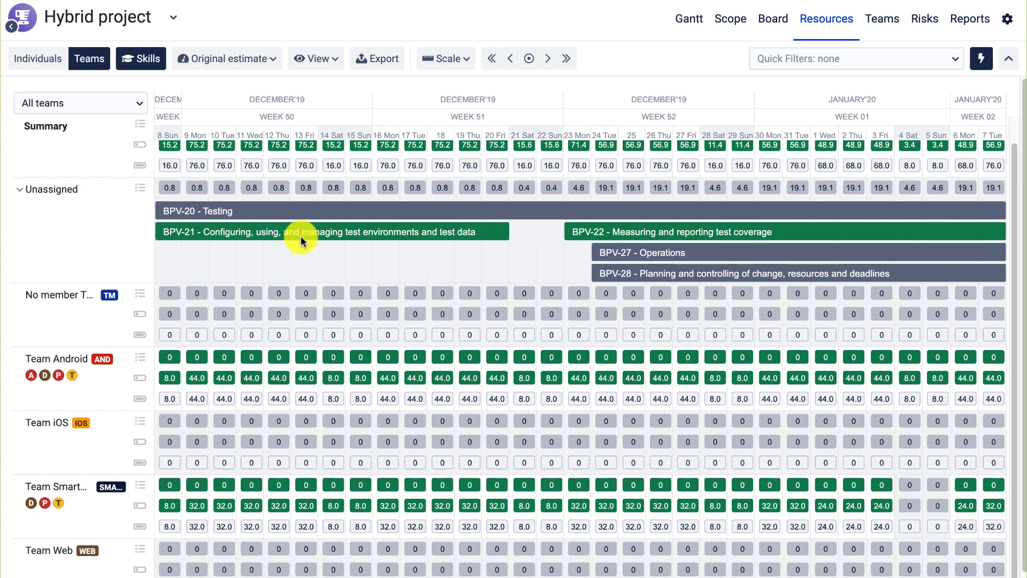
Set the timeline Scale to a Quarter period with Daily values, then return to Individuals.
scroll(300, 236, up, 1)
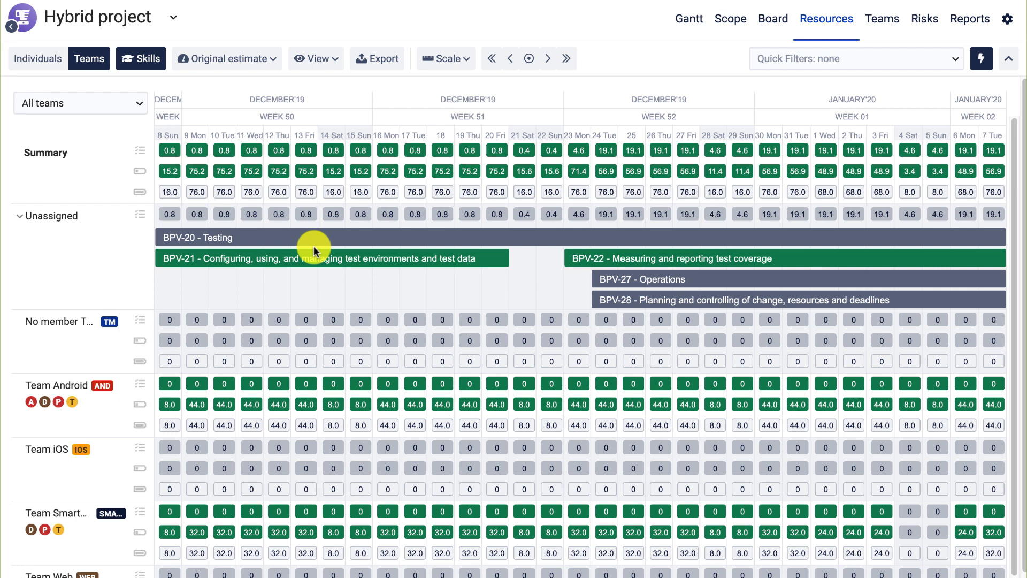
click(472, 59)
click(432, 239)
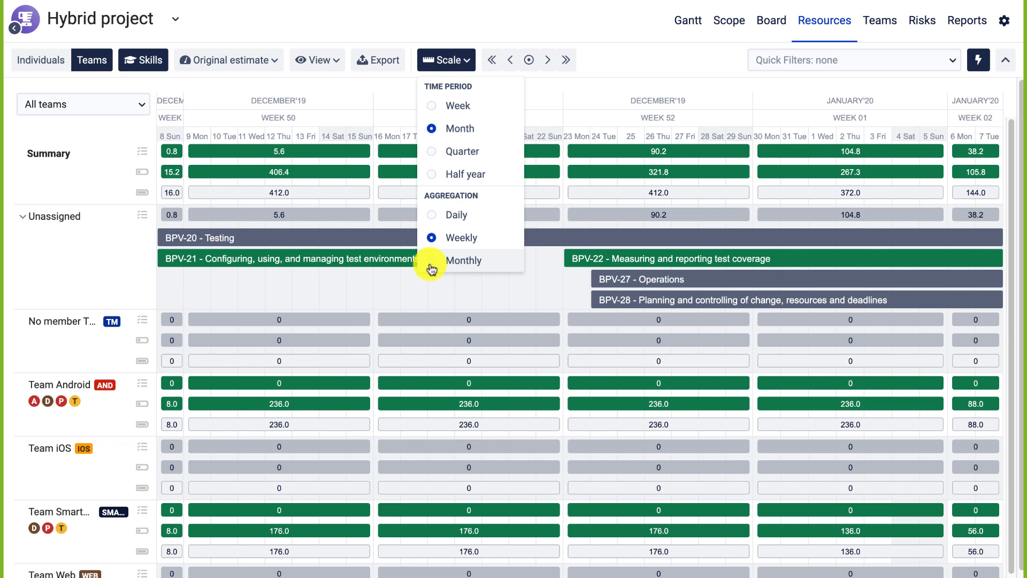
click(431, 262)
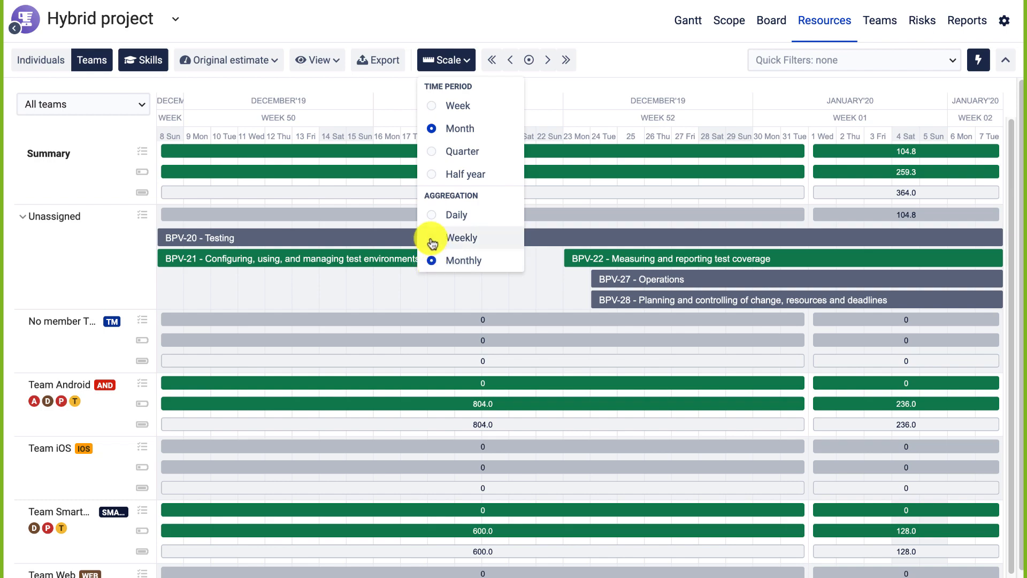
click(430, 237)
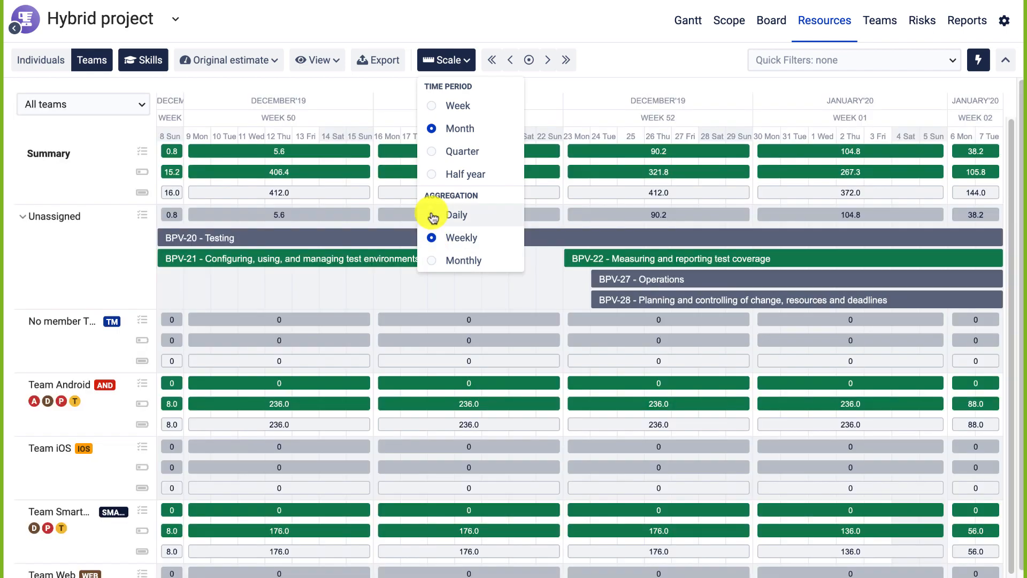
click(432, 215)
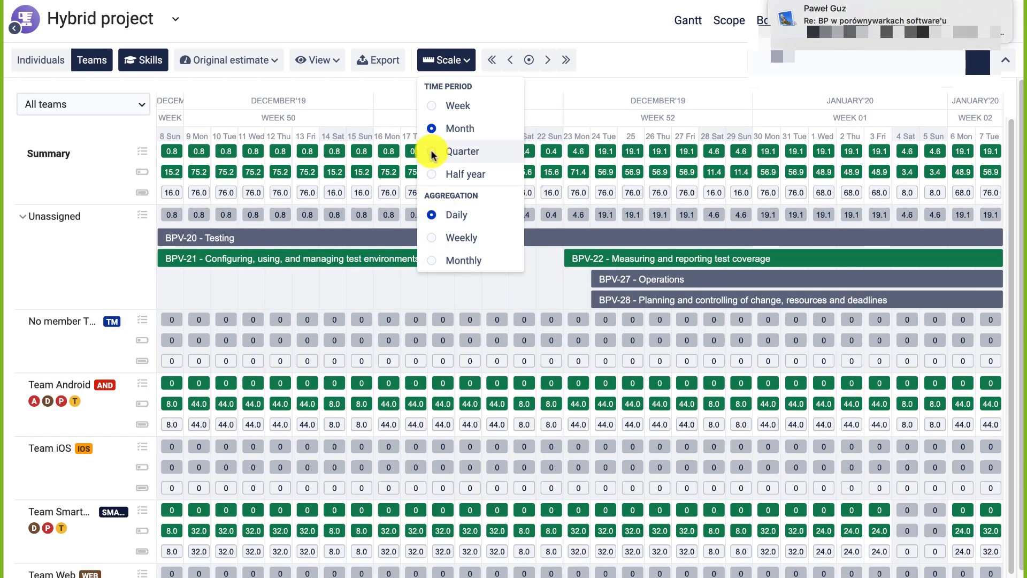
click(432, 152)
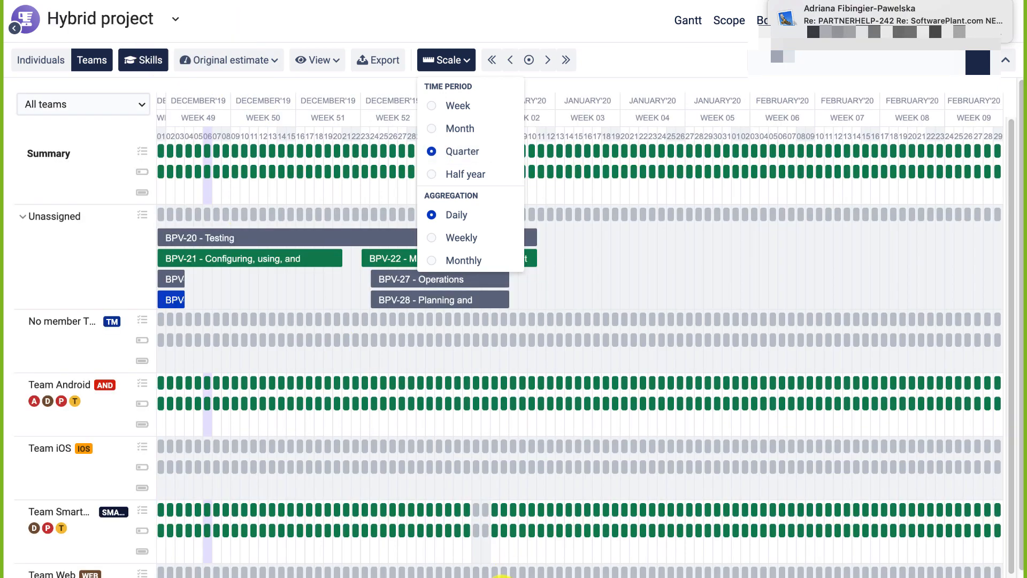
click(502, 575)
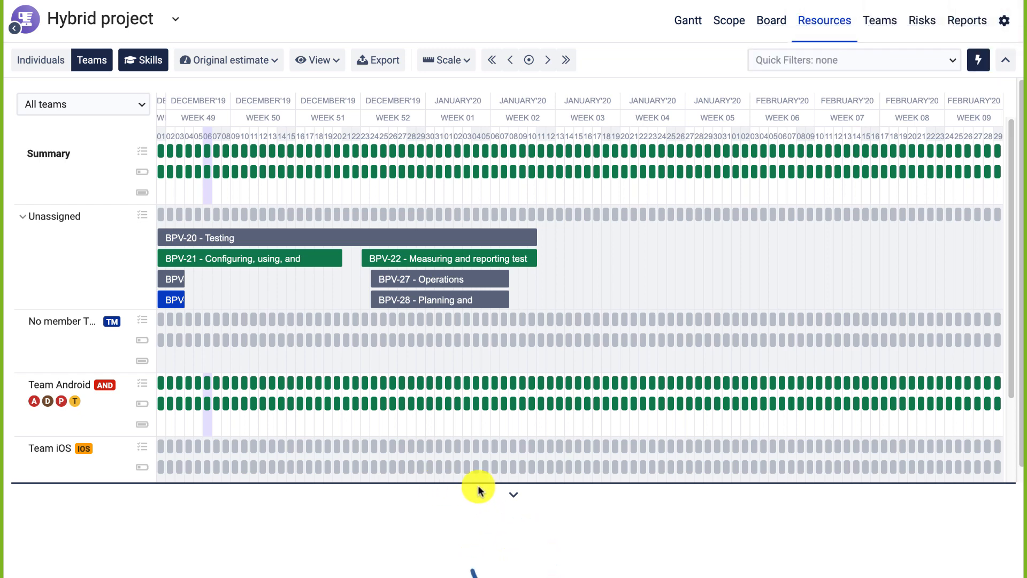
click(49, 61)
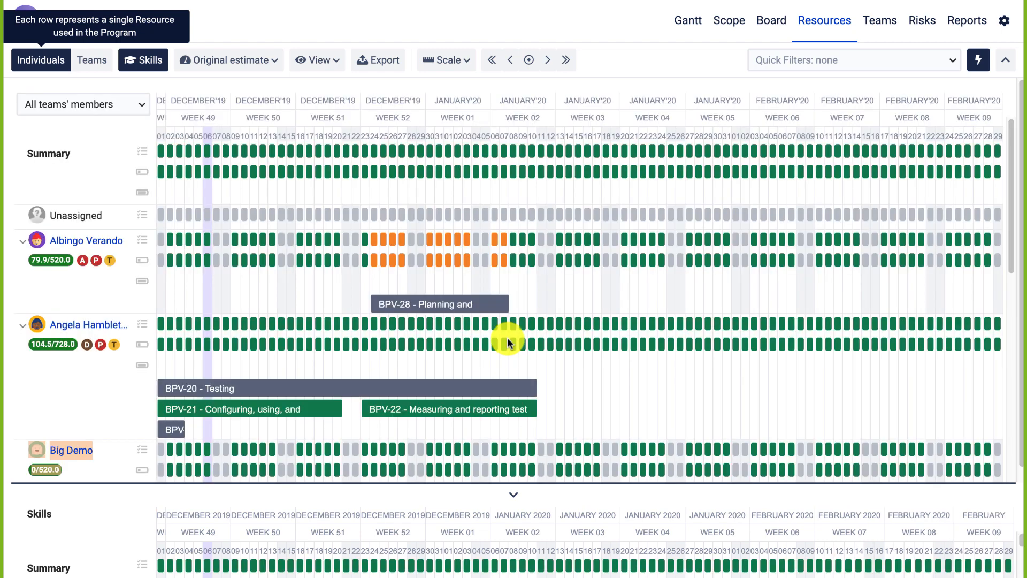
Enlarge the Skills workload panel, then exit full screen and go to the SAFe Agile Release Train board tab.
drag(509, 483, 522, 310)
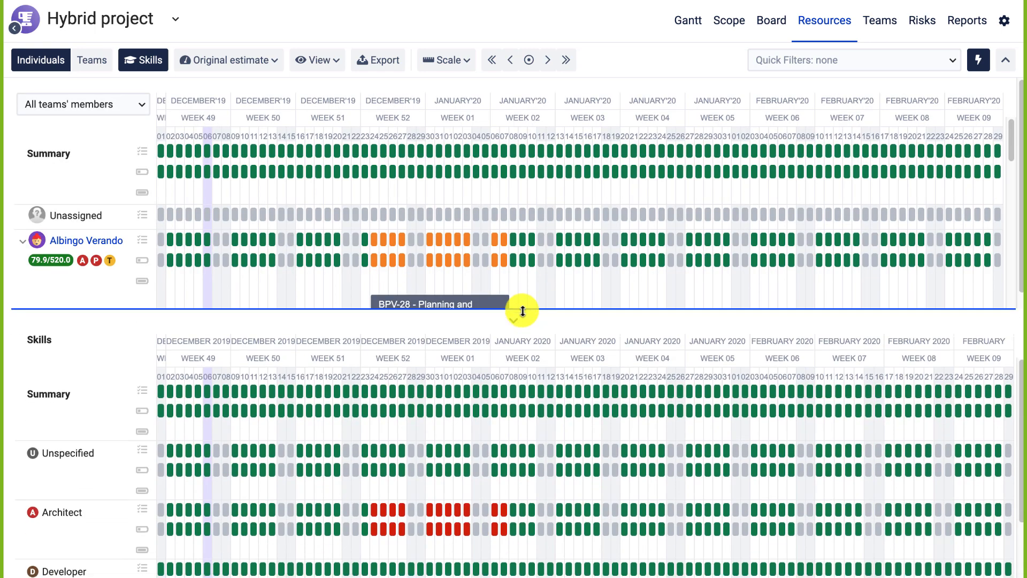
scroll(99, 465, down, 2)
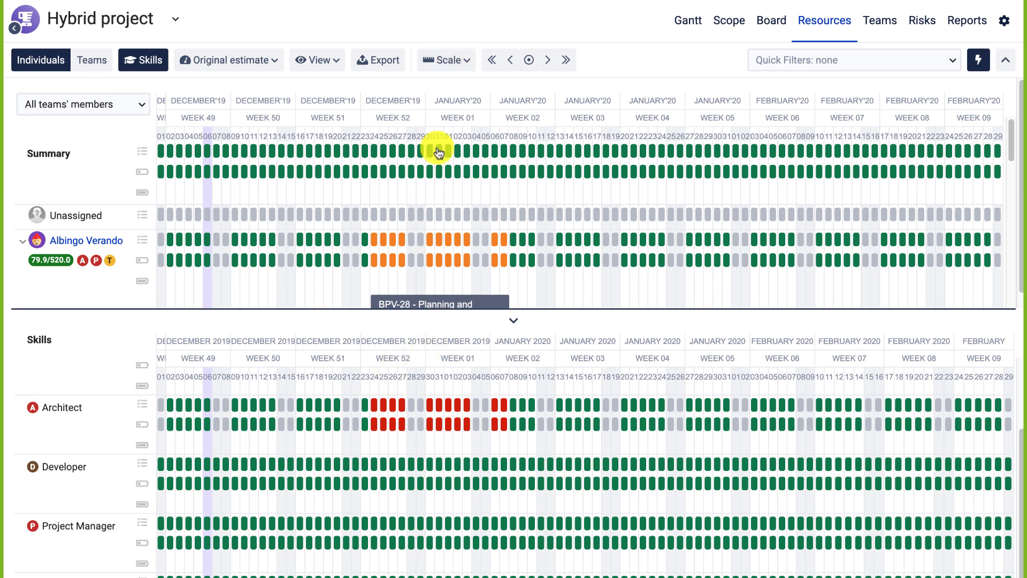
click(450, 61)
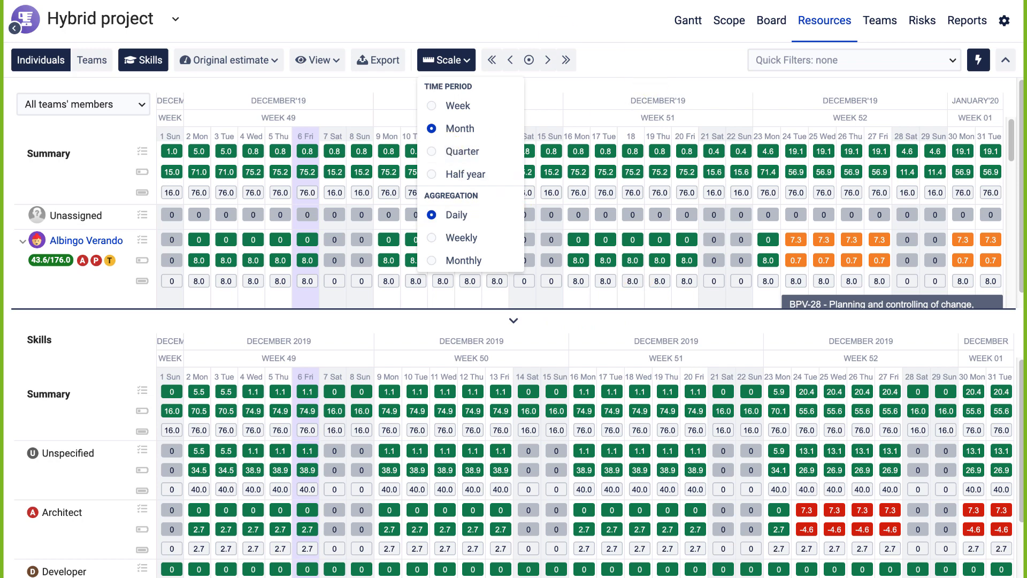
click(54, 3)
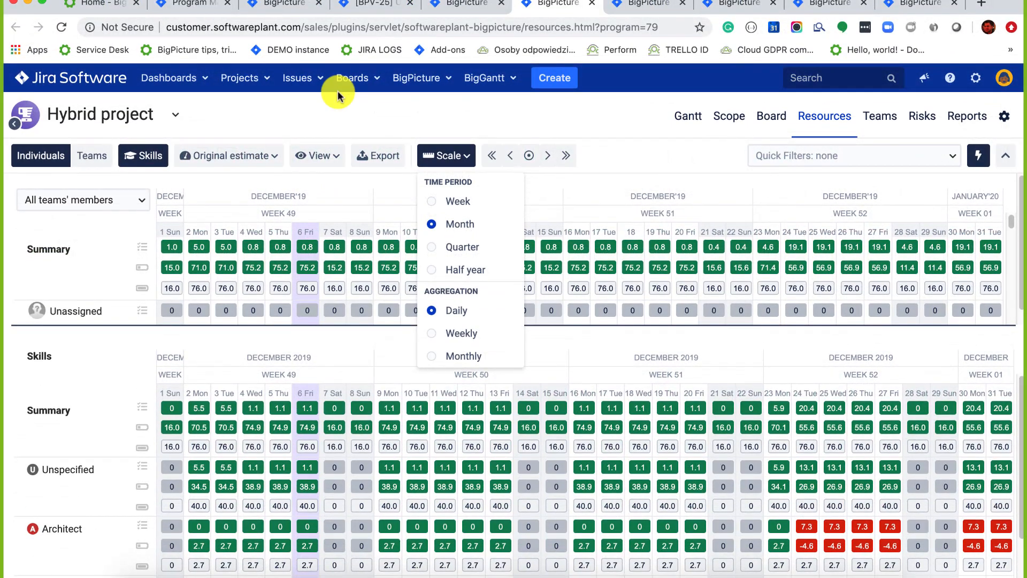
click(624, 7)
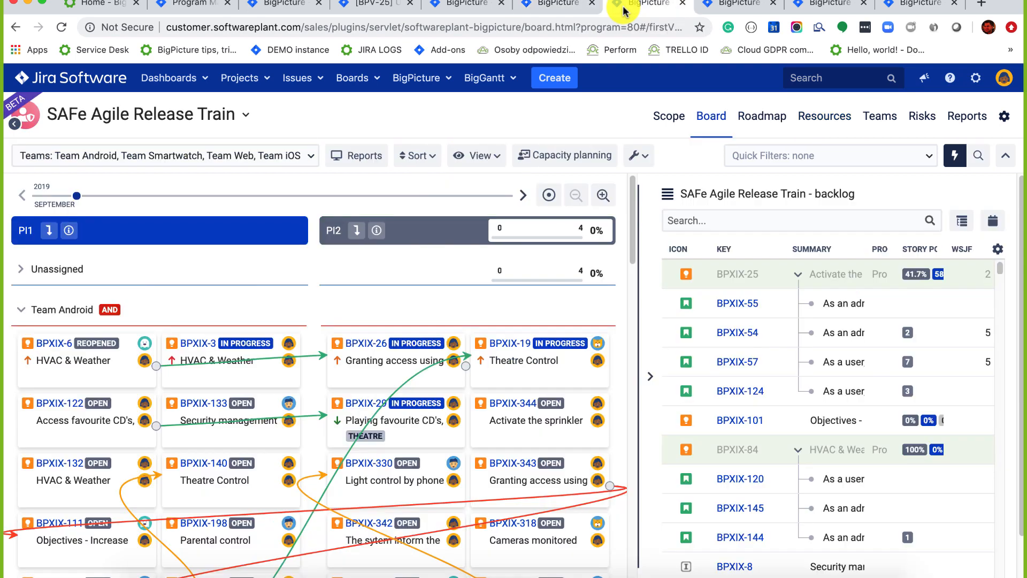
In full screen, resize then collapse the Backlog panel and zoom the board out to span PI1–PI3.
click(38, 5)
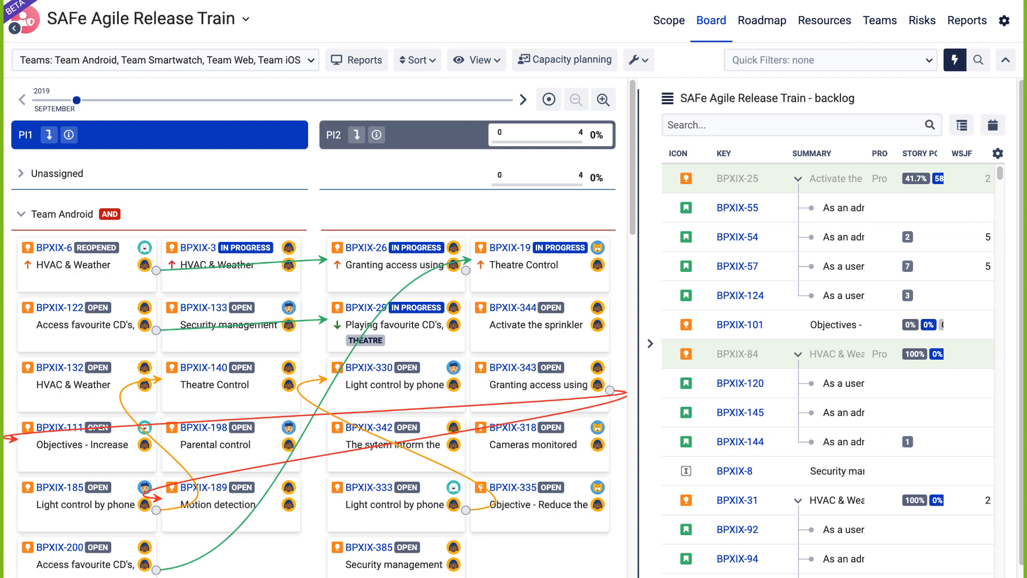
click(648, 344)
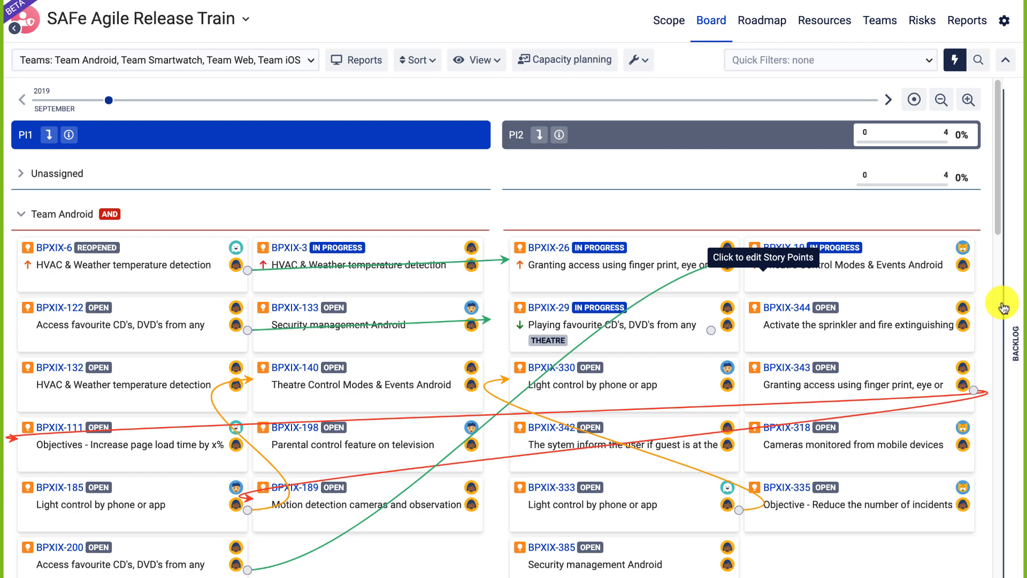
click(1014, 337)
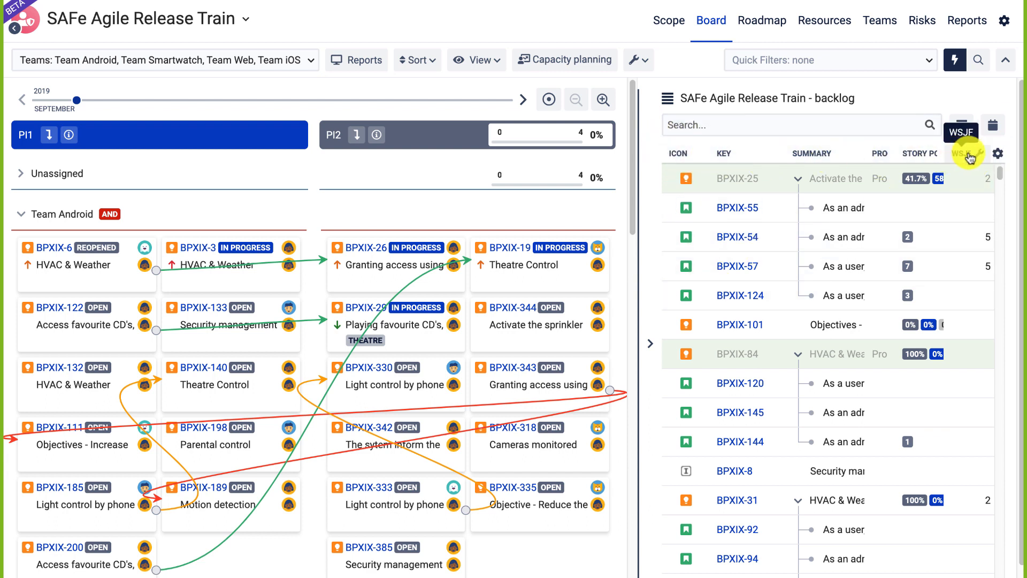
drag(637, 218, 562, 221)
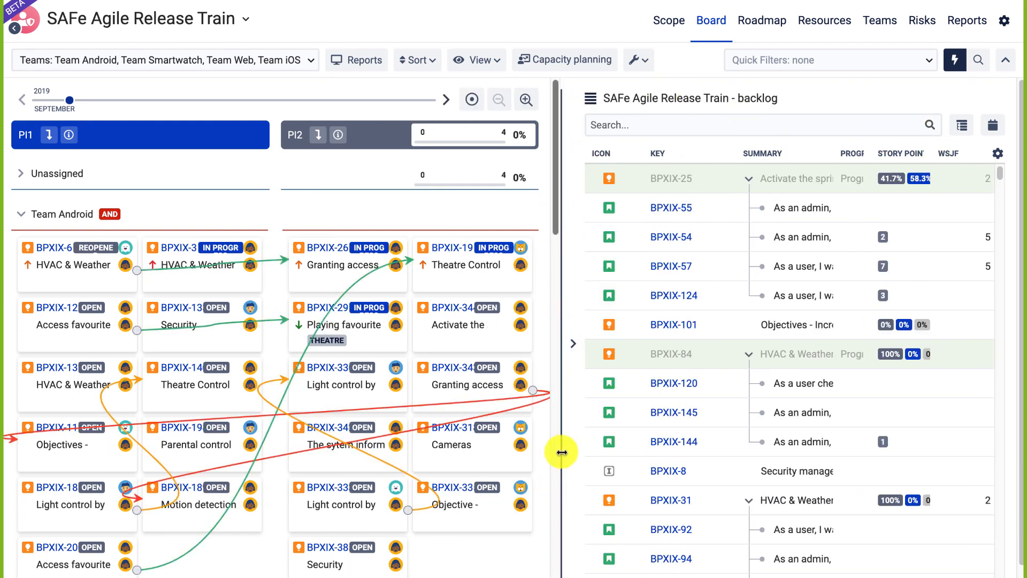
click(571, 342)
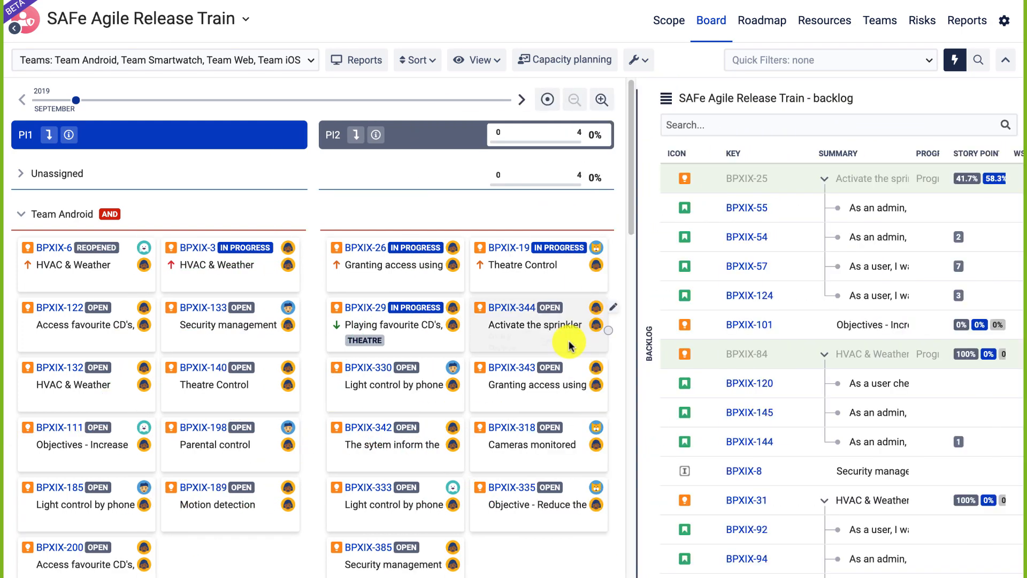
click(1010, 333)
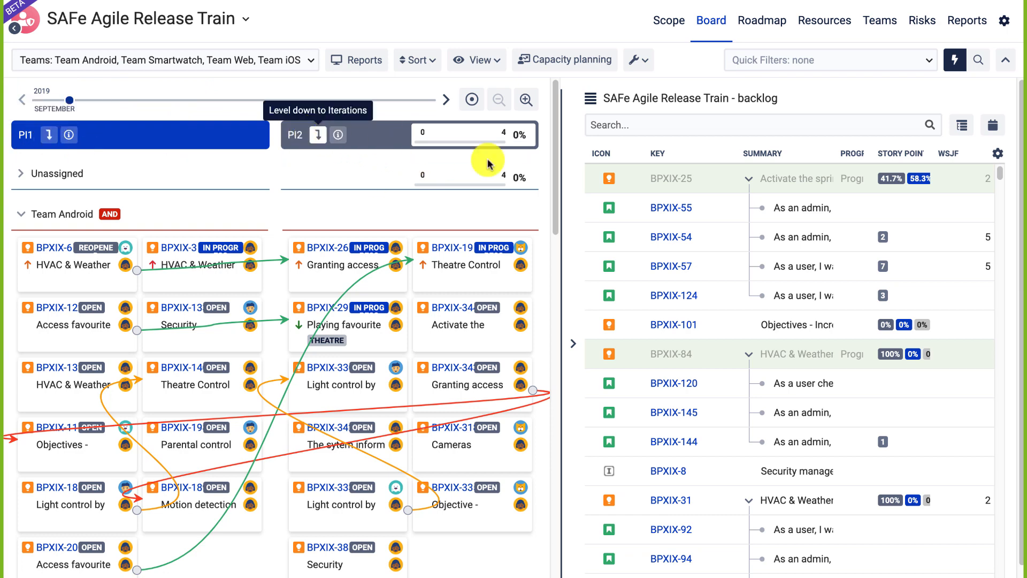
click(573, 343)
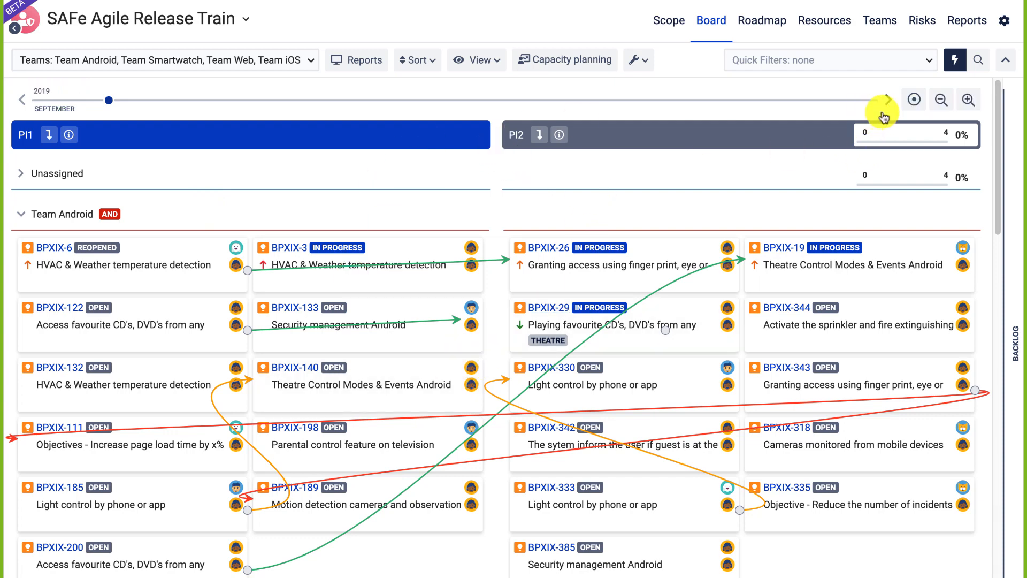
click(941, 100)
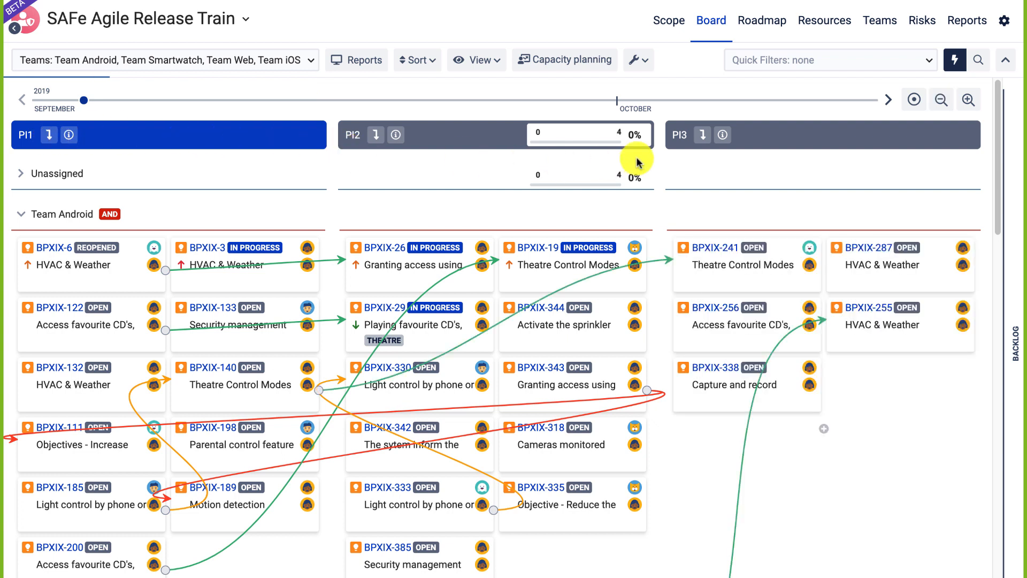
Drill PI1 down to Iterations and back up to Program Increments.
click(50, 135)
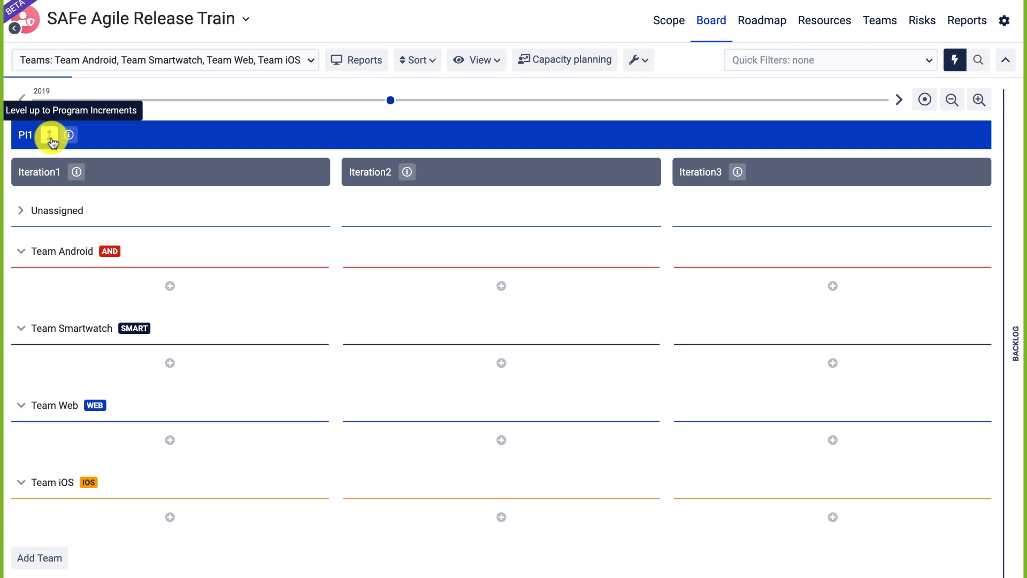
click(50, 136)
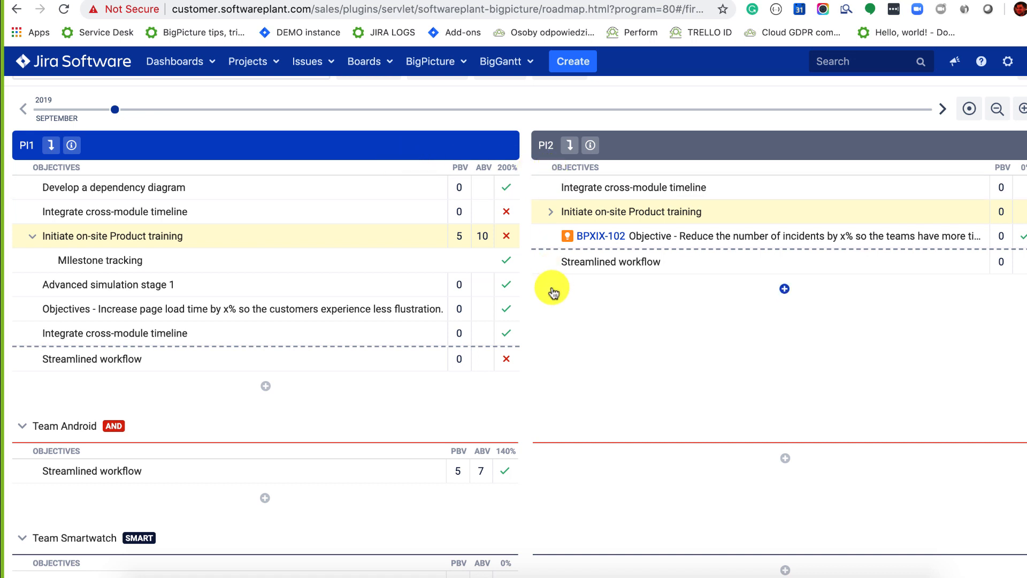
Inspect objective status options and the Advanced simulation stage 1 details, closing without saving.
scroll(551, 289, down, 2)
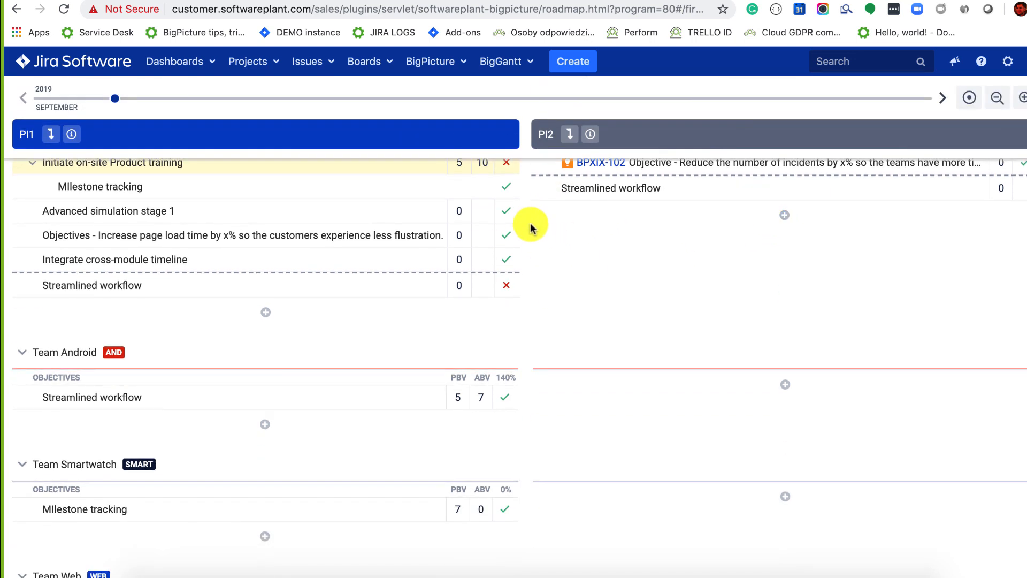
click(506, 212)
click(394, 208)
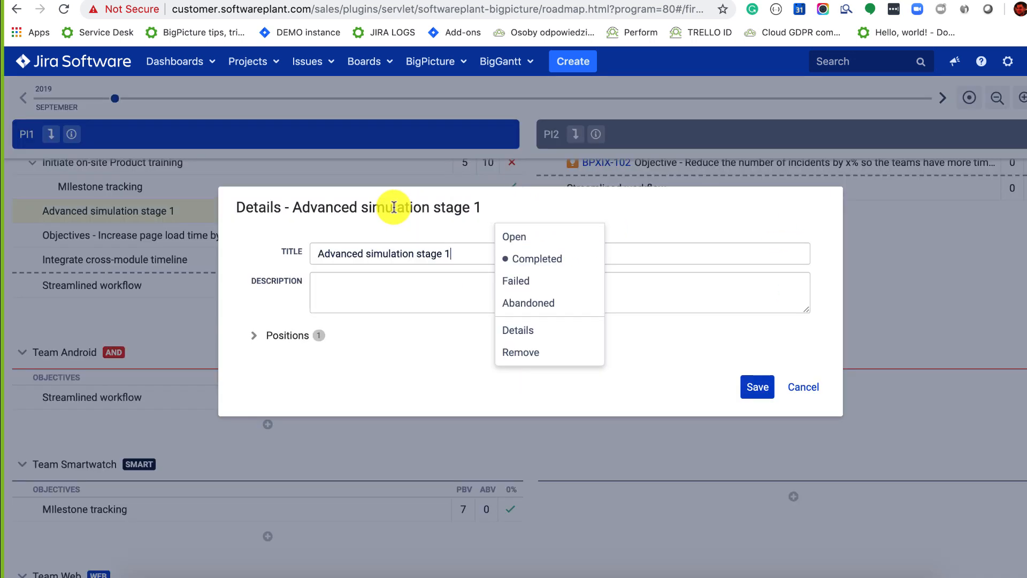
click(263, 336)
click(804, 440)
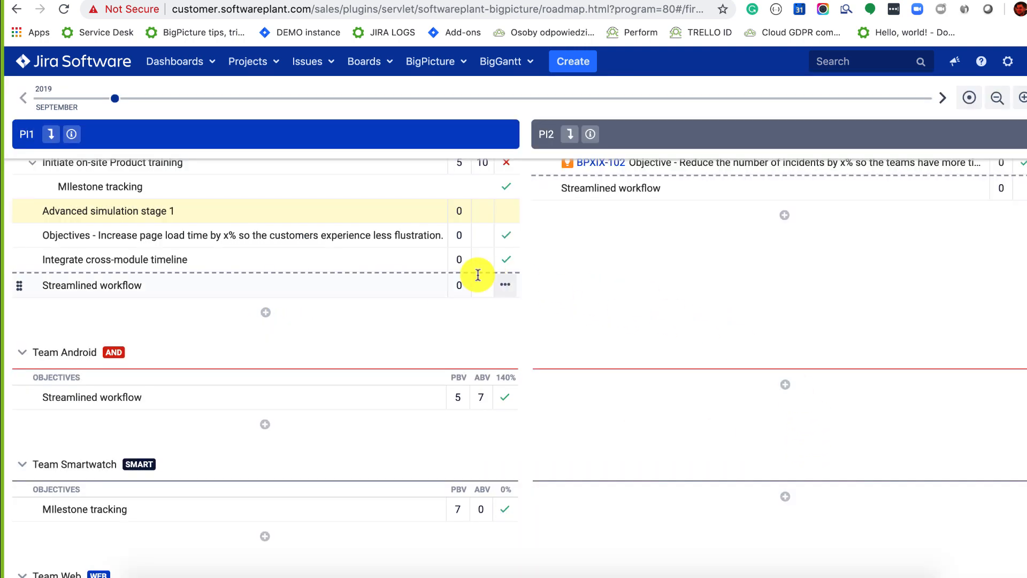
click(507, 261)
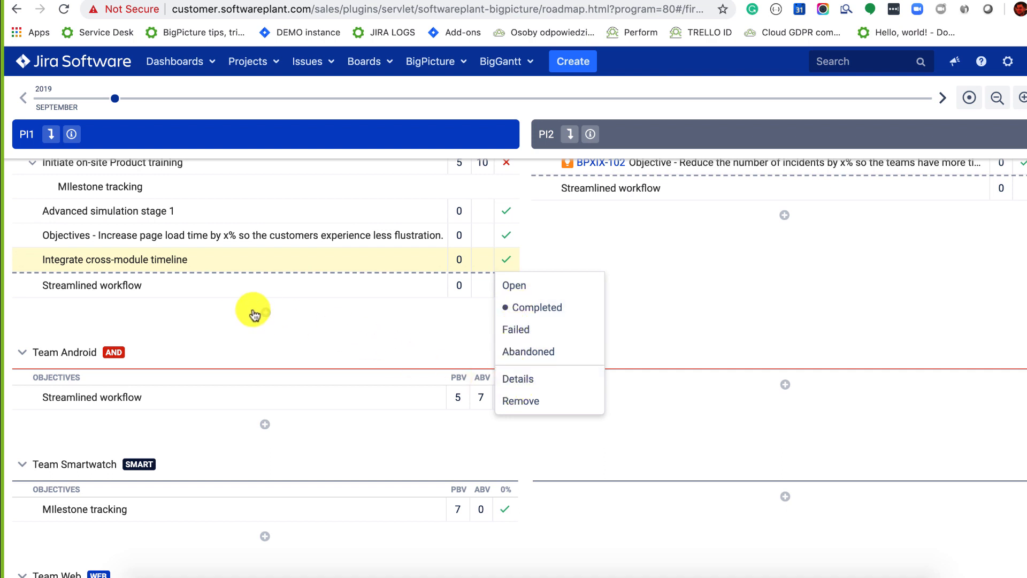
Add a new PI2 objective linked to Jira issue BPXIX-102, found by searching 'OB'.
click(784, 216)
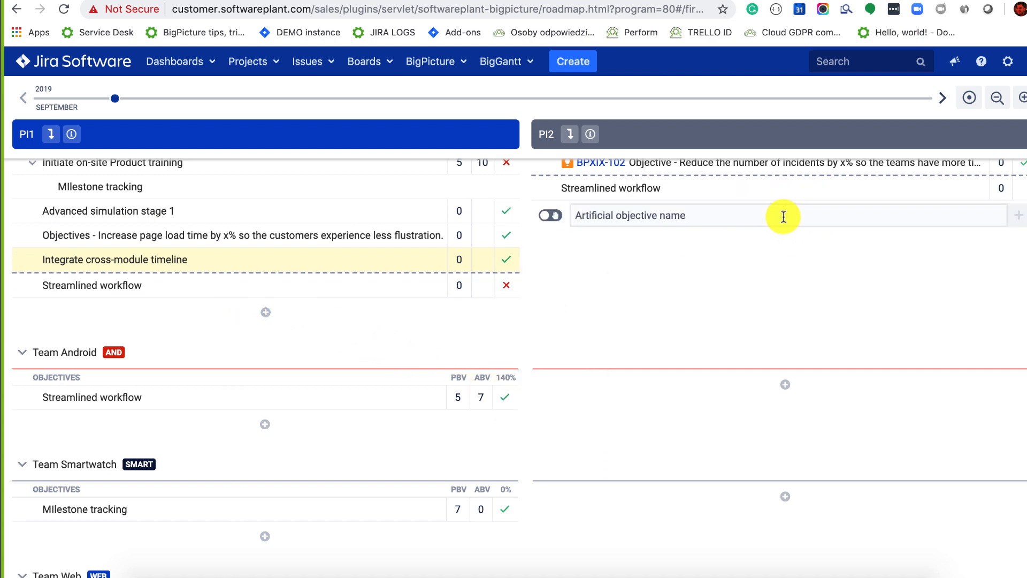
click(546, 216)
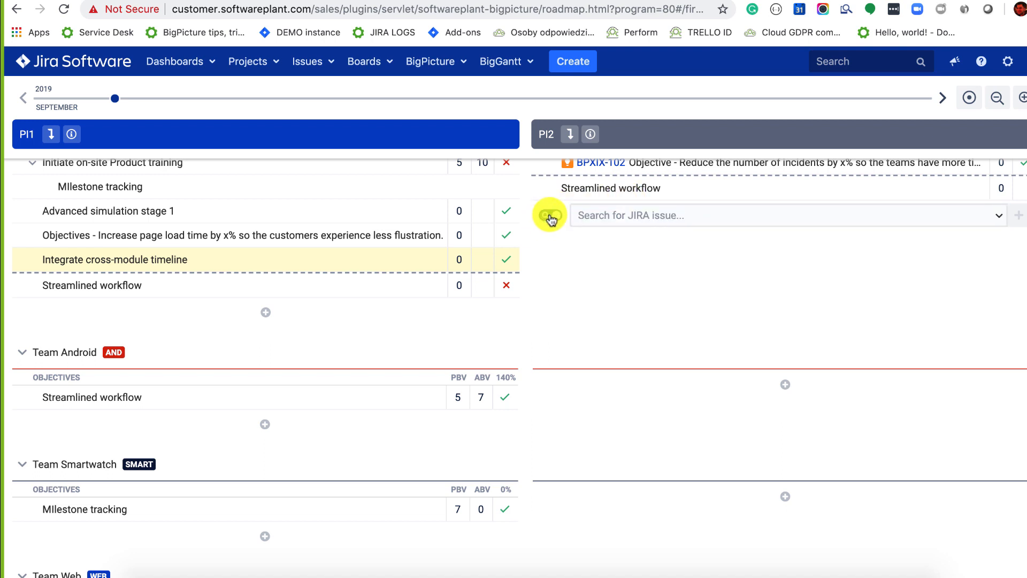
click(629, 224)
text(OB)
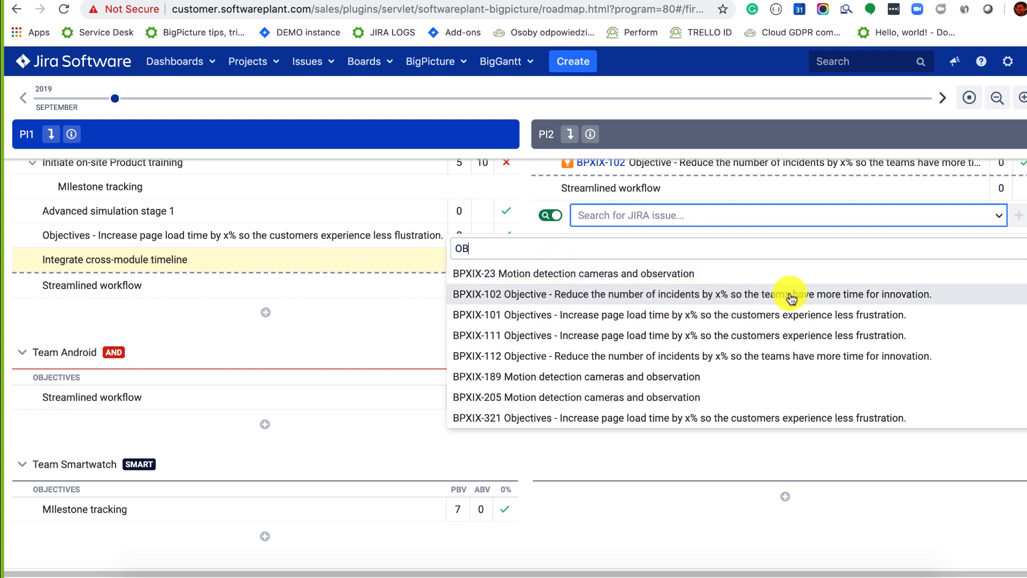
click(832, 300)
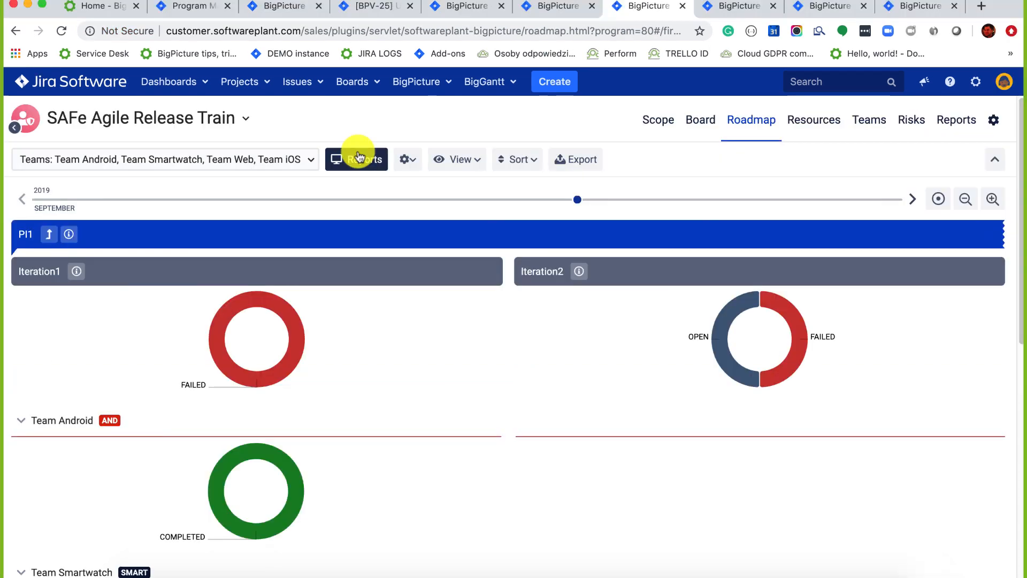
Turn on Reports donut charts on the SAFe board, review chart settings, then open the Hybrid Risks tab.
click(397, 158)
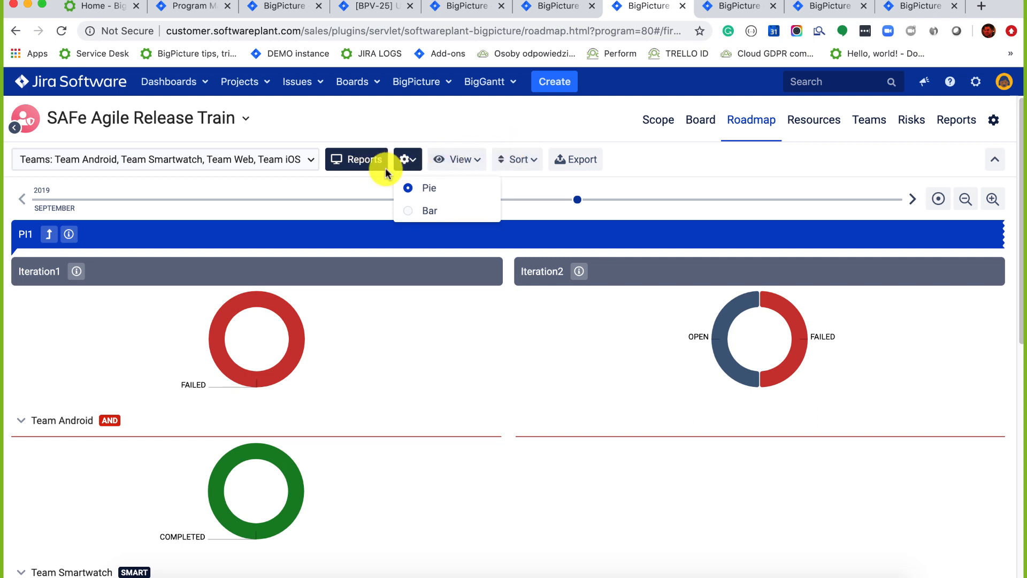
click(696, 126)
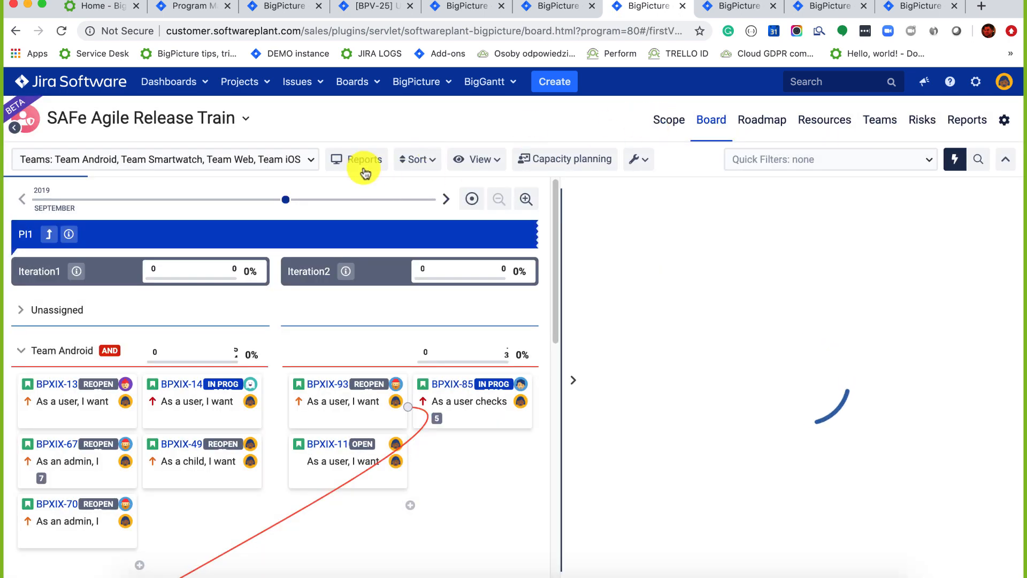
click(363, 160)
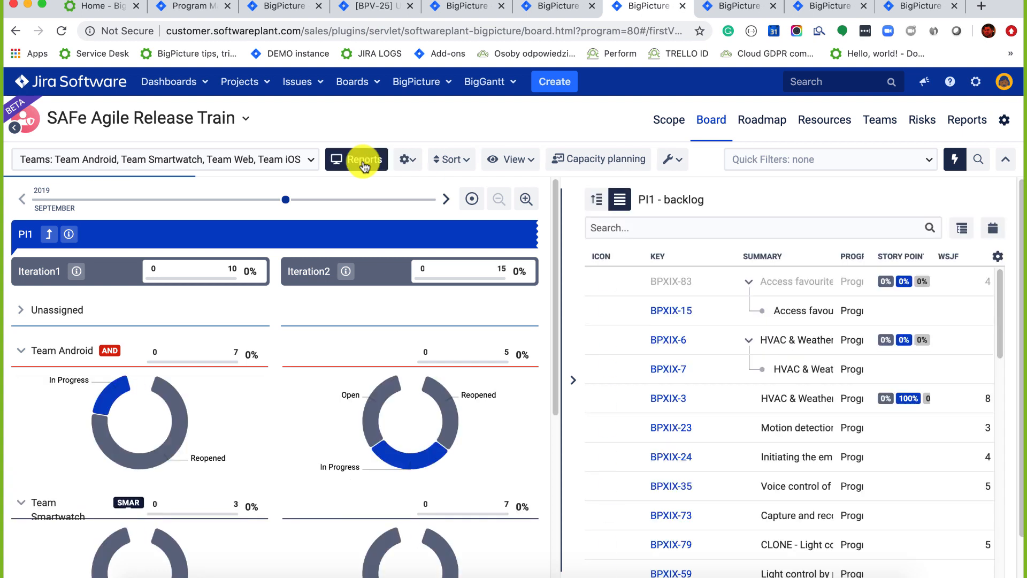
click(404, 159)
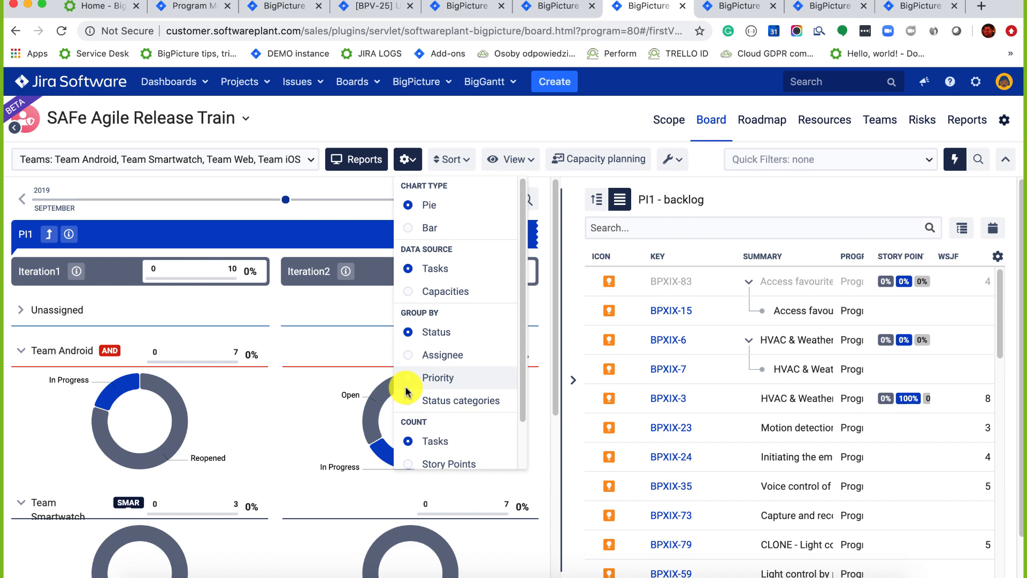
drag(523, 355, 523, 401)
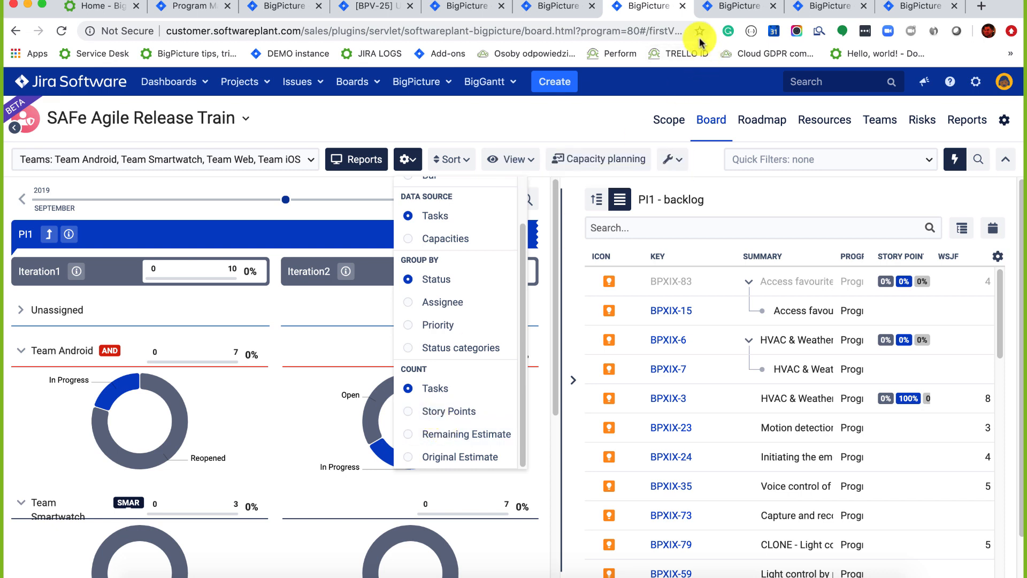
click(816, 10)
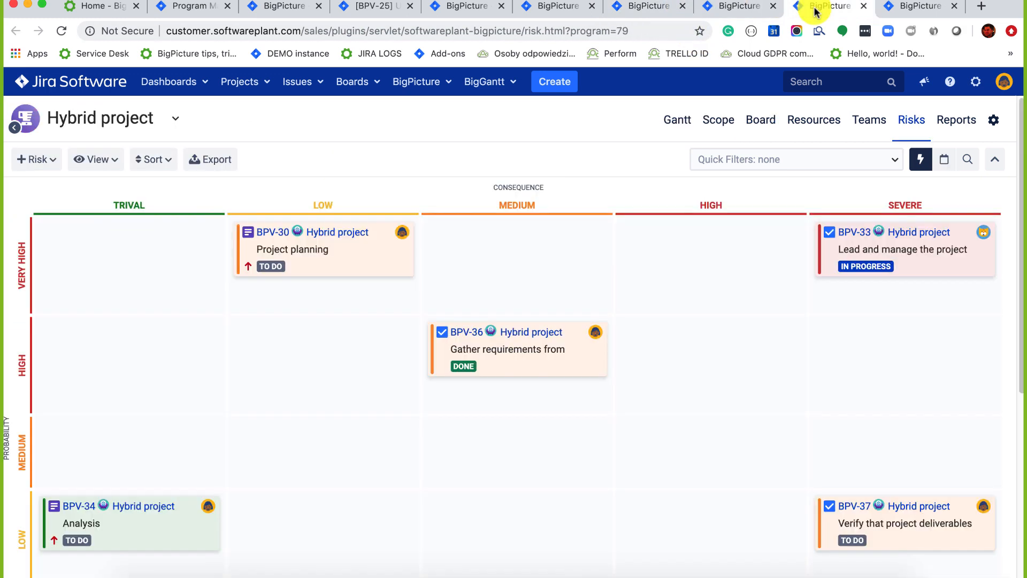
On the Teams page, expand Team Android and its first member's membership, availability and skills.
click(732, 7)
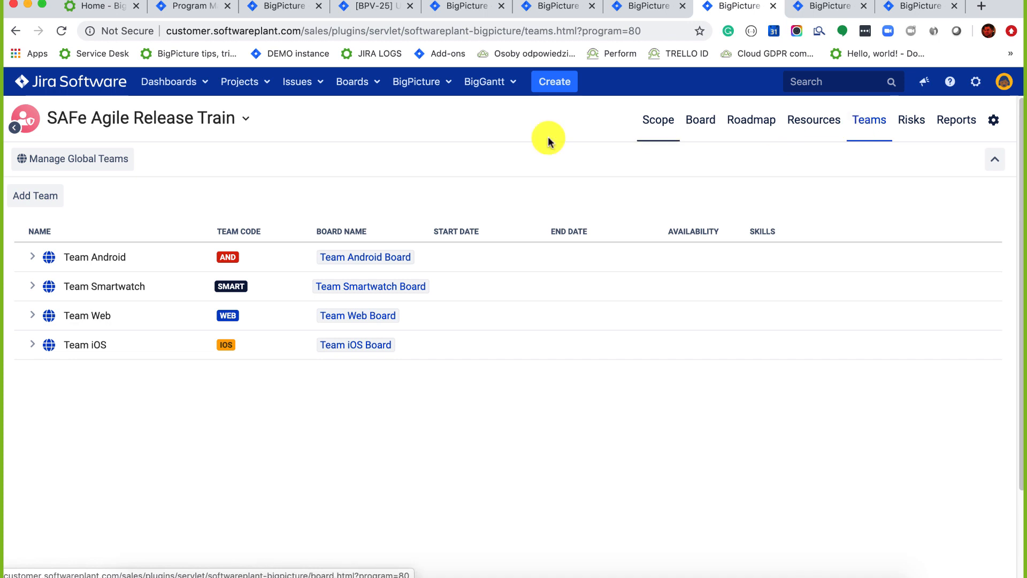
click(35, 258)
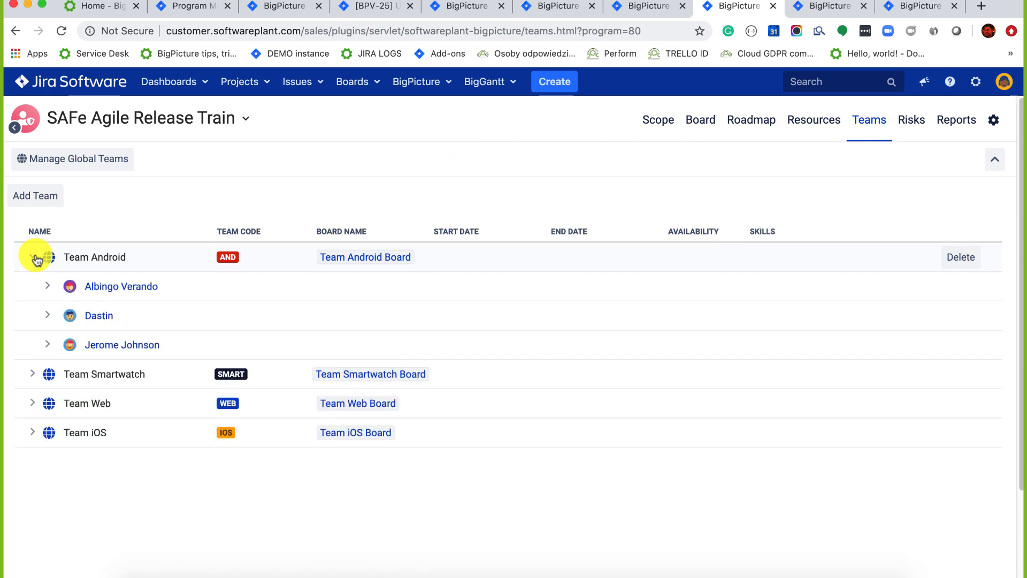
click(48, 287)
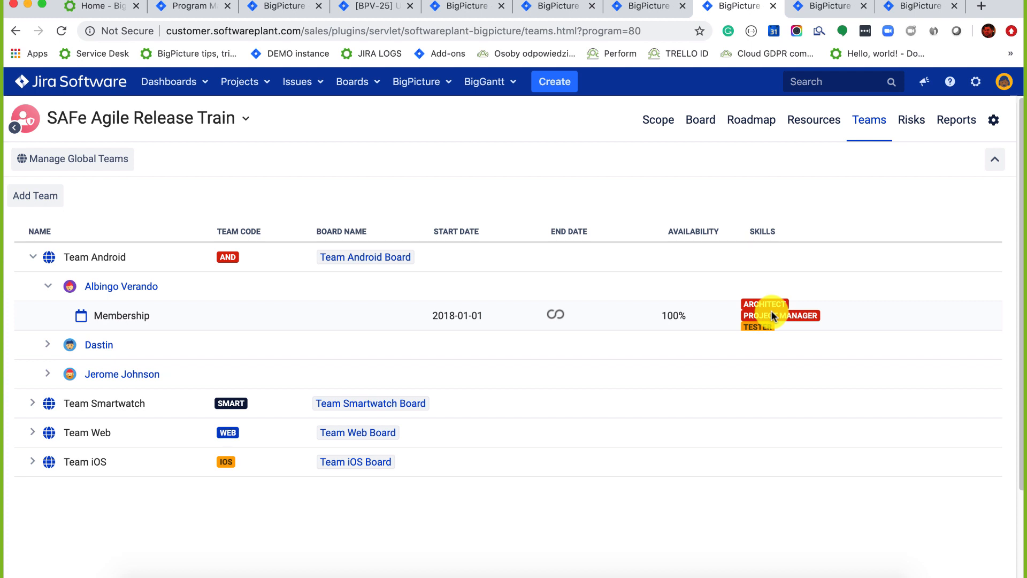
mouse_move(69, 286)
Show the Hybrid project Risks matrix and its issue table in full screen.
click(825, 6)
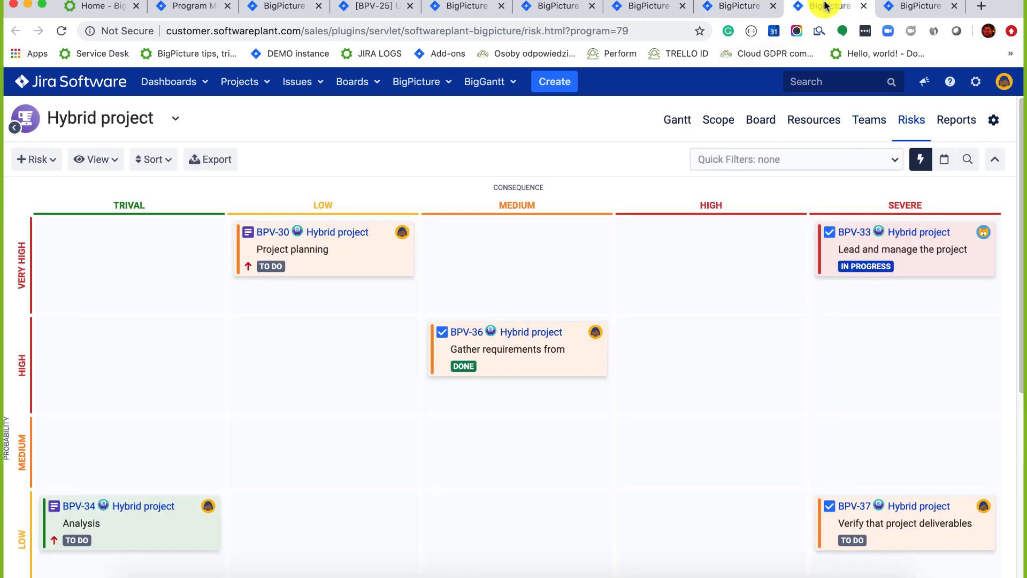
click(43, 6)
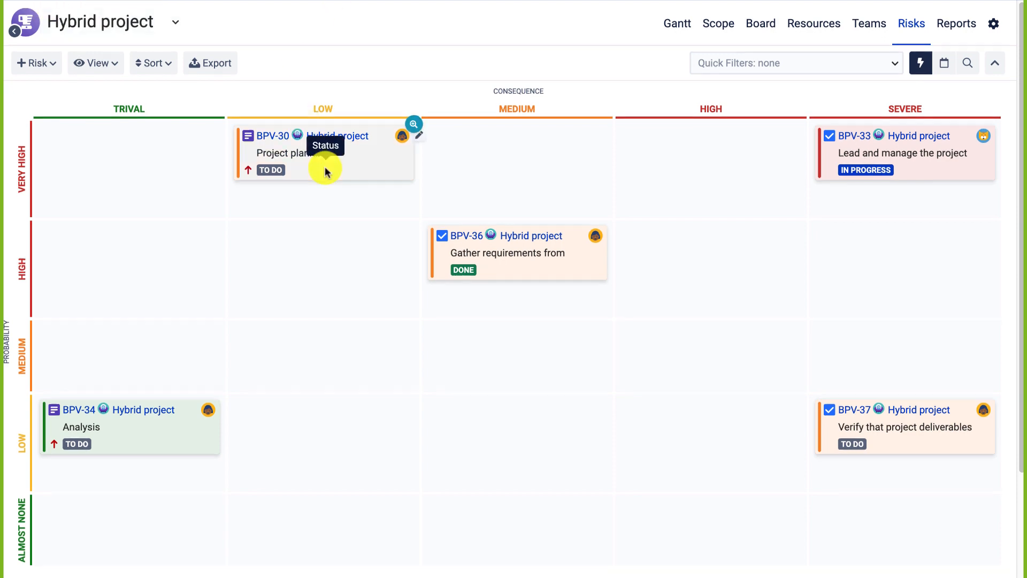
scroll(325, 172, down, 3)
scroll(326, 172, up, 3)
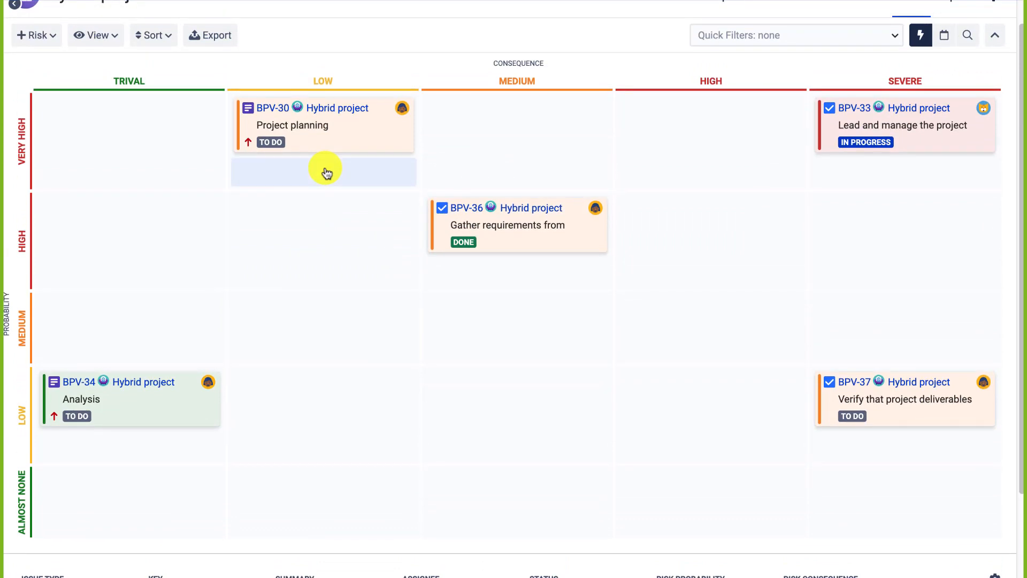
scroll(327, 172, up, 1)
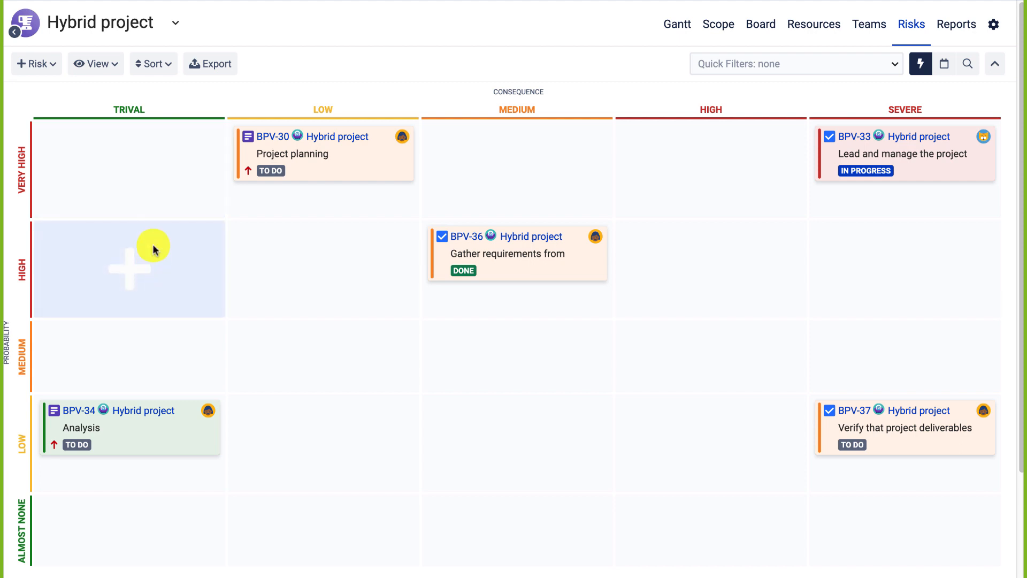
Enable 'Invert probability axis' in the matrix View options, putting Almost None on top.
click(97, 63)
click(83, 229)
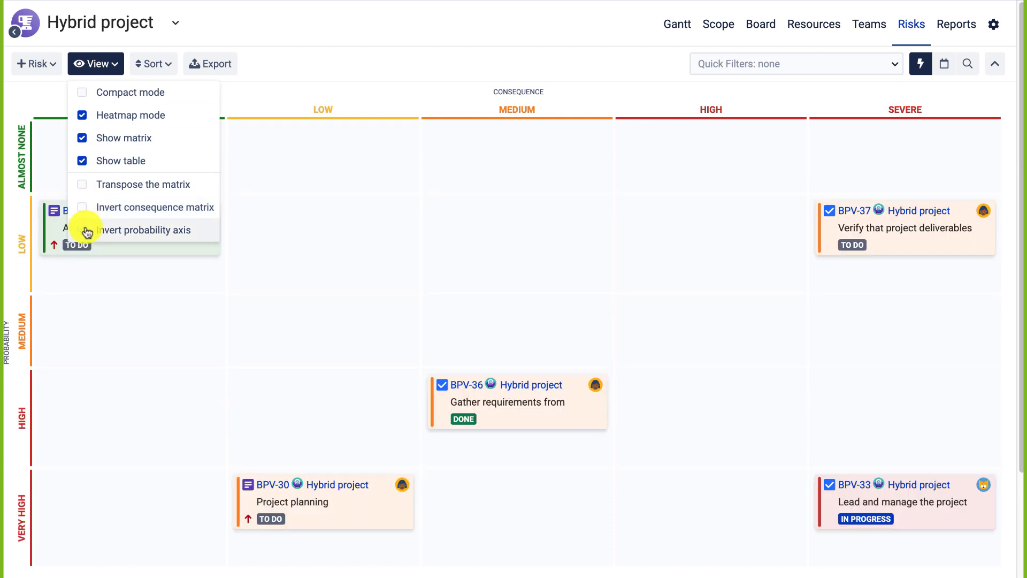
scroll(352, 227, down, 2)
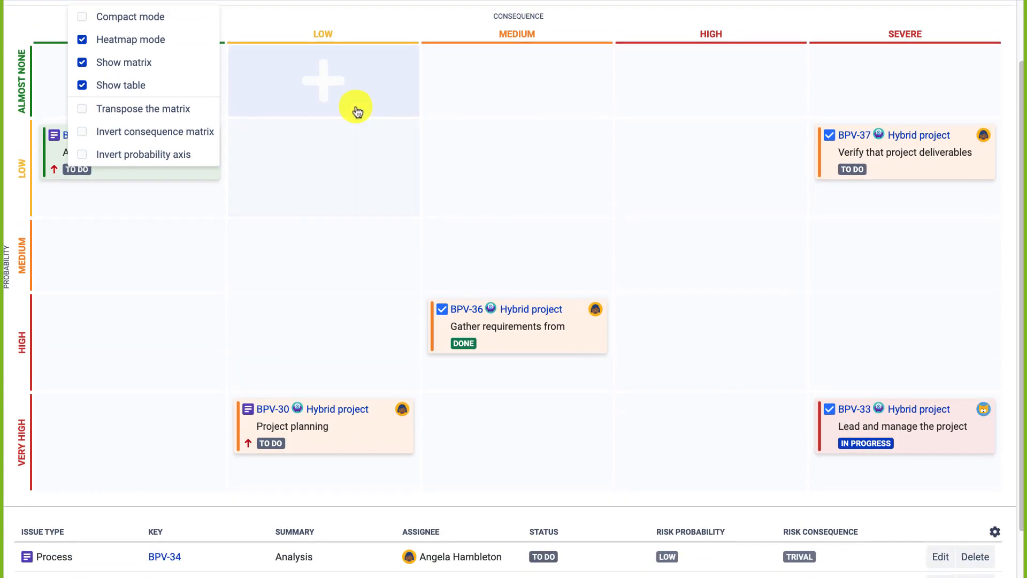
scroll(355, 107, up, 2)
click(355, 47)
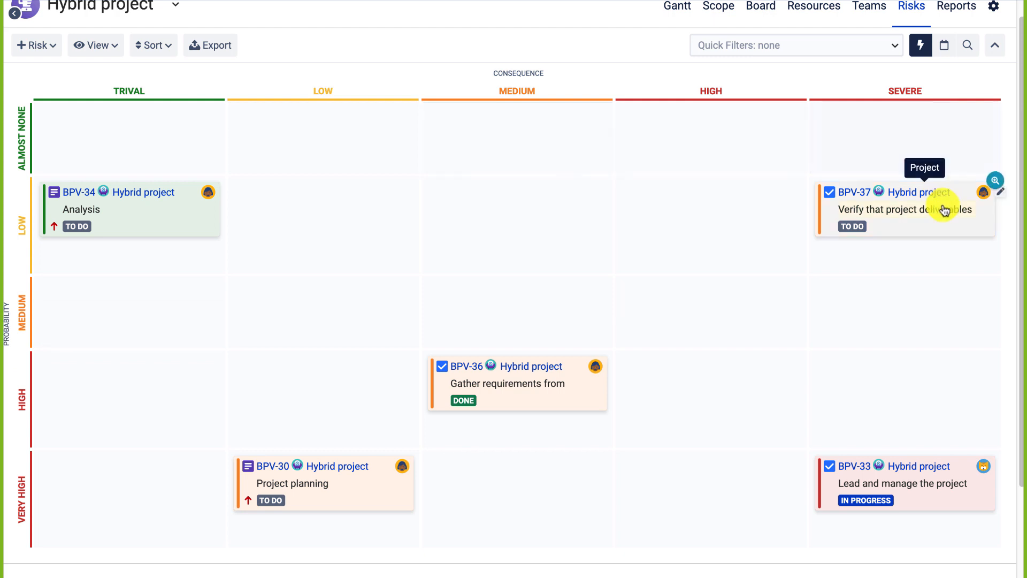
Move the BPV-37 card from the Low/Severe cell to the Medium probability, Medium consequence cell.
drag(887, 225, 557, 225)
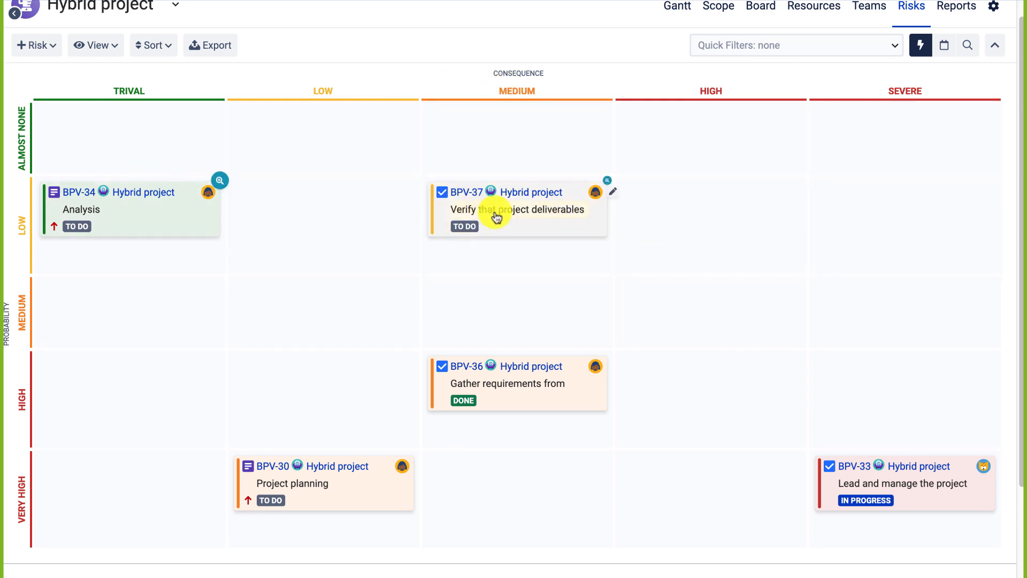
drag(518, 229, 510, 337)
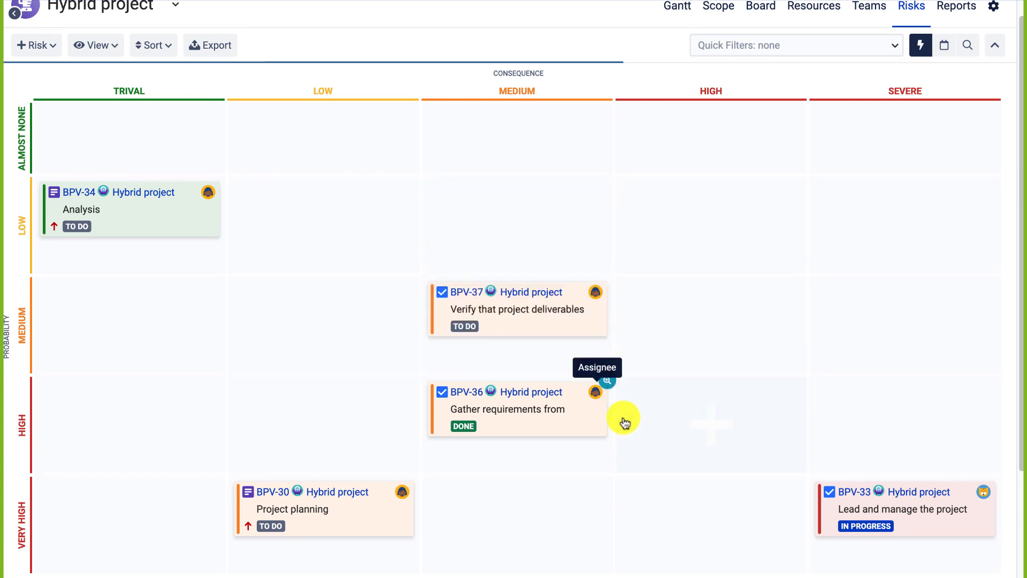
scroll(622, 419, down, 3)
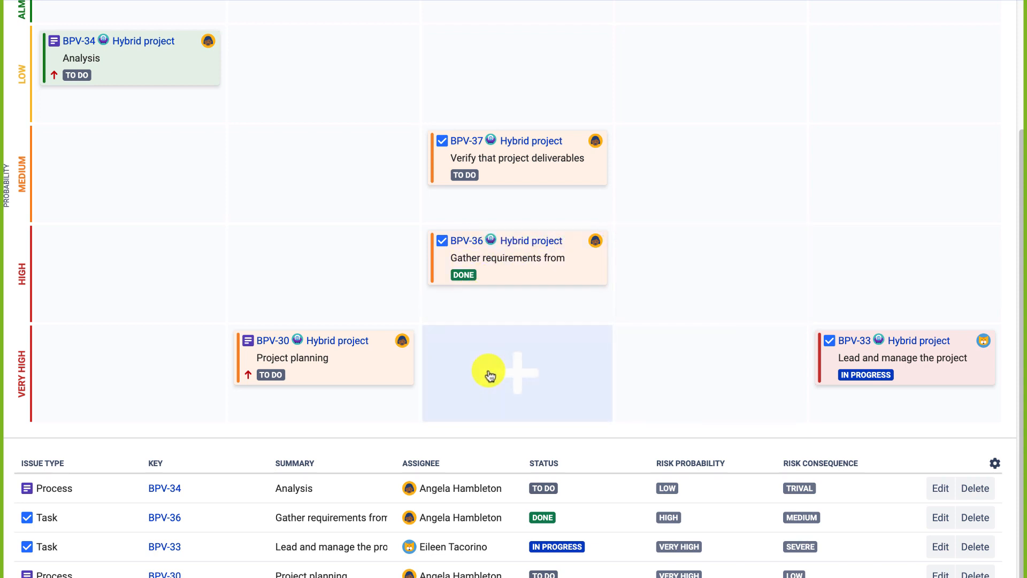
Add a Risk Consequence column to the risk table and start editing BPV-34 Analysis.
scroll(488, 374, down, 1)
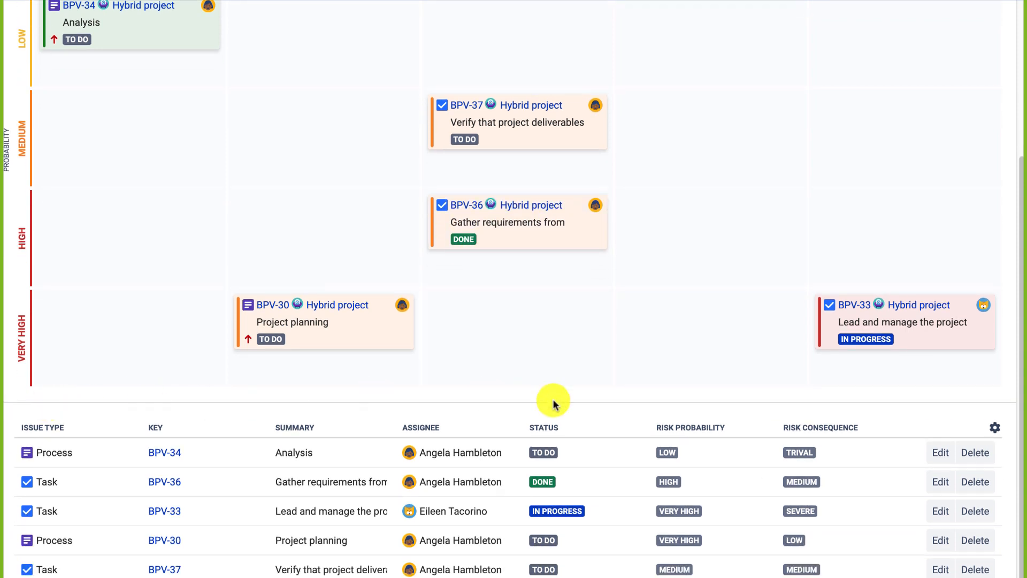
click(993, 428)
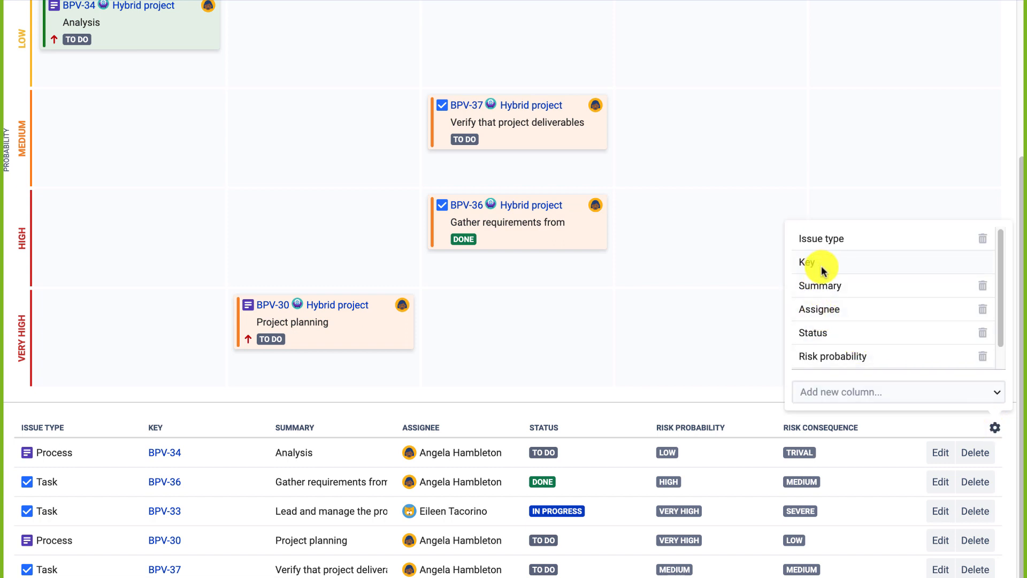
click(834, 392)
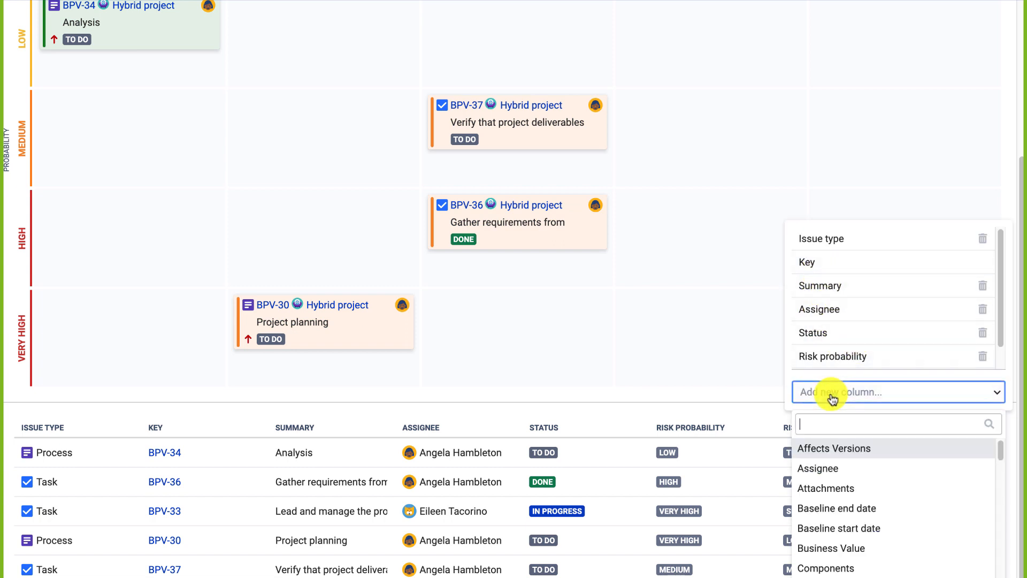
scroll(838, 508, down, 3)
scroll(838, 512, down, 10)
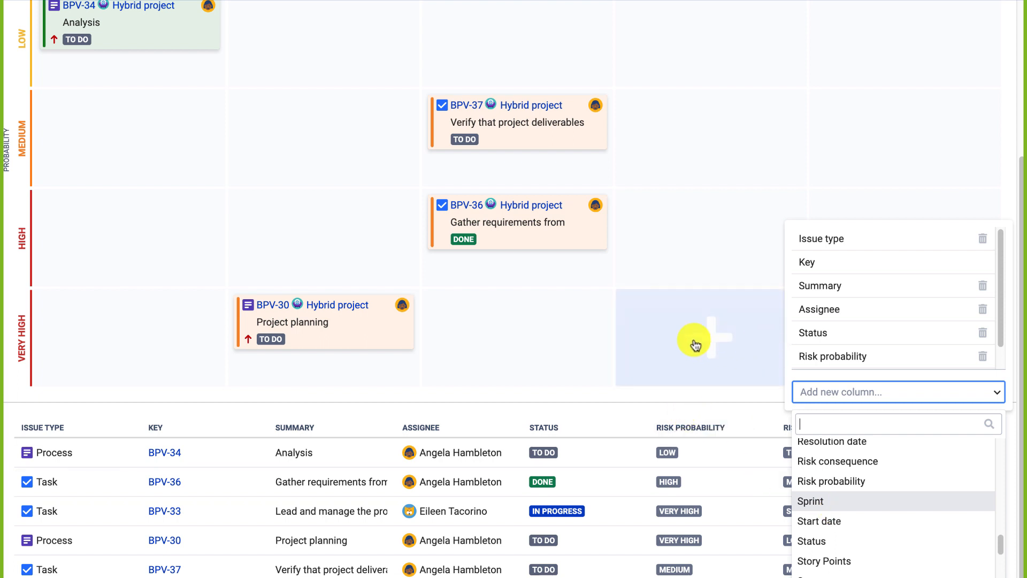
click(587, 412)
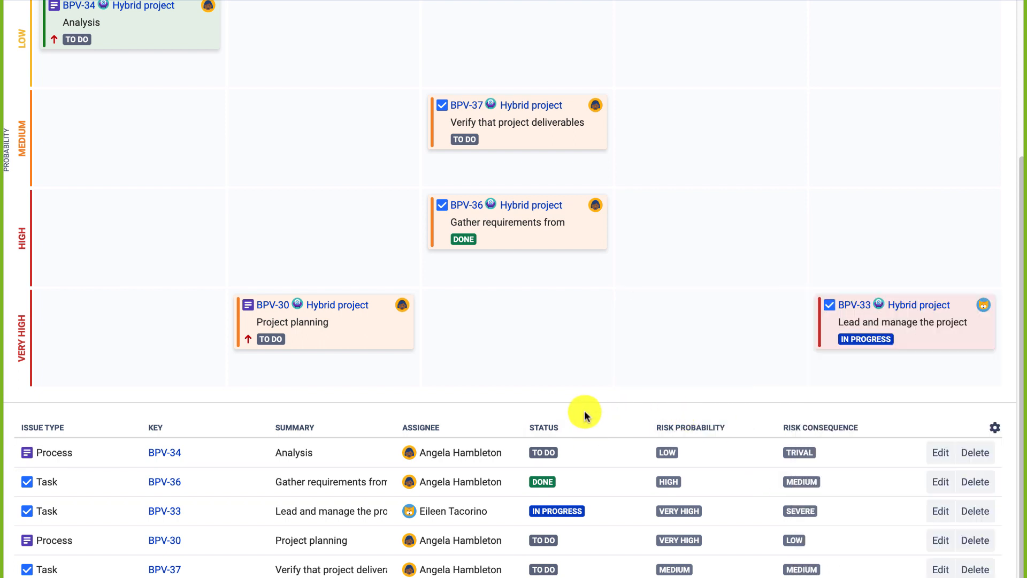
click(939, 463)
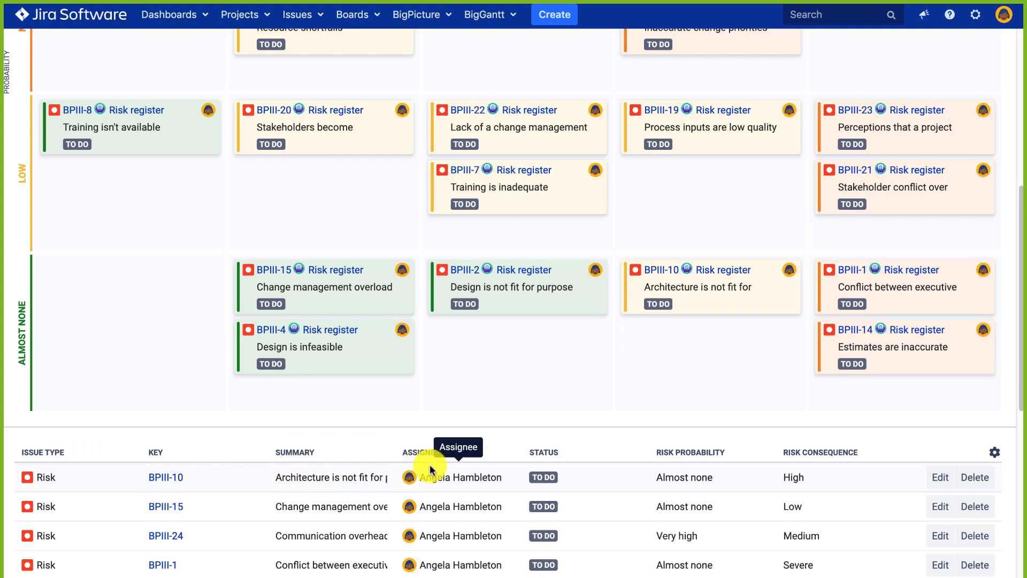
Scroll through the Reporting dashboard's BigPicture Gantt, Programs and Risk register gadgets.
scroll(545, 381, up, 4)
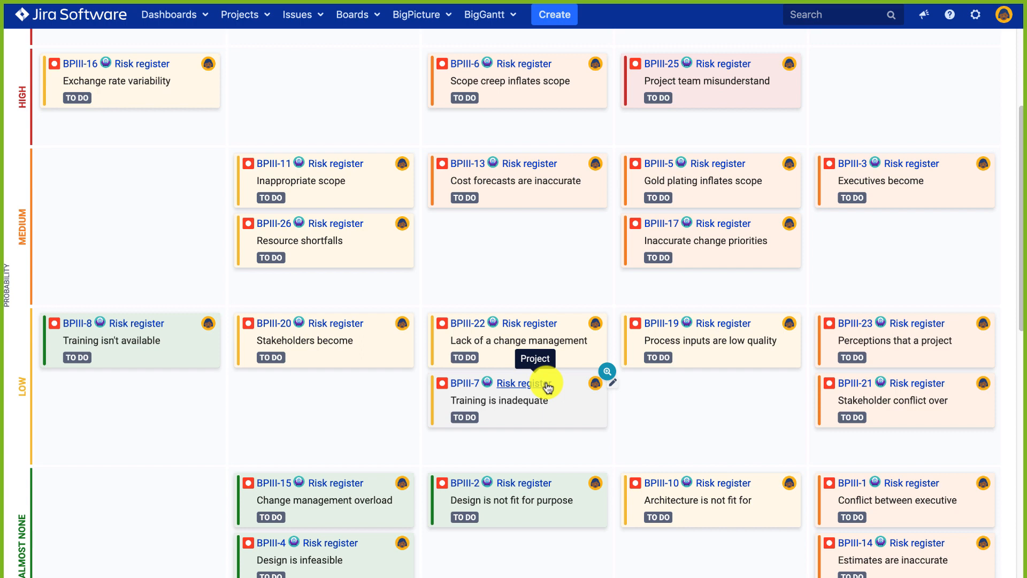
scroll(505, 278, up, 2)
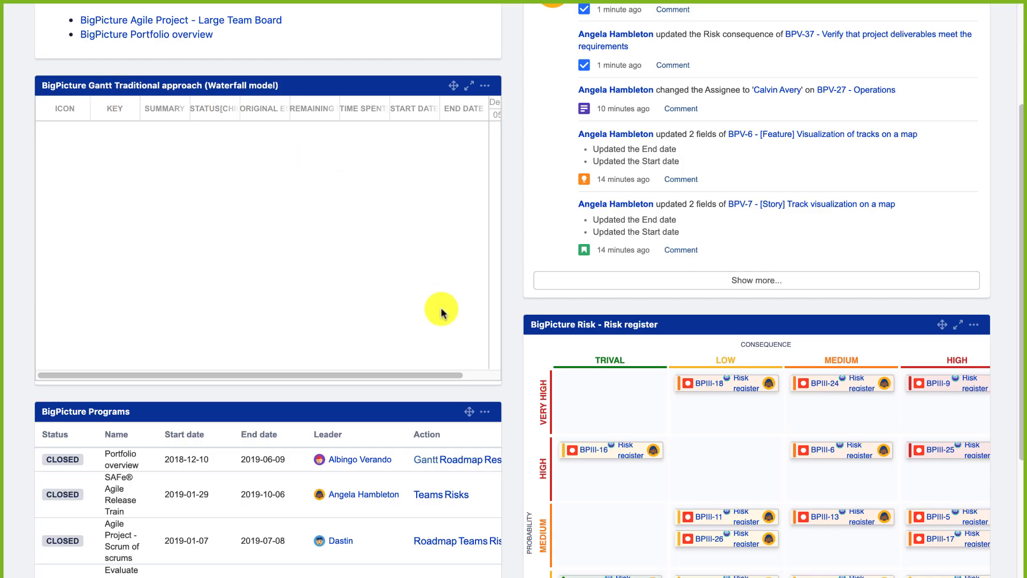
scroll(308, 449, down, 3)
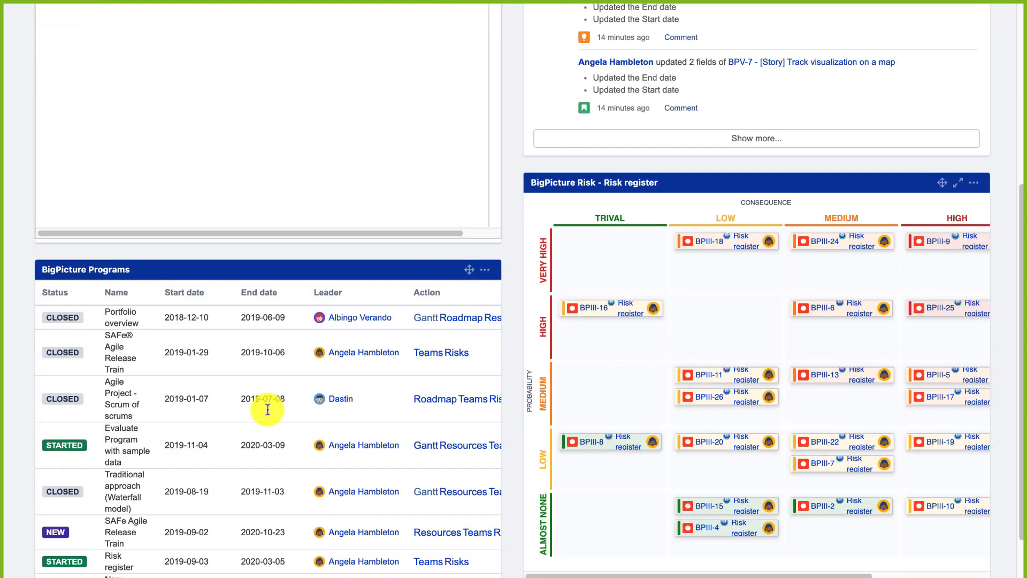
scroll(269, 396, up, 1)
scroll(267, 380, up, 5)
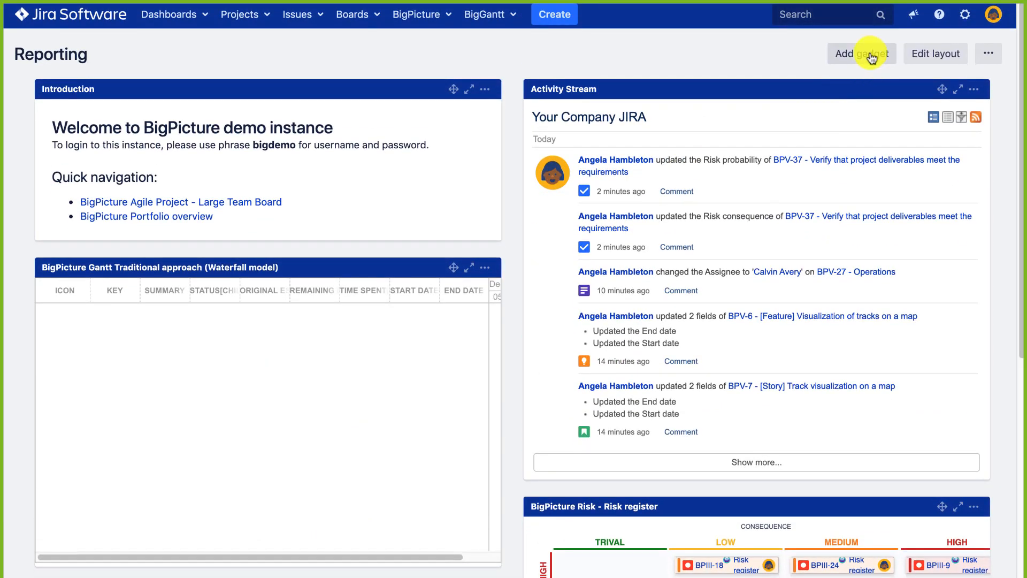
Load all dashboard gadgets, browse to the BigPicture gadgets, and close the list without adding any.
click(866, 55)
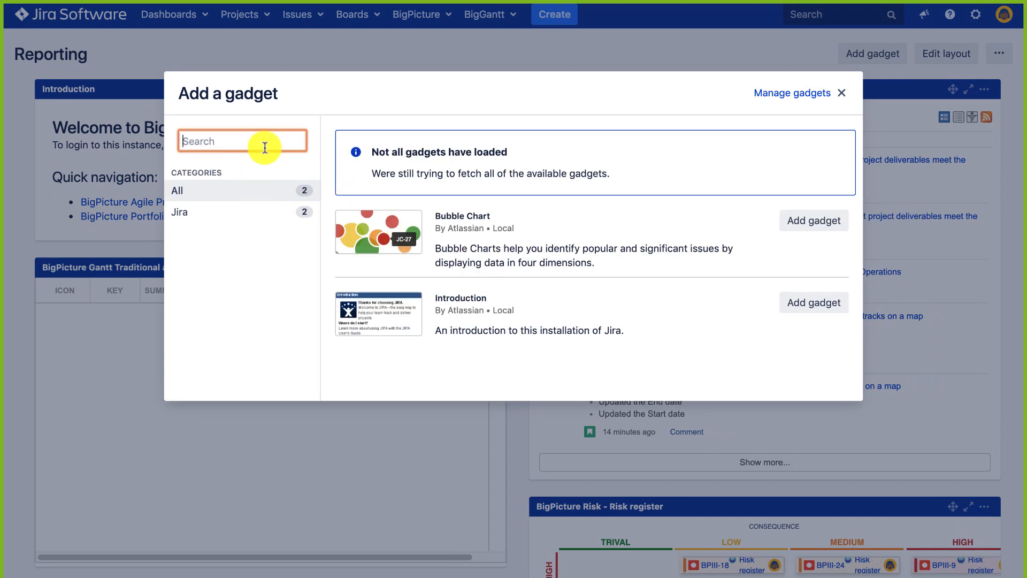
click(383, 196)
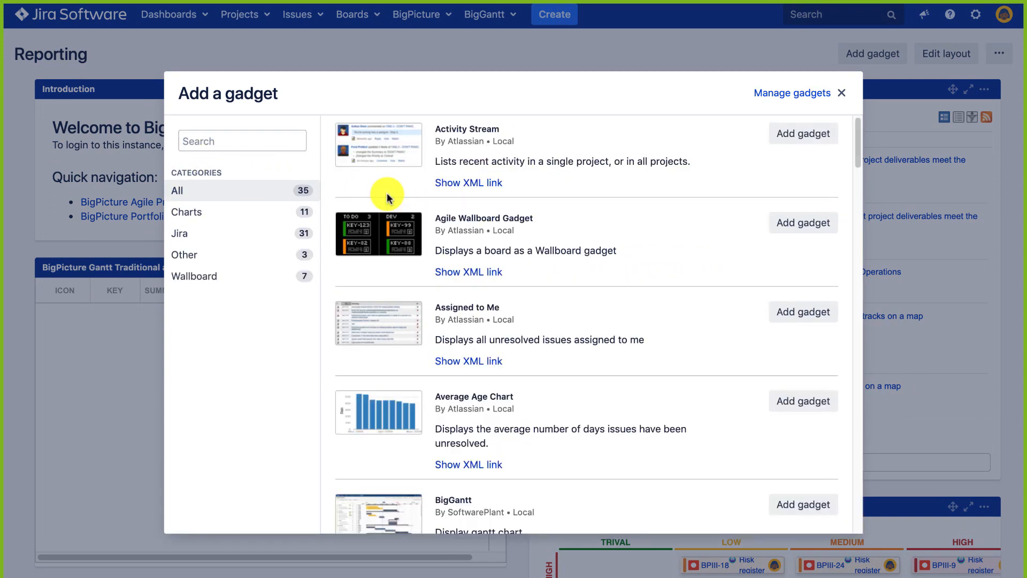
scroll(483, 368, down, 10)
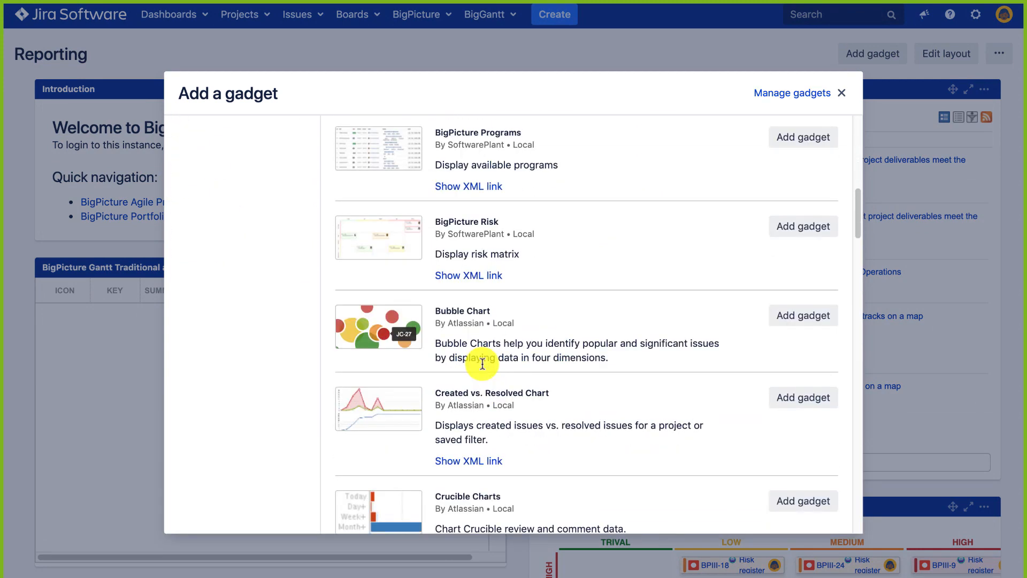
click(842, 93)
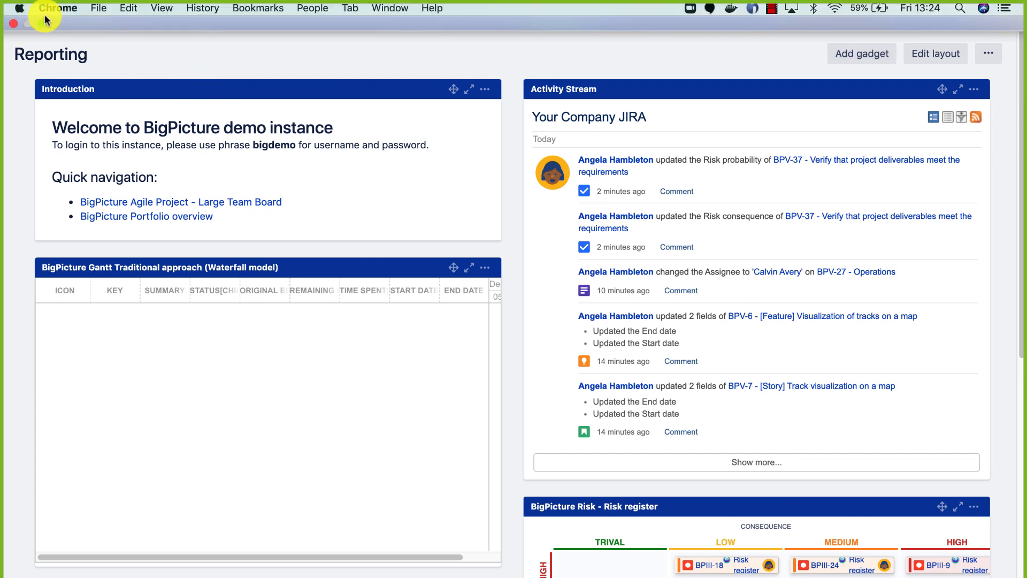
Switch the browser to the BigPicture Program Manager page, staying in full-screen.
click(43, 23)
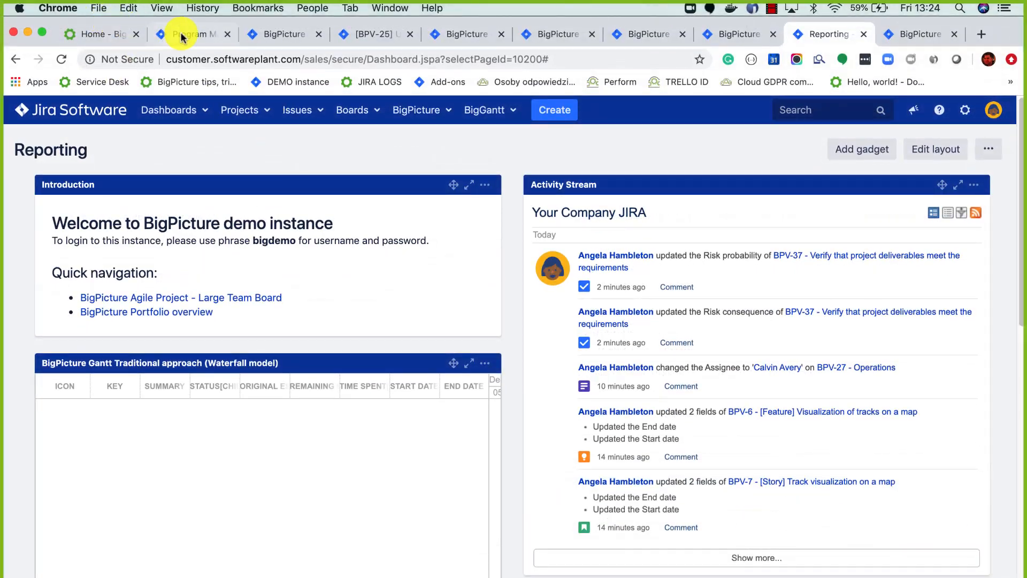
click(183, 35)
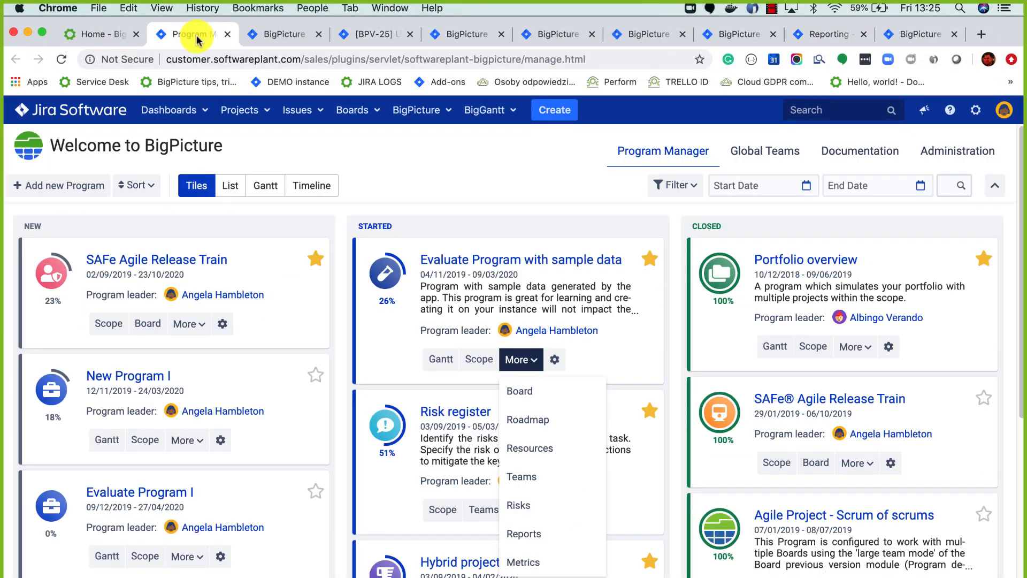
click(42, 32)
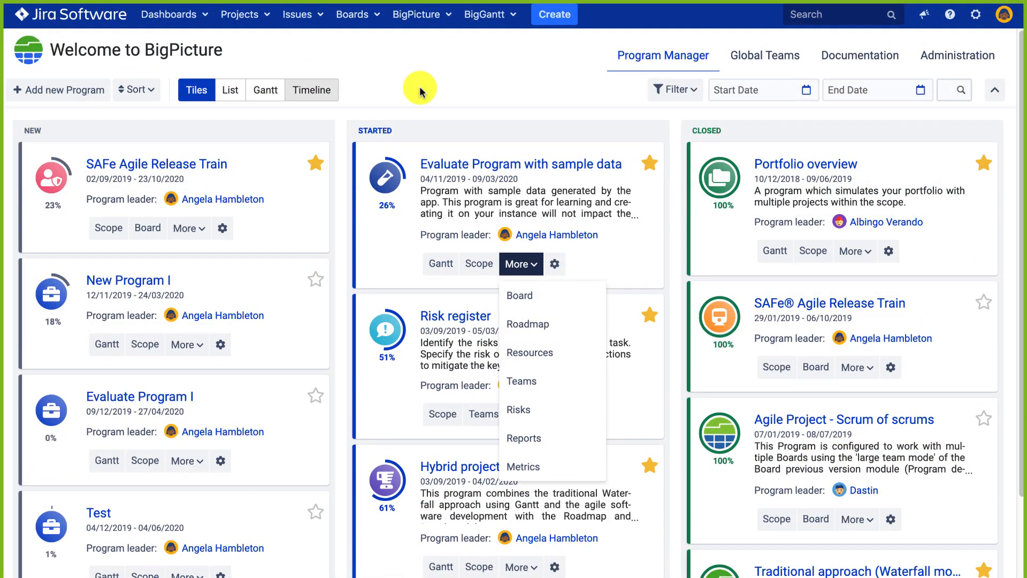
Close the Evaluate Program's More menu and show the Program Manager filter options.
click(523, 87)
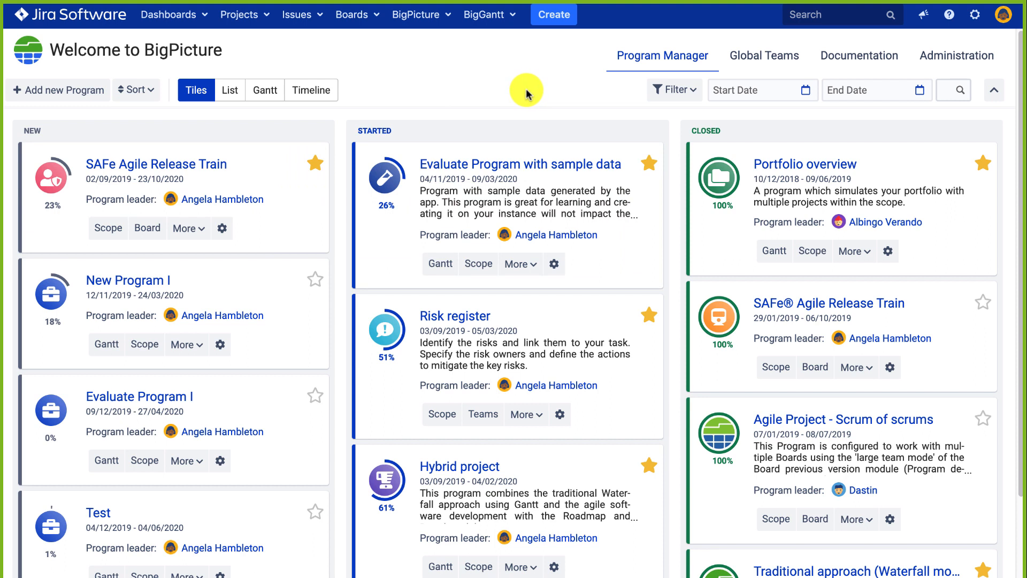
click(680, 92)
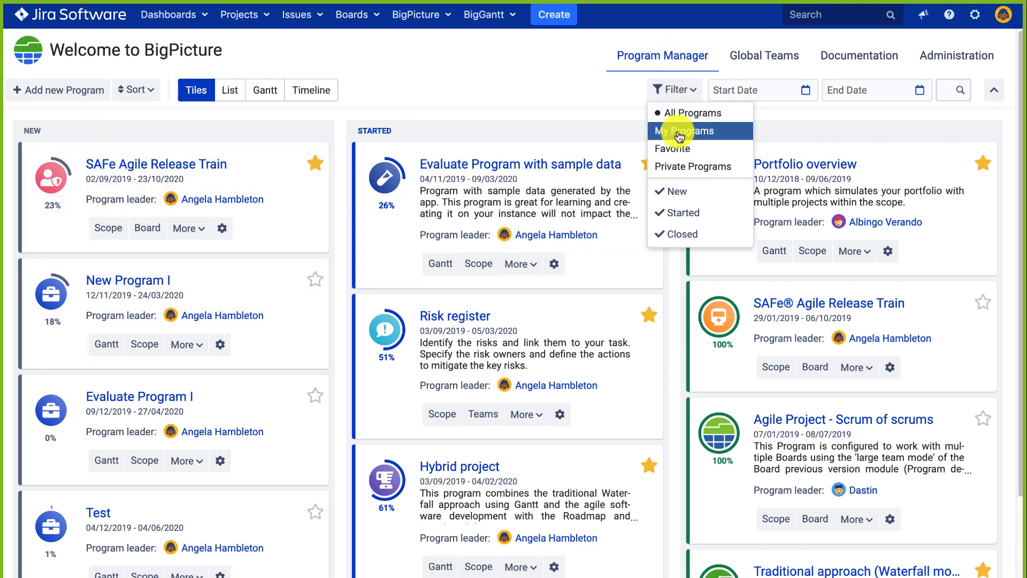
click(658, 134)
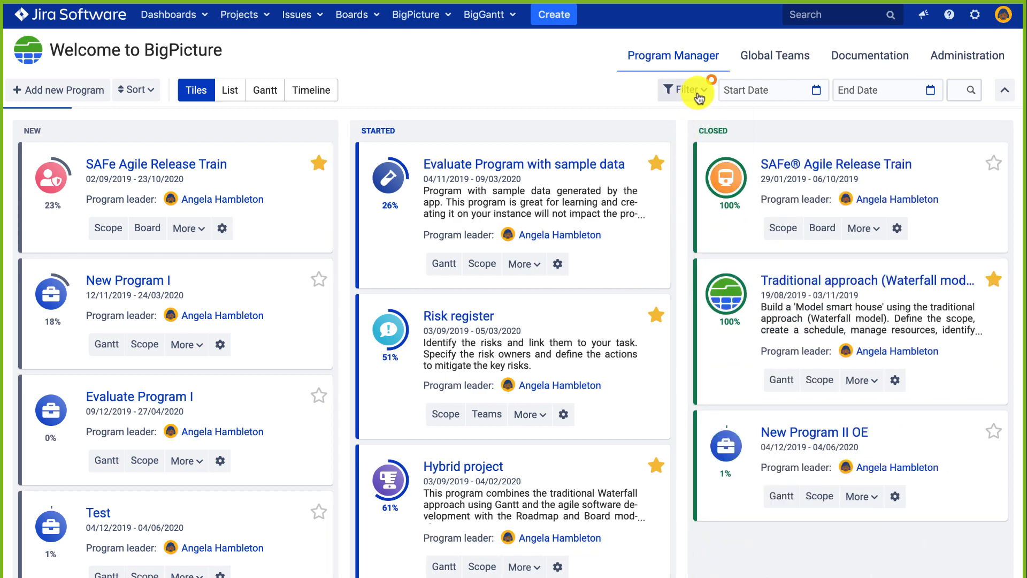
click(697, 94)
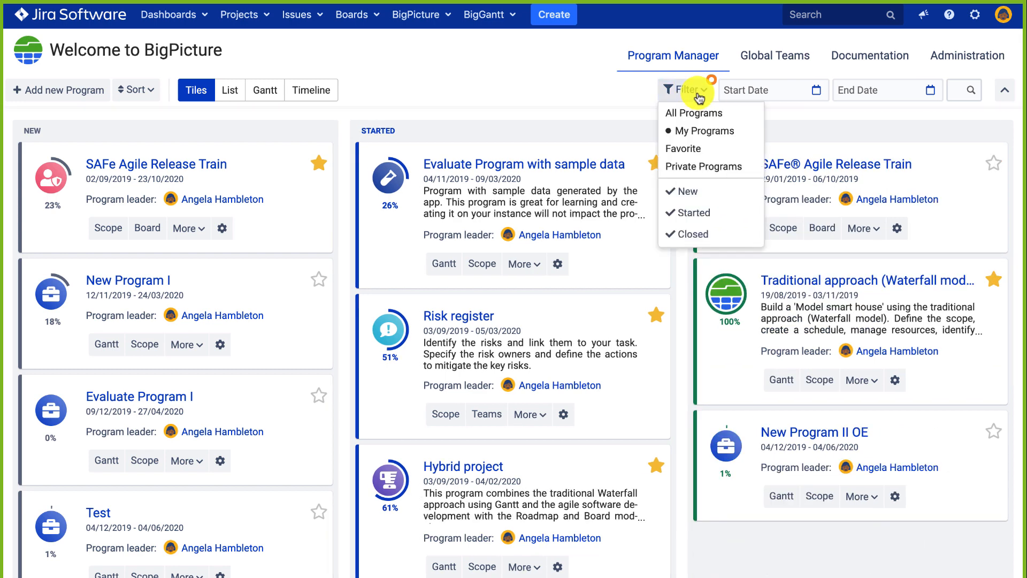
click(690, 148)
click(688, 92)
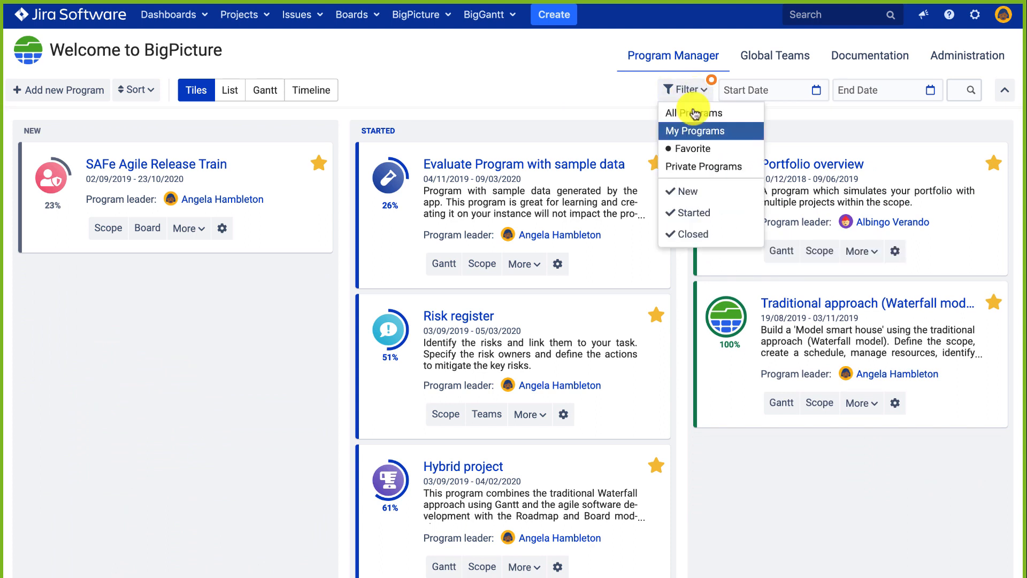
click(675, 168)
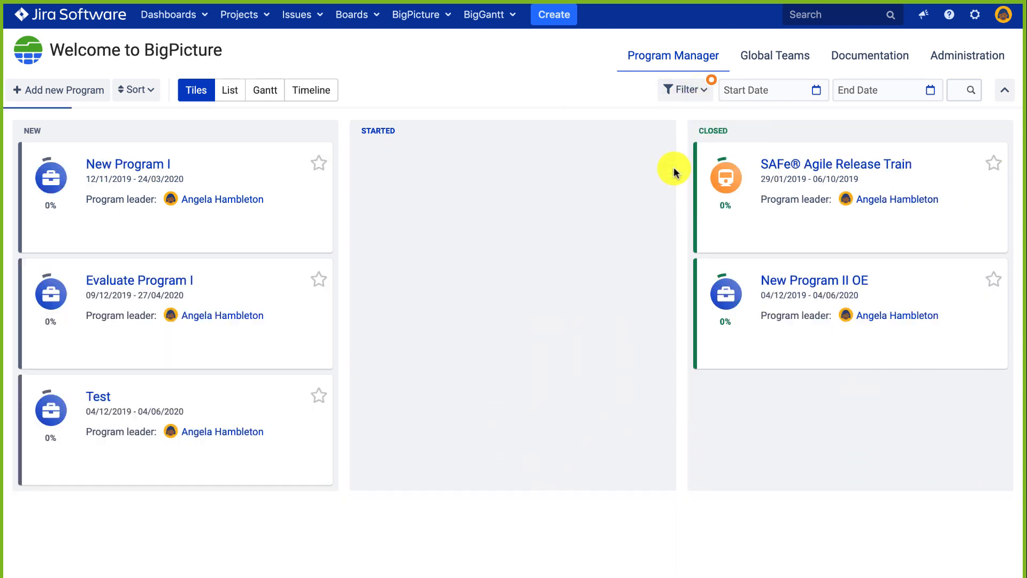
click(705, 95)
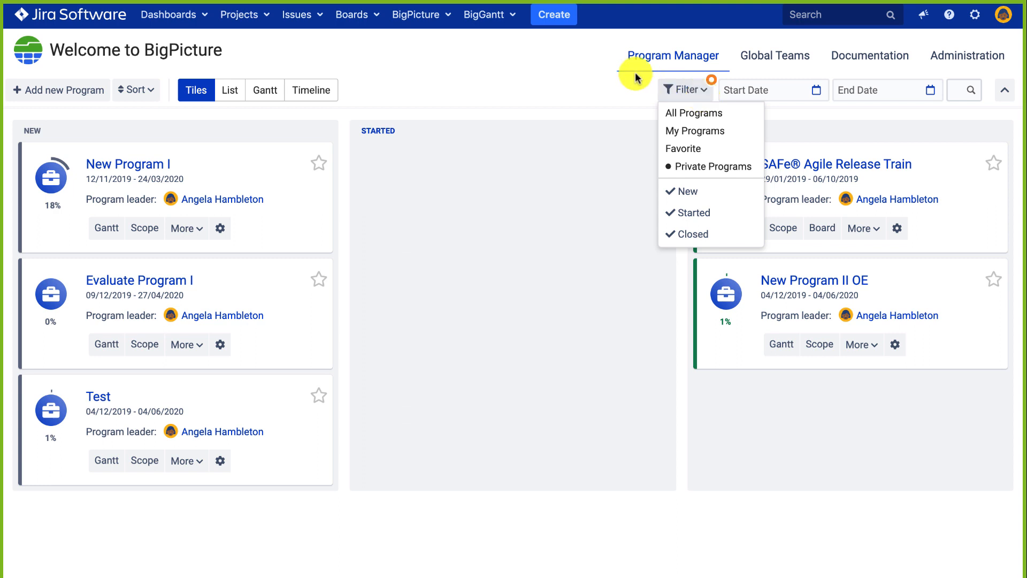
click(681, 114)
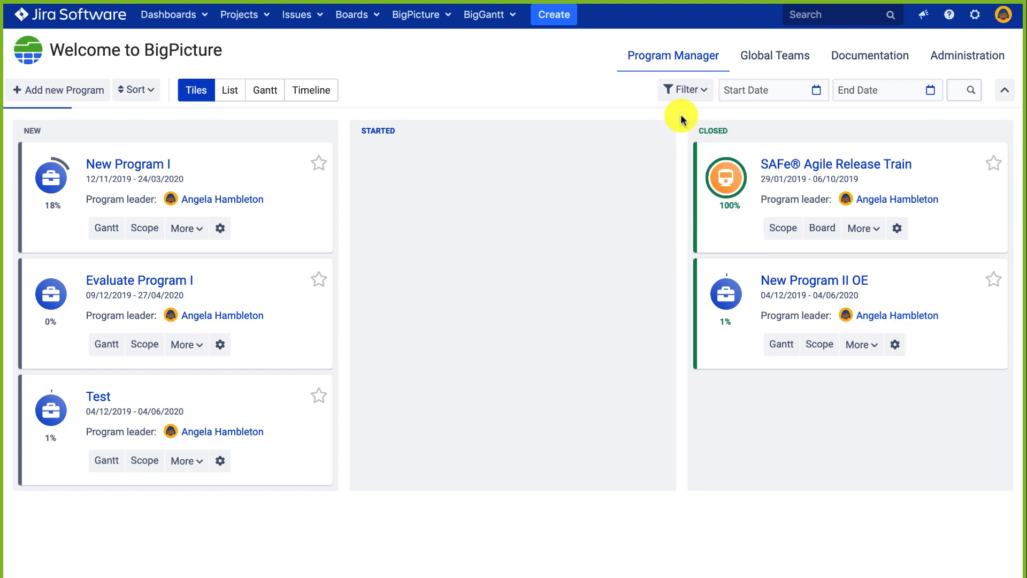
click(772, 93)
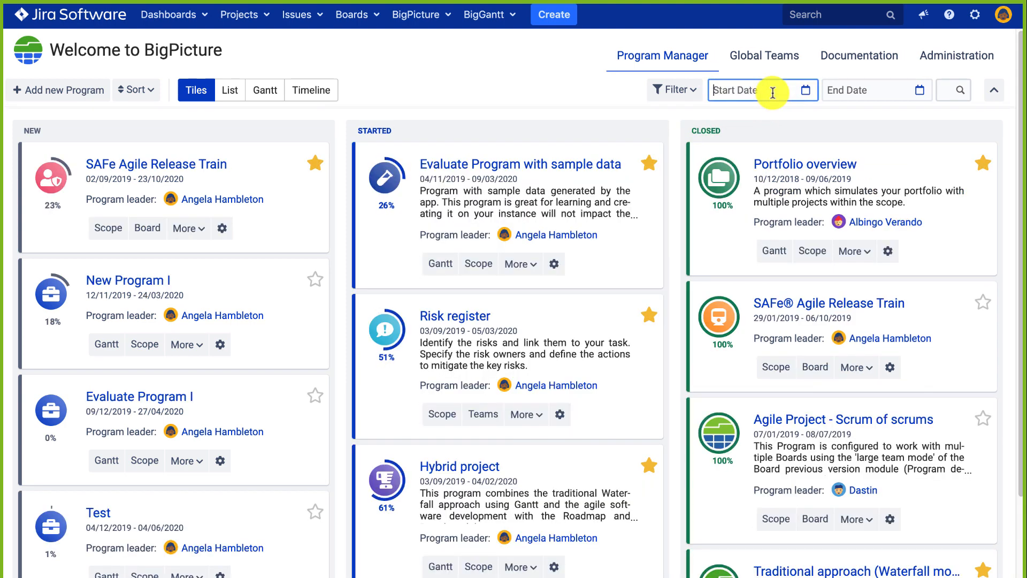
click(942, 90)
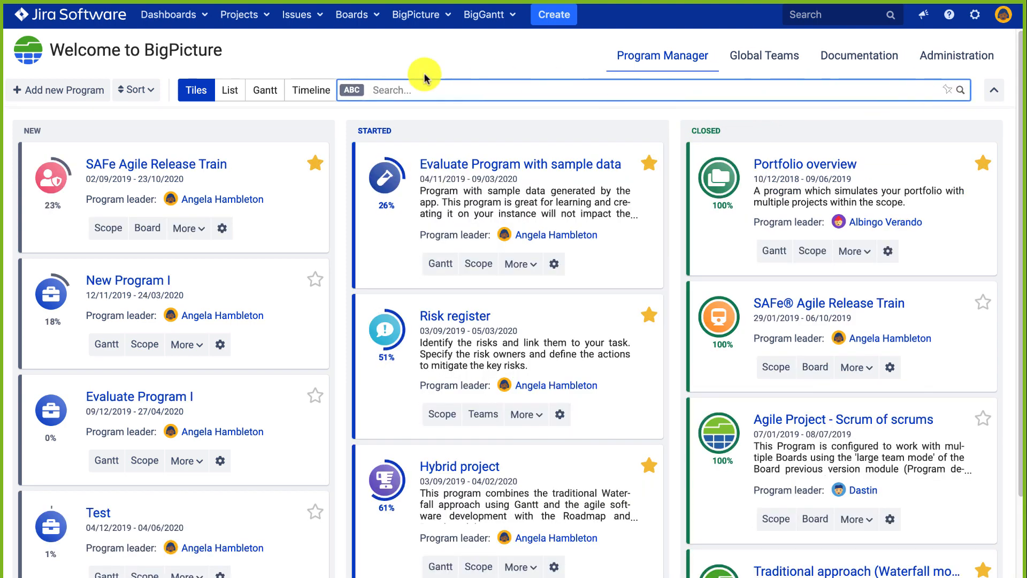
click(154, 92)
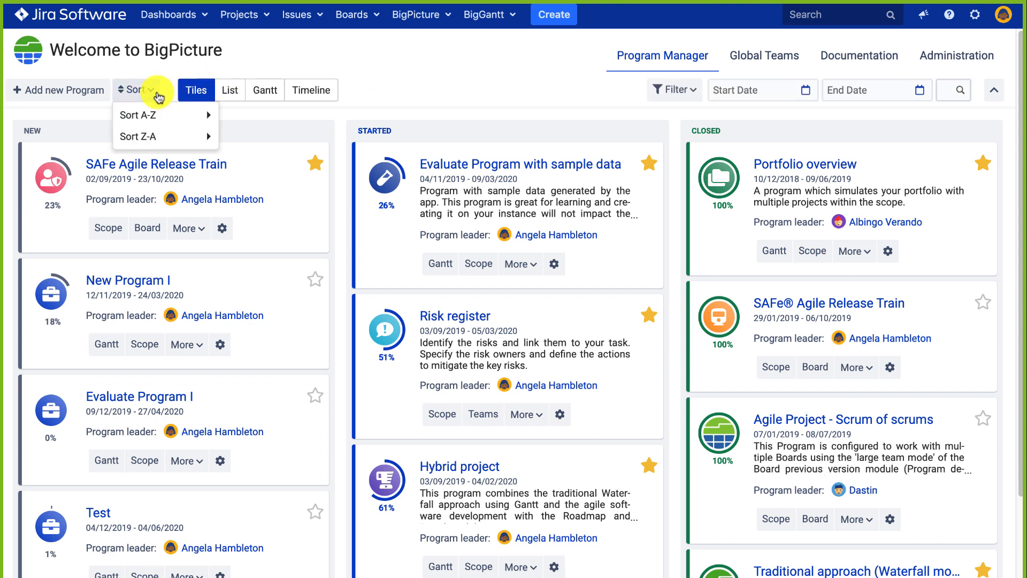
click(398, 97)
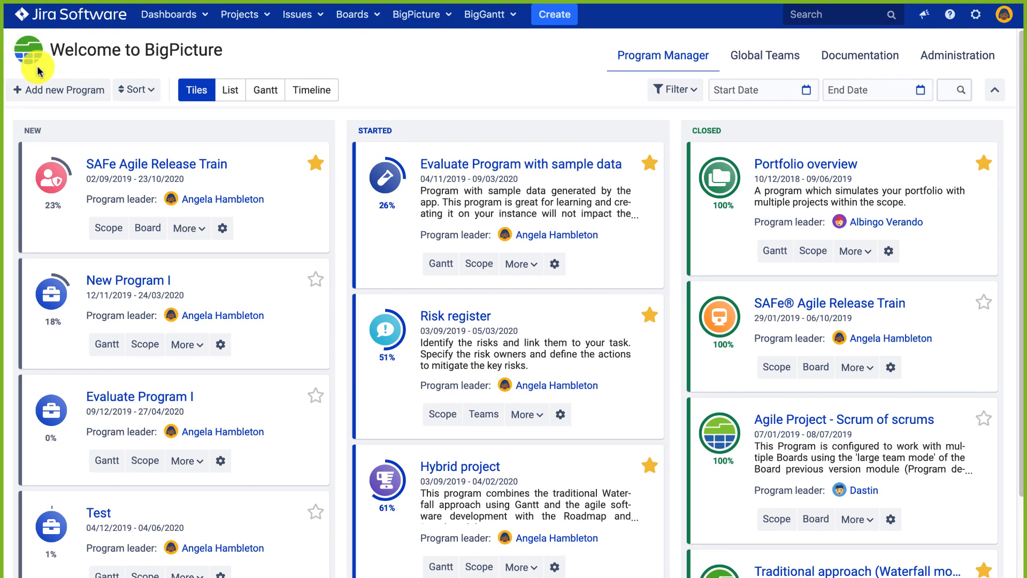
Start a new program with sample data, prefilled as Evaluate Program II, 2019/12/06–2020/06/06.
click(75, 88)
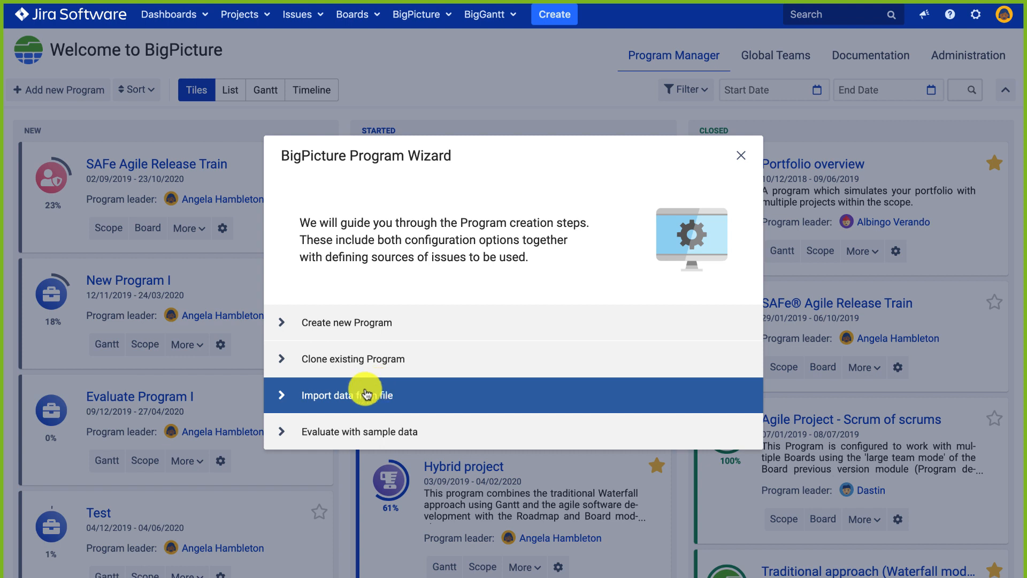
click(291, 425)
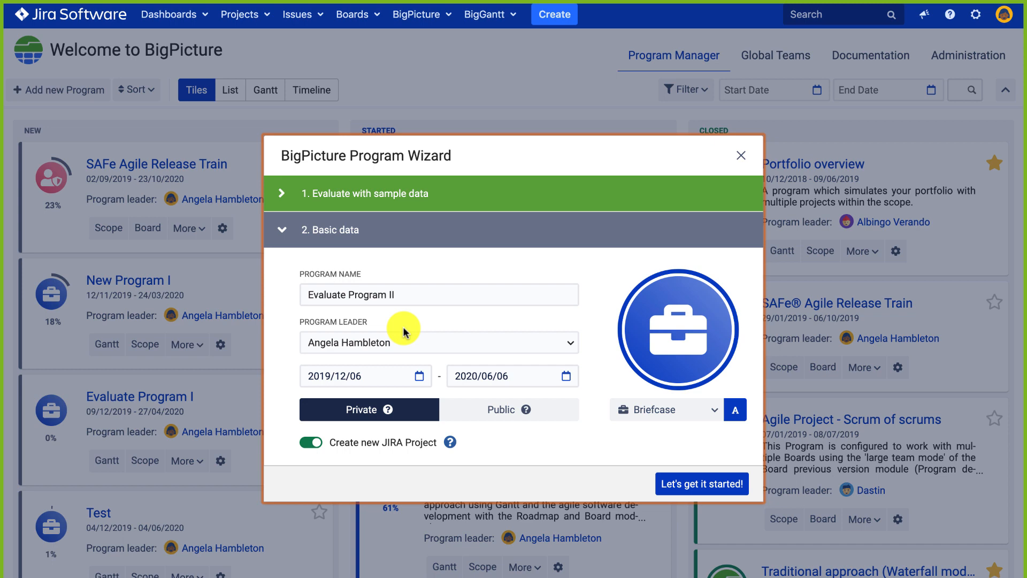
Return to the wizard's start screen listing create, clone, import and sample-data options.
click(283, 194)
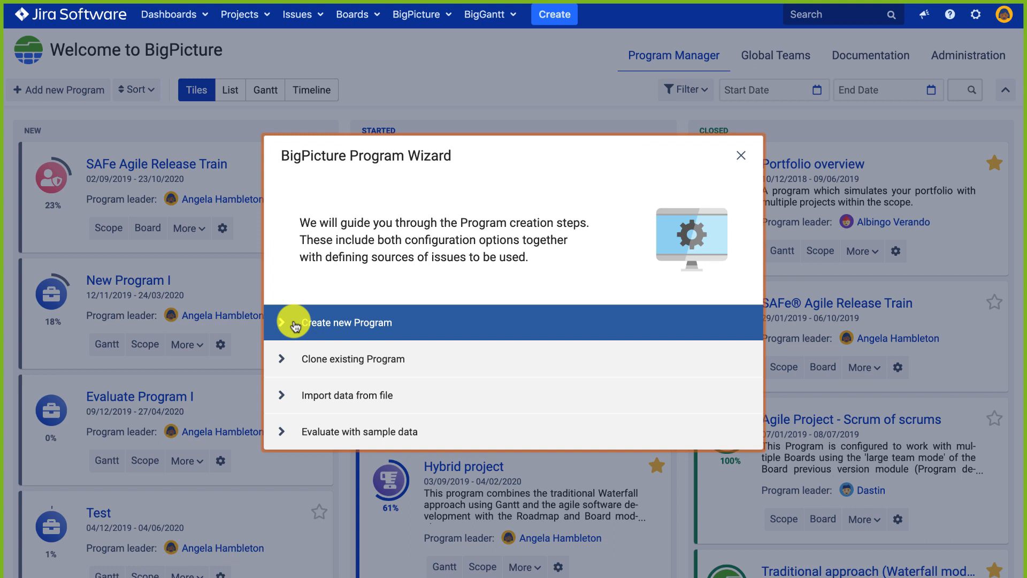
Preview the Import data from file path's Basic data step, then go back to the start choices.
click(279, 389)
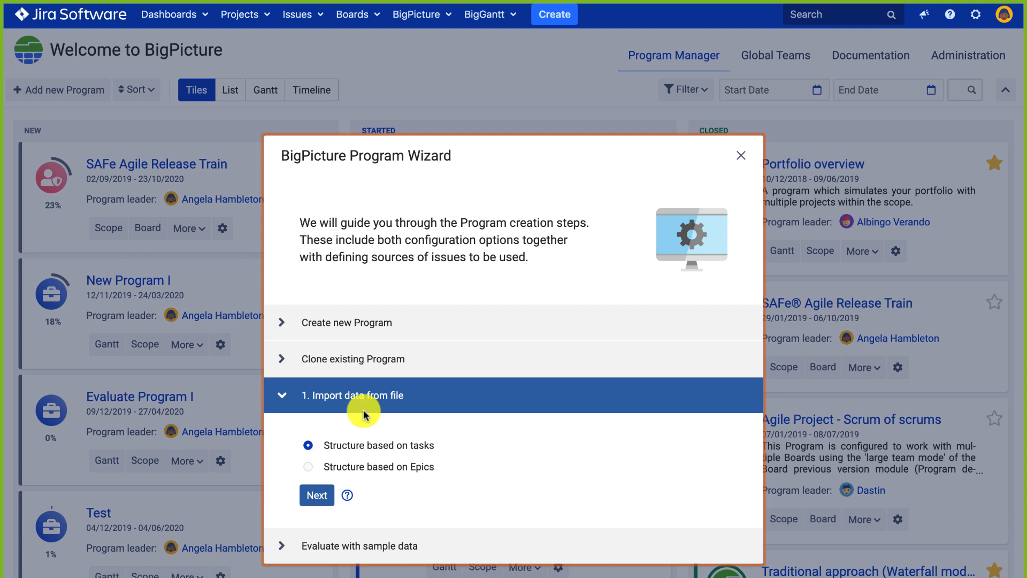
click(316, 495)
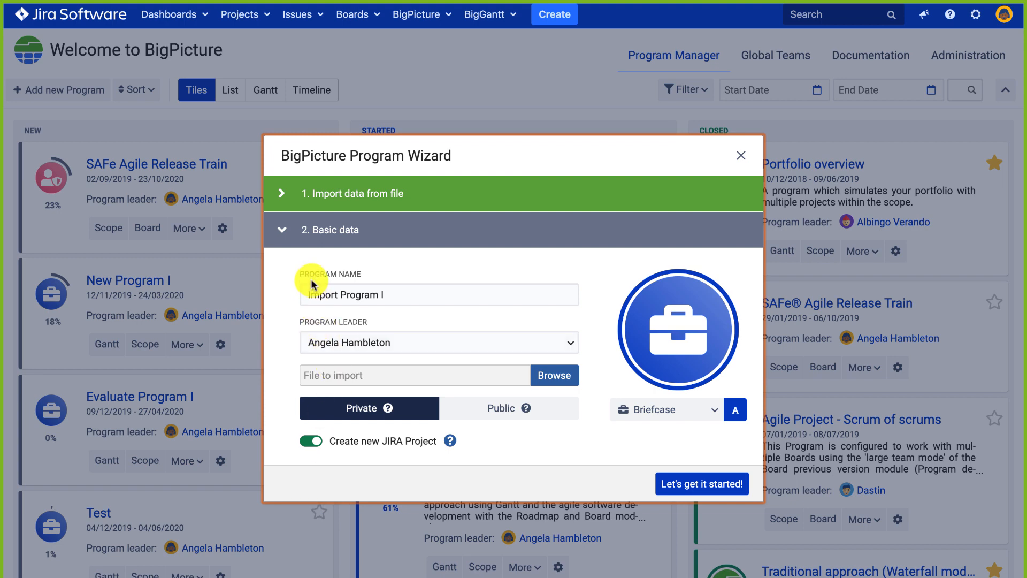
click(270, 190)
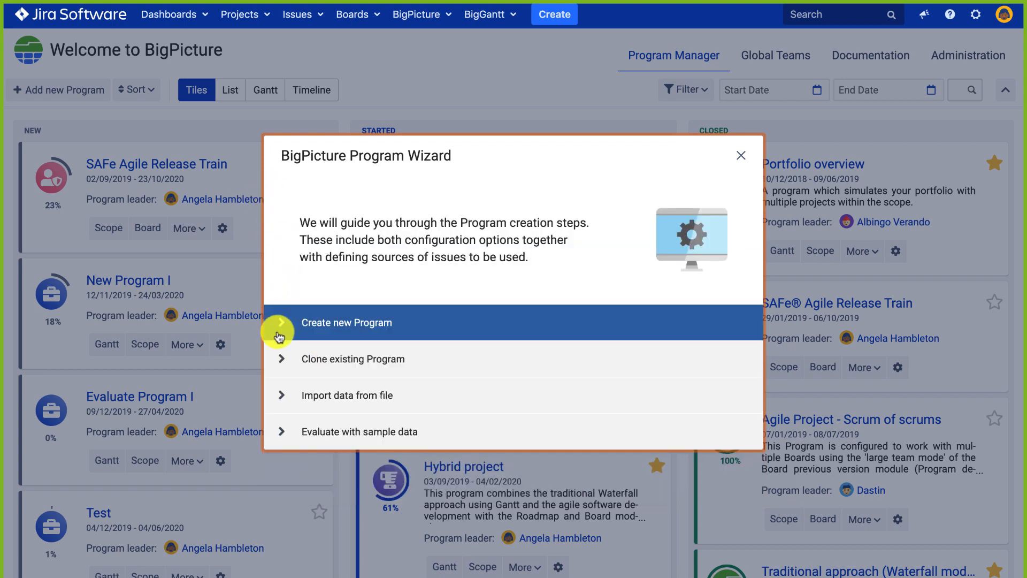
Expand Clone existing Program, then Create new Program showing 'from scratch' selected.
click(278, 358)
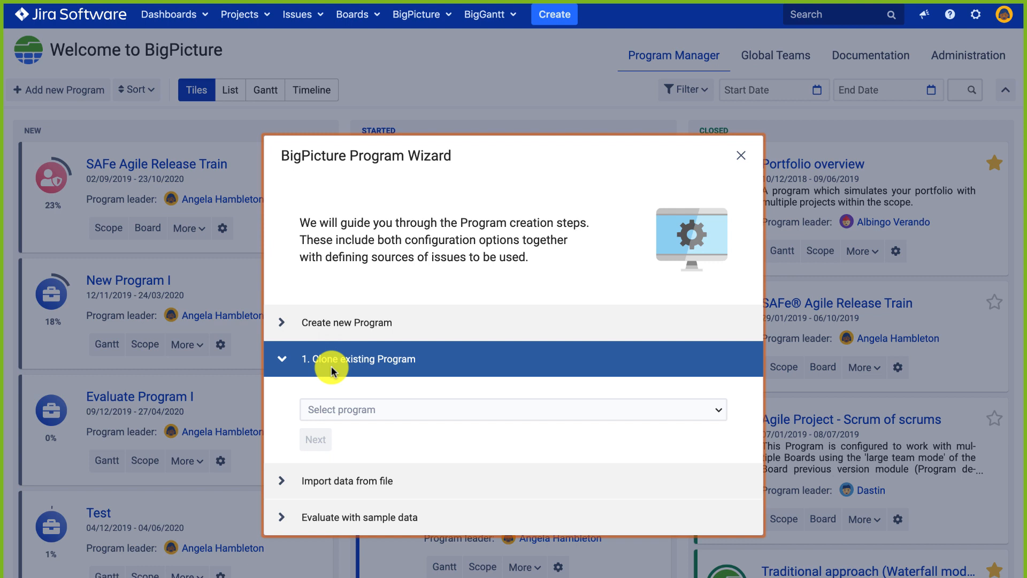
click(302, 326)
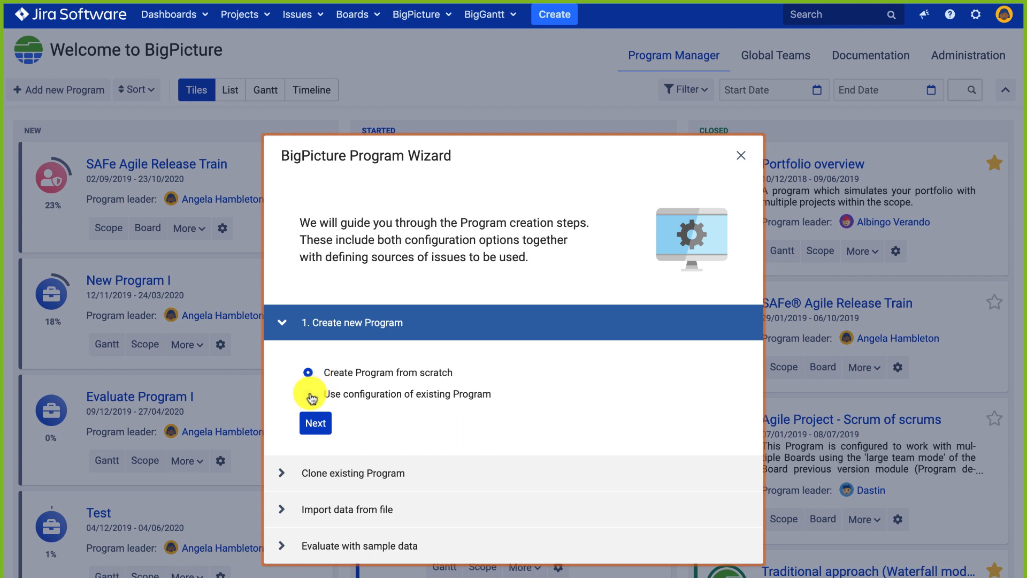
Go to the basic data step and review New Program II's start and end dates.
click(315, 422)
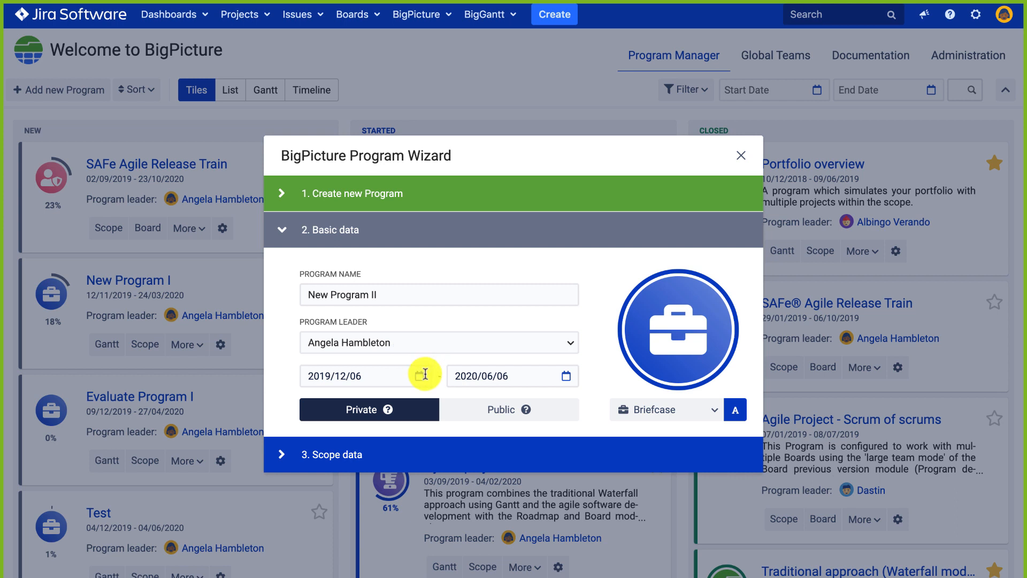
drag(306, 376, 385, 375)
drag(507, 373, 452, 376)
drag(452, 376, 506, 373)
drag(366, 375, 308, 375)
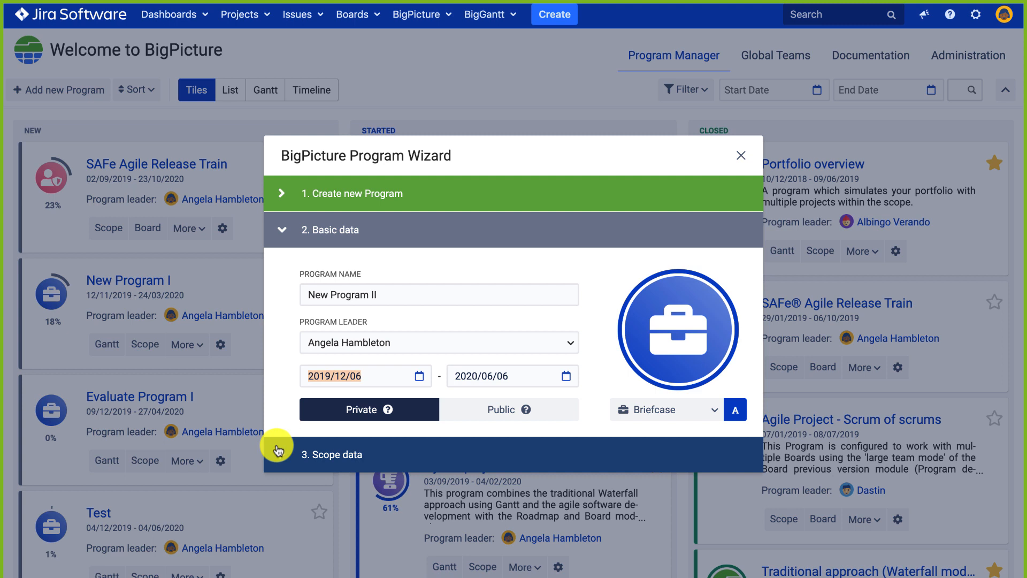
Give the program a pink-red Box check icon and proceed to the Scope data step.
click(733, 413)
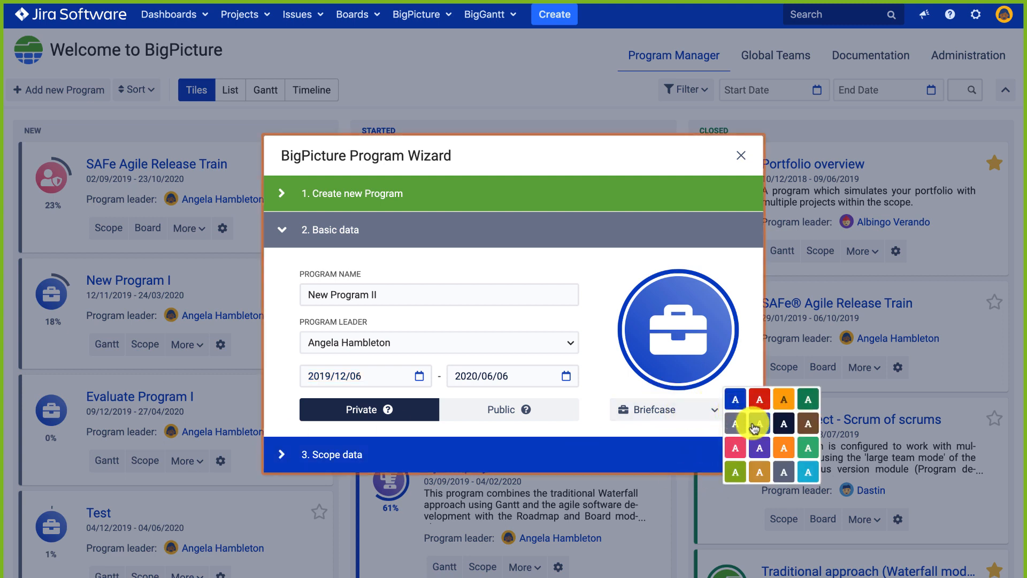
click(737, 452)
click(675, 411)
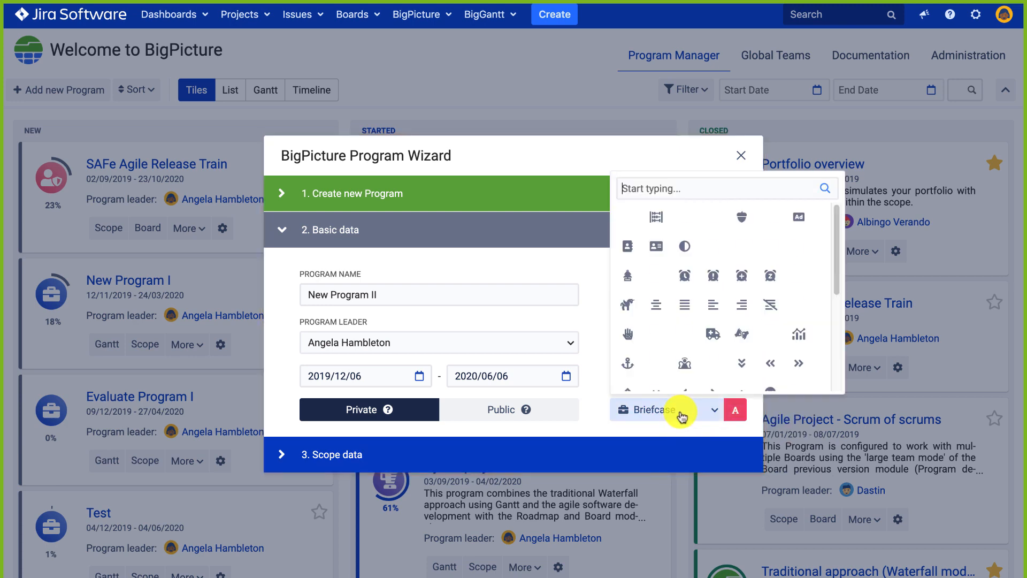
scroll(680, 316, down, 10)
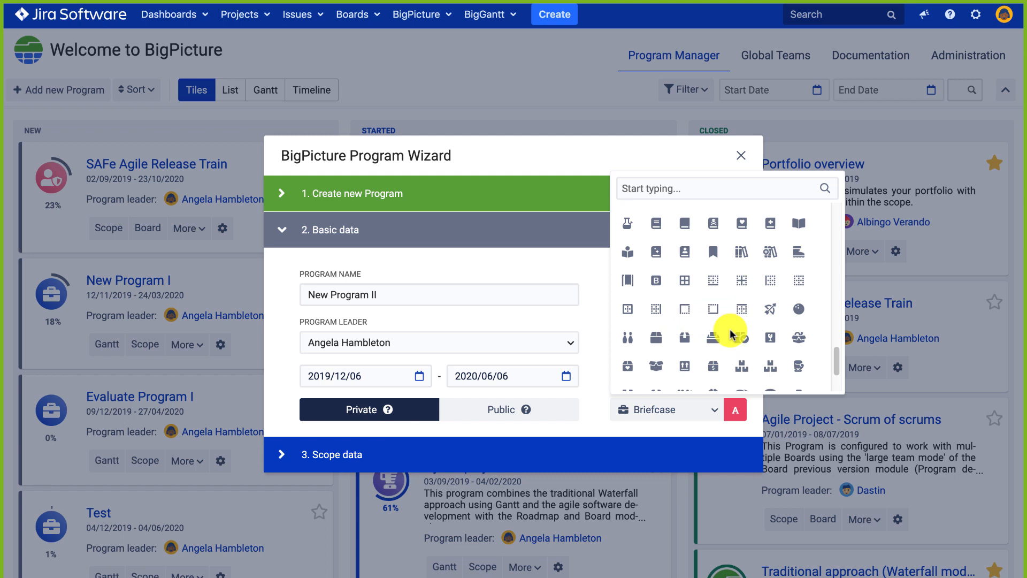
click(740, 335)
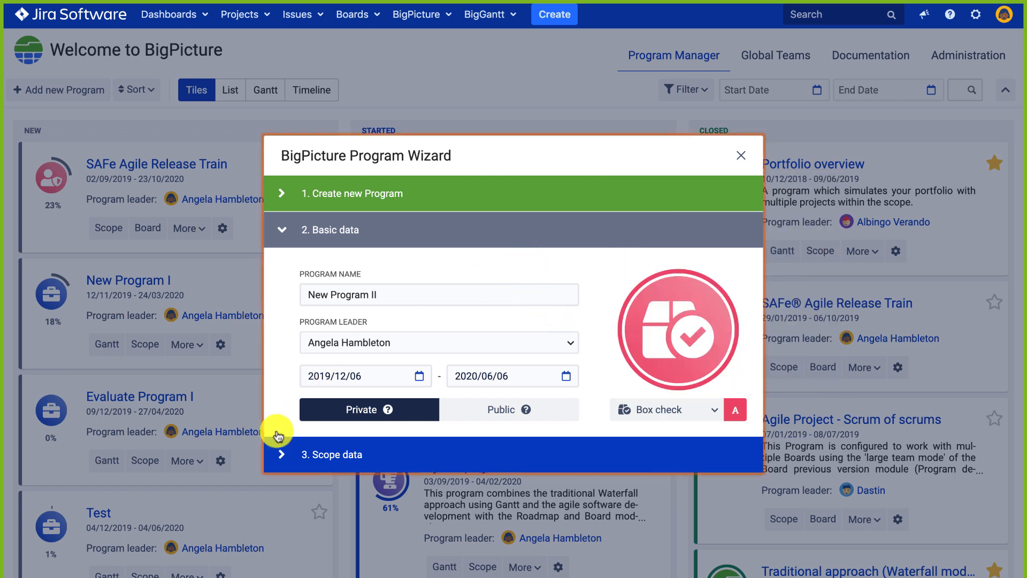
click(274, 452)
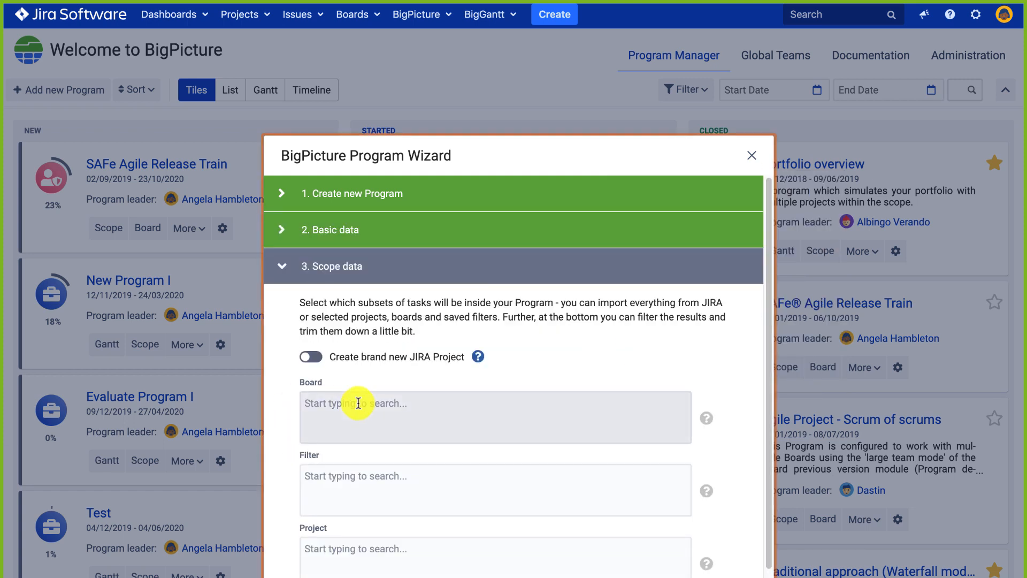
Select Team Analysis Board and Team Accounting Board in the scope's Board field.
scroll(358, 403, down, 1)
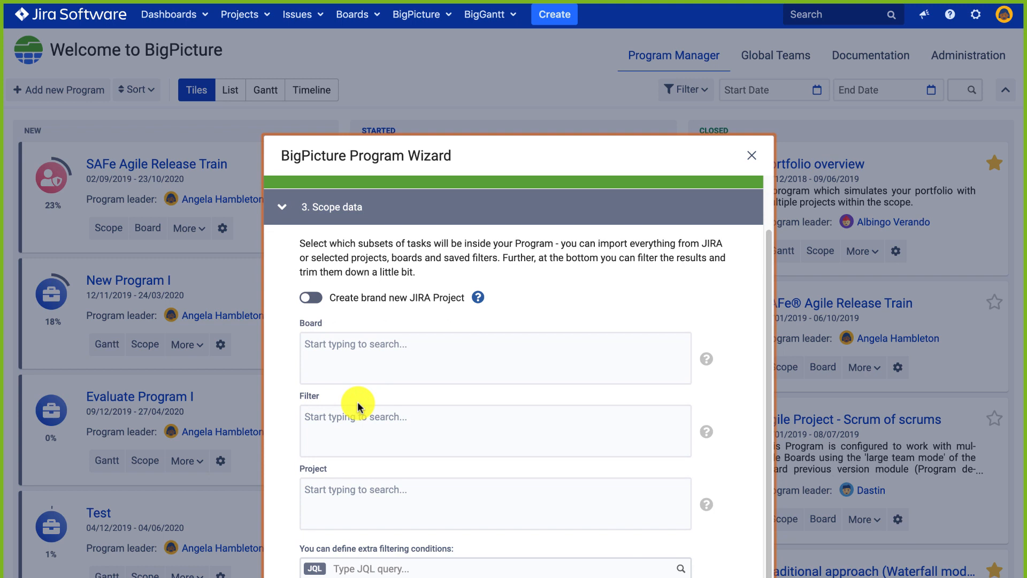
click(351, 344)
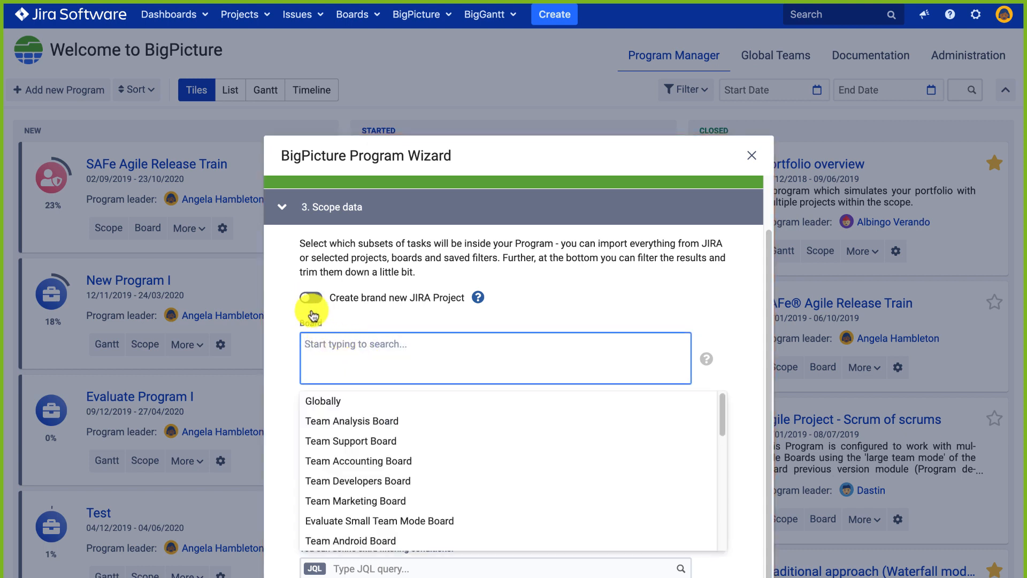
click(333, 422)
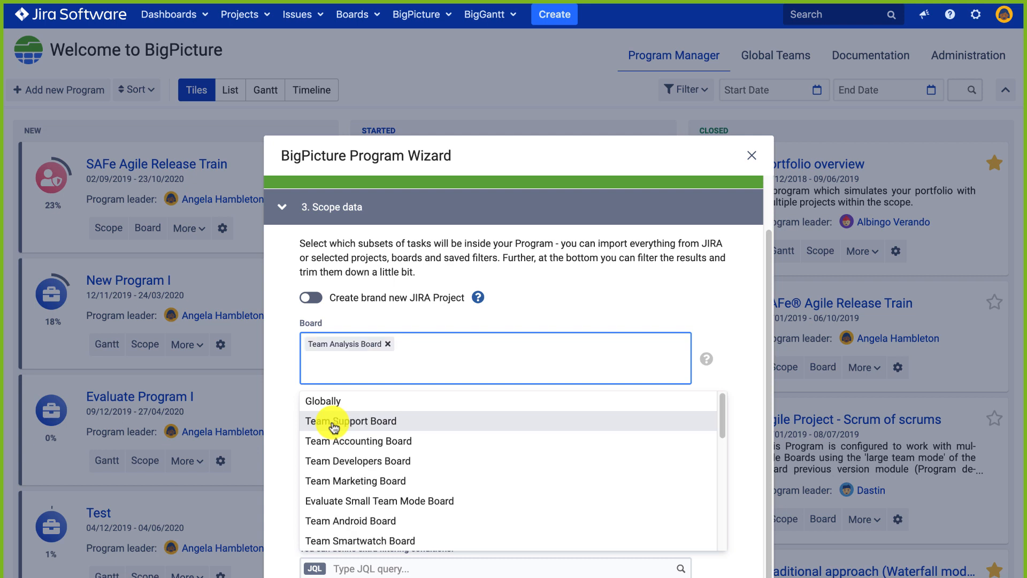
click(333, 437)
click(293, 393)
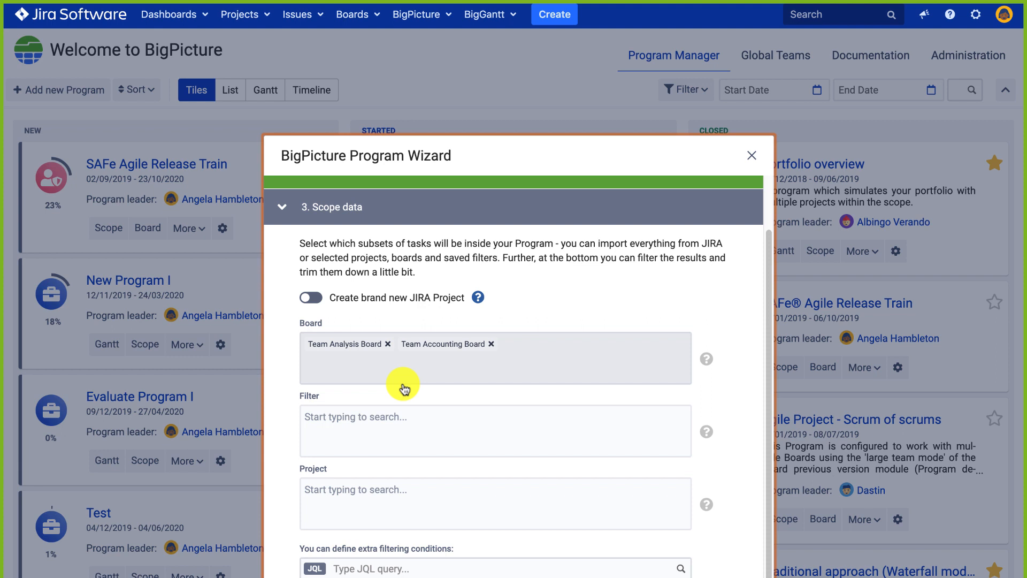
Select filters Due this week (MP), Due this week (TEST), Filter for AGILE board and Filter for BRL board 3.
click(326, 408)
click(323, 498)
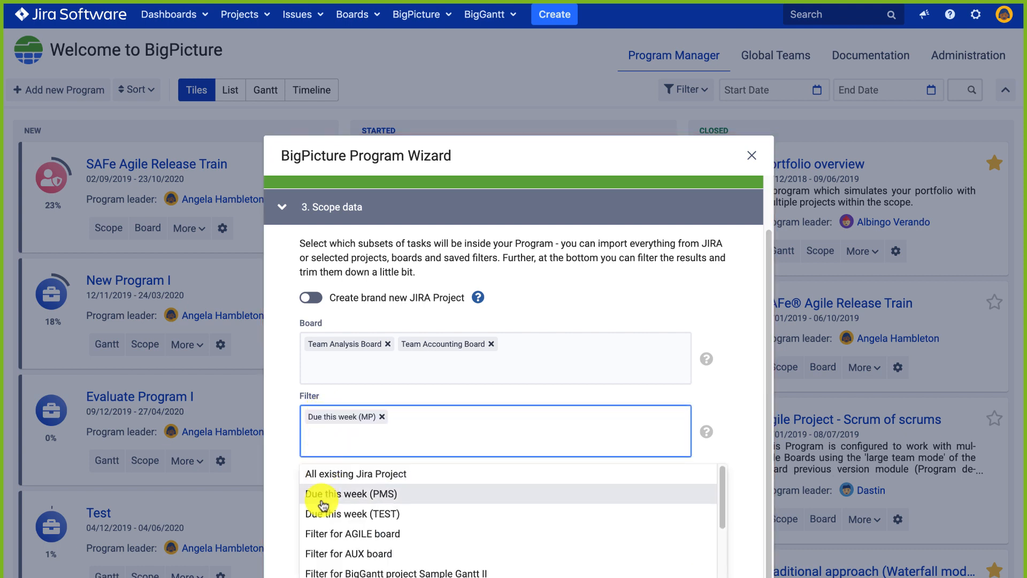
click(324, 514)
click(340, 516)
scroll(345, 521, down, 5)
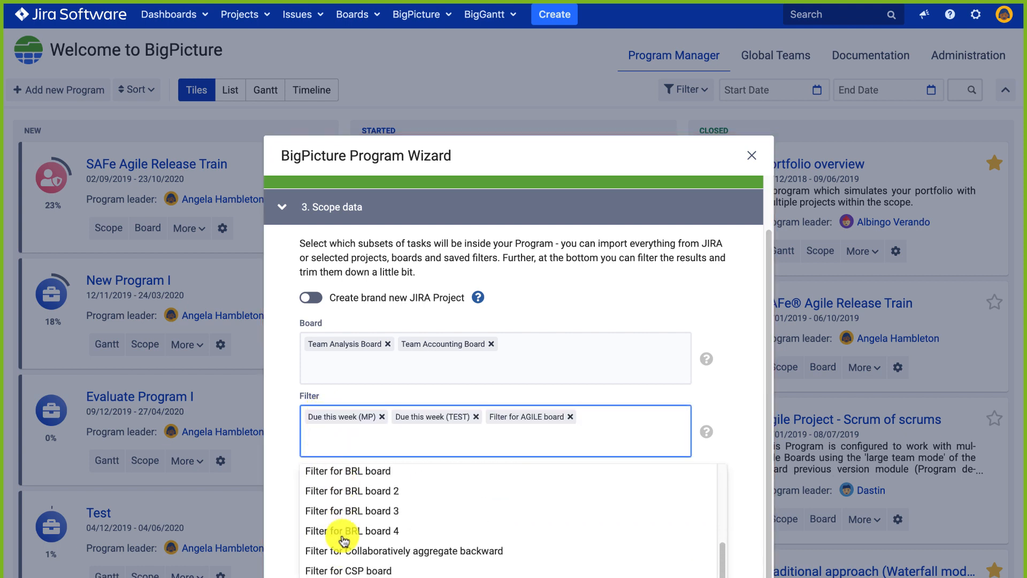
click(350, 493)
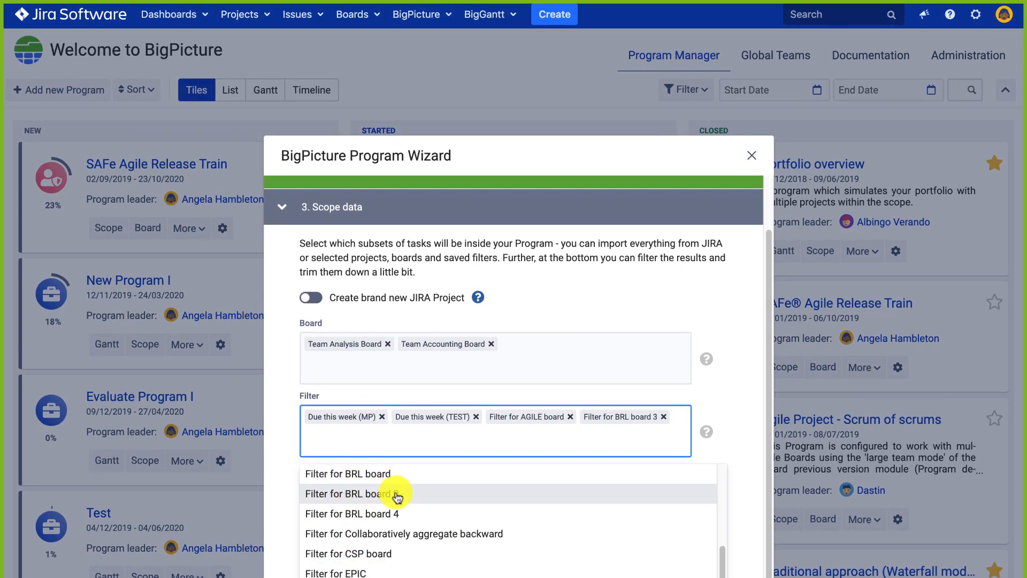
click(422, 441)
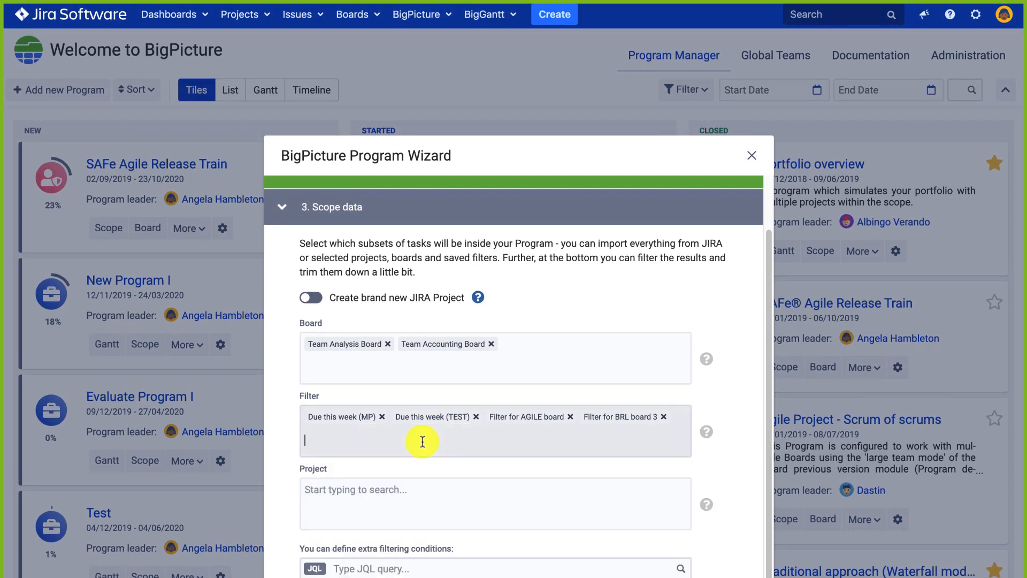
Add Construction Site, Big Maps, Auxiliary and three Evaluate Program projects; remove the Due this week (MP) filter.
click(347, 480)
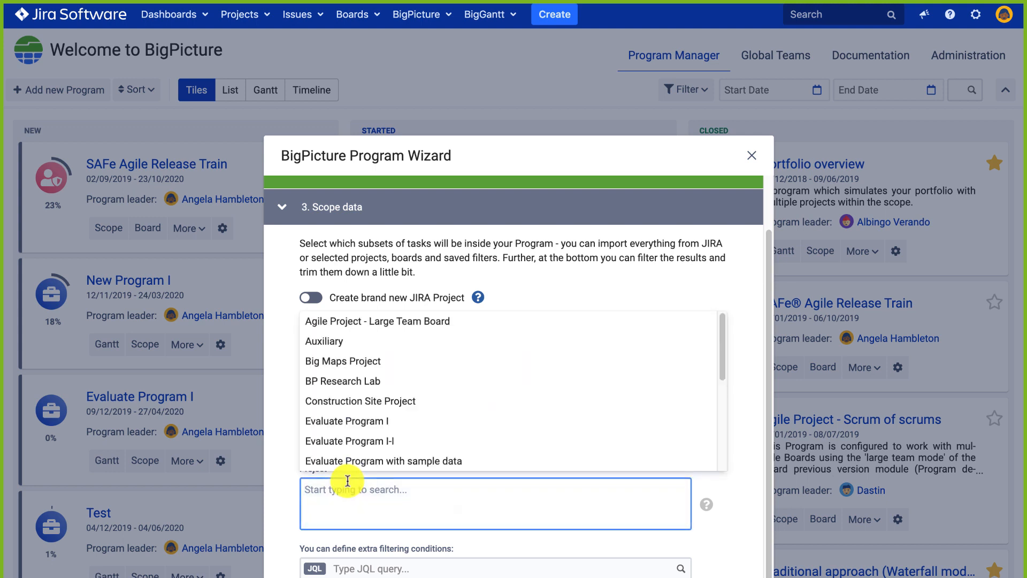
click(365, 402)
click(351, 361)
click(333, 350)
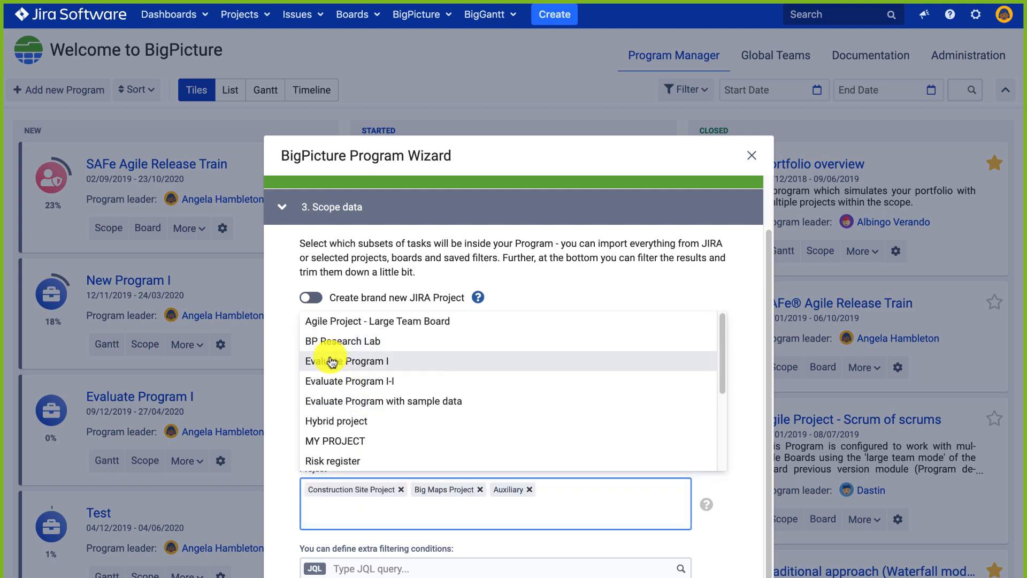
click(332, 359)
click(316, 380)
click(306, 363)
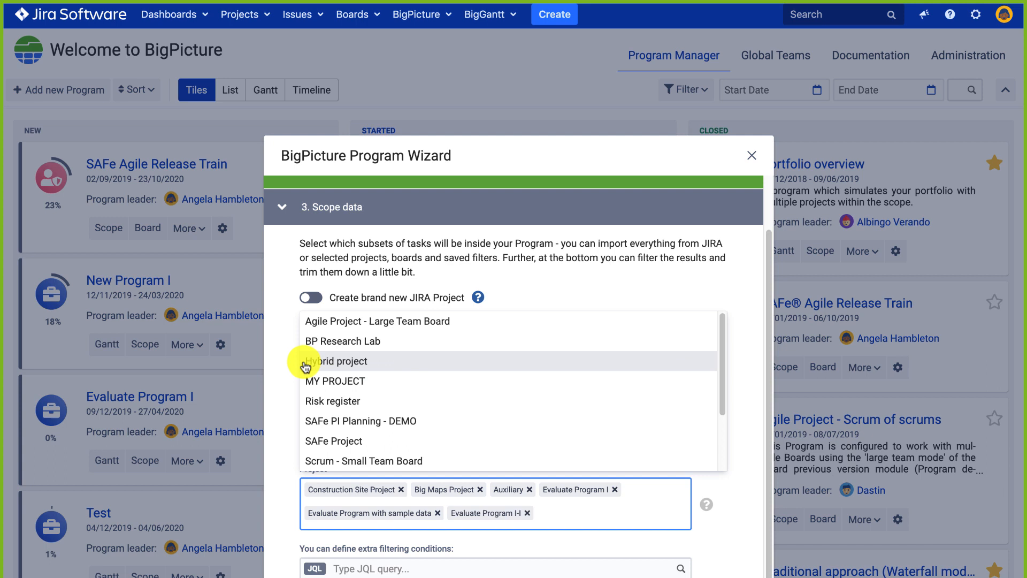
click(275, 361)
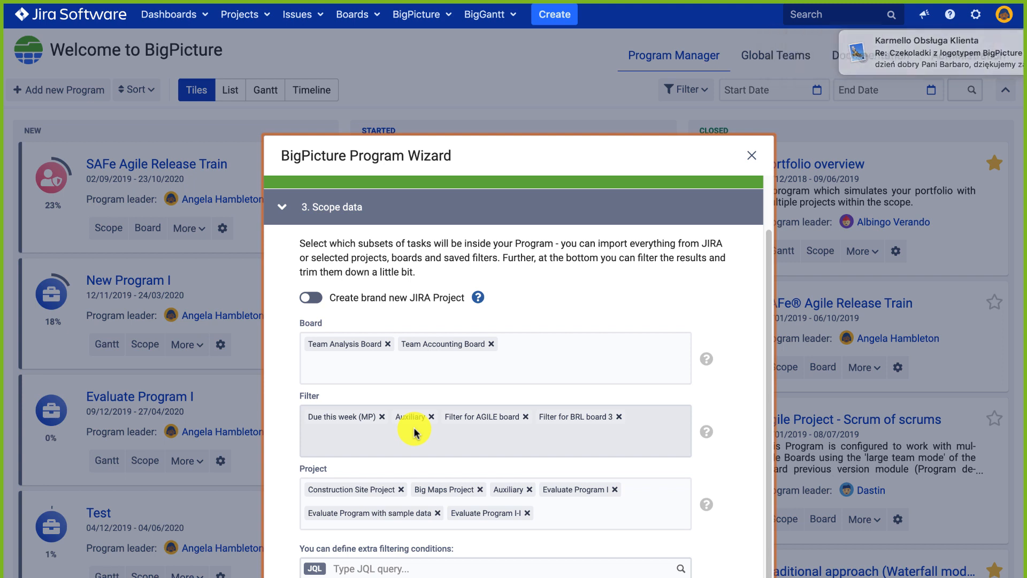
click(382, 416)
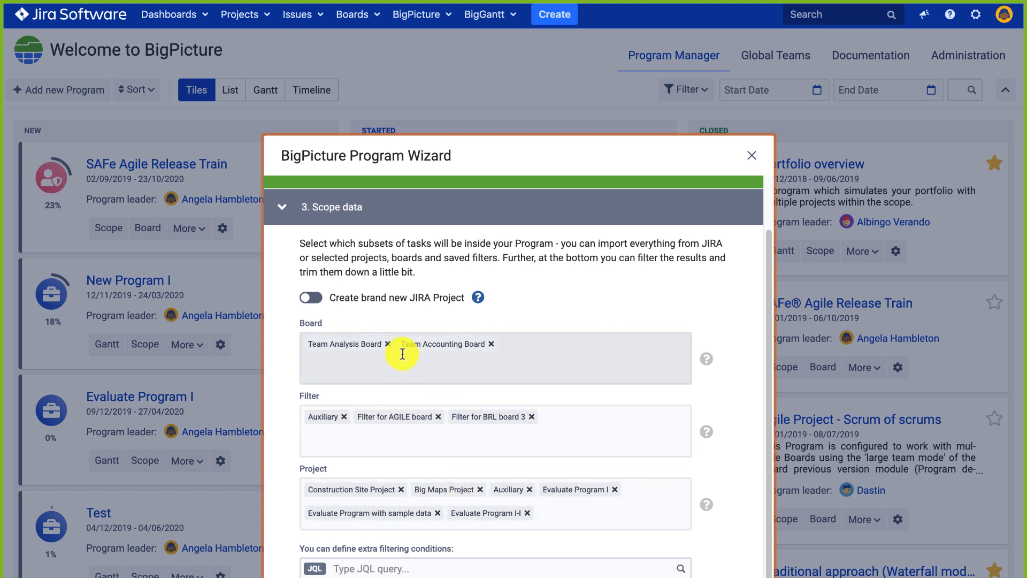
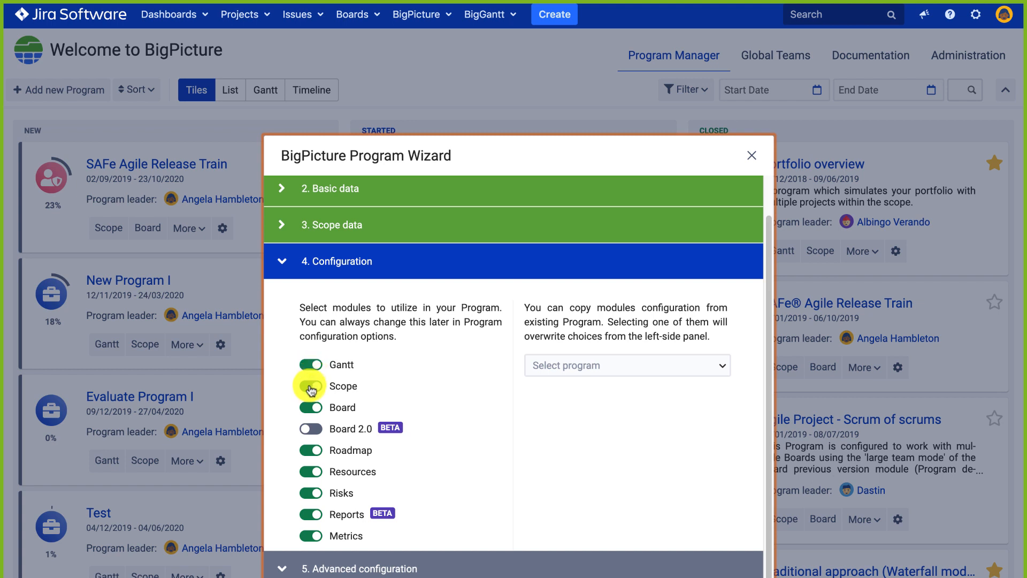
Turn the Board module off and Board 2.0 on, keeping Gantt, Scope and other modules enabled.
click(310, 387)
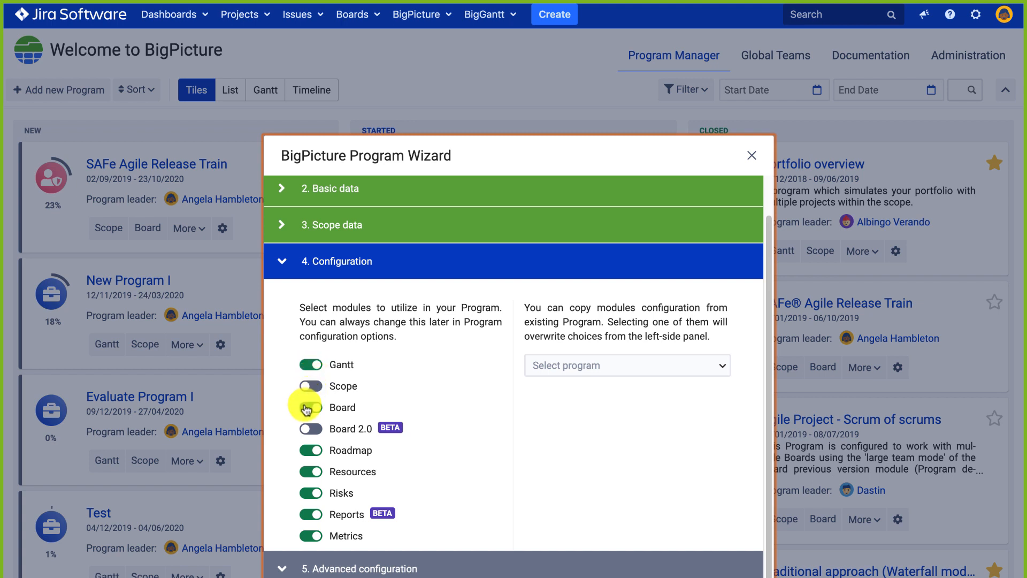
click(307, 408)
click(313, 410)
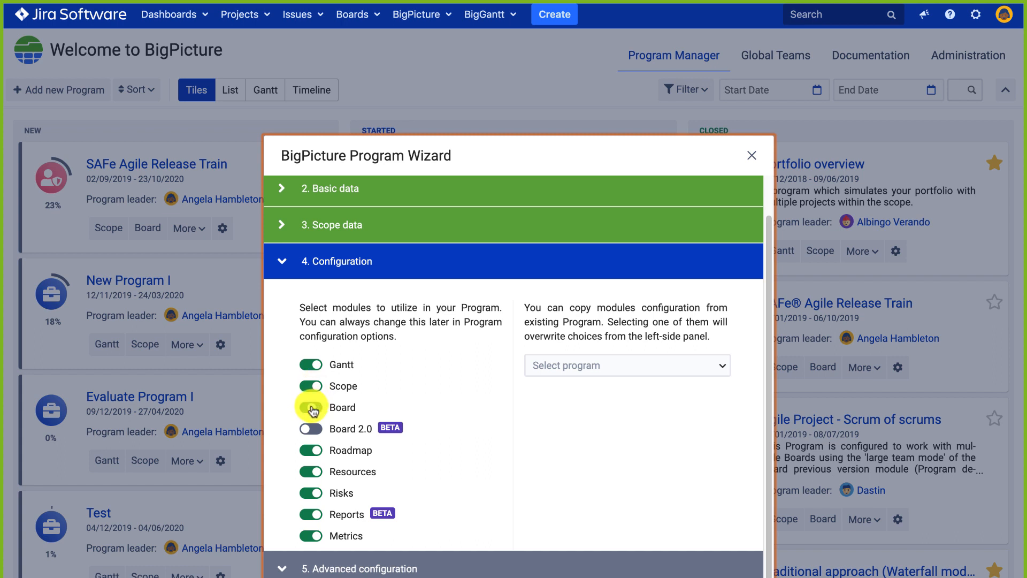
click(312, 431)
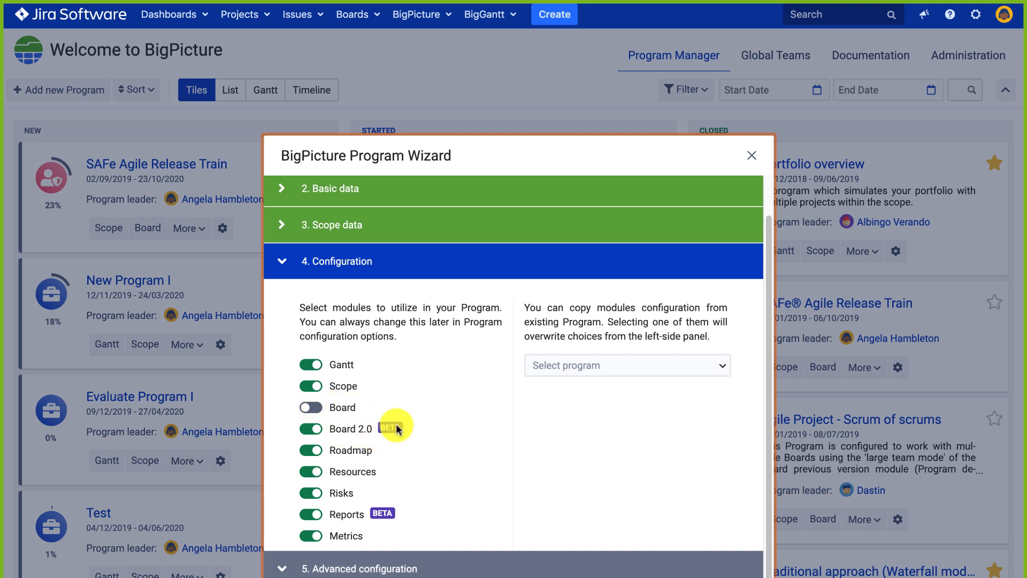
click(311, 407)
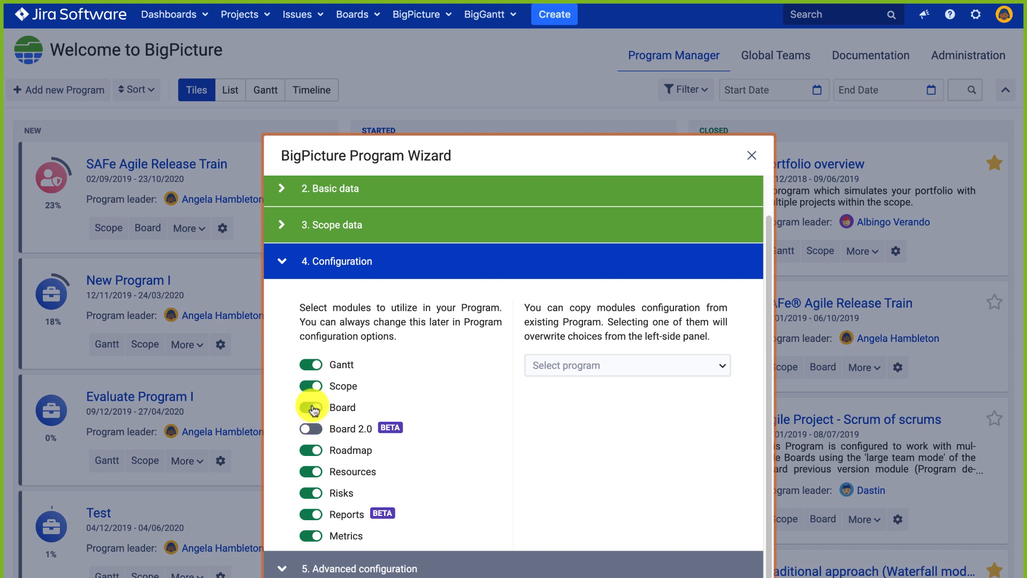
click(311, 430)
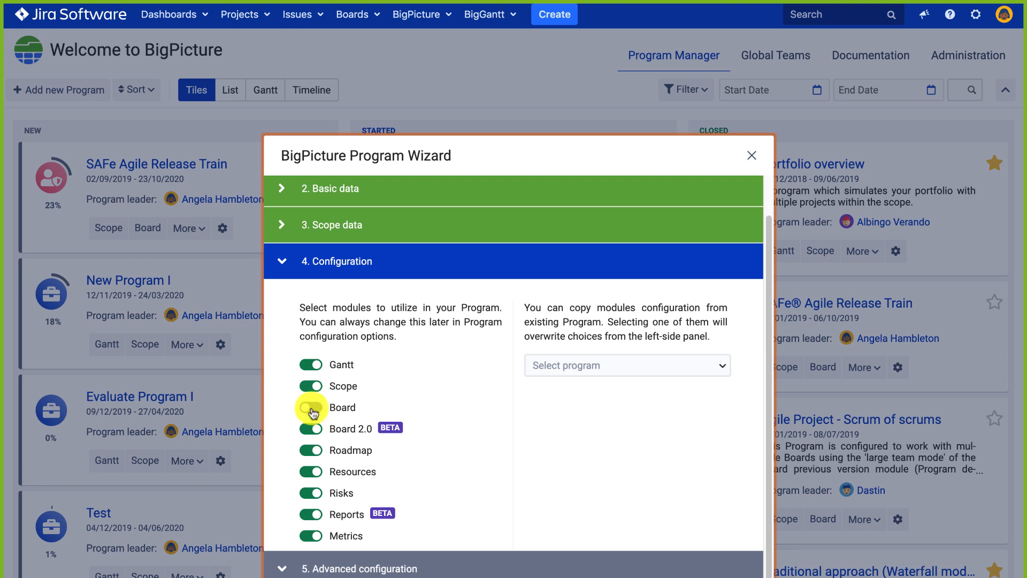
click(310, 408)
click(309, 428)
click(315, 407)
click(310, 428)
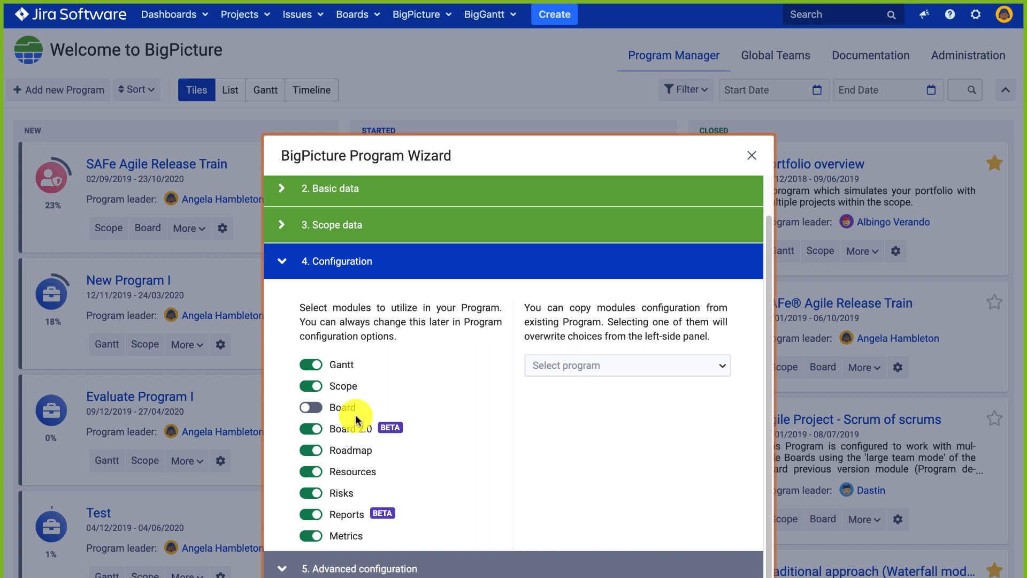
Set the Gantt task mode to Manual in Advanced configuration 5.3, then close the Program Wizard.
click(283, 558)
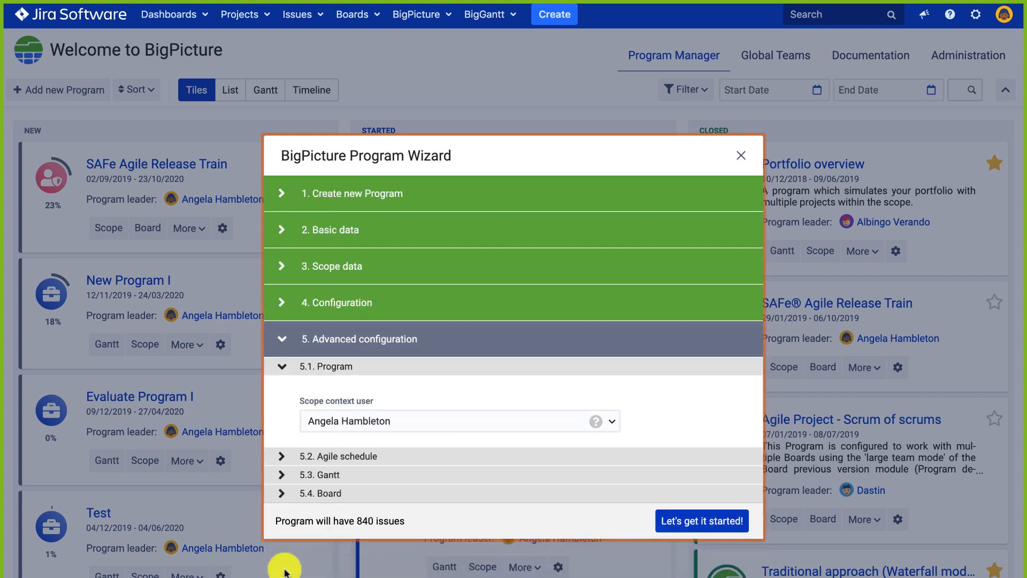
click(282, 475)
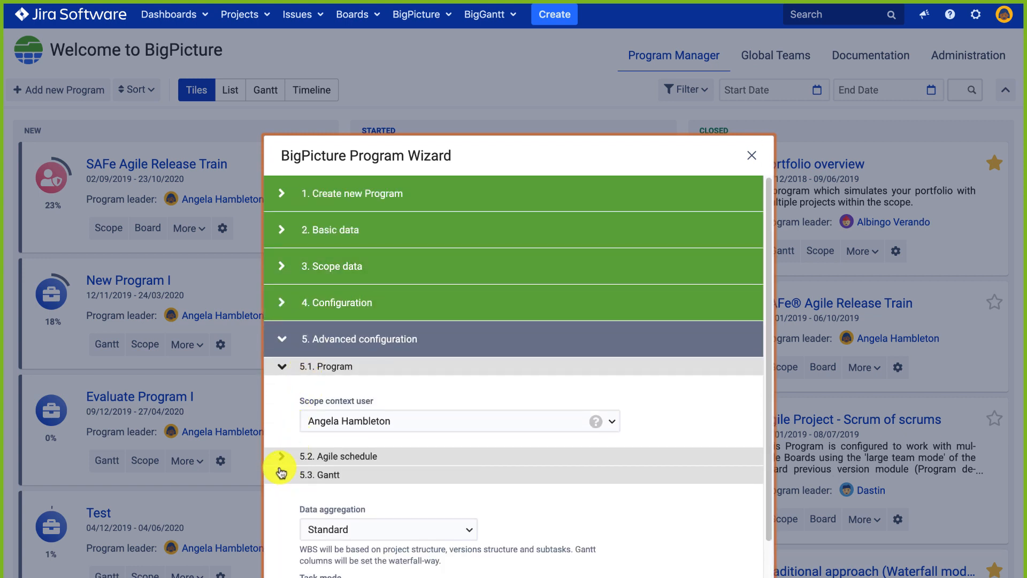
click(289, 456)
scroll(327, 458, down, 3)
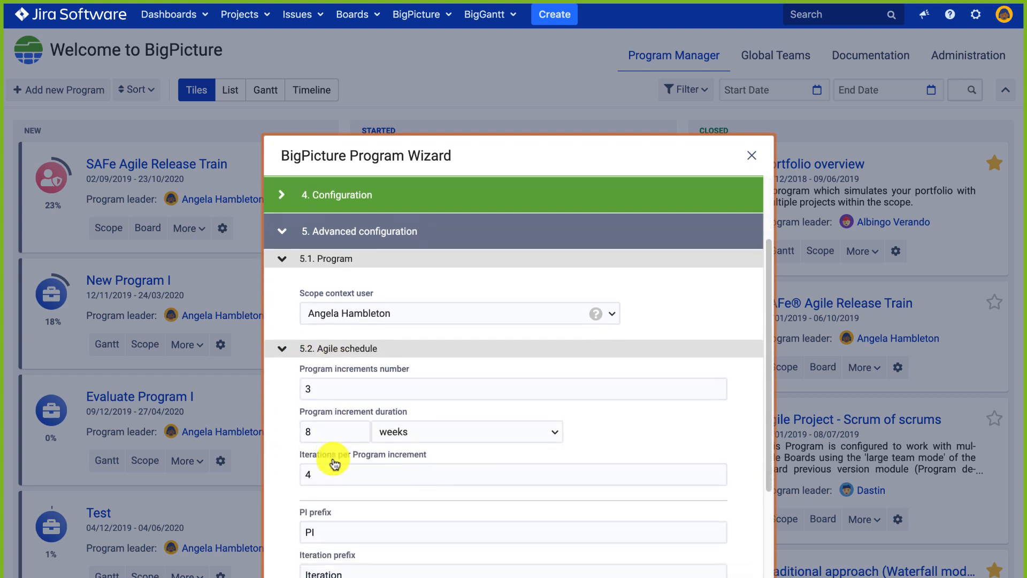
click(282, 274)
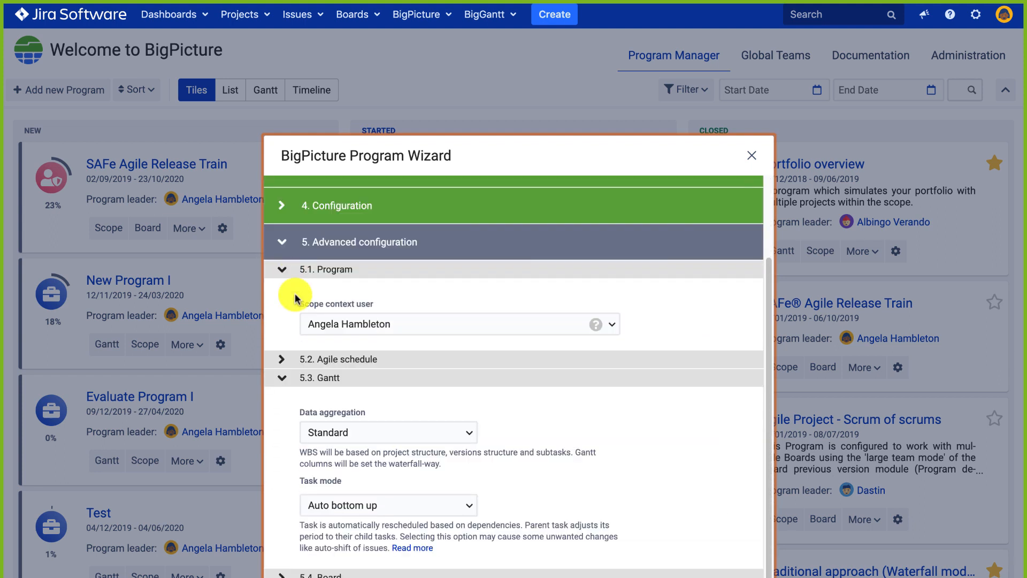
click(328, 507)
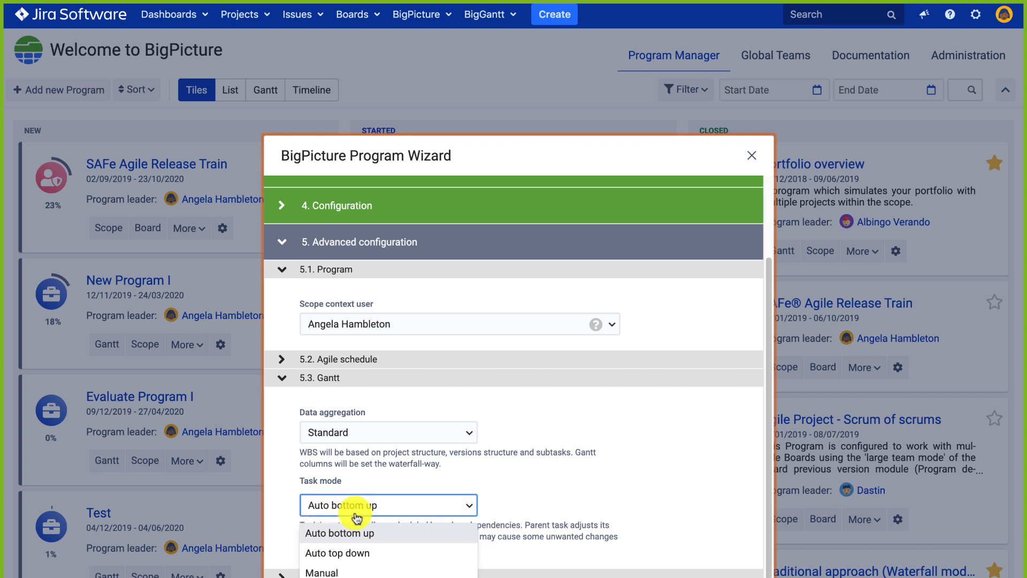
click(328, 572)
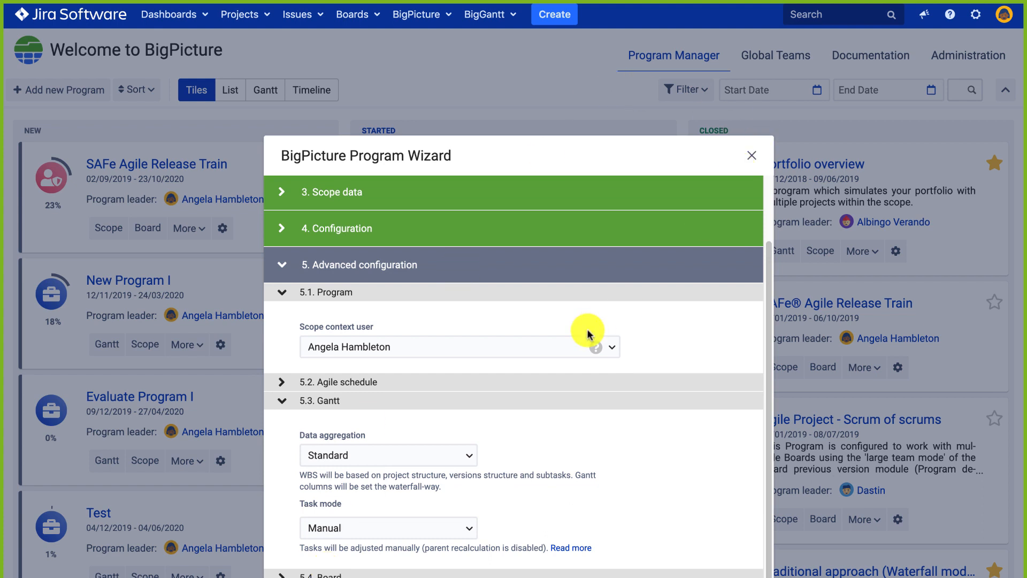
click(754, 159)
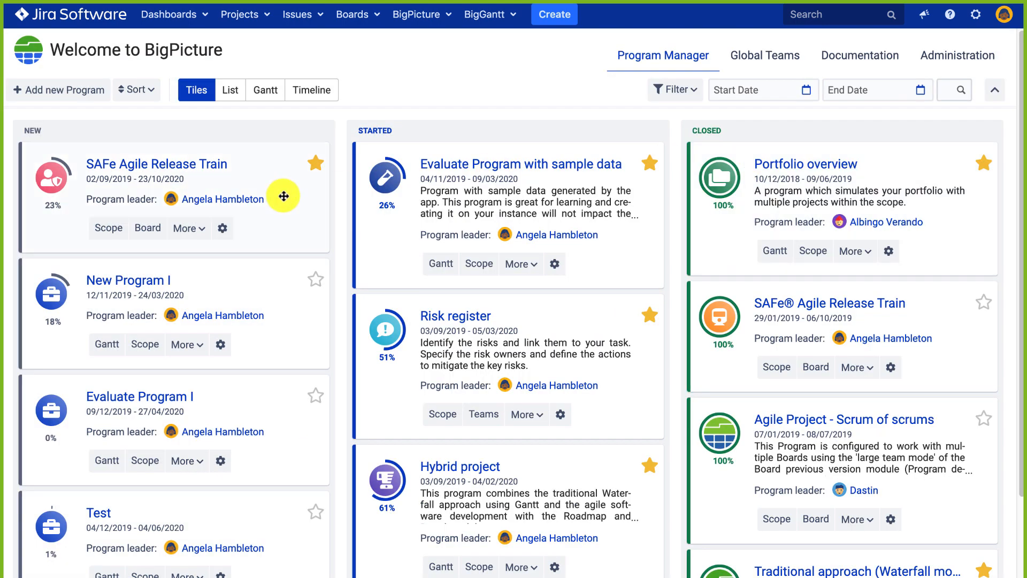
Switch to the Hybrid project Gantt in full screen with the project header hidden.
mouse_move(144, 8)
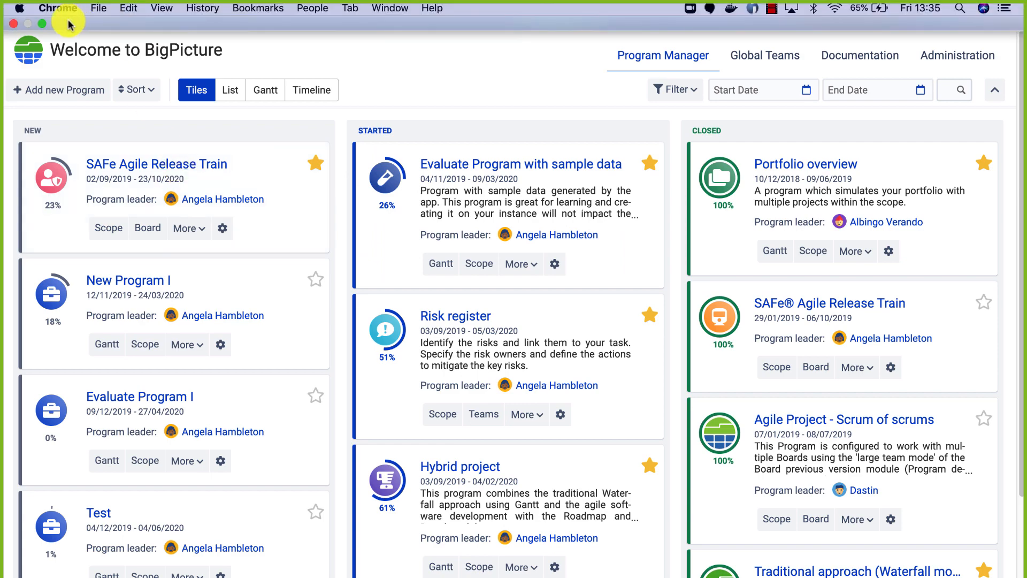
click(42, 24)
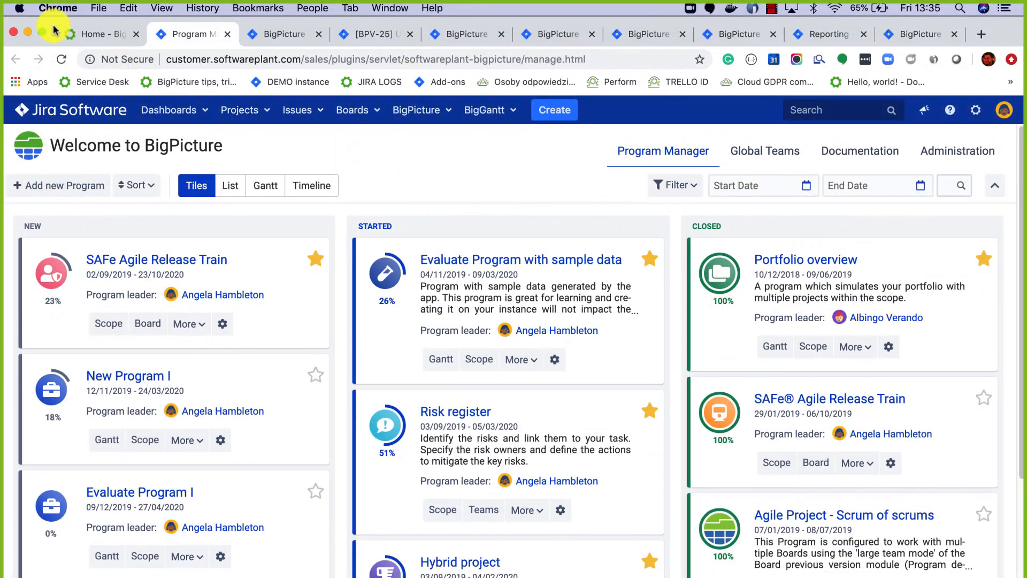
click(265, 38)
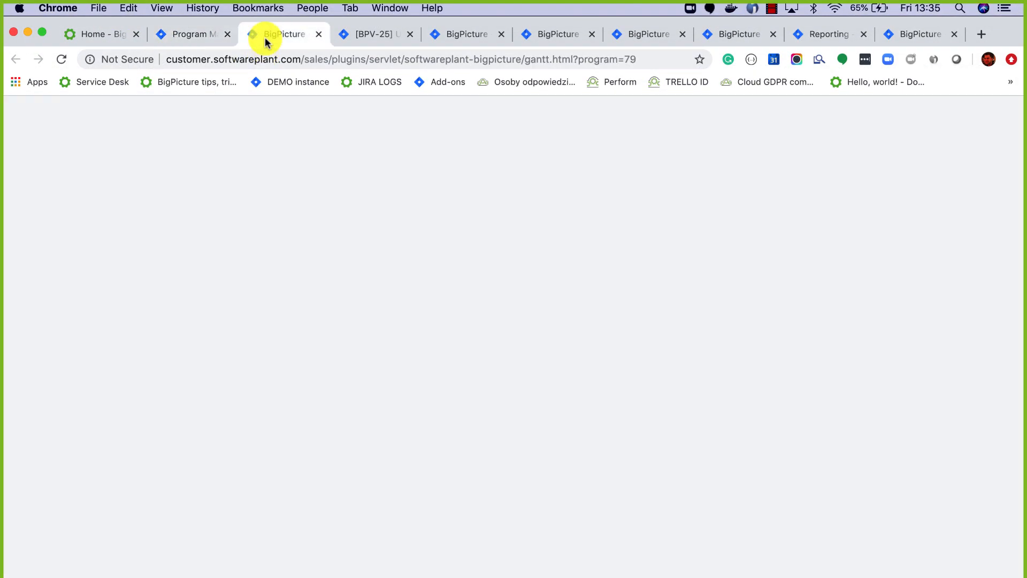
click(42, 36)
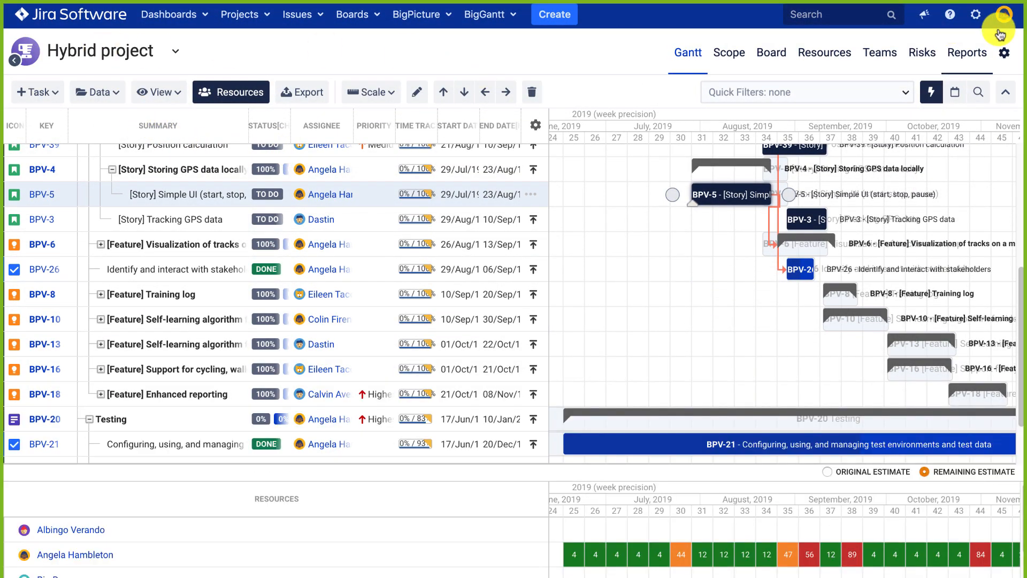
click(1005, 92)
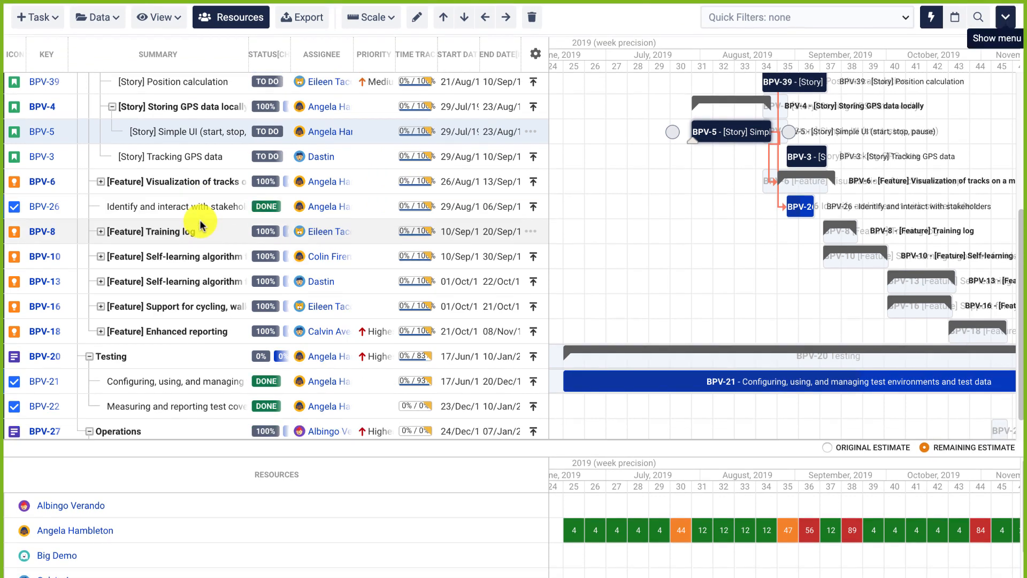
scroll(202, 222, up, 5)
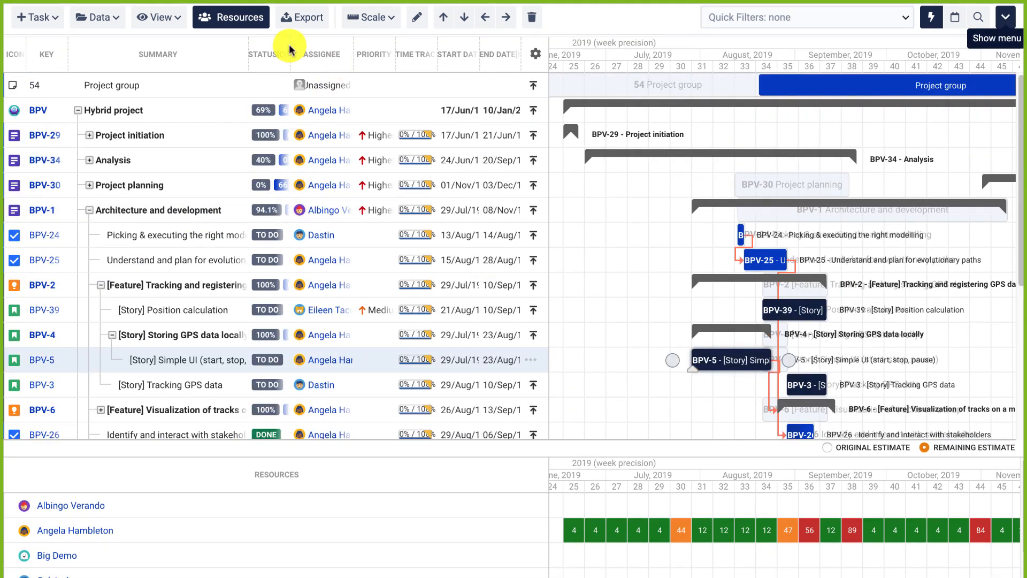
Widen the Status and Priority columns, narrow Summary, and collapse then re-expand the Hybrid project row.
drag(289, 47, 405, 50)
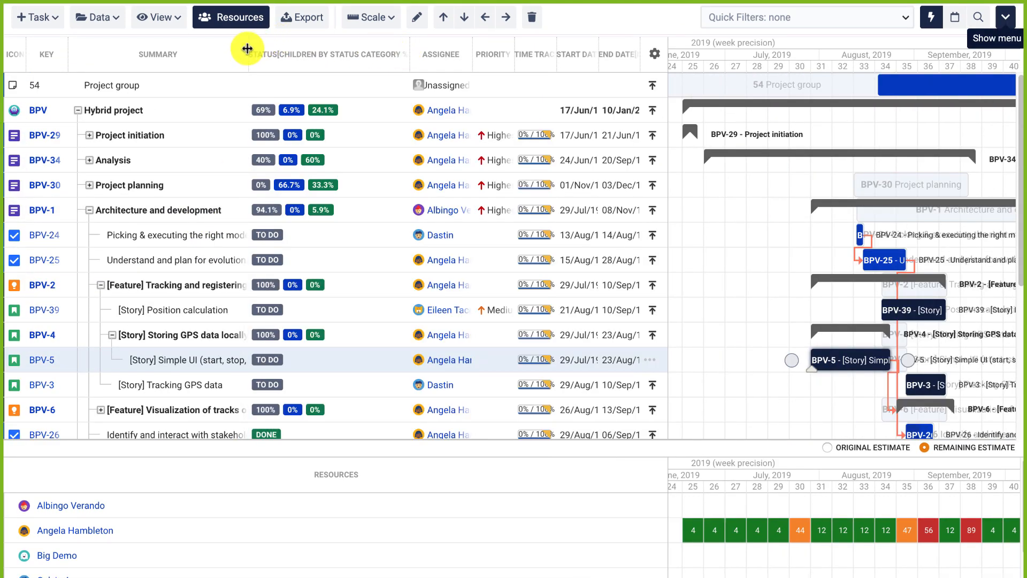
drag(245, 48, 227, 48)
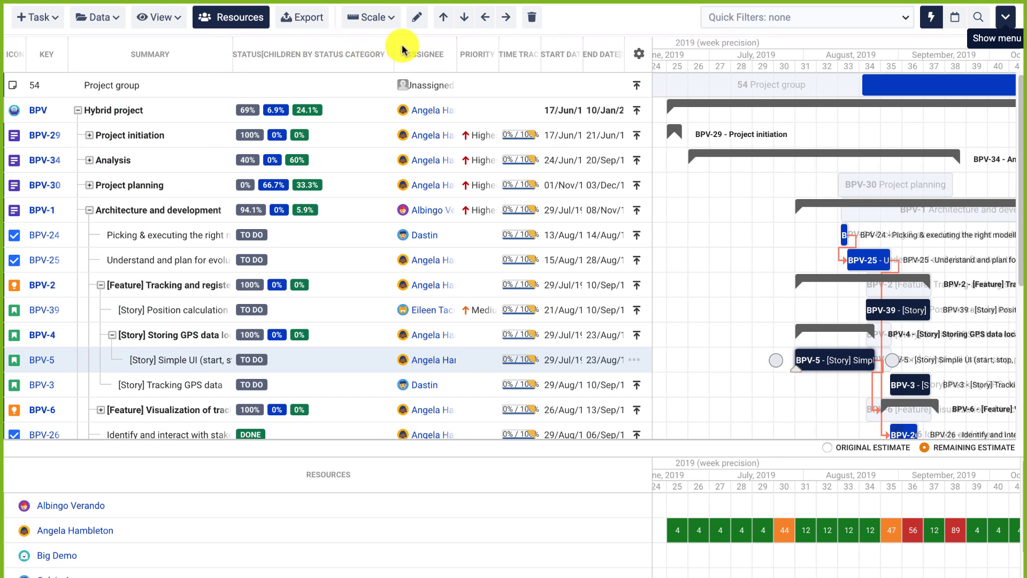
mouse_move(393, 46)
mouse_down()
mouse_move(302, 46)
mouse_move(384, 47)
mouse_up()
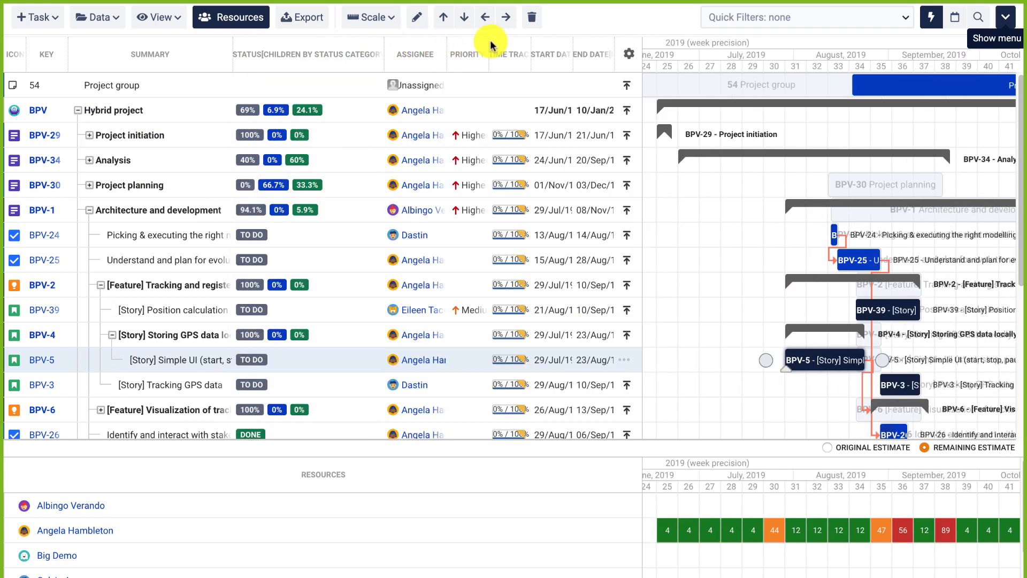
drag(487, 46, 510, 45)
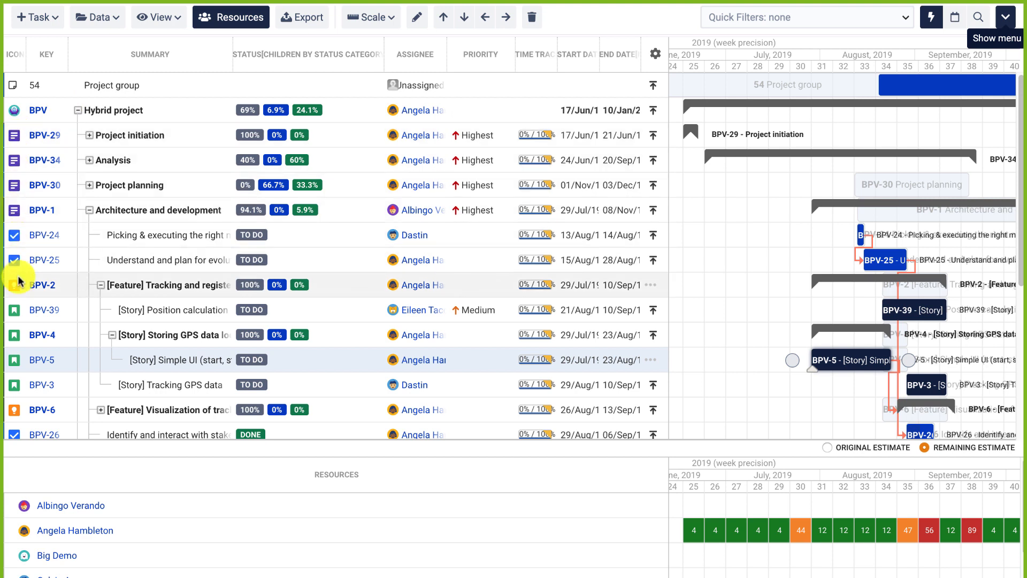
click(78, 111)
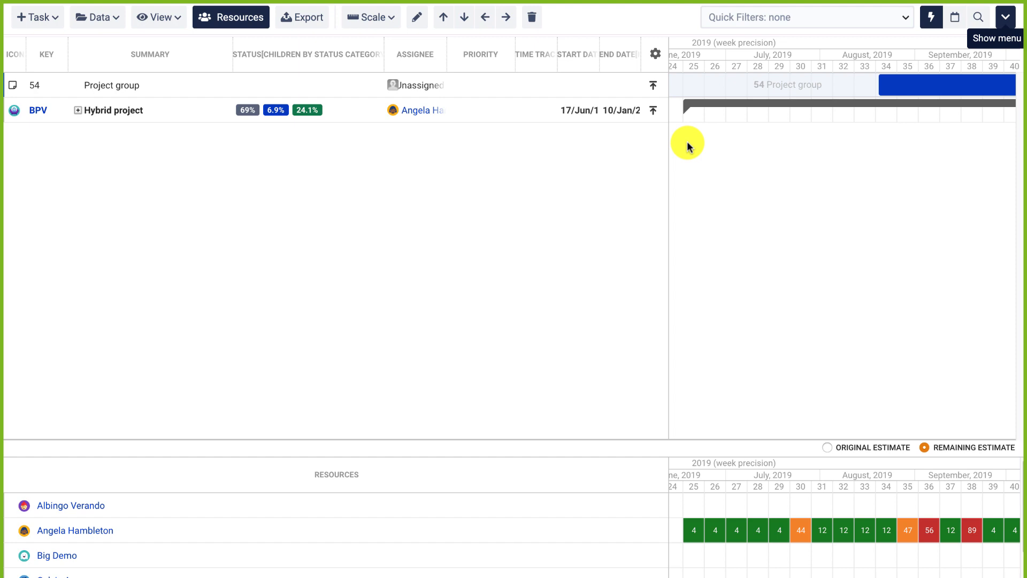
click(79, 110)
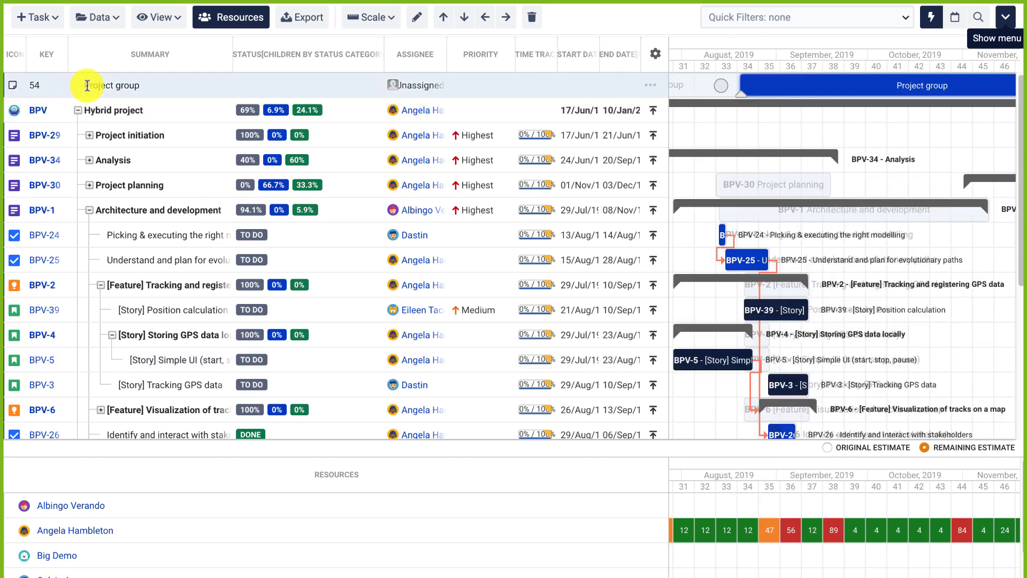
Drag the Project group bar's end left so it finishes earlier, then restore the Jira navigation and header.
drag(739, 77, 711, 82)
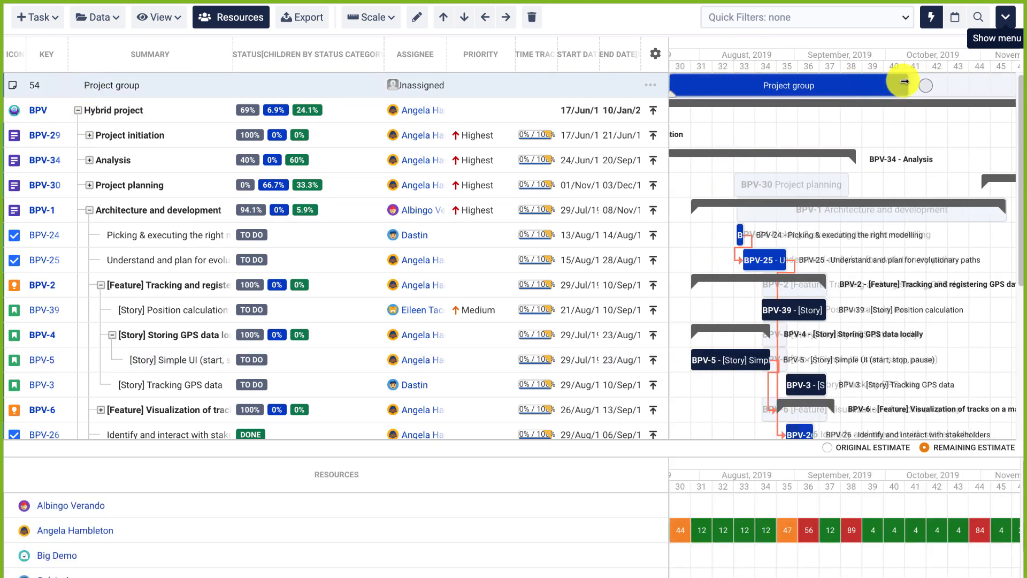
drag(904, 82, 806, 81)
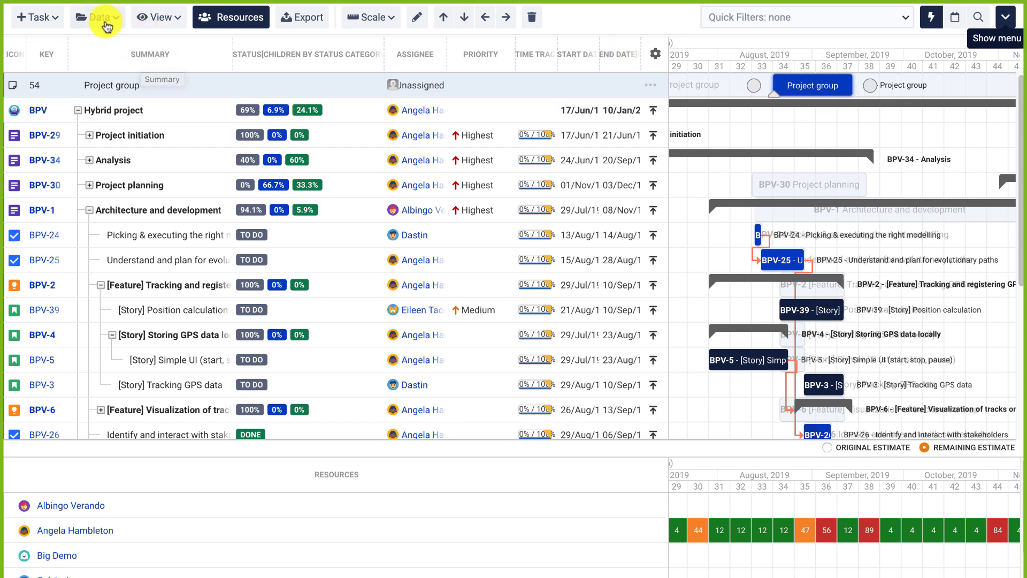
click(1004, 20)
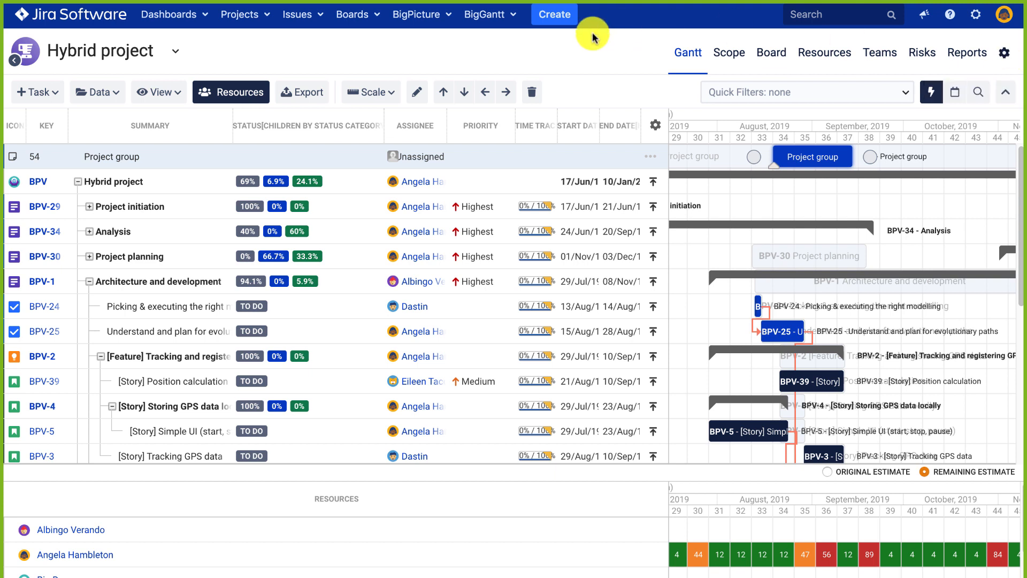
Shorten the Project group bar to end near week 35 and colour it green.
click(44, 97)
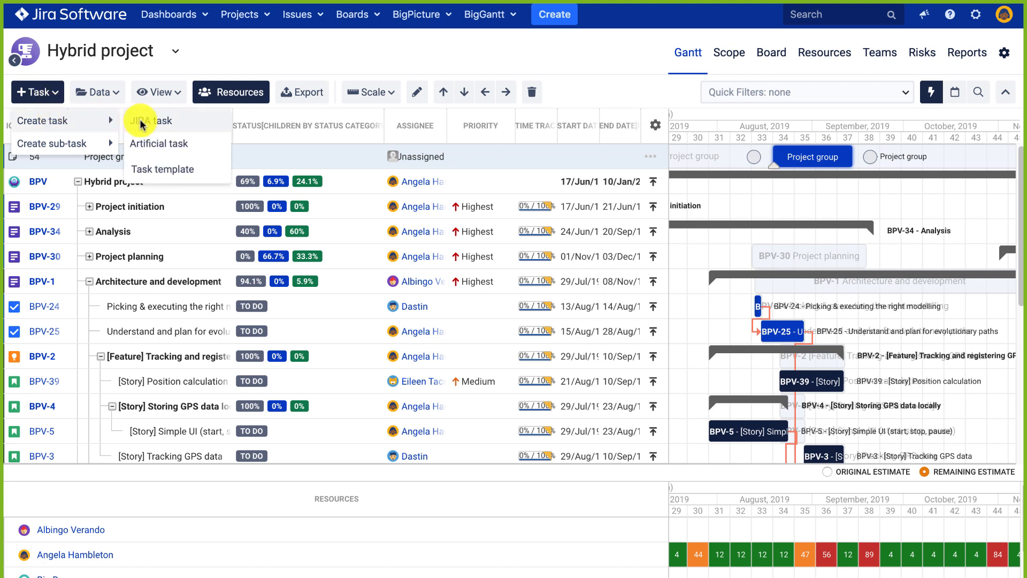
click(277, 47)
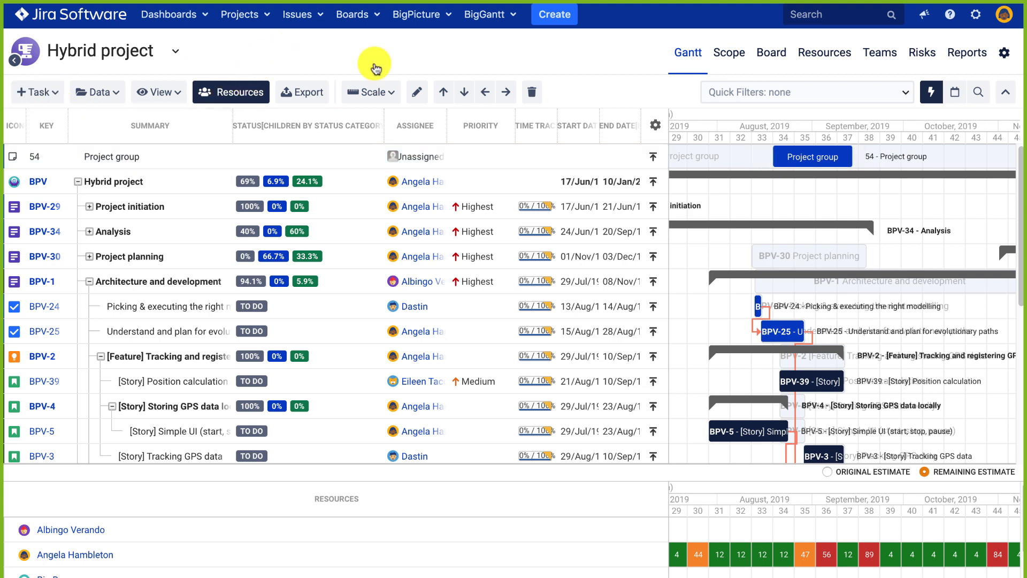
mouse_move(850, 151)
mouse_down()
mouse_move(807, 151)
mouse_move(852, 156)
mouse_up()
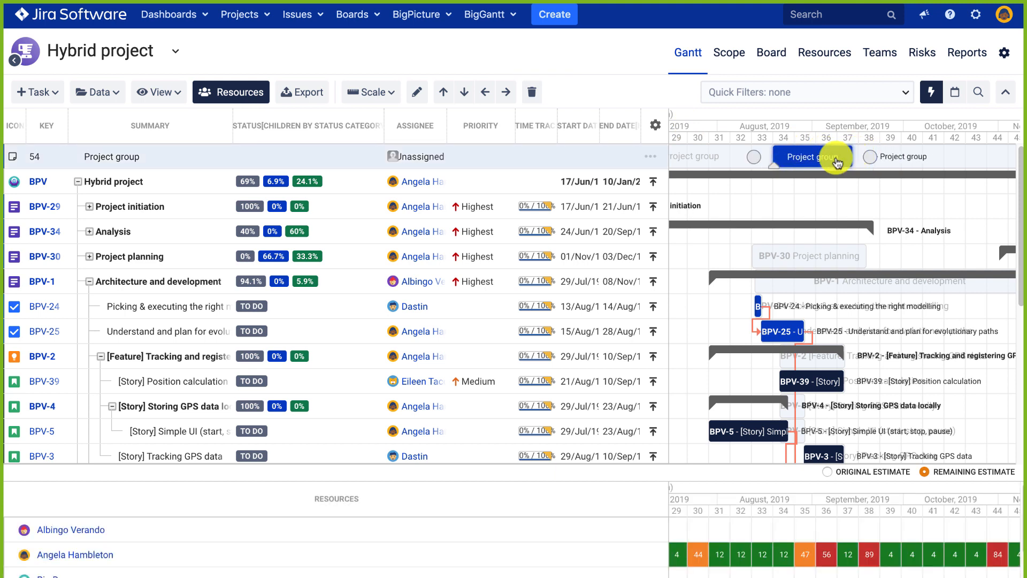
click(651, 156)
click(683, 320)
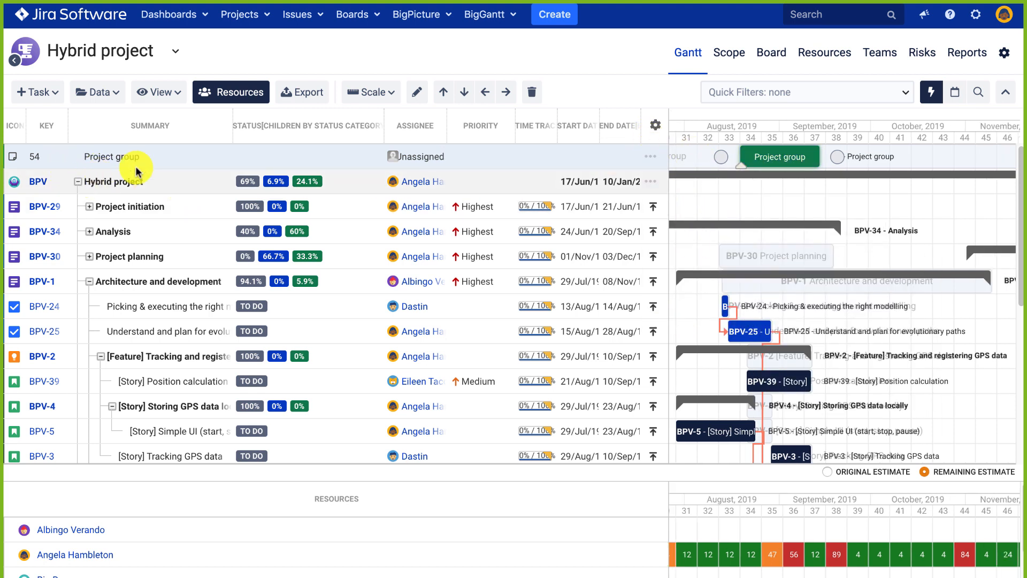
Indent Hybrid project under Project group, then collapse and re-expand its child tasks.
click(149, 182)
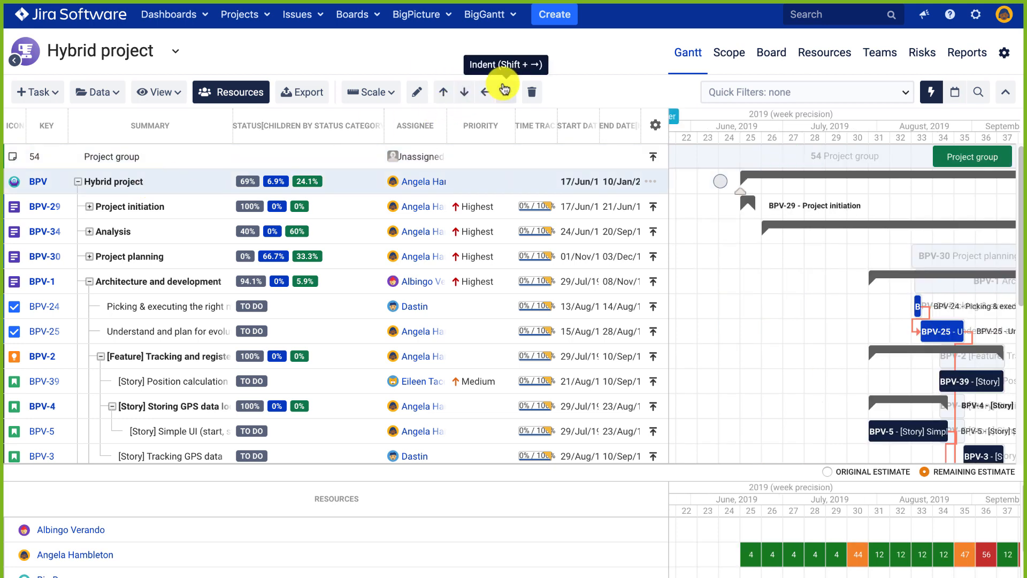
click(504, 92)
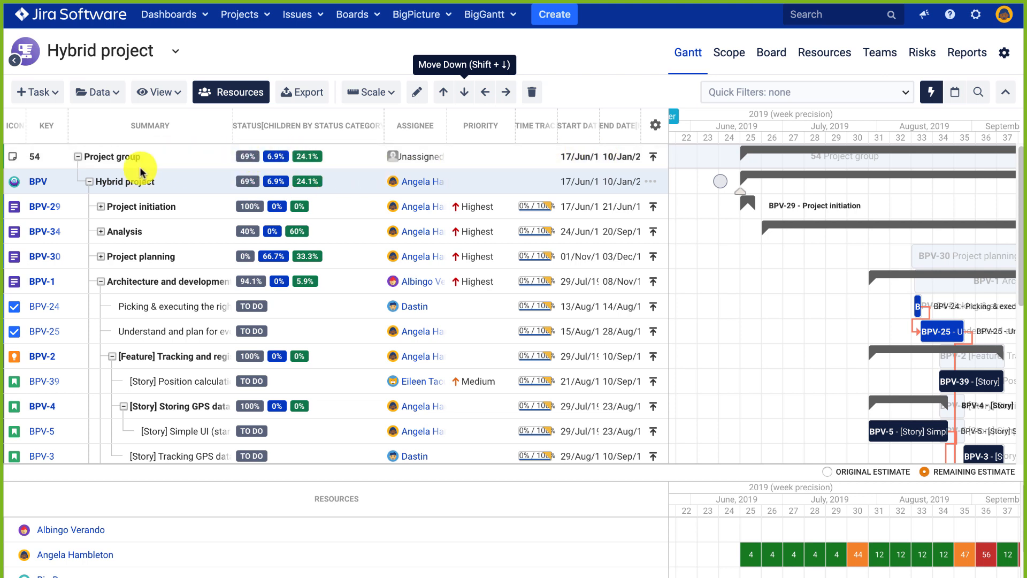
click(84, 178)
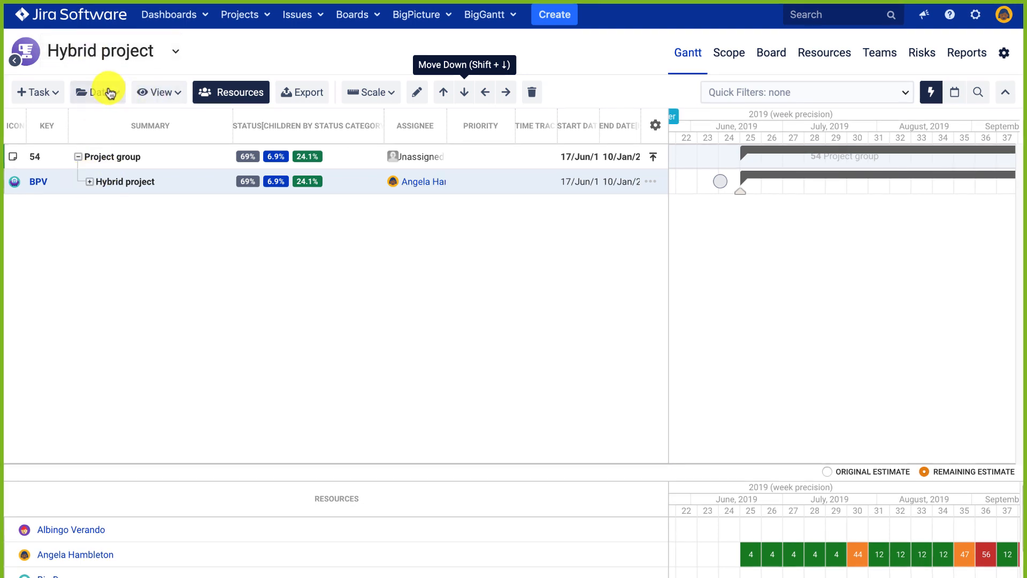
click(54, 92)
mouse_move(57, 143)
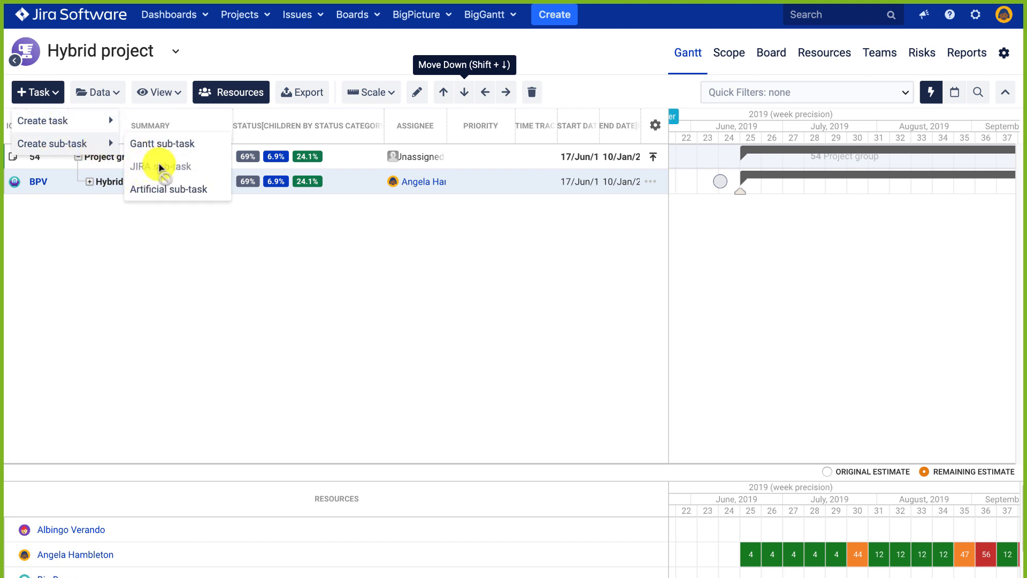
mouse_move(90, 128)
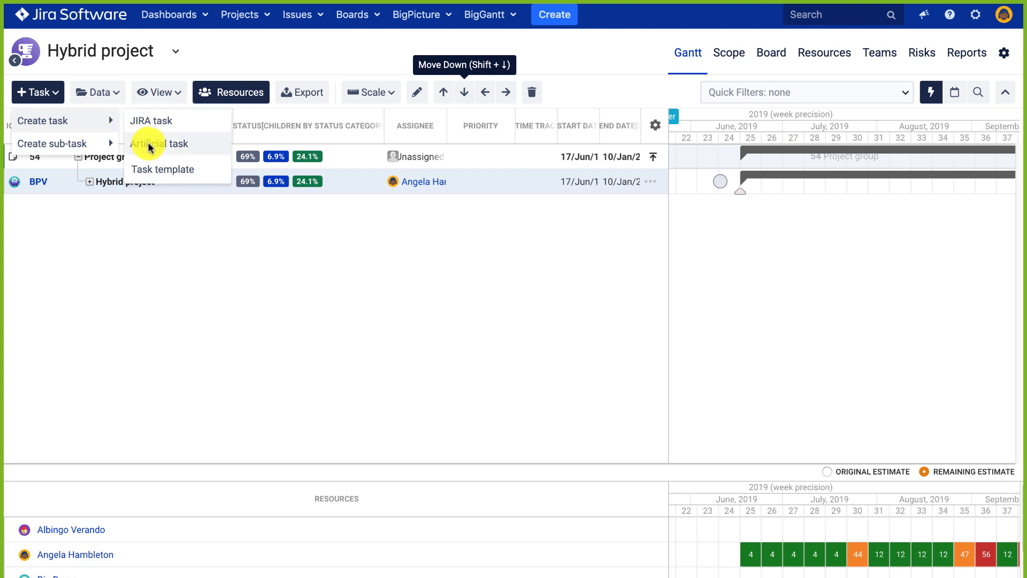
click(90, 183)
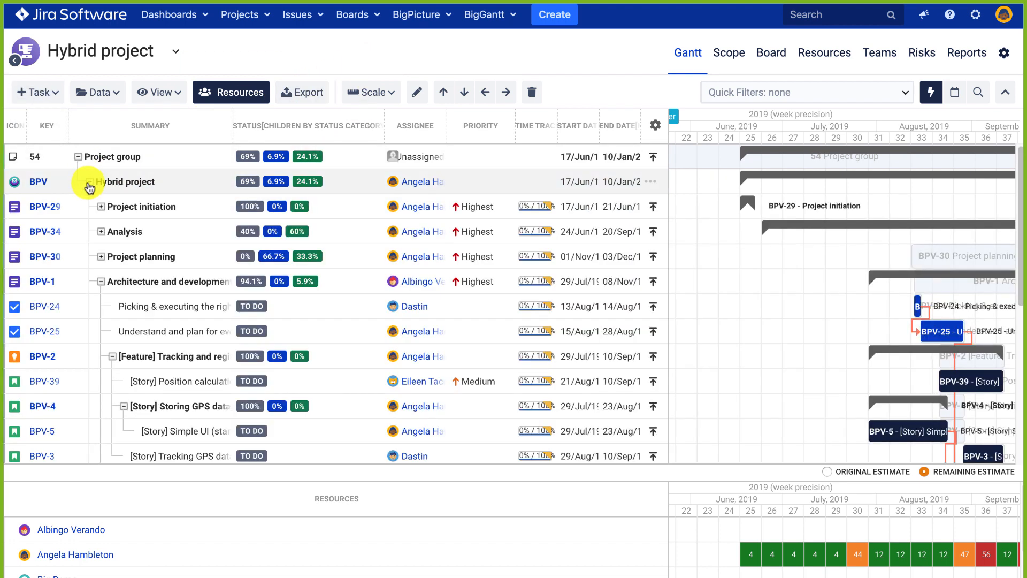
click(155, 92)
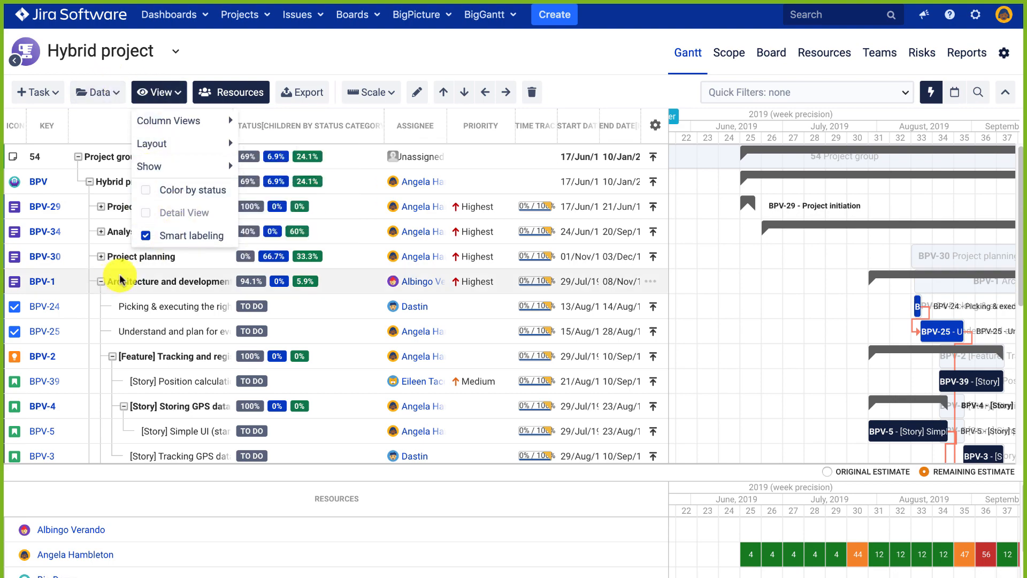
Hide the resources workload panel and show task BPV-25 in a widened Detail View.
click(193, 261)
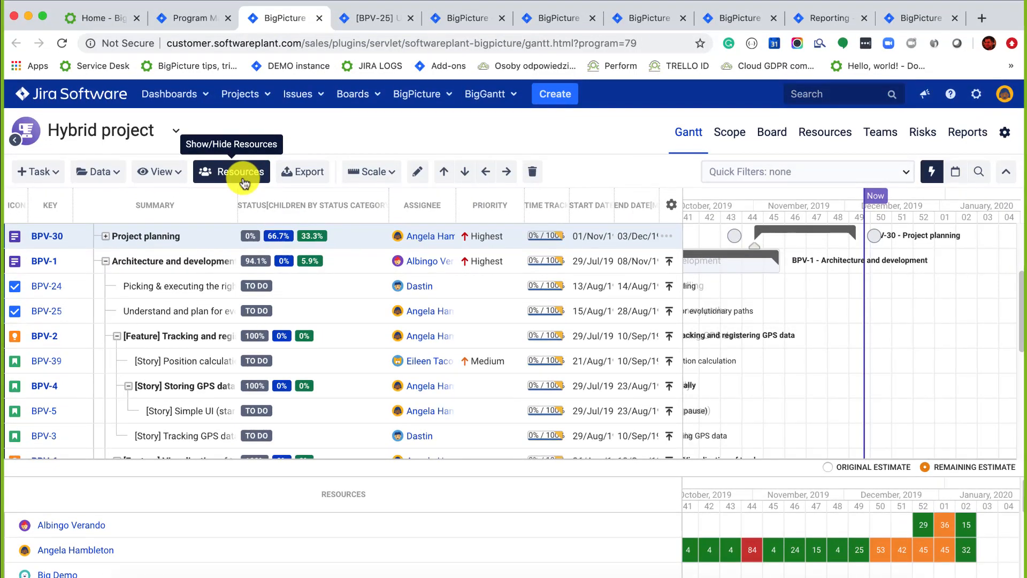
click(241, 98)
click(159, 171)
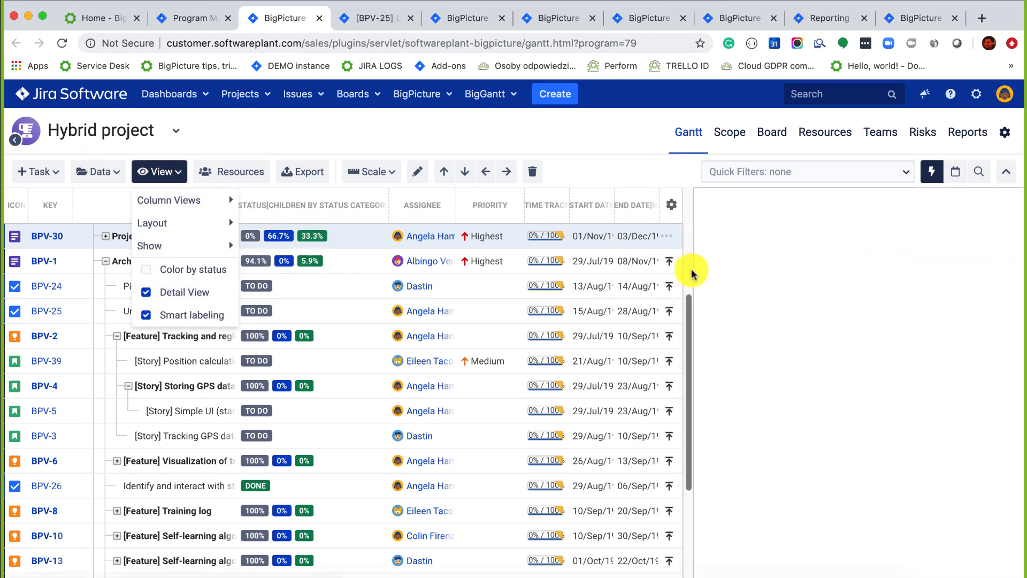
click(355, 309)
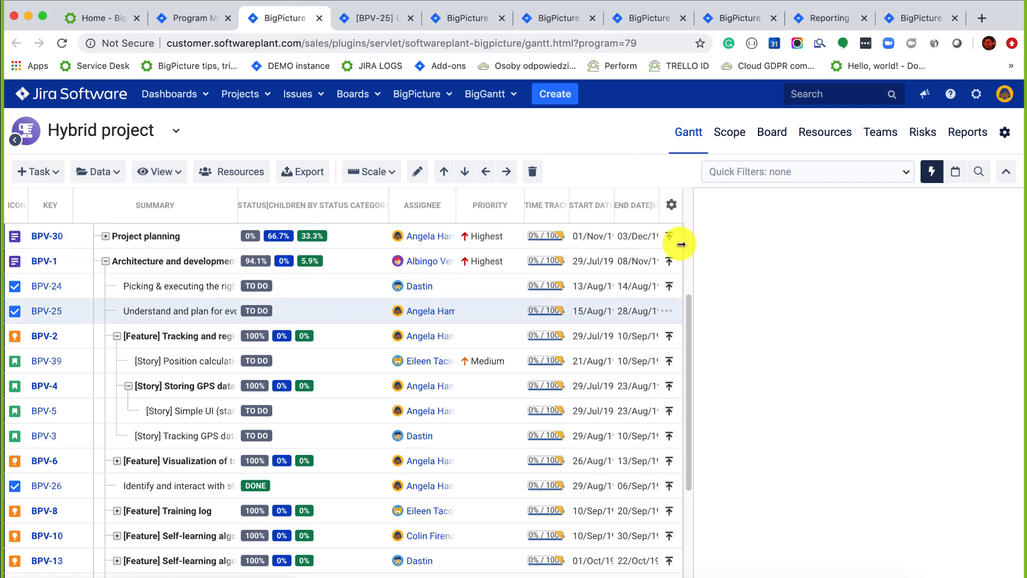
drag(688, 245, 373, 247)
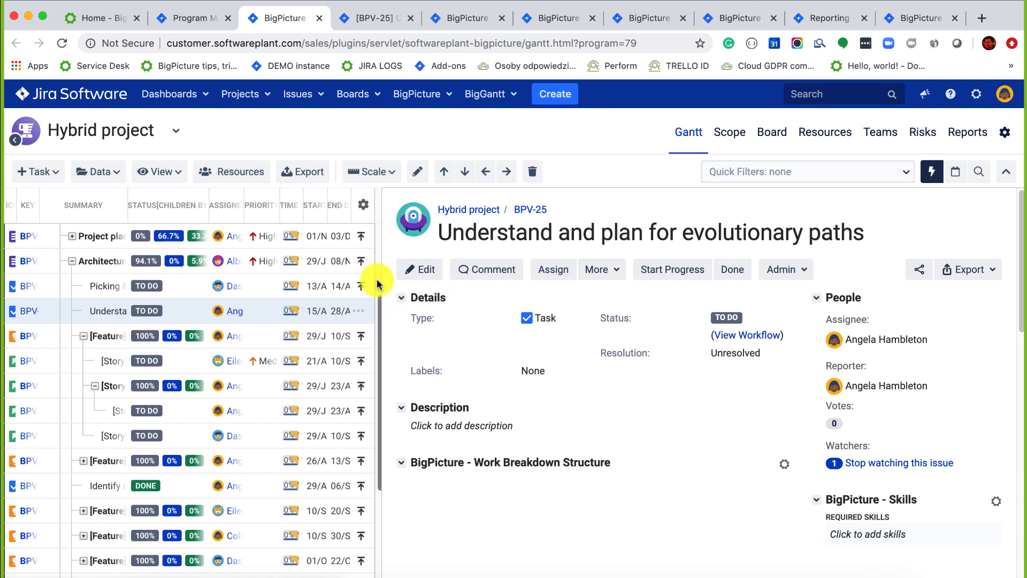
Turn Detail View off and bring up the quick actions for BPV-24.
click(171, 172)
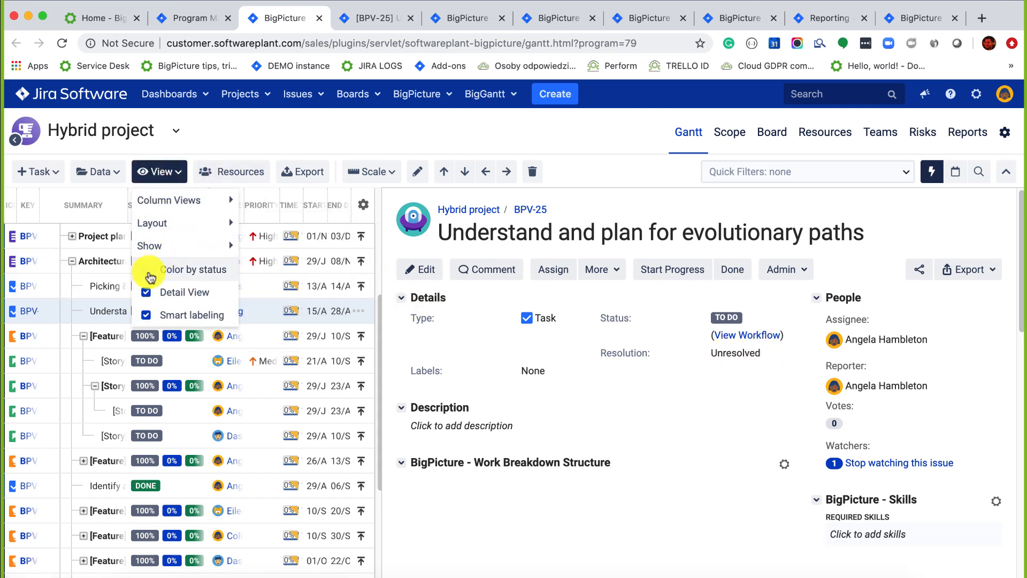
click(146, 293)
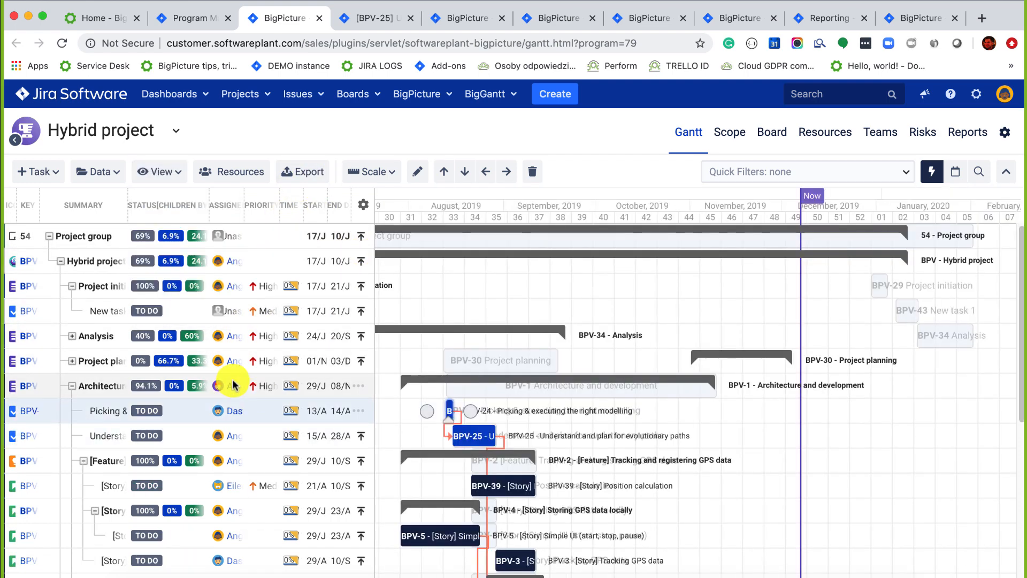
key(period)
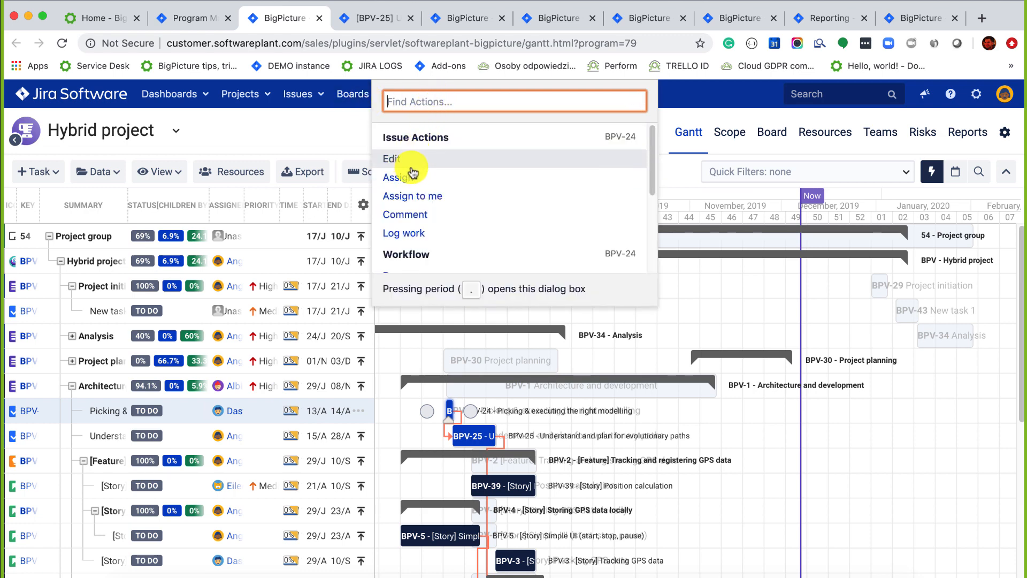
scroll(475, 232, down, 5)
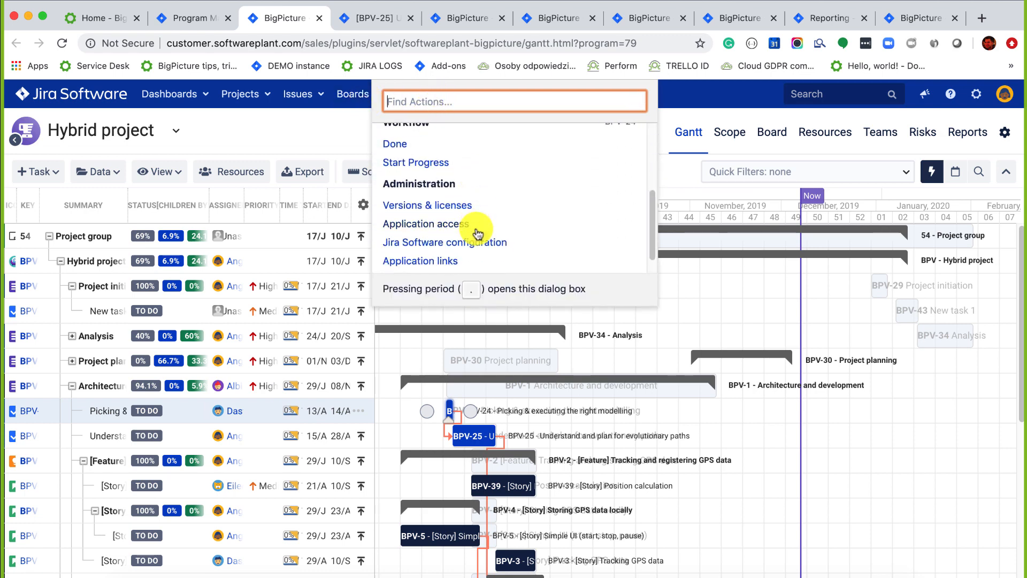
scroll(474, 165, down, 1)
scroll(477, 167, up, 5)
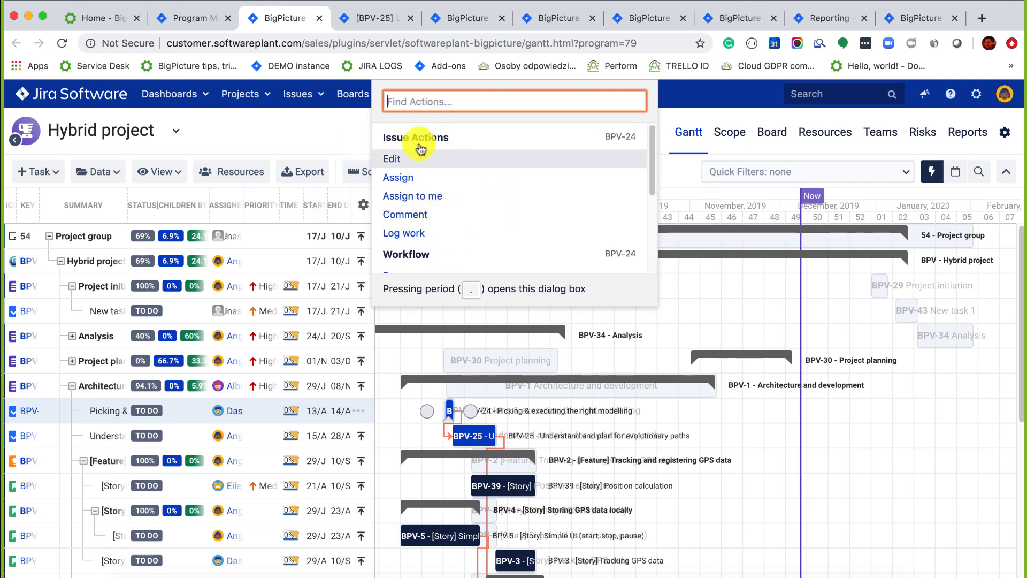
key(Escape)
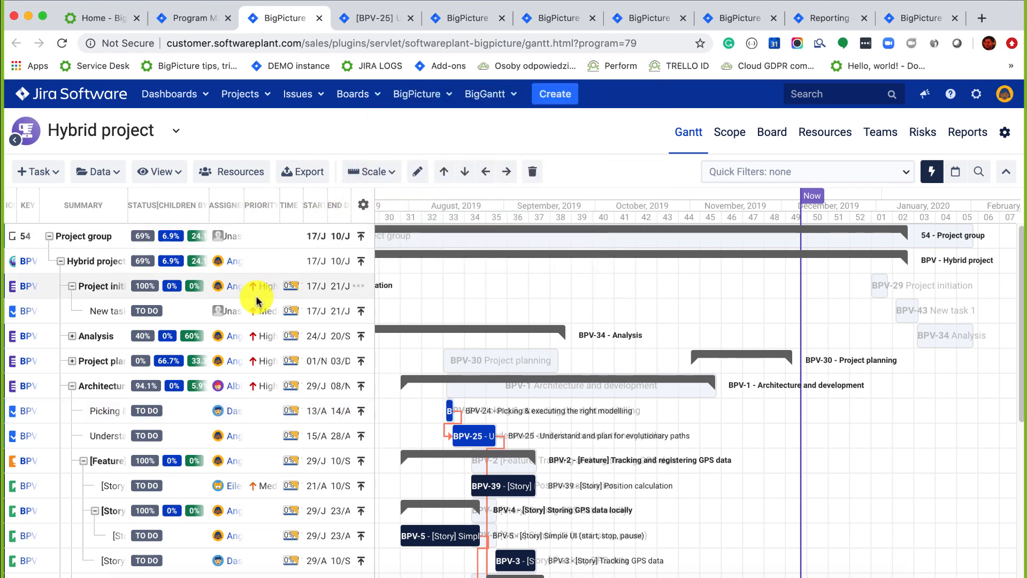
click(175, 311)
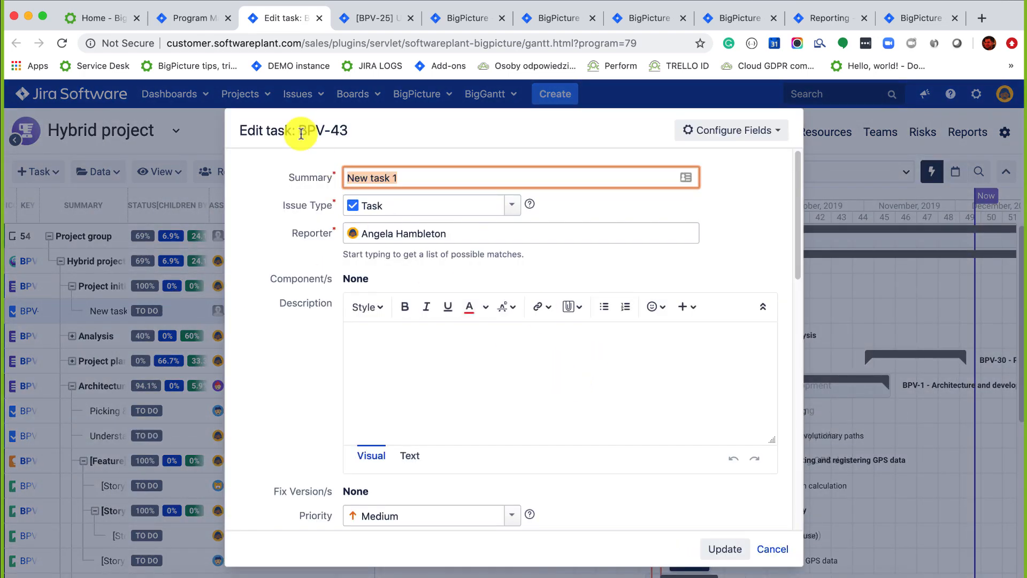
scroll(455, 289, down, 3)
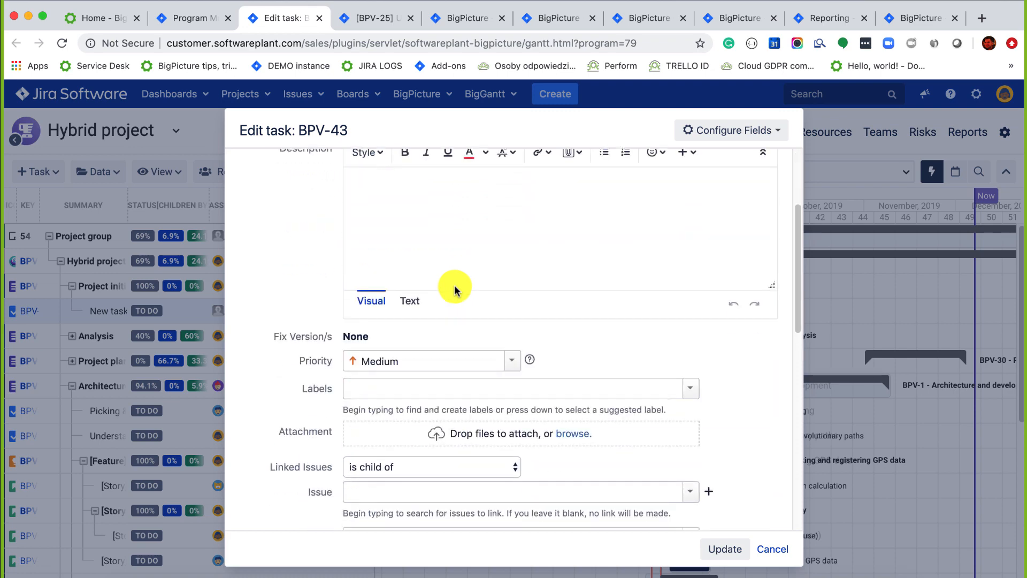
click(775, 547)
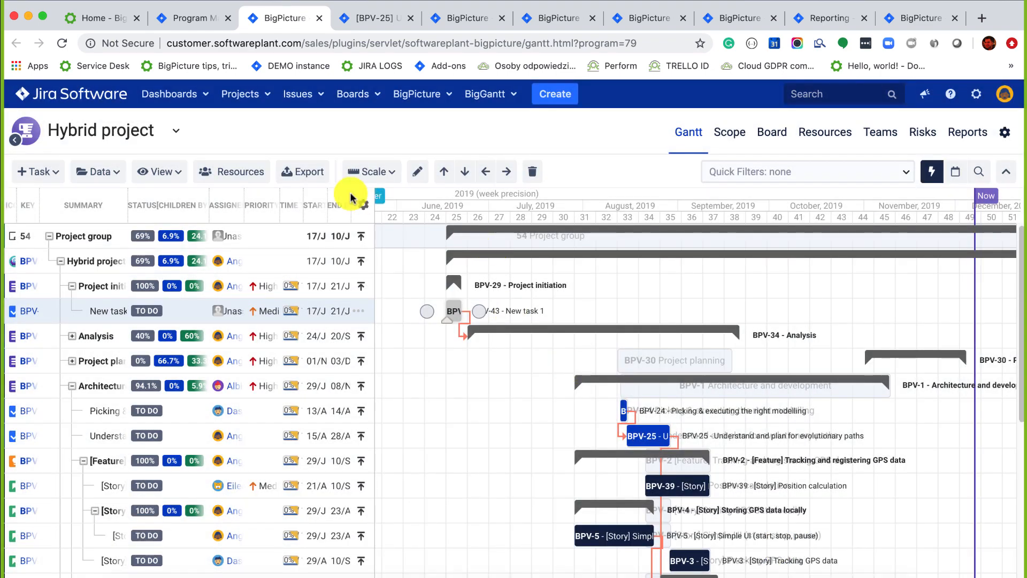
Switch the Gantt grid to the Time tracking column view.
click(104, 172)
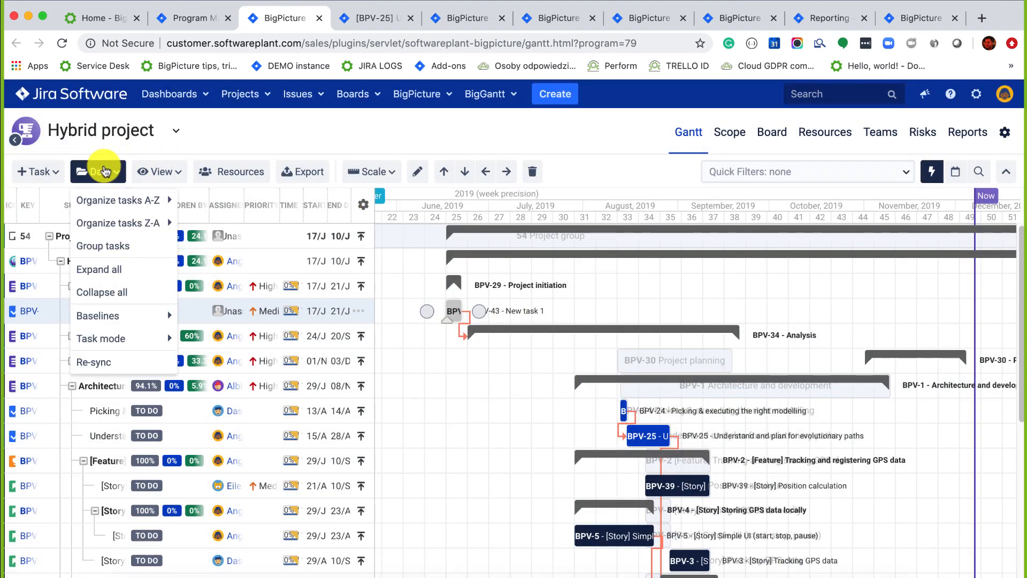
mouse_move(138, 202)
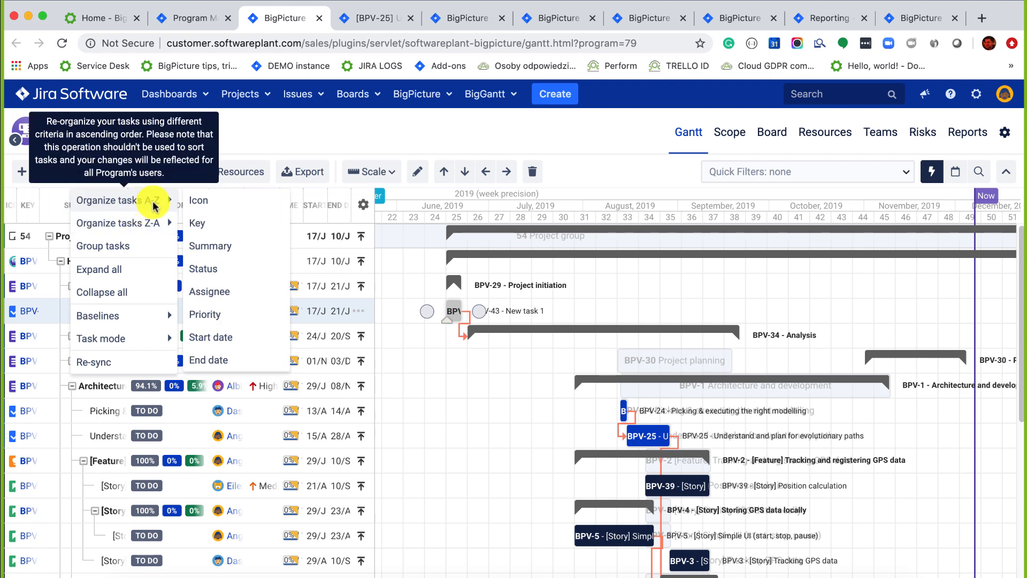
mouse_move(131, 221)
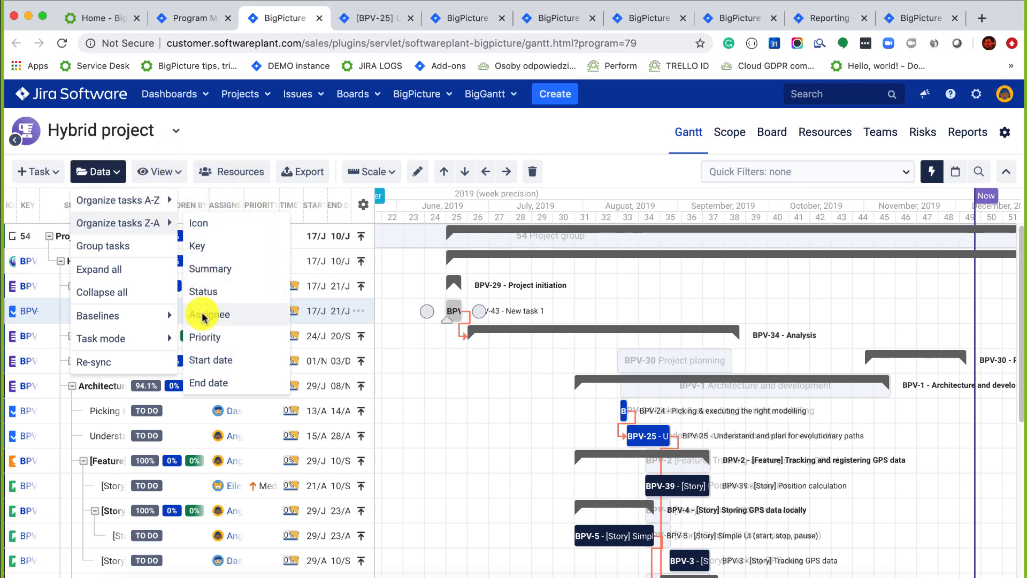
click(178, 172)
mouse_move(225, 207)
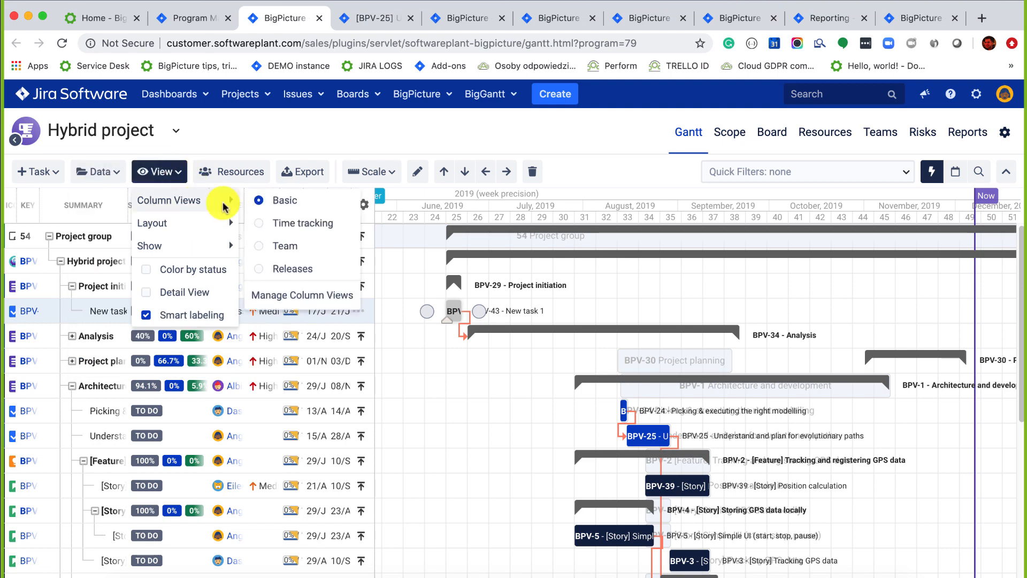
click(259, 229)
mouse_move(248, 217)
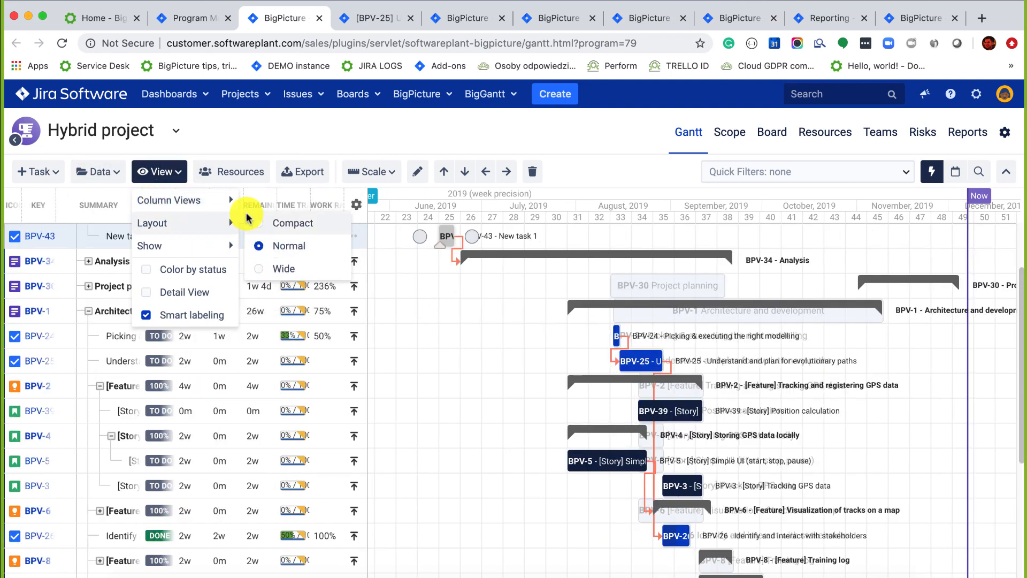
click(217, 128)
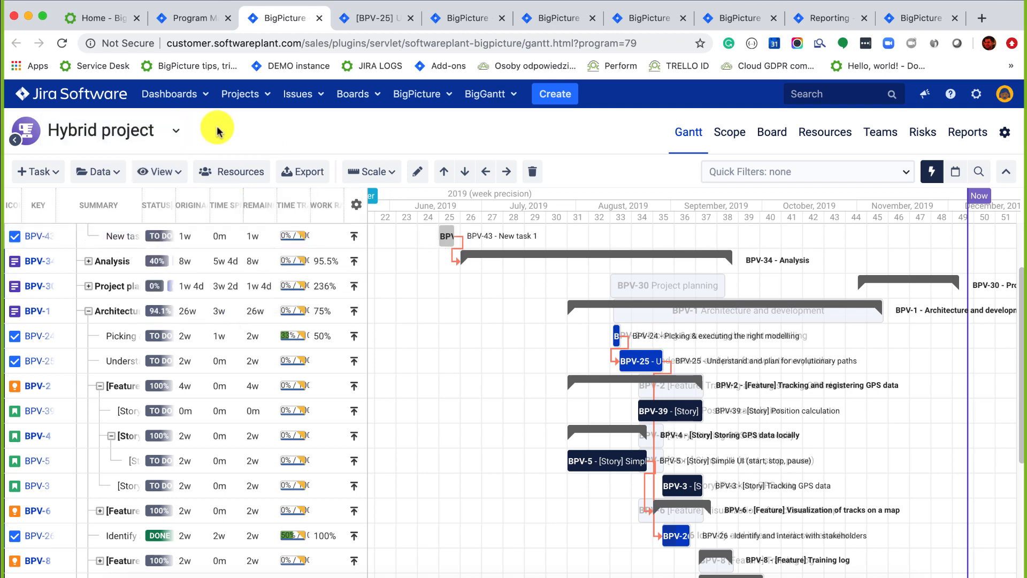
Look over the Data > Group tasks settings and cancel them, then bring up View > Column Views.
click(116, 171)
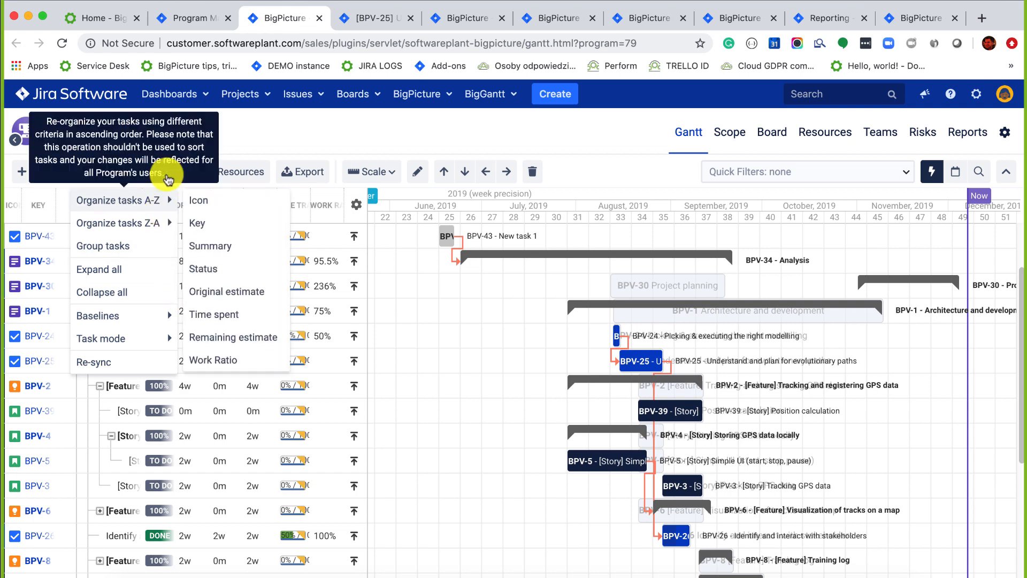
click(168, 178)
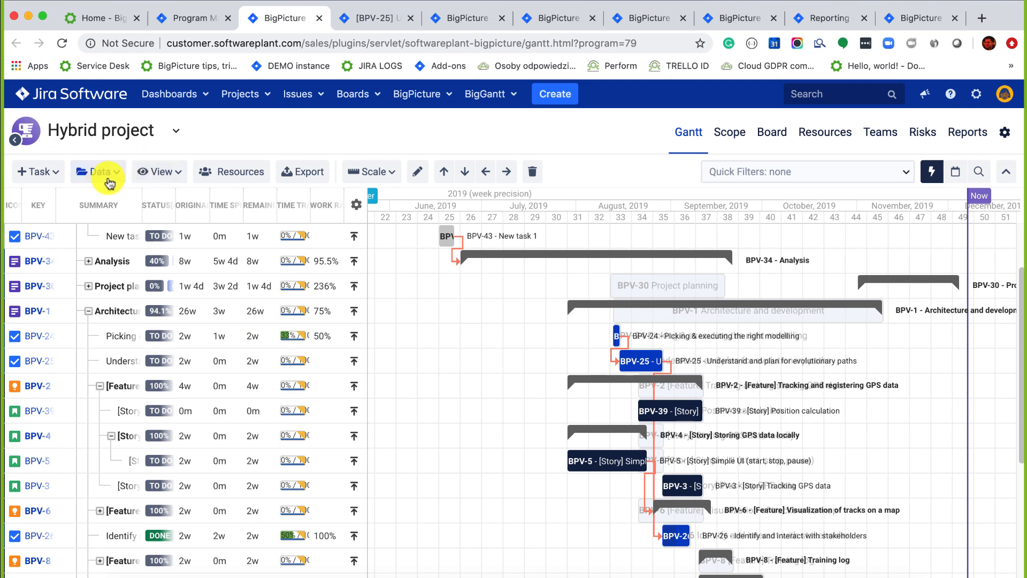
click(106, 176)
click(103, 244)
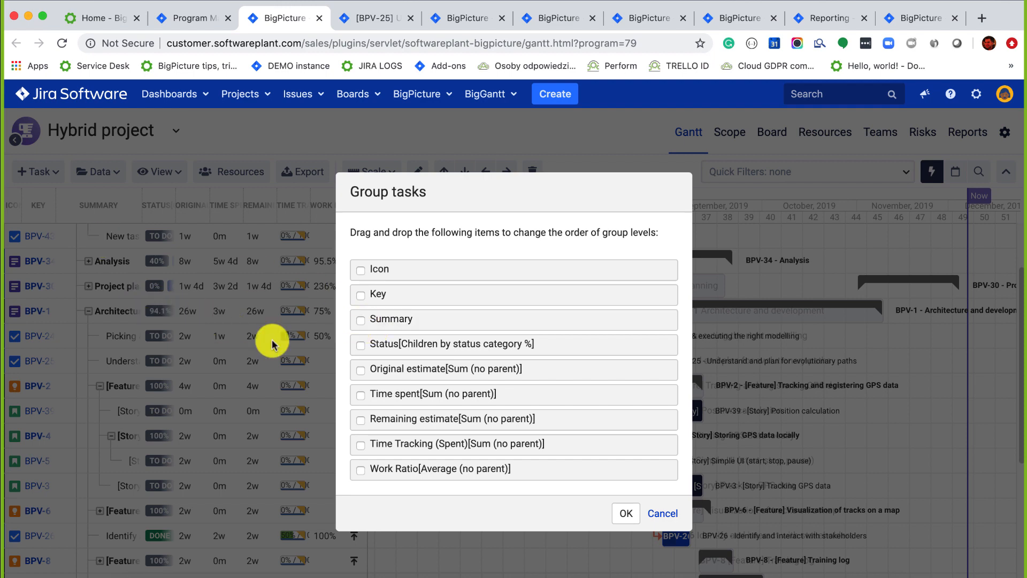
click(654, 513)
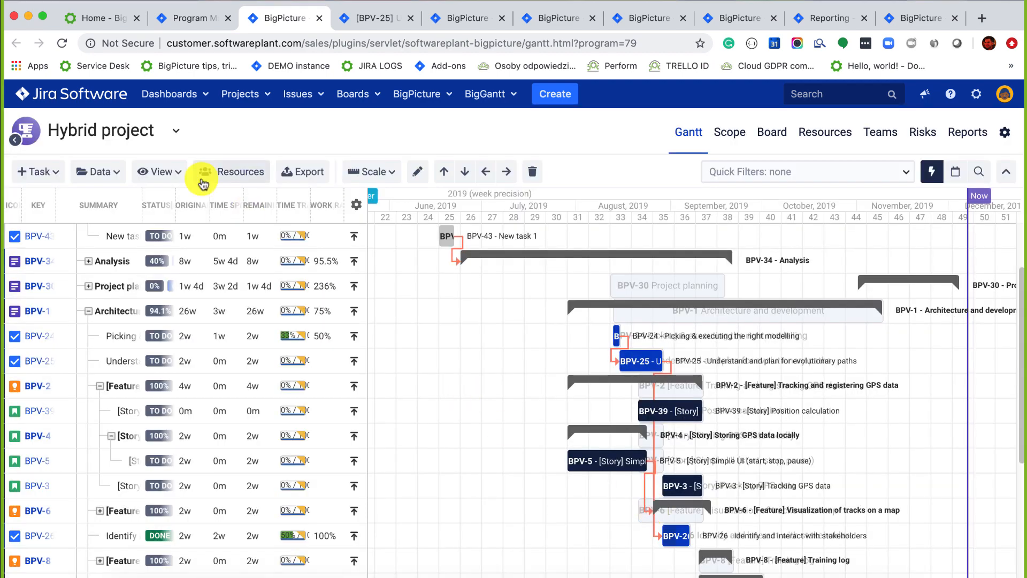
click(166, 172)
Switch to the Basic column view, widen the table, and group tasks by Status then Assignee.
mouse_move(177, 200)
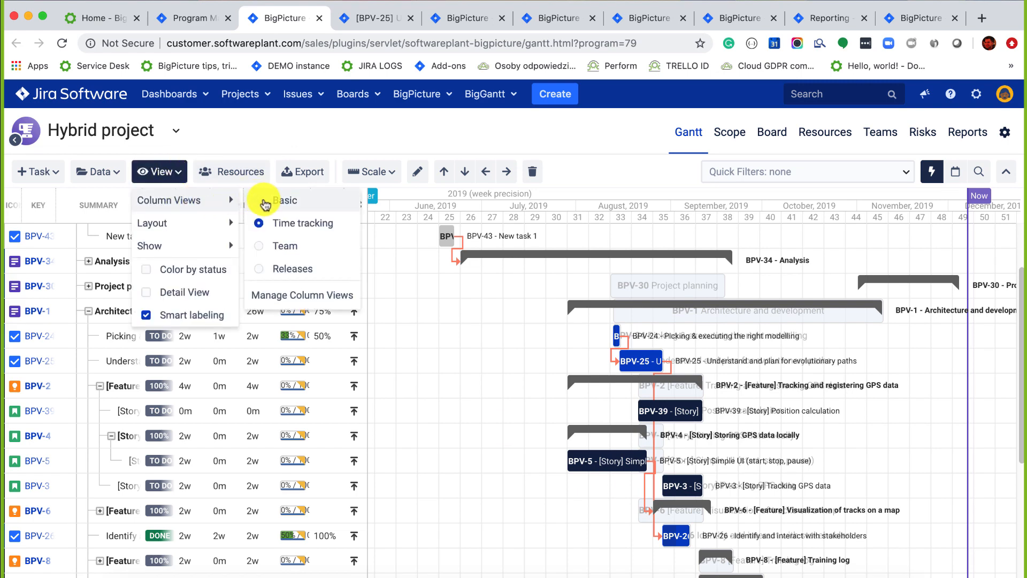
click(264, 202)
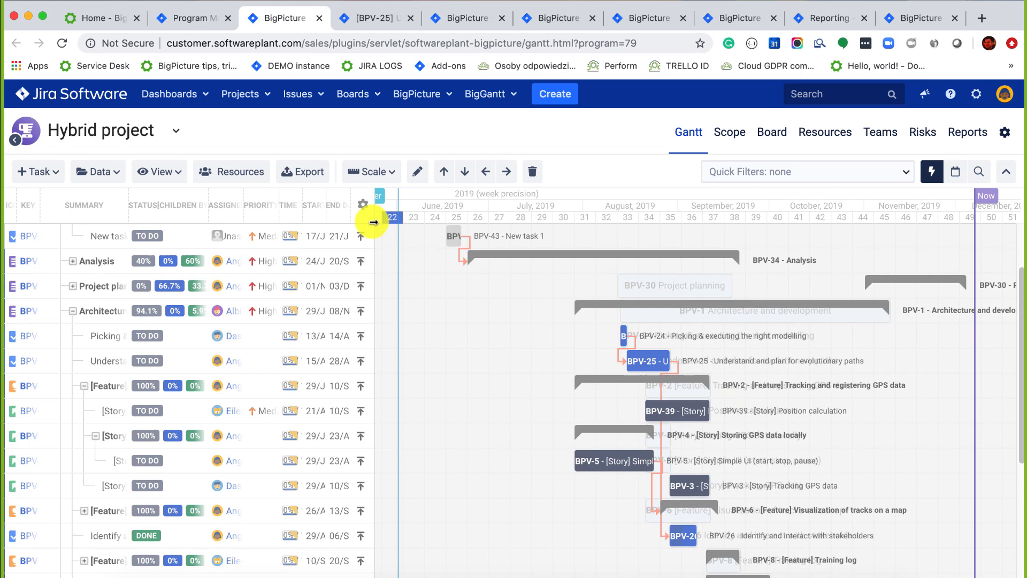
drag(371, 223, 453, 225)
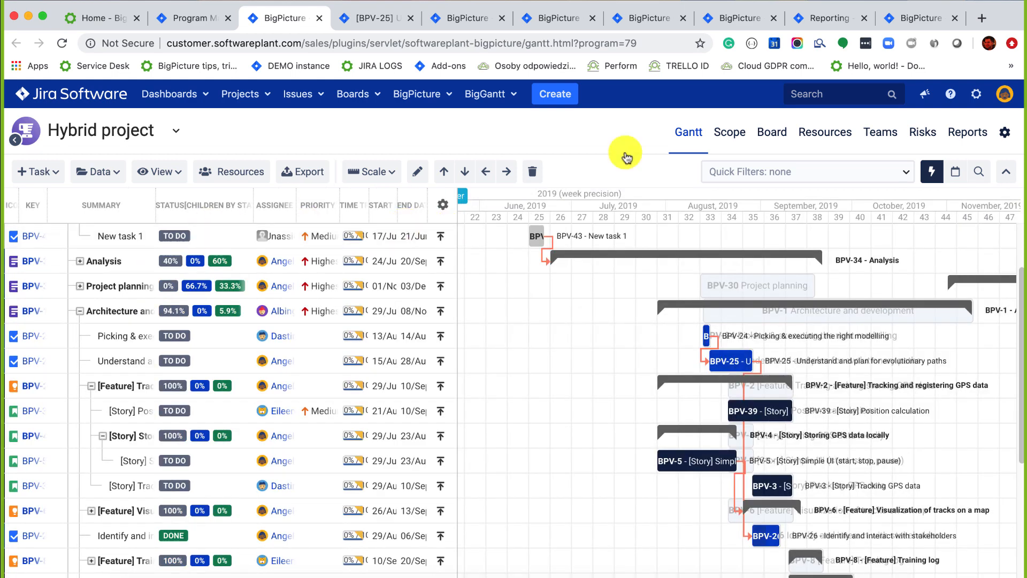
click(98, 171)
click(98, 243)
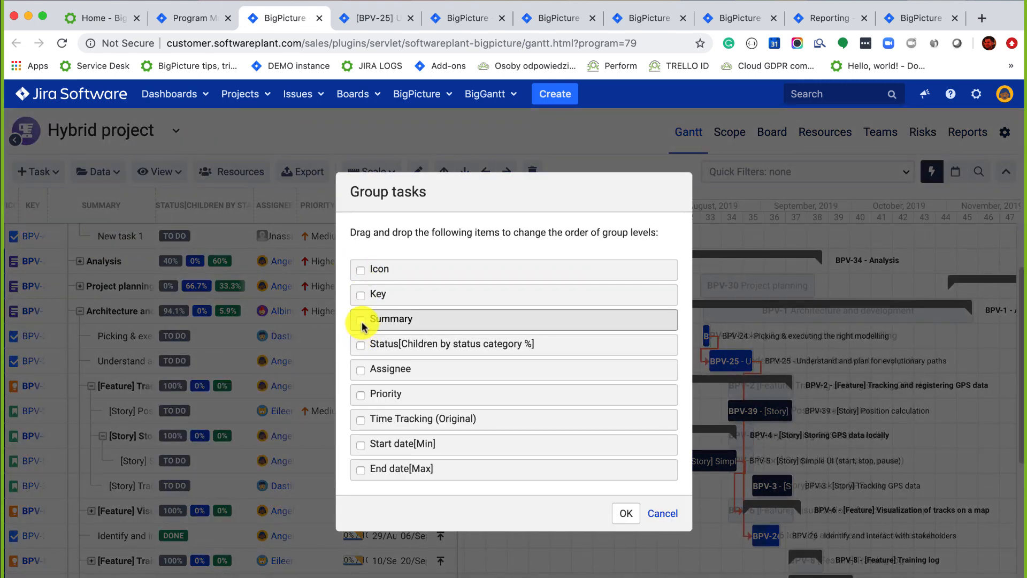
click(361, 345)
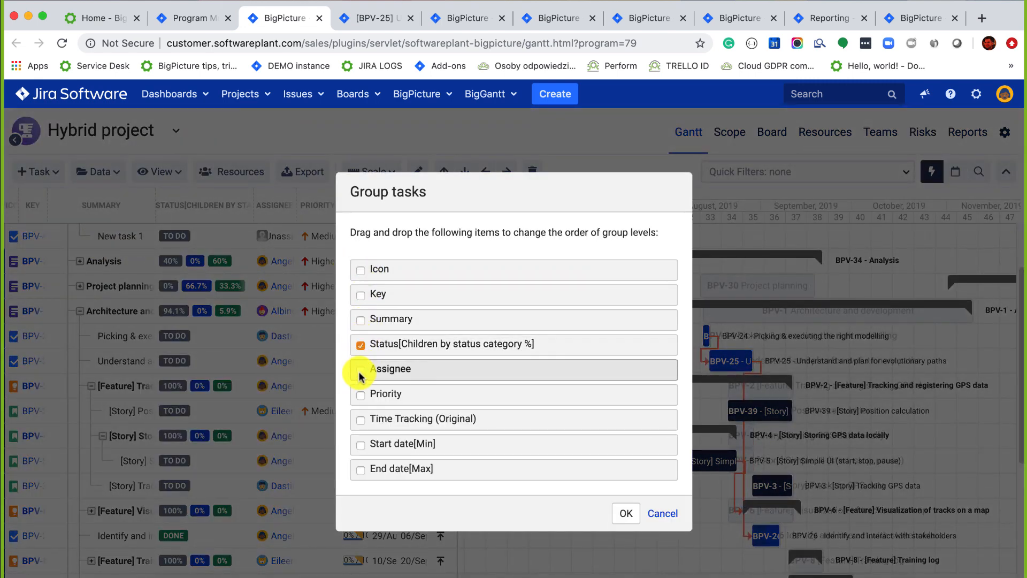
click(360, 370)
click(628, 519)
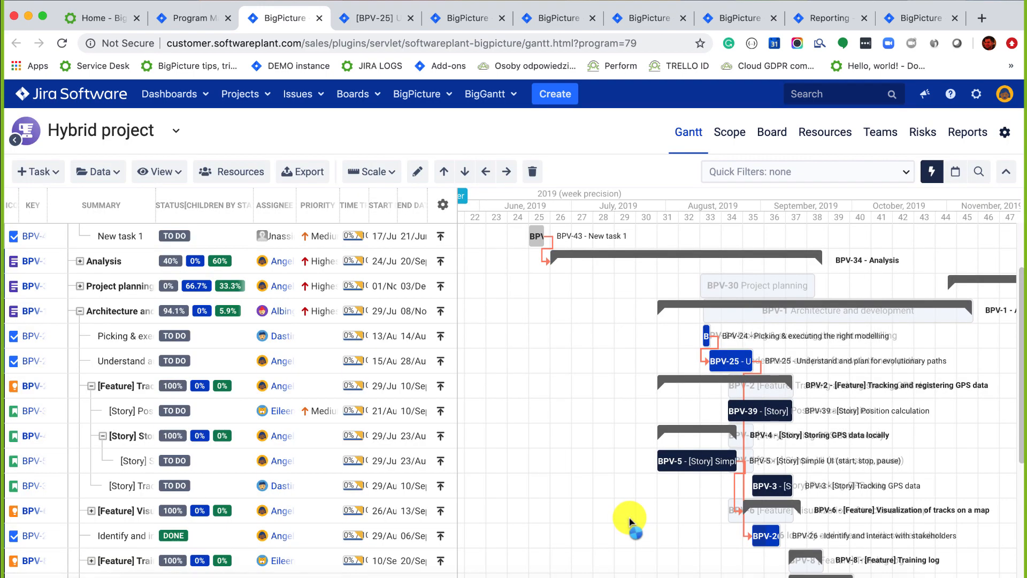
Collapse the [None], DONE and TO DO groups and widen the Assignee column to show full names.
scroll(629, 368, up, 4)
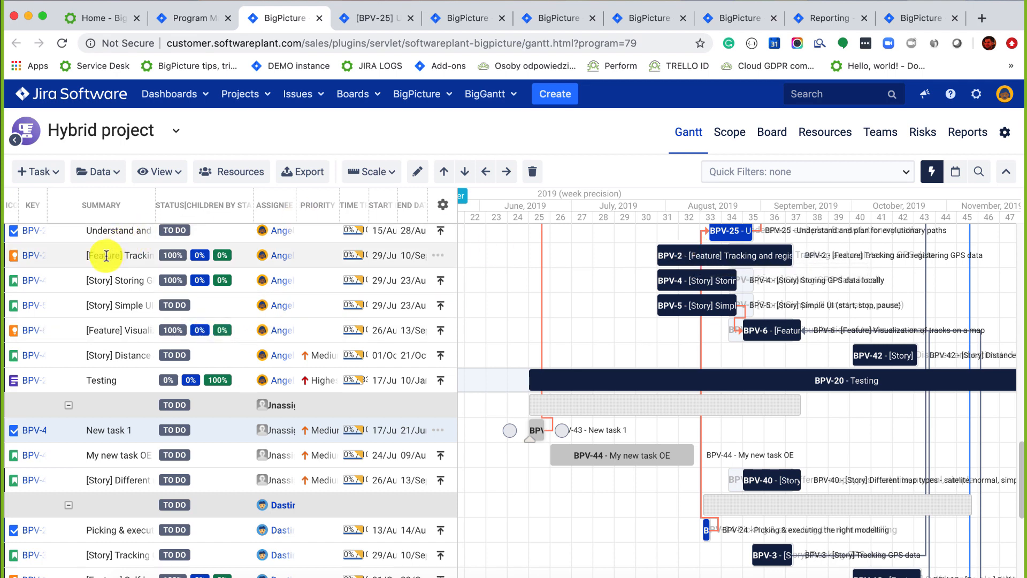
scroll(73, 296, up, 3)
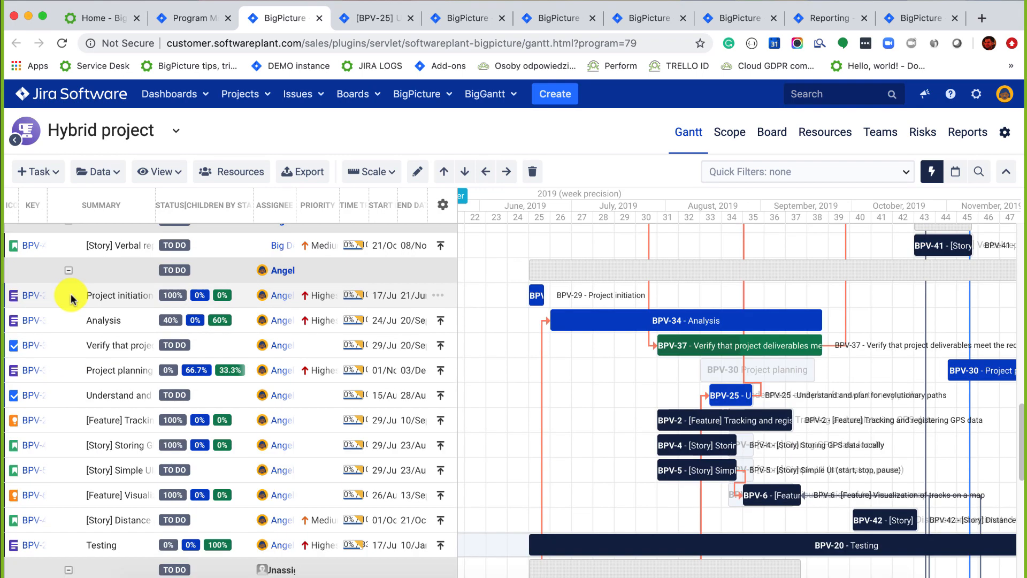
scroll(64, 278, up, 5)
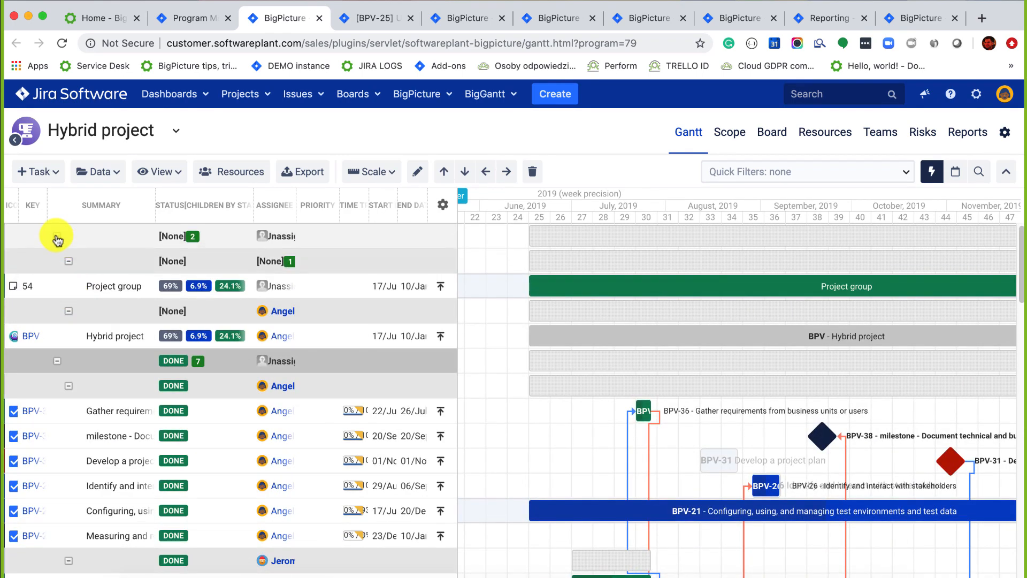
click(57, 237)
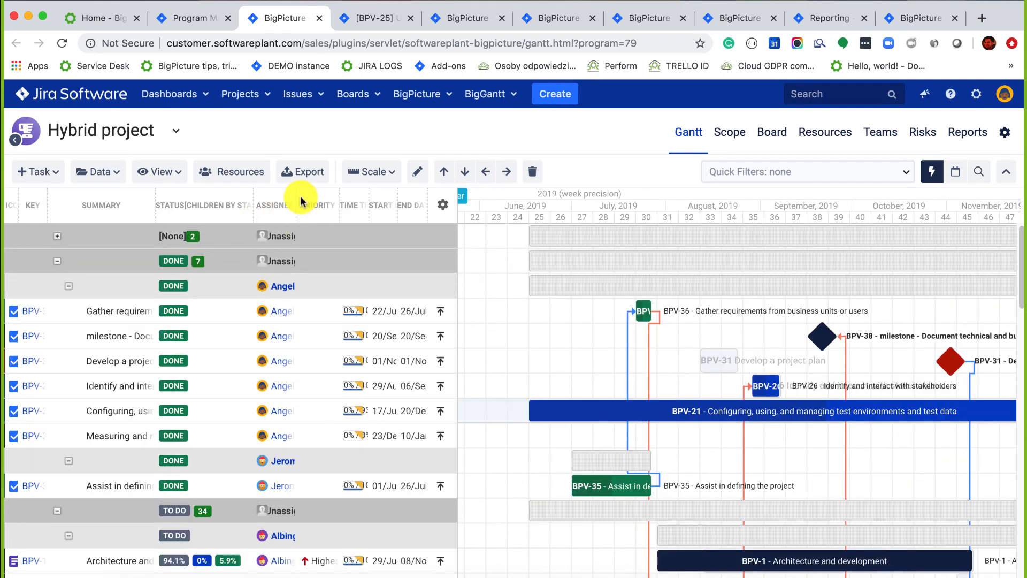
drag(293, 201, 369, 202)
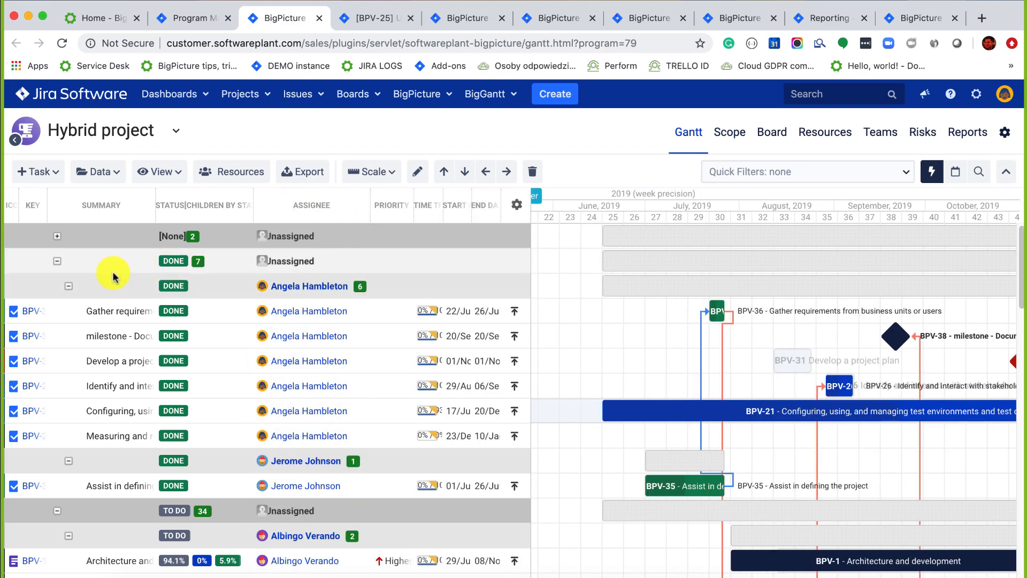
click(68, 289)
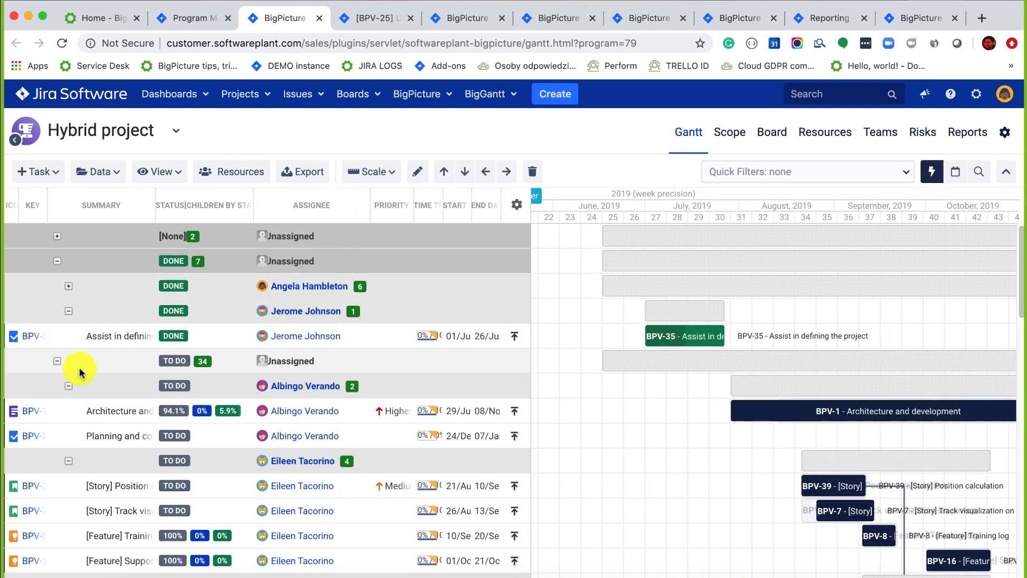
click(57, 363)
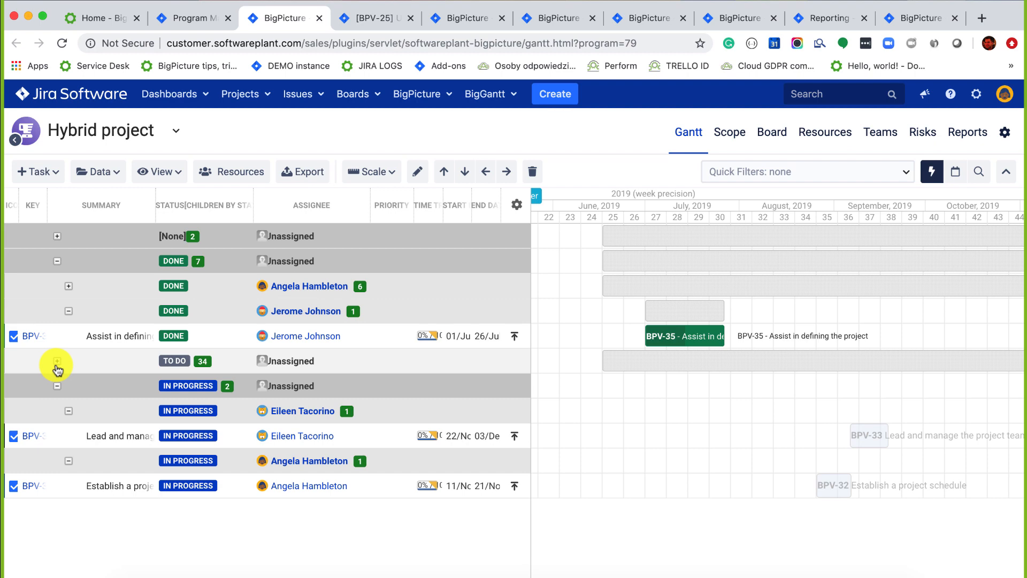
click(958, 135)
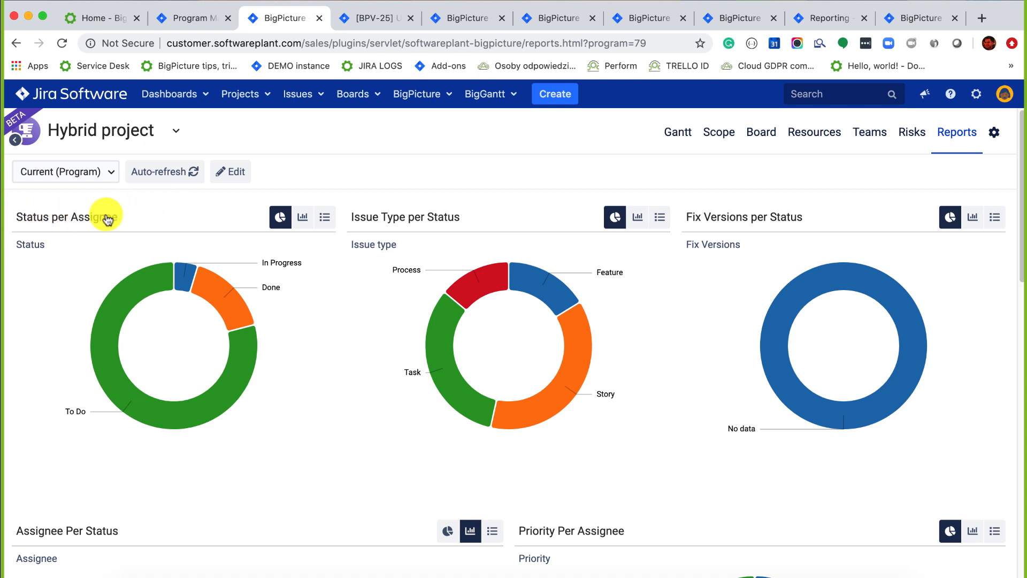
Cycle Status per Assignee through list, bar and donut views, then drill into Done by assignee.
click(323, 218)
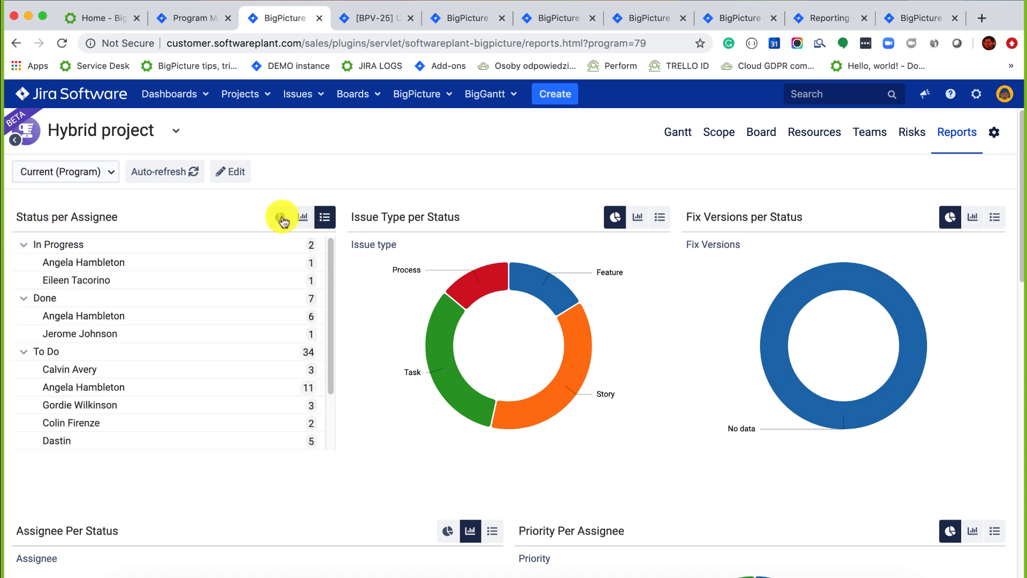
click(280, 217)
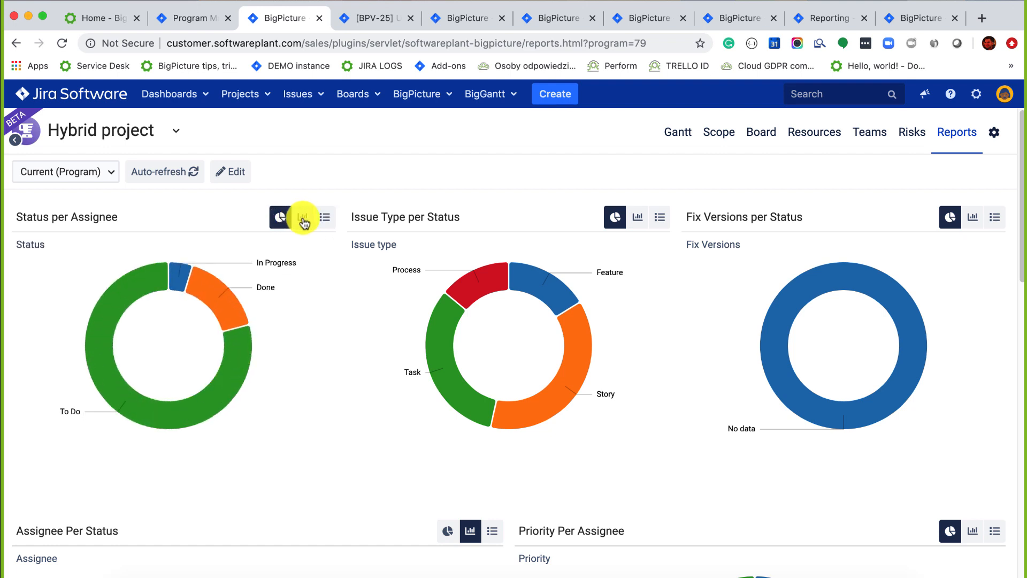
click(303, 220)
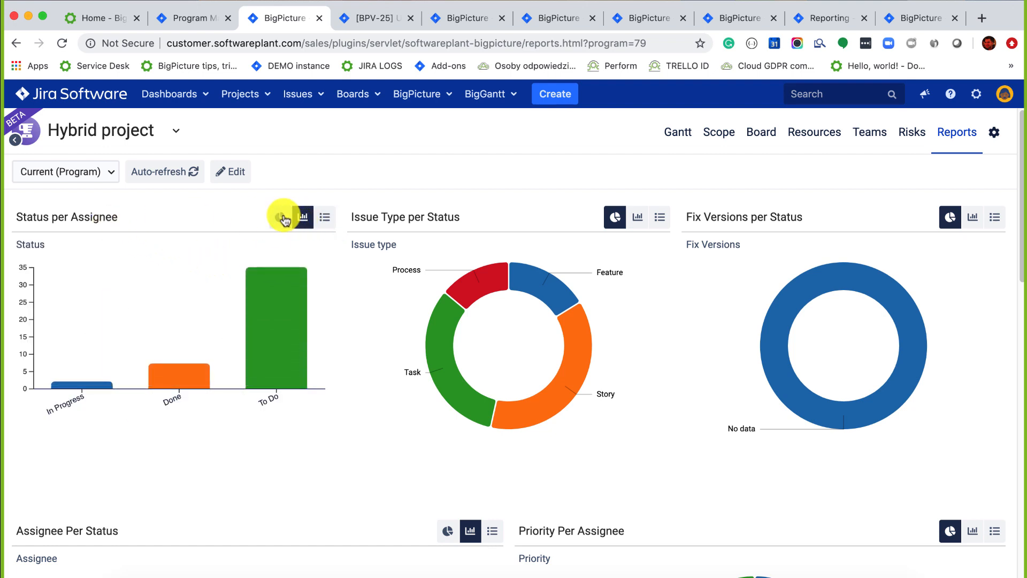
click(282, 218)
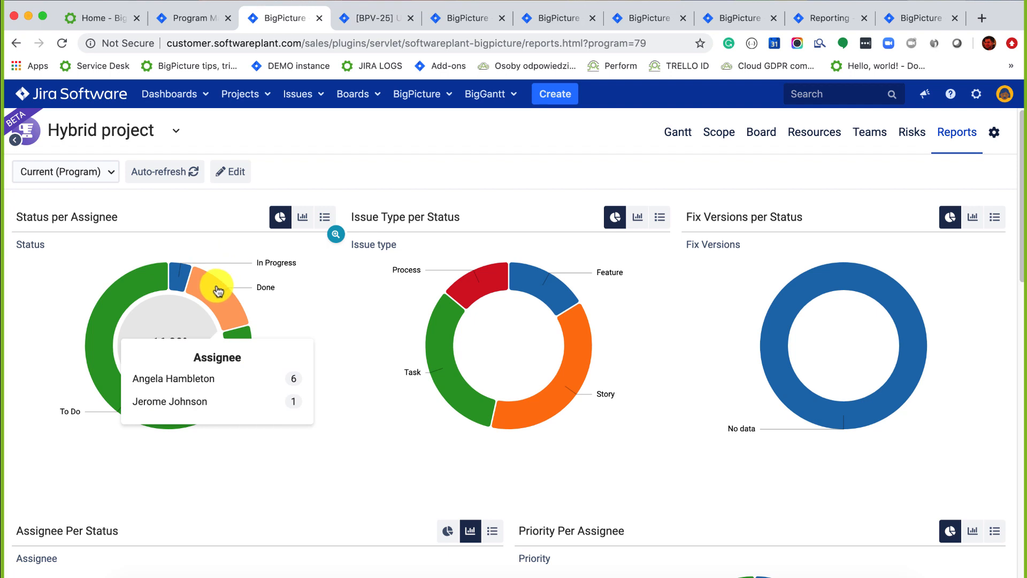
click(218, 290)
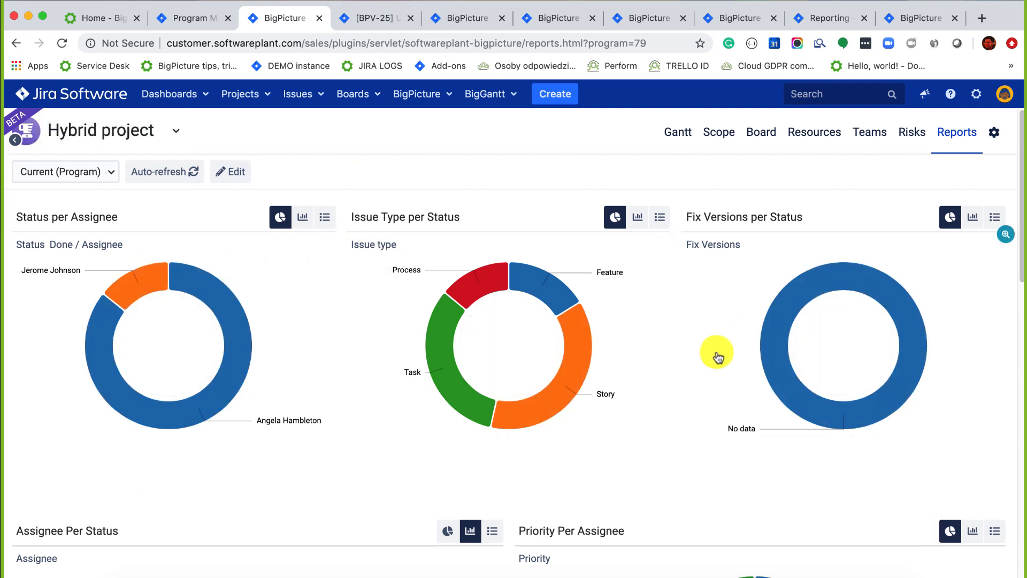
scroll(717, 355, down, 3)
scroll(474, 309, up, 2)
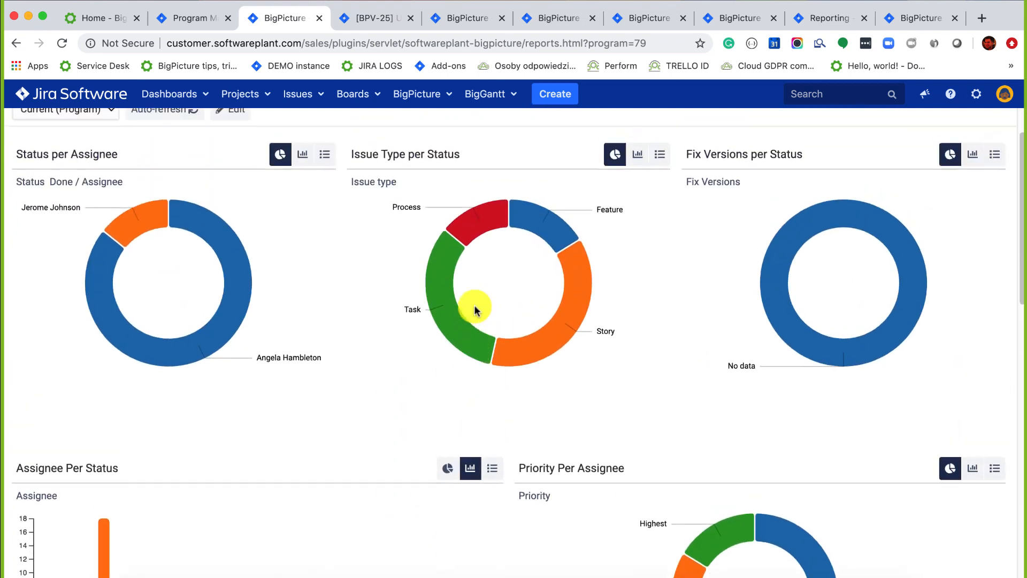
scroll(244, 235, up, 1)
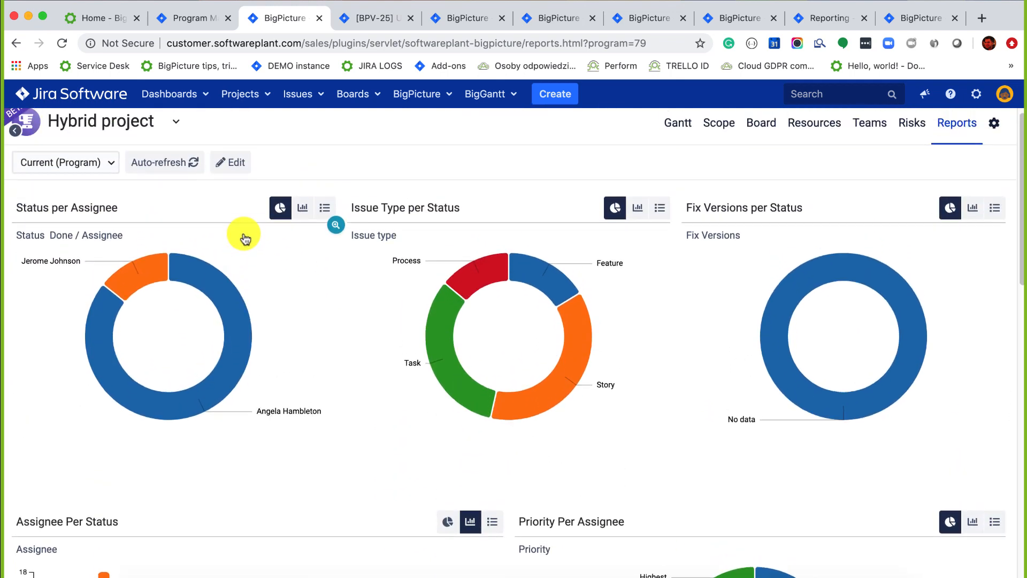
Enable report layout editing, inspect the Status per Assignee settings, and add a new chart section.
click(228, 169)
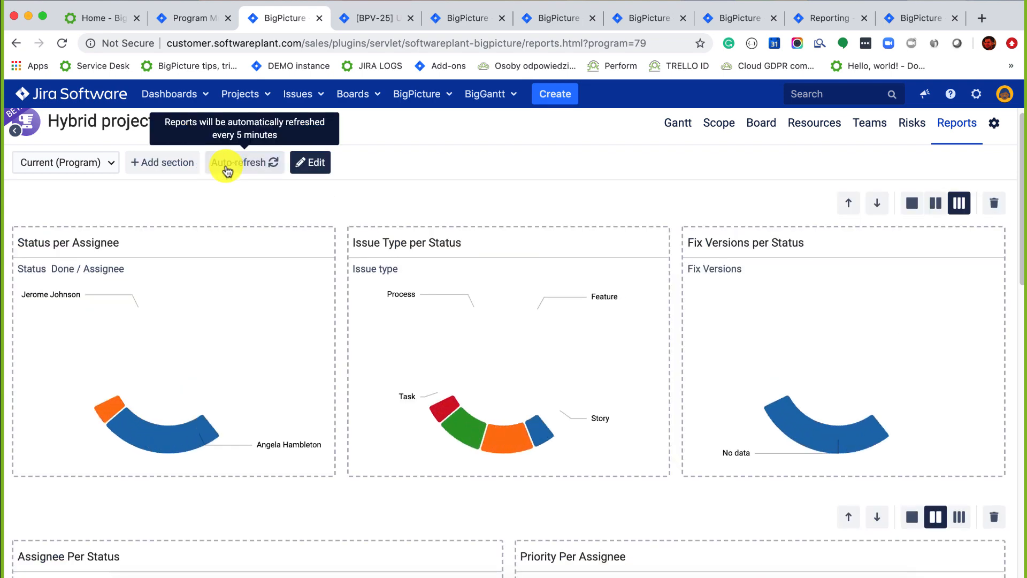
click(269, 246)
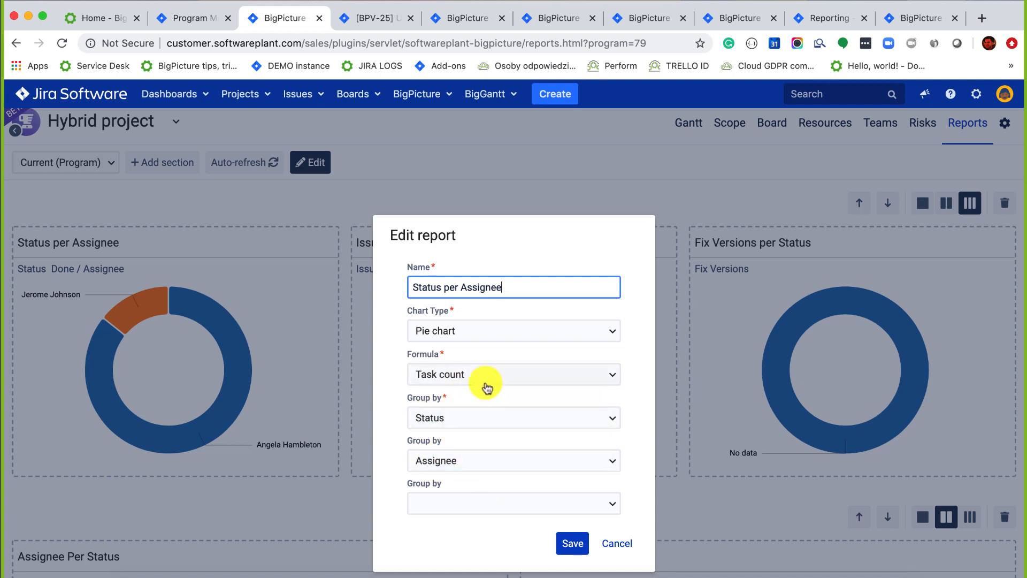
click(604, 543)
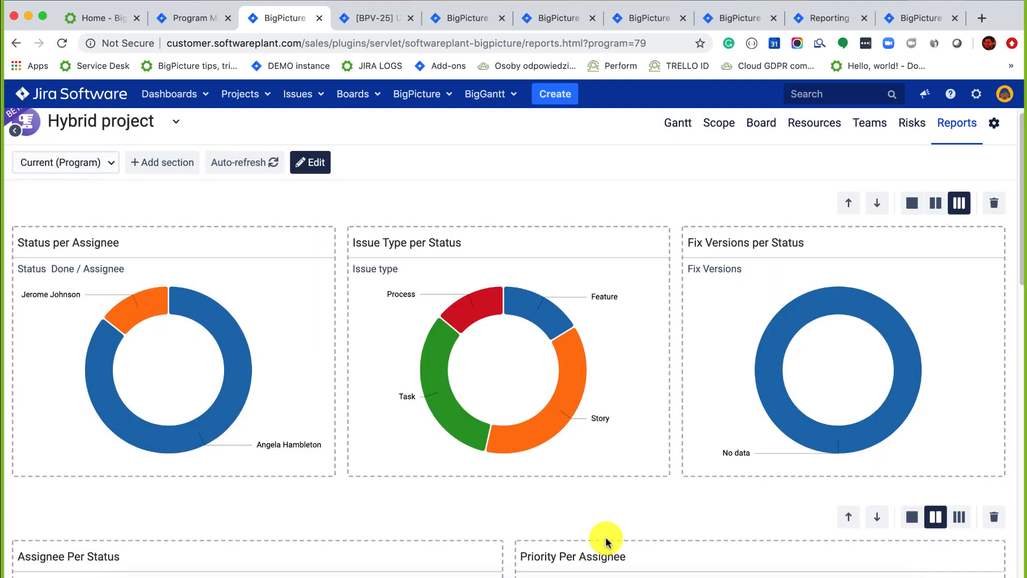
click(177, 170)
scroll(377, 426, down, 5)
scroll(377, 425, down, 5)
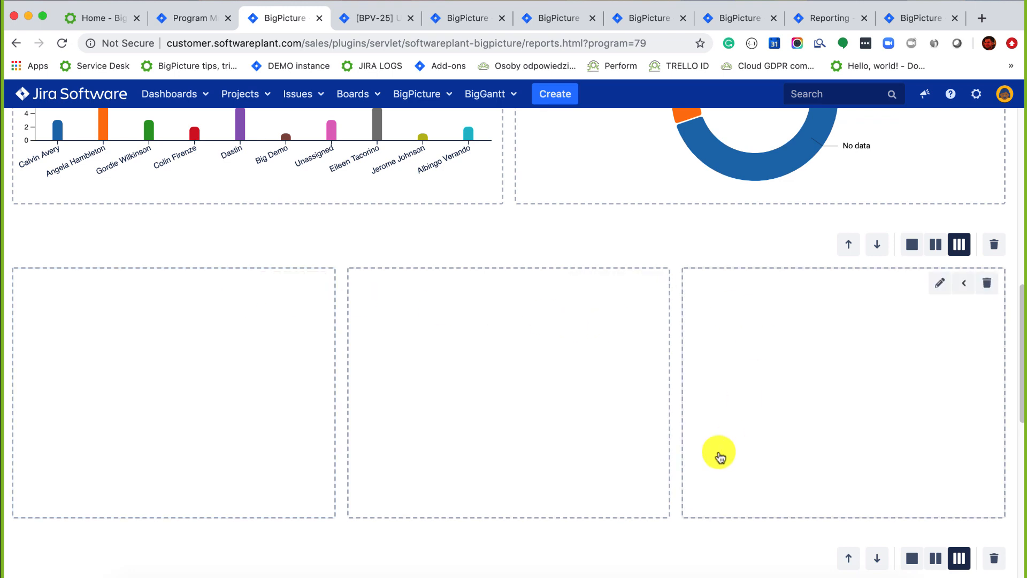
scroll(717, 456, down, 5)
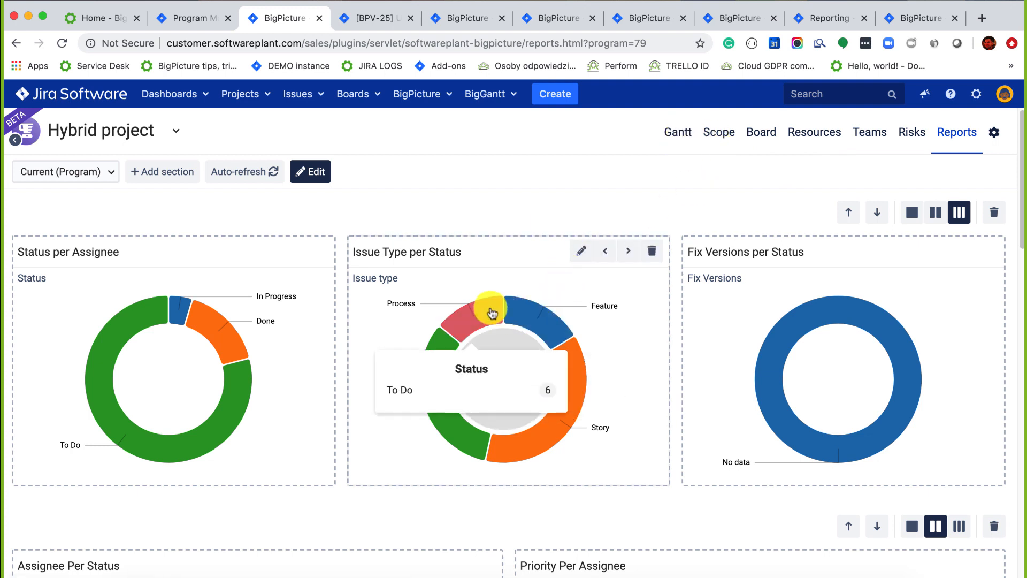
Set the Issue Type per Status chart's Group by field to Issue type.
click(574, 252)
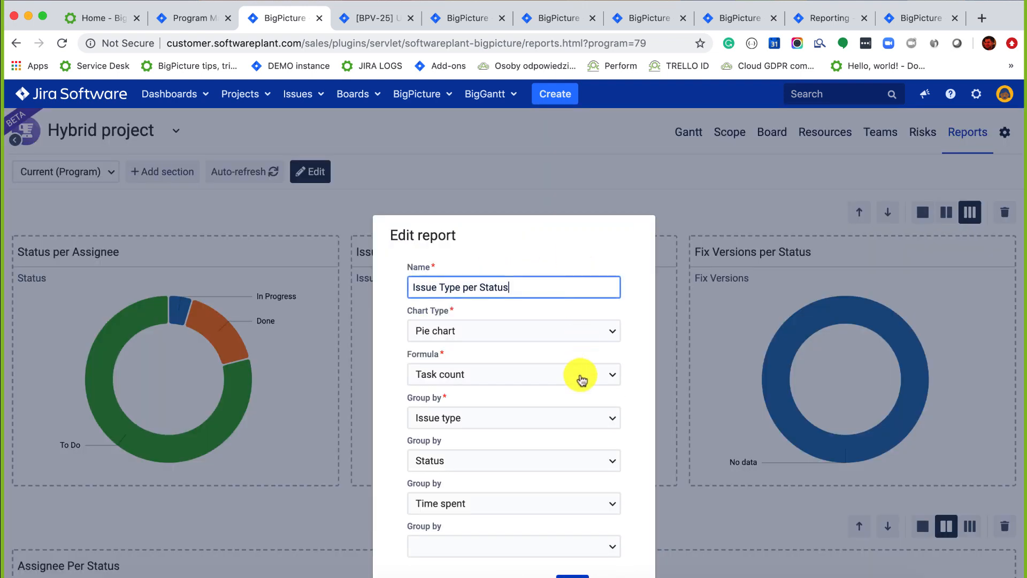
click(471, 418)
scroll(479, 369, down, 3)
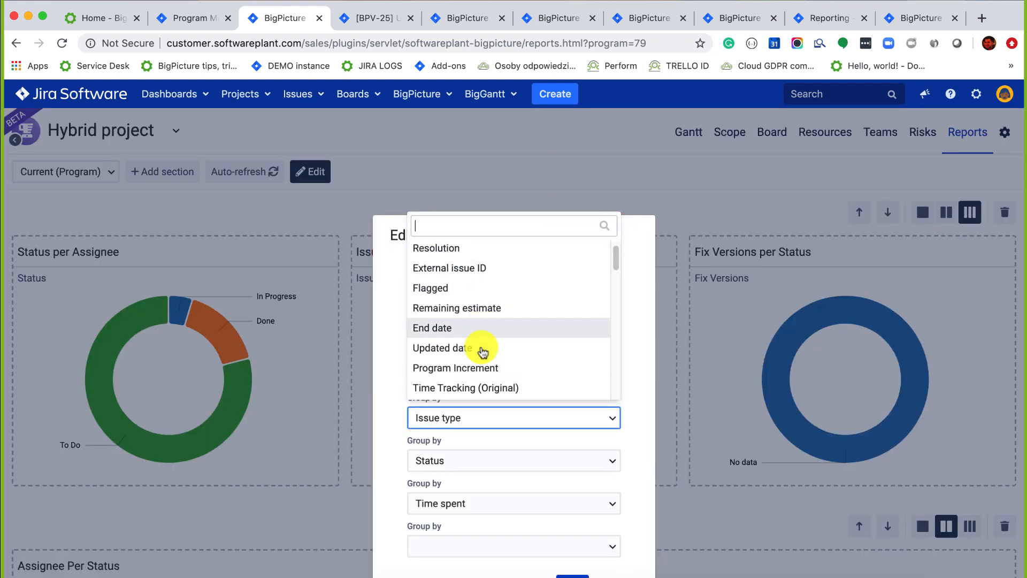
scroll(481, 348, down, 10)
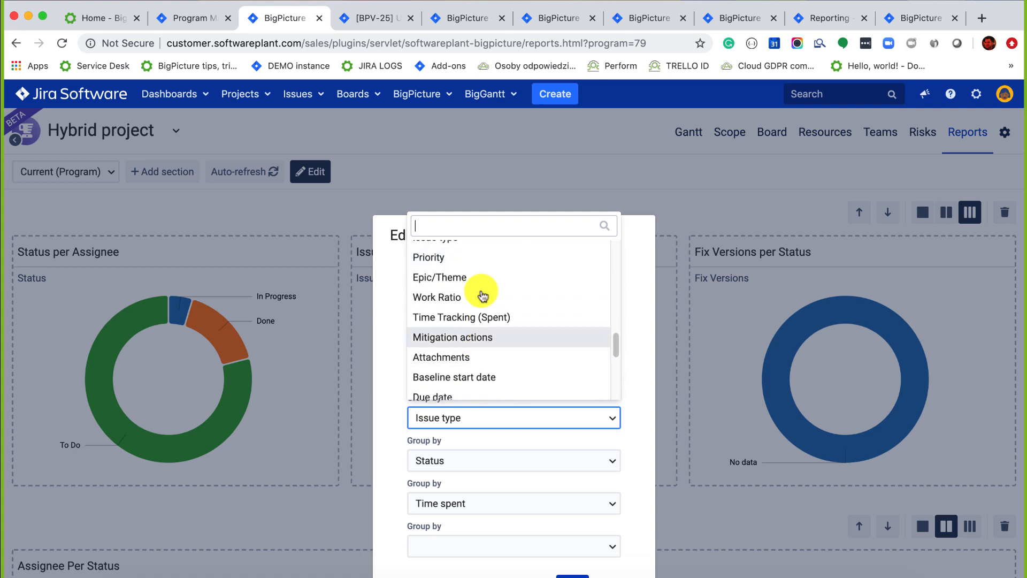
click(484, 192)
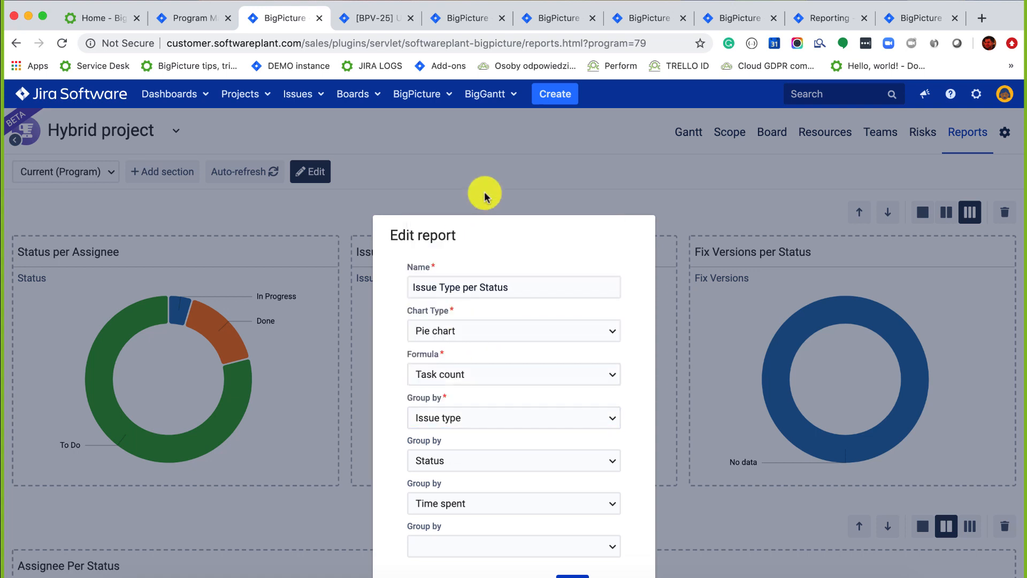
click(459, 415)
scroll(468, 379, down, 10)
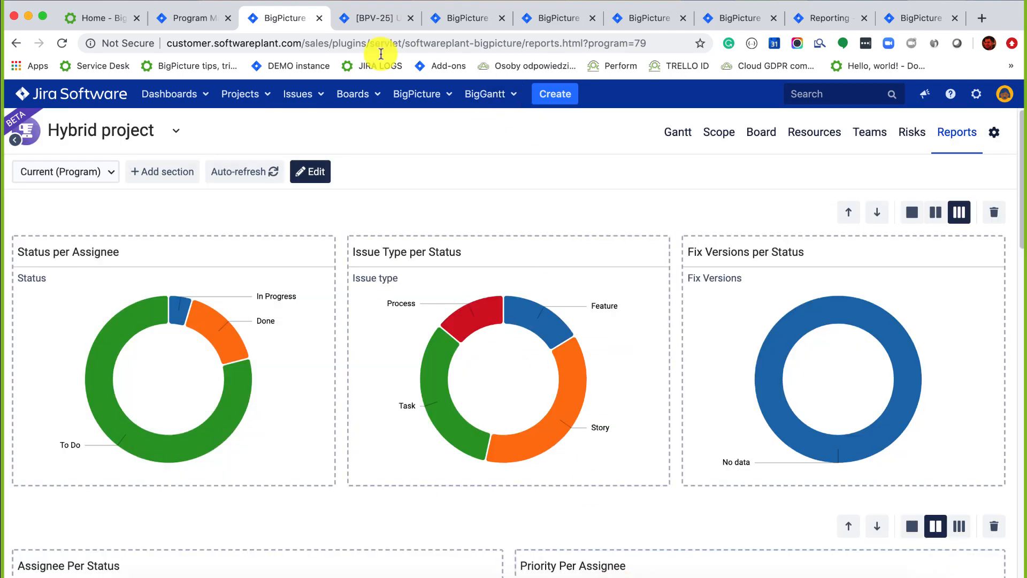
click(203, 20)
click(294, 18)
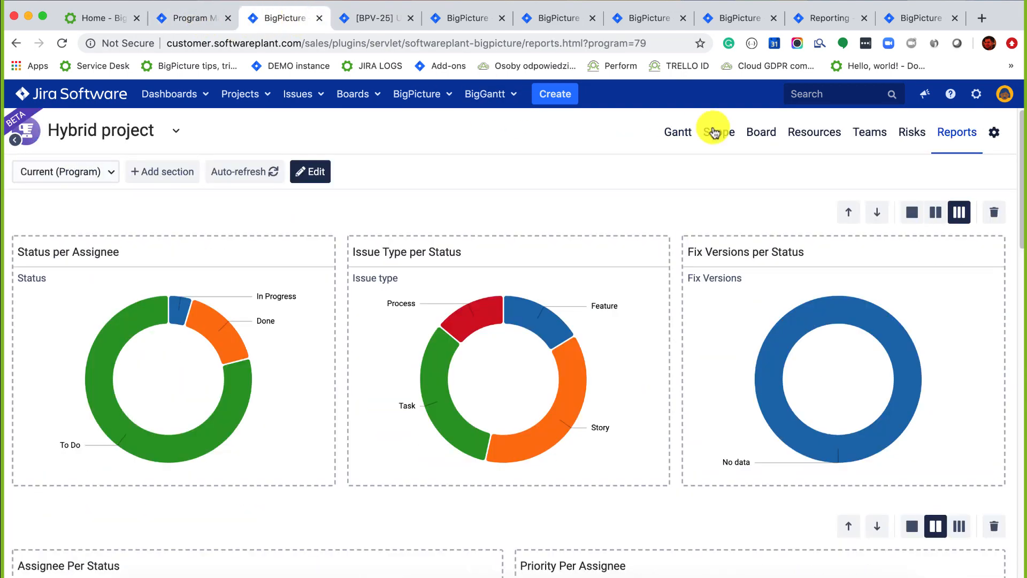
Open the Hybrid project's Gantt chart with task grouping turned off, no levels checked.
click(678, 134)
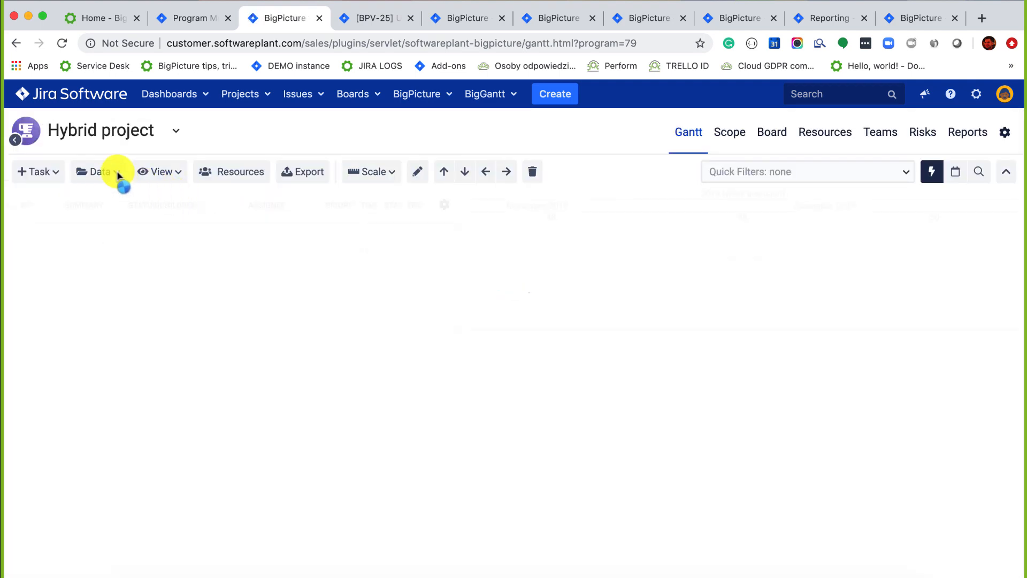
click(115, 173)
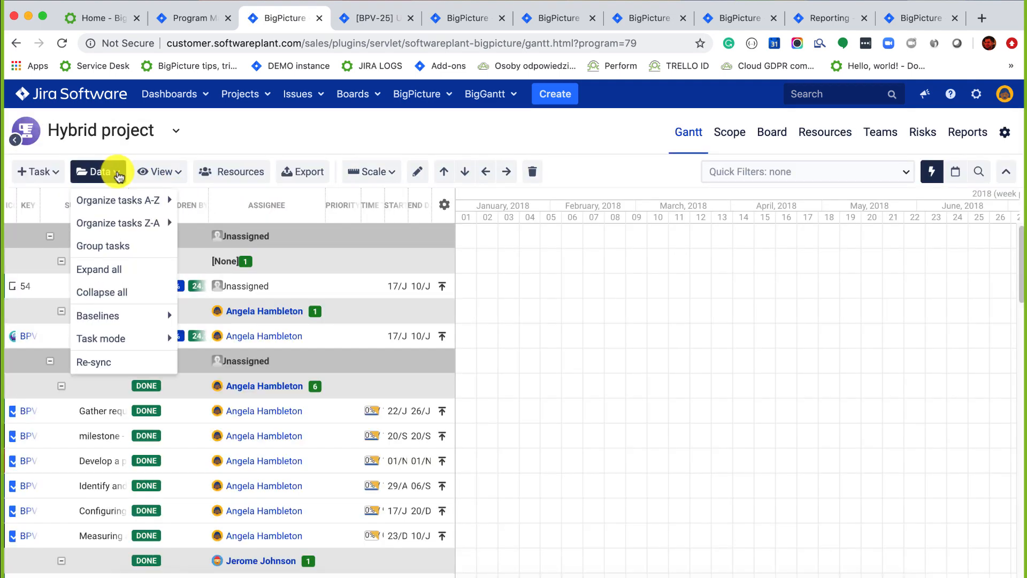
click(107, 247)
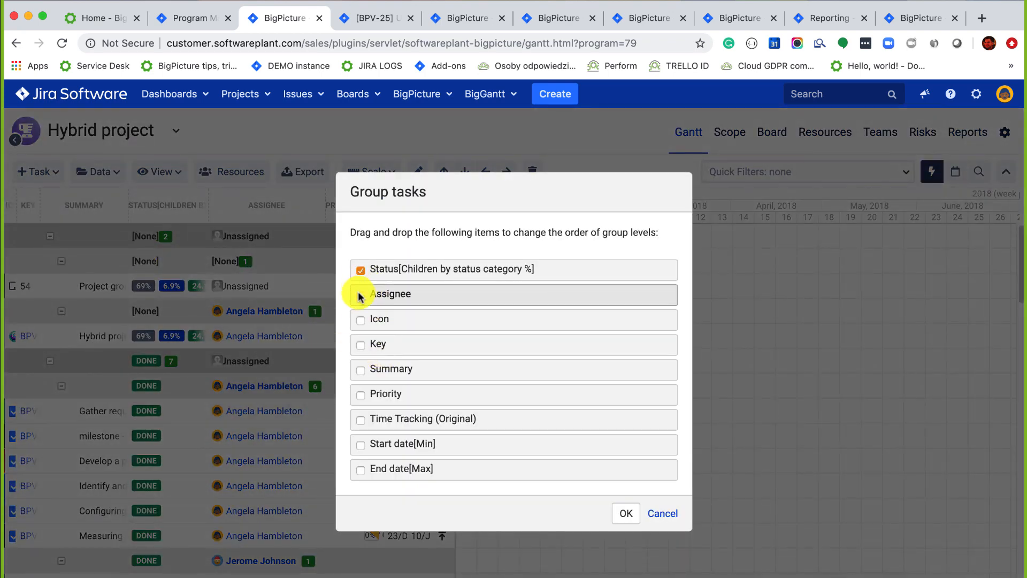
click(625, 512)
Expand every level of the task hierarchy and scroll through the full task list.
click(103, 172)
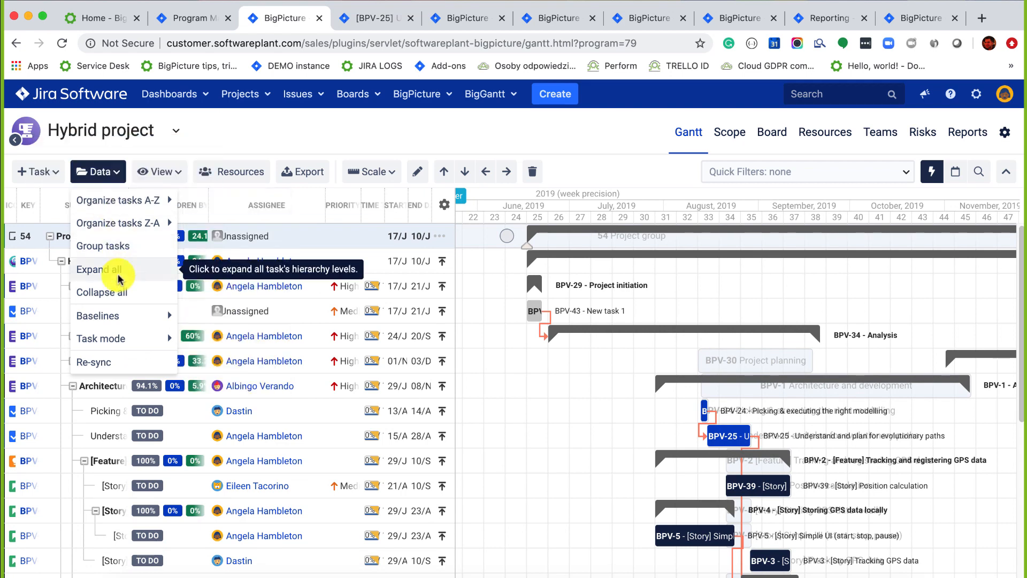
mouse_move(119, 317)
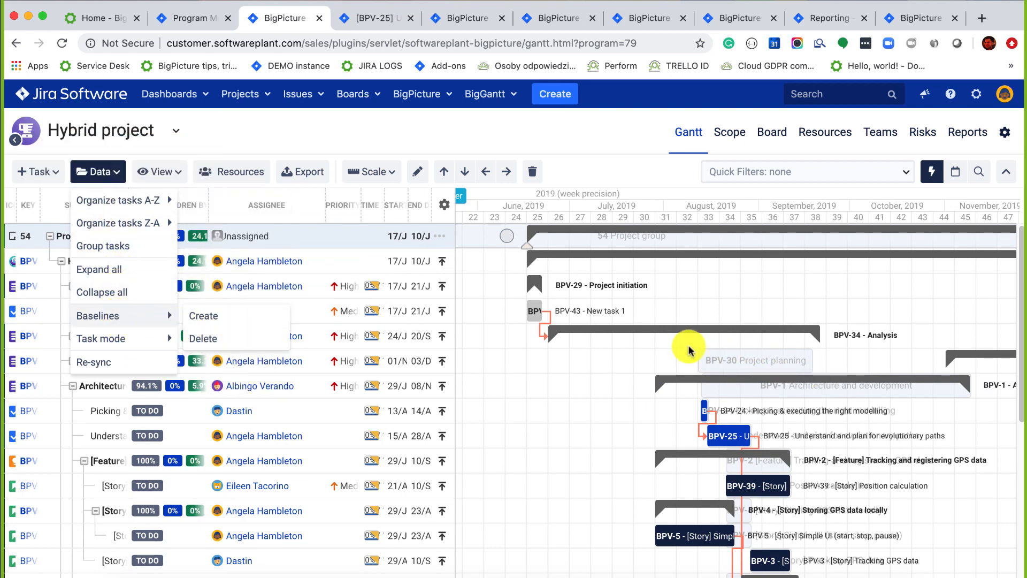
scroll(736, 351, up, 5)
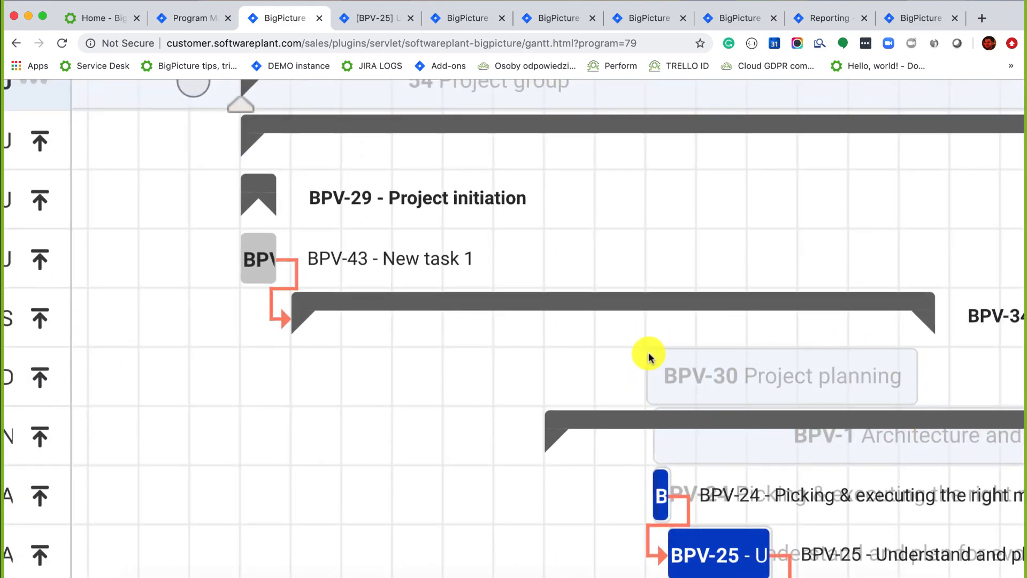
scroll(639, 350, down, 5)
scroll(639, 350, down, 1)
scroll(640, 350, up, 3)
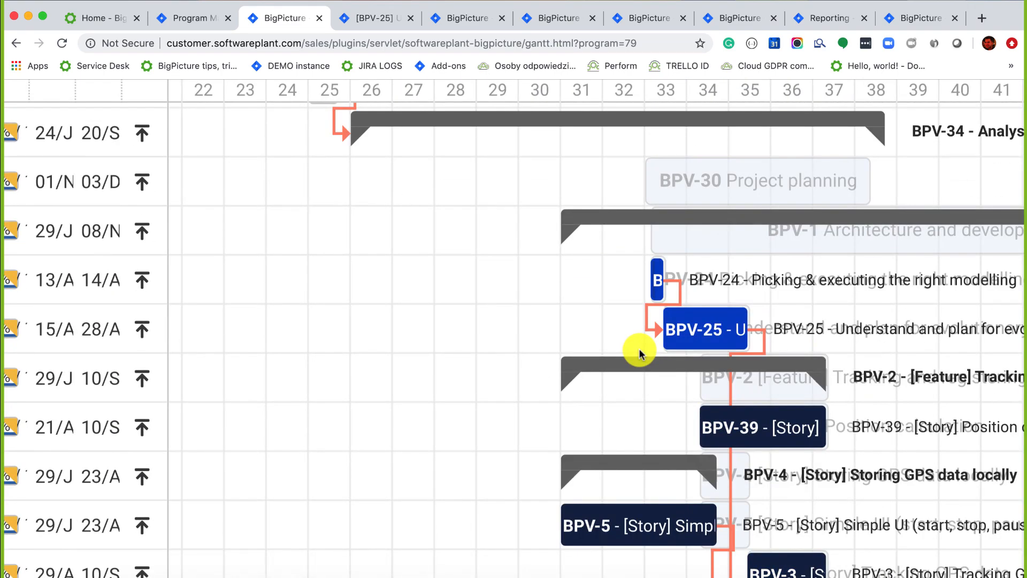
scroll(640, 350, down, 5)
scroll(639, 349, down, 10)
scroll(639, 348, up, 7)
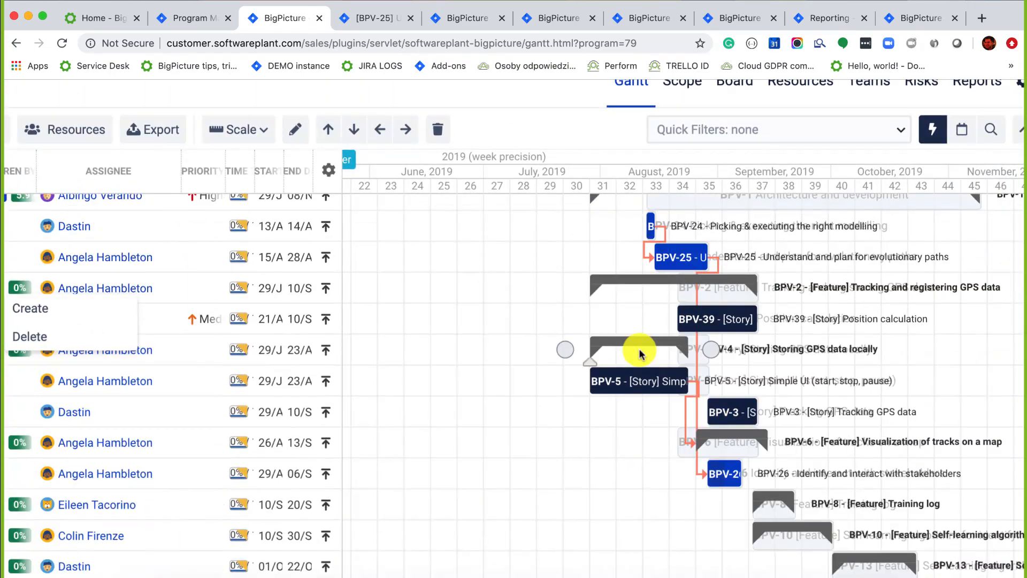
scroll(541, 293, down, 5)
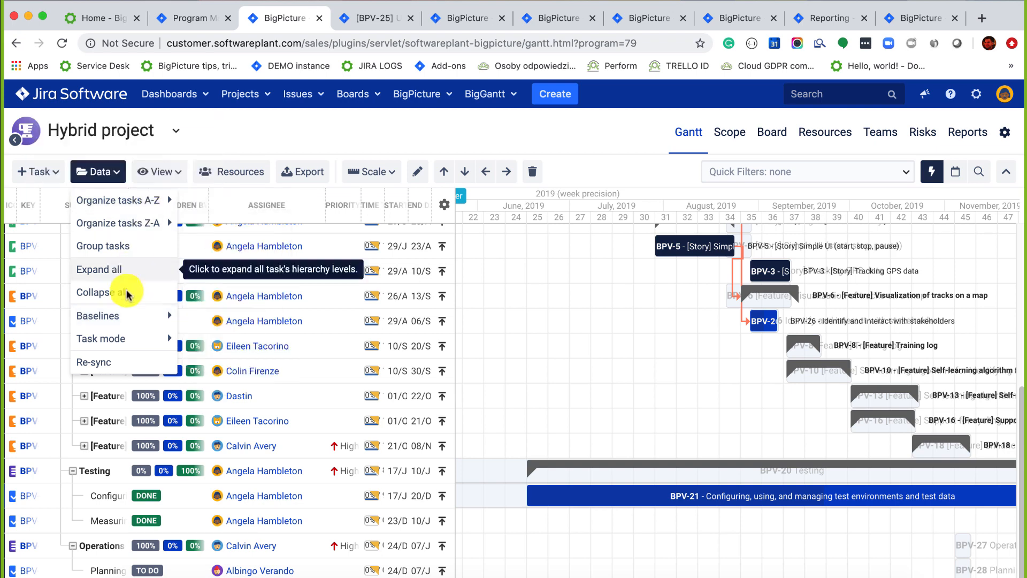
mouse_move(113, 340)
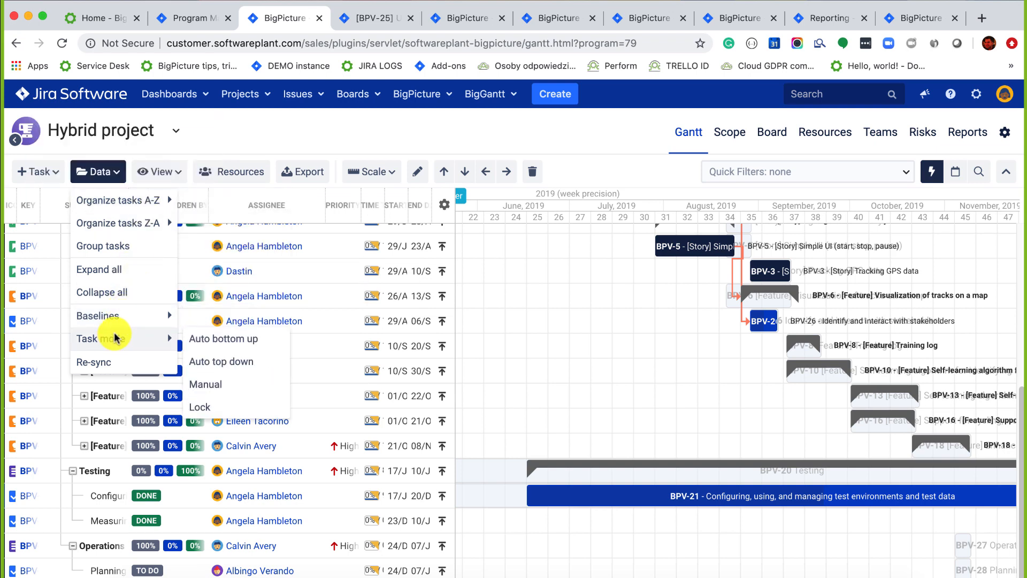
scroll(615, 310, up, 5)
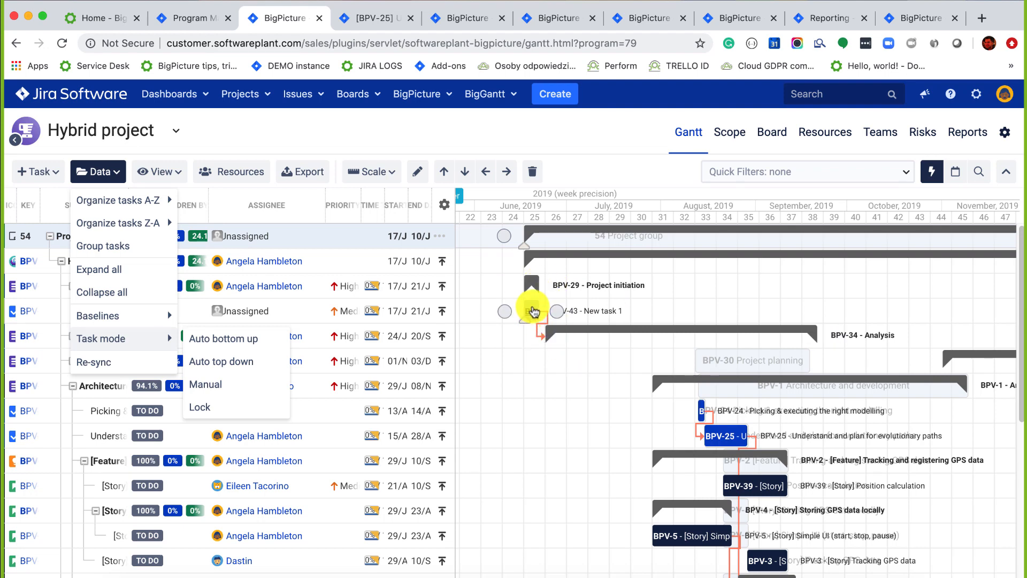
Shift New task 1 (BPV-43) later and stretch its end to 23 Aug in week 35.
drag(537, 303, 598, 311)
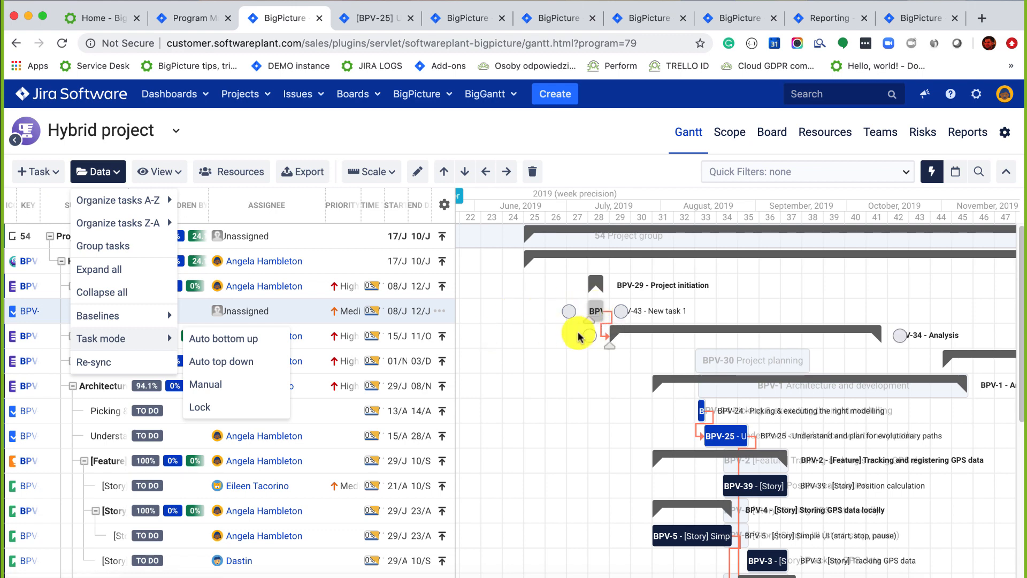
click(529, 323)
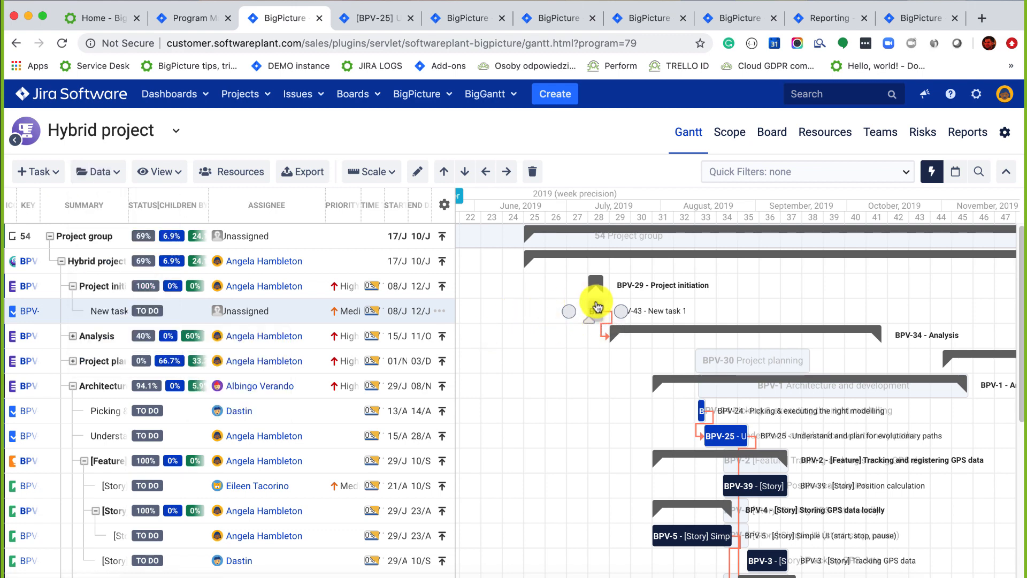
drag(604, 303, 680, 303)
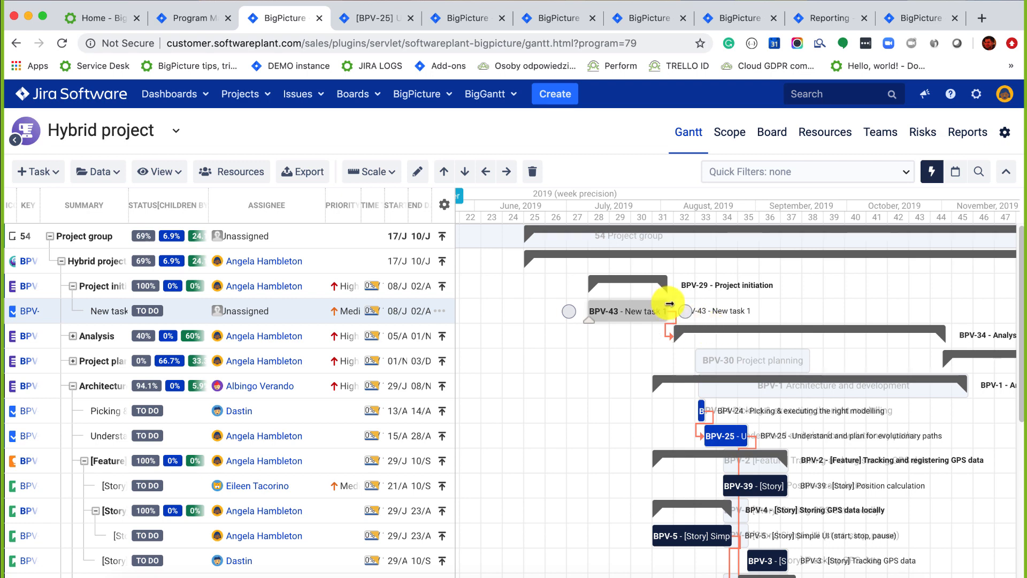
drag(670, 303, 749, 314)
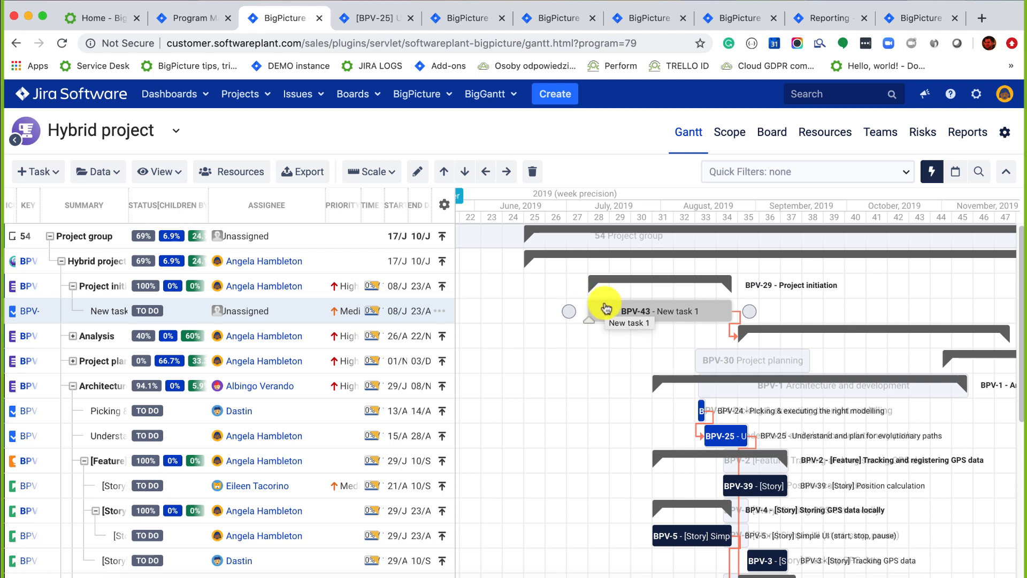
click(99, 171)
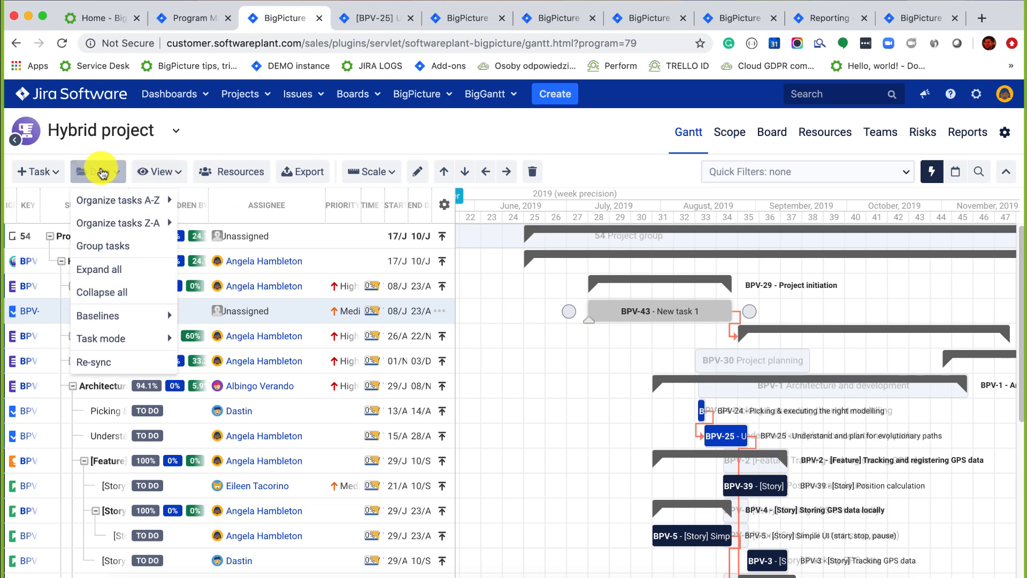
Switch tasks to Manual mode and move New task 1 earlier to run 29 Apr–14 Jun.
mouse_move(182, 337)
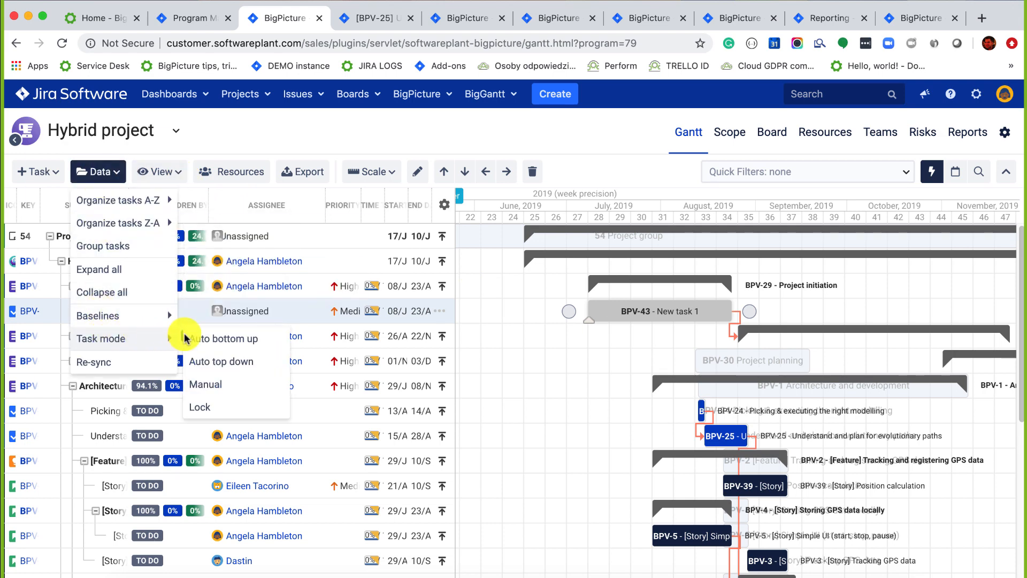
click(198, 380)
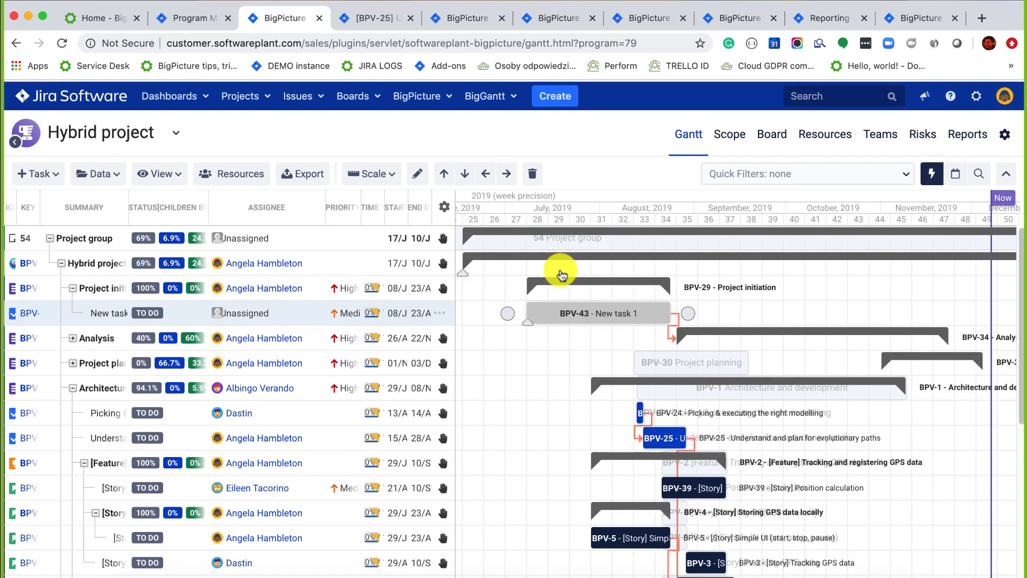
mouse_move(578, 311)
mouse_down()
mouse_move(442, 312)
mouse_move(652, 328)
mouse_up()
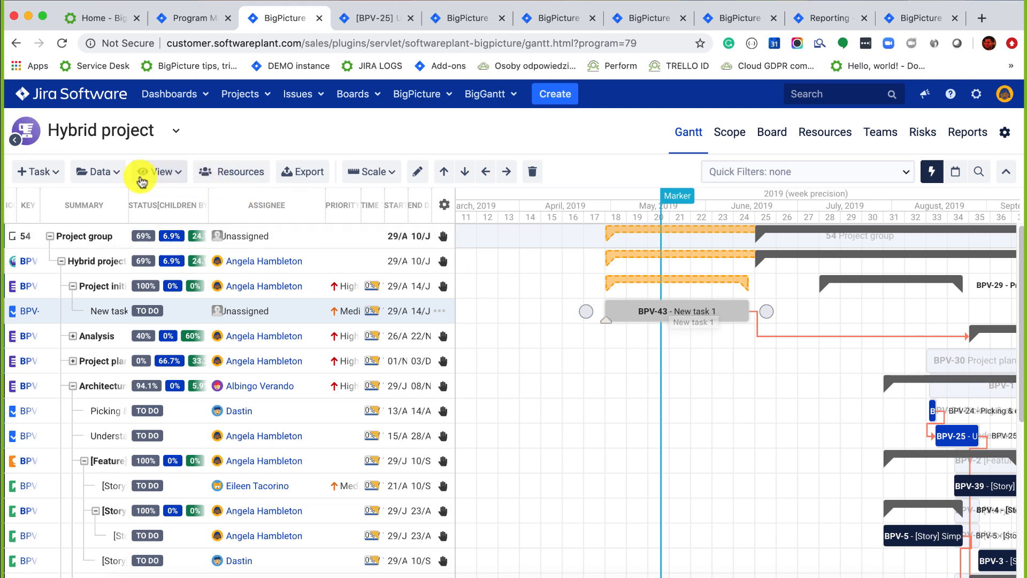
Move New task 1 later, then trim its start so it runs 10 Jun to 12 Jun.
click(107, 173)
mouse_move(126, 338)
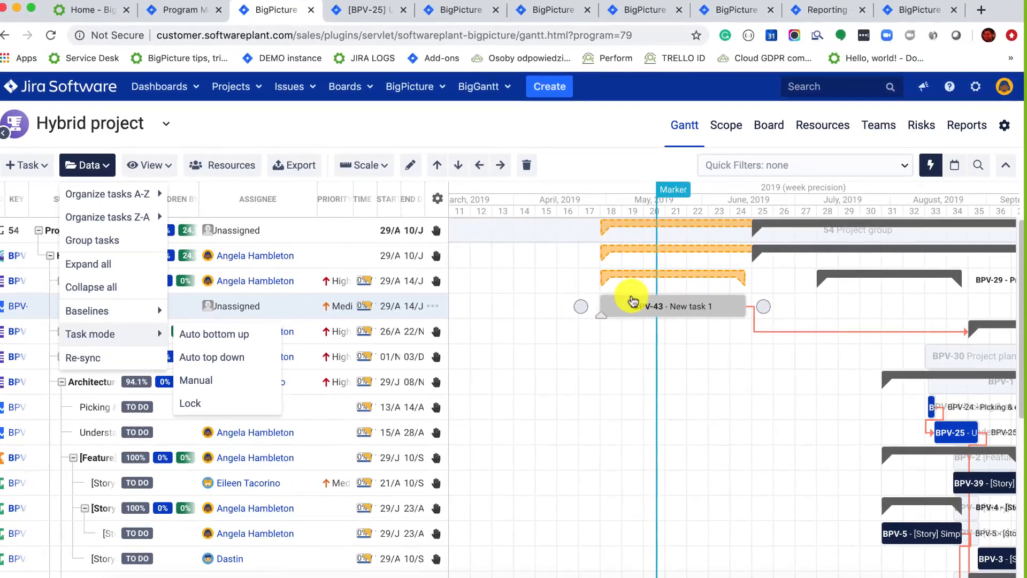
drag(644, 301, 709, 303)
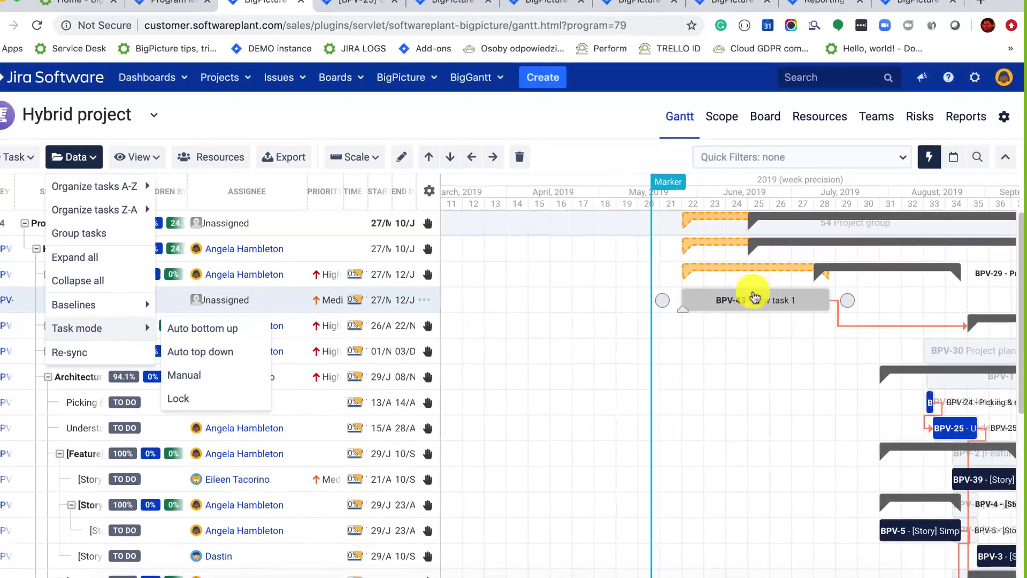
click(575, 158)
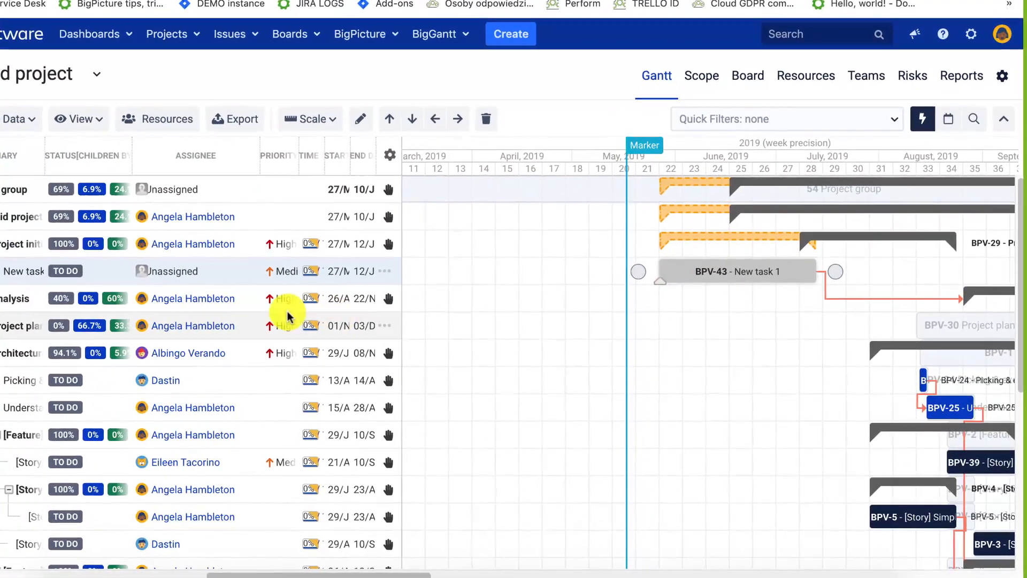
click(21, 121)
mouse_move(32, 295)
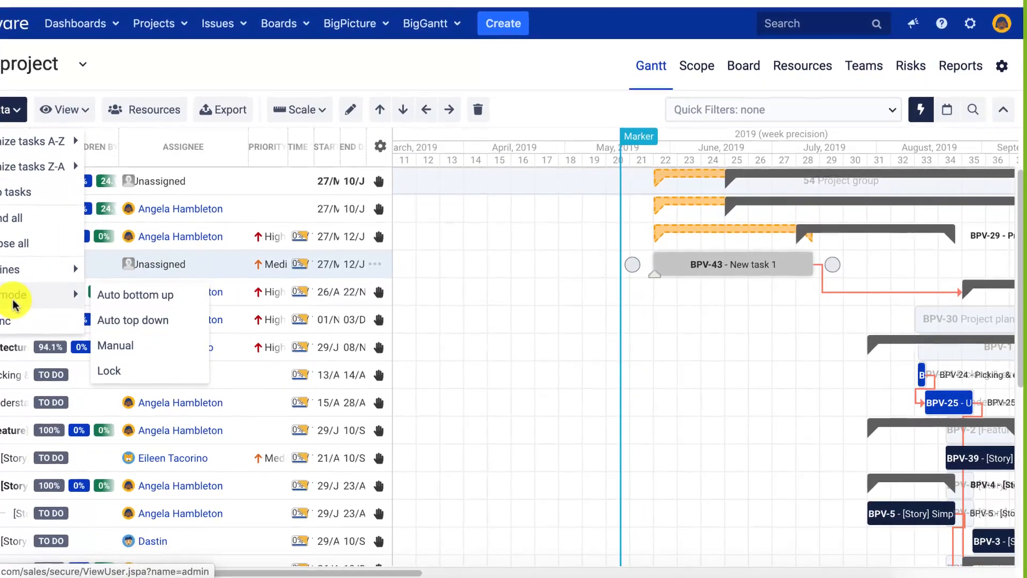
drag(648, 250, 691, 249)
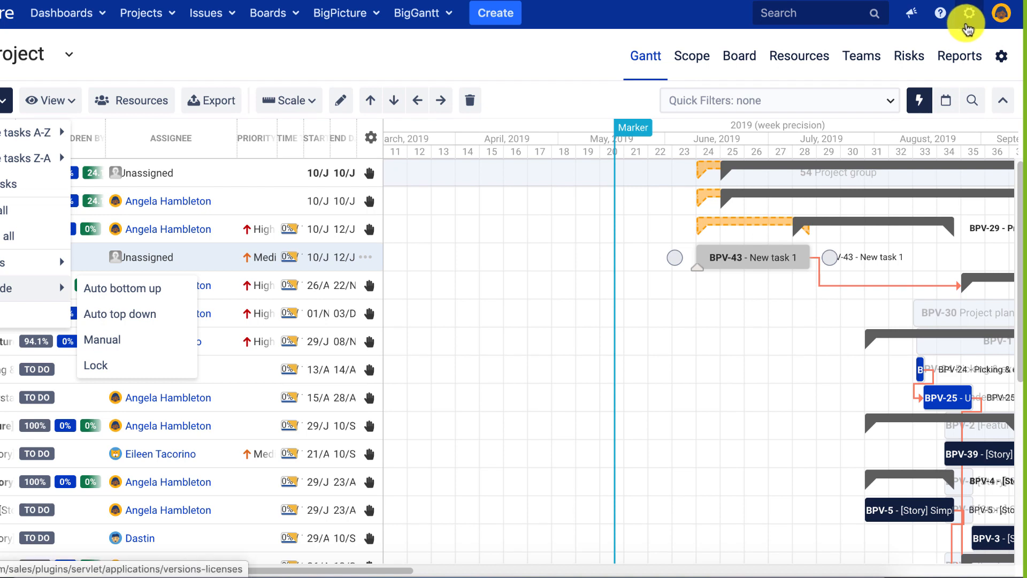
Go to Administration > Add-ons and open BigPicture's Task configuration page.
click(968, 28)
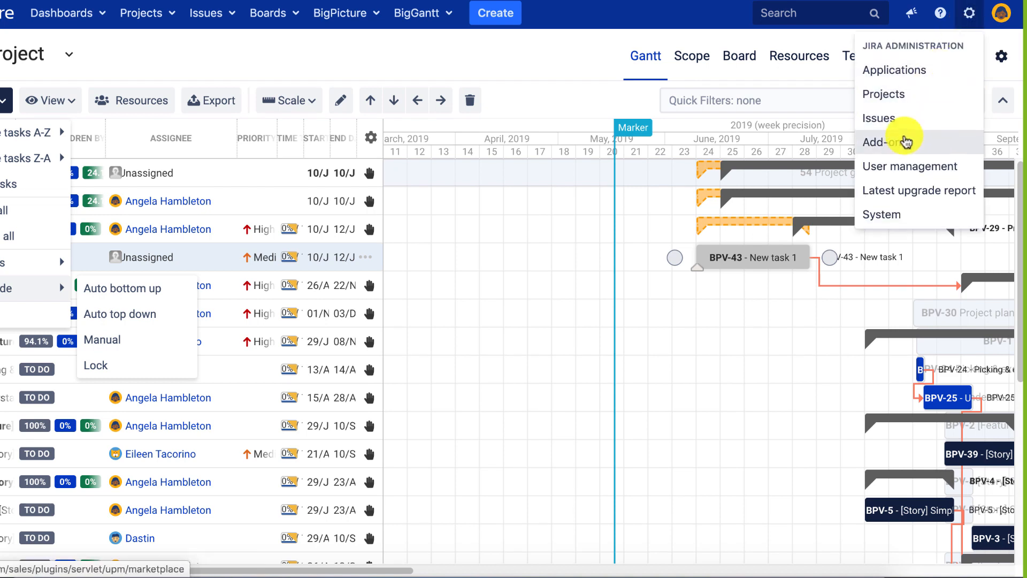
click(902, 146)
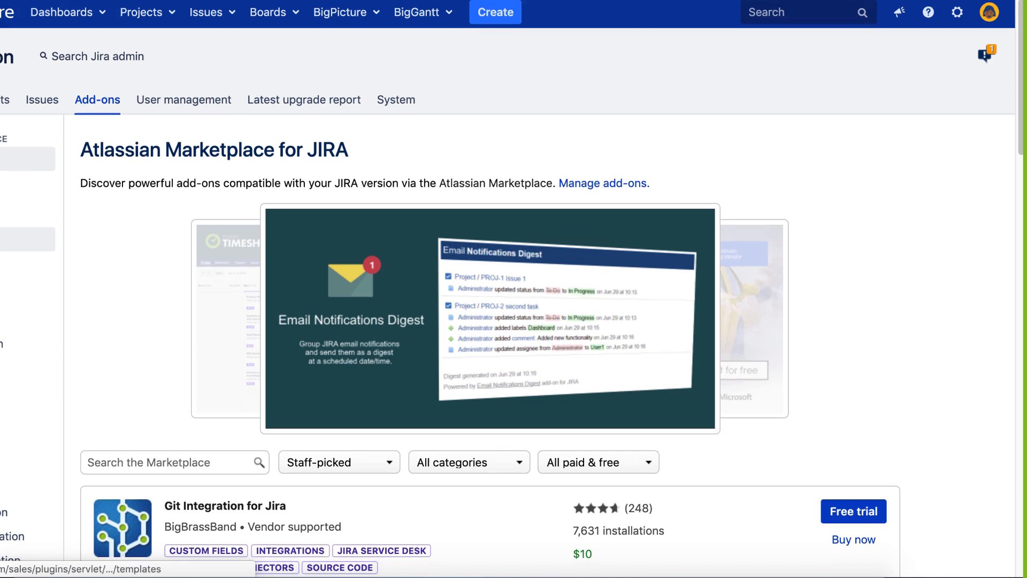
scroll(27, 240, down, 5)
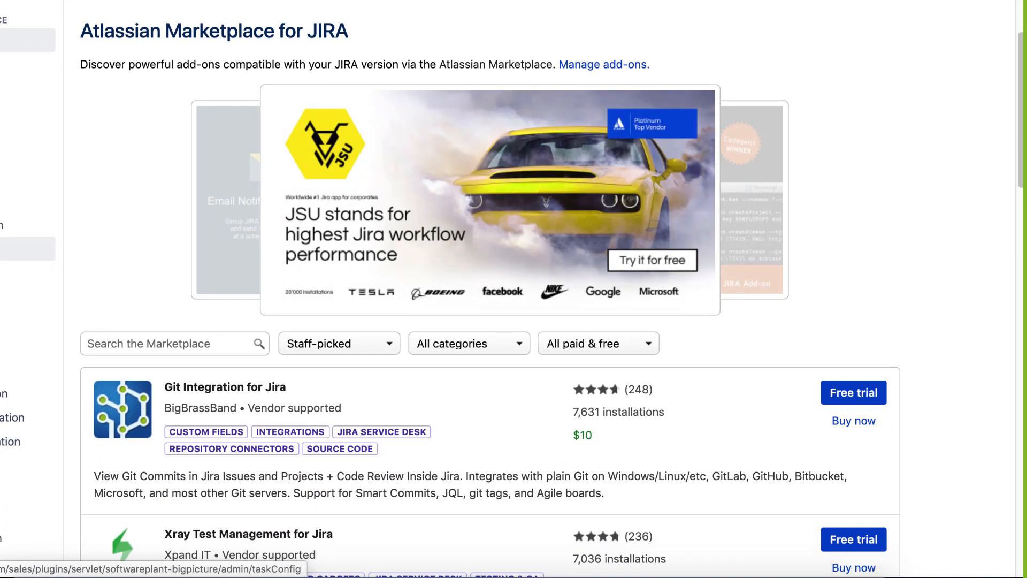
click(27, 249)
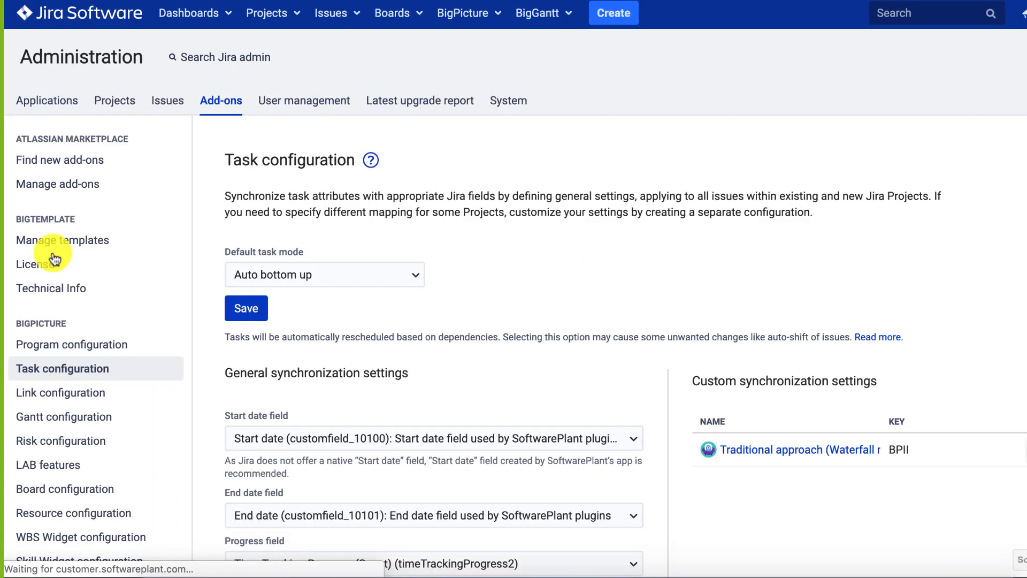
Inspect the End date field options without changing them, then open Link configuration.
scroll(435, 311, down, 3)
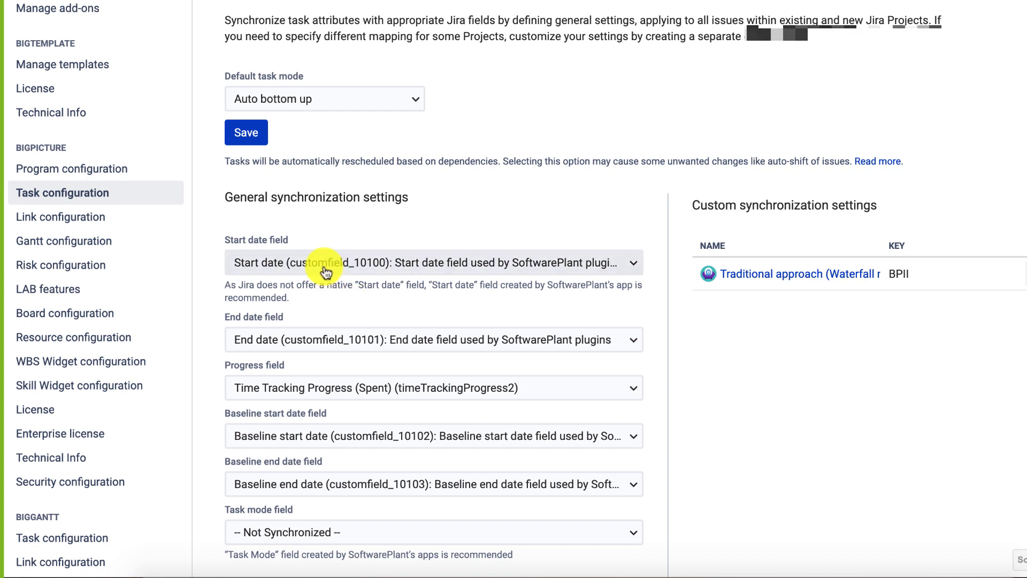
click(288, 340)
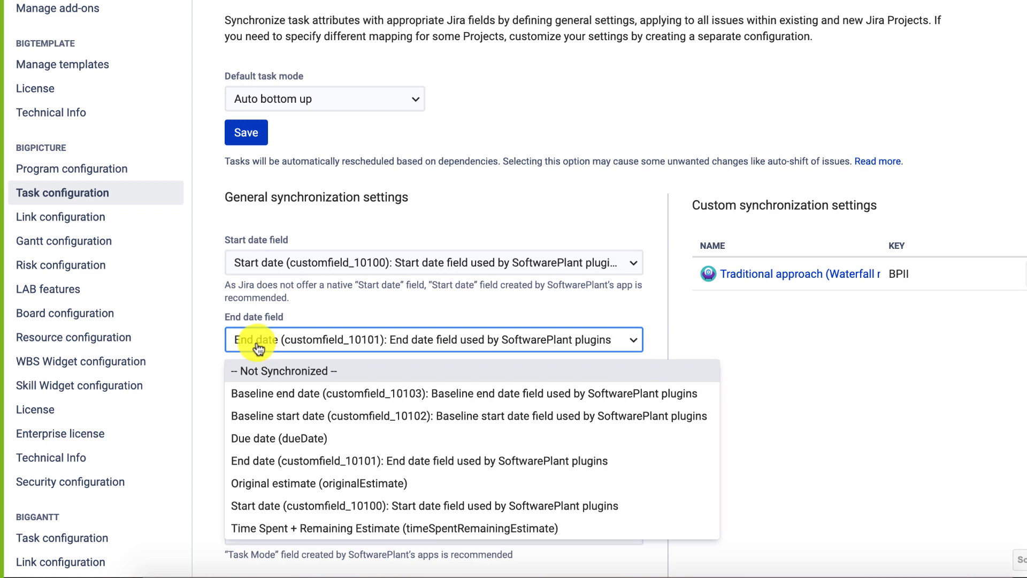
click(209, 337)
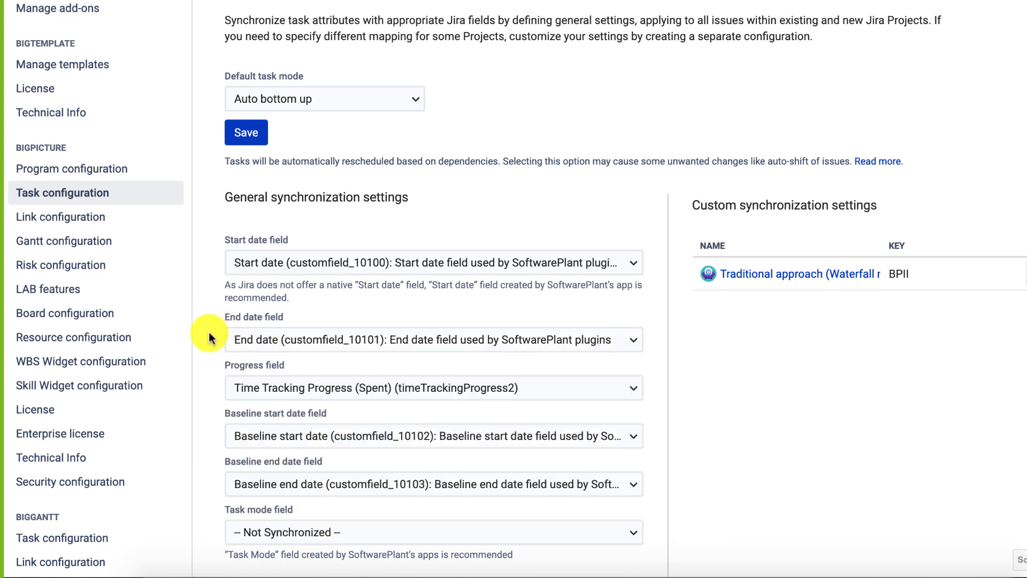
scroll(223, 456, down, 3)
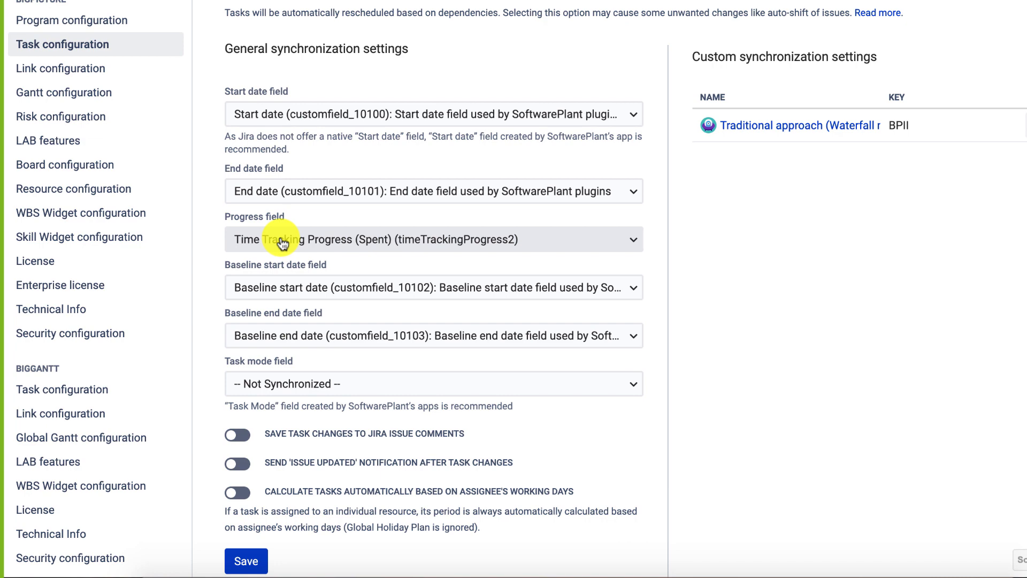
click(101, 71)
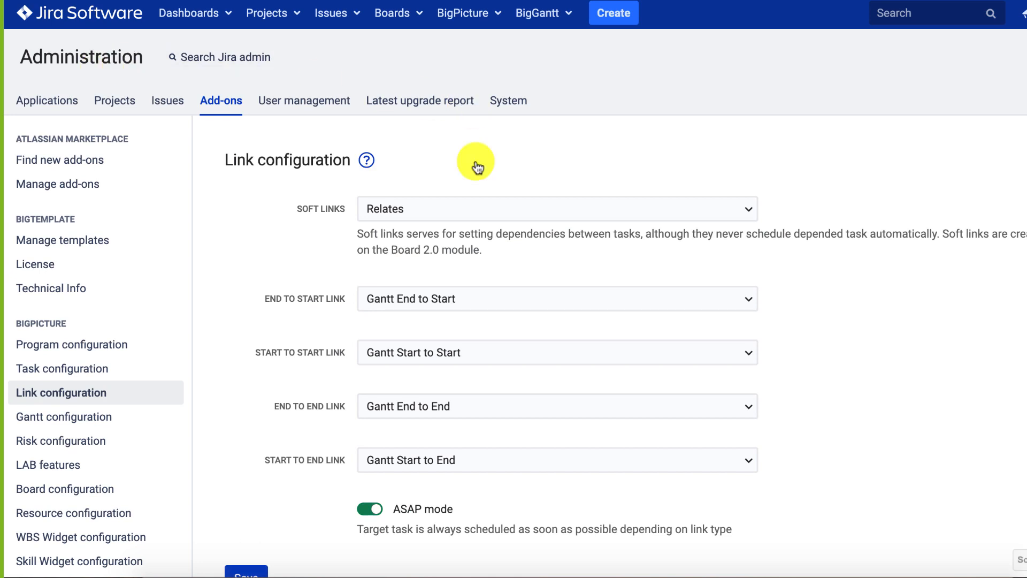
click(428, 295)
click(299, 277)
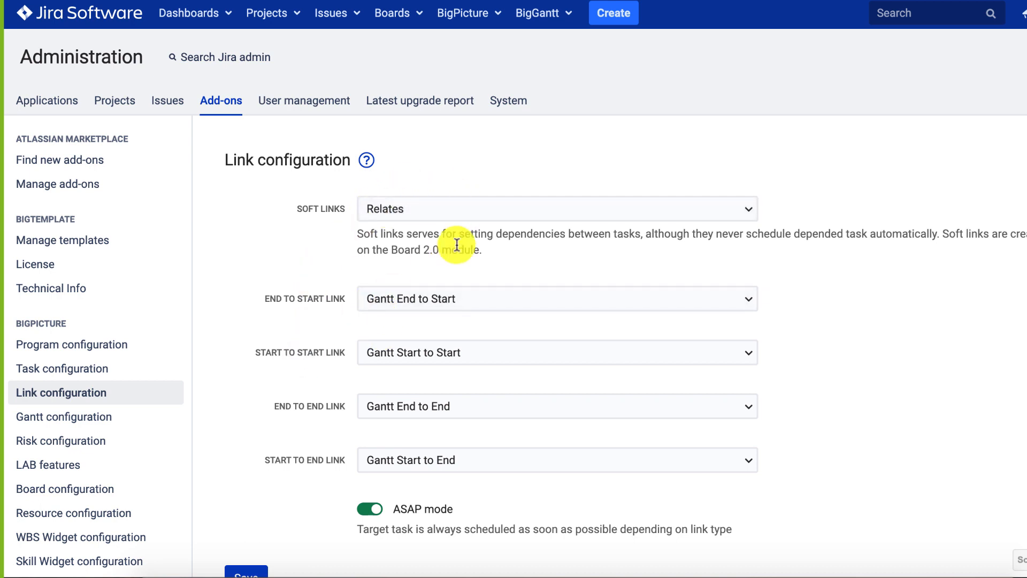
click(400, 296)
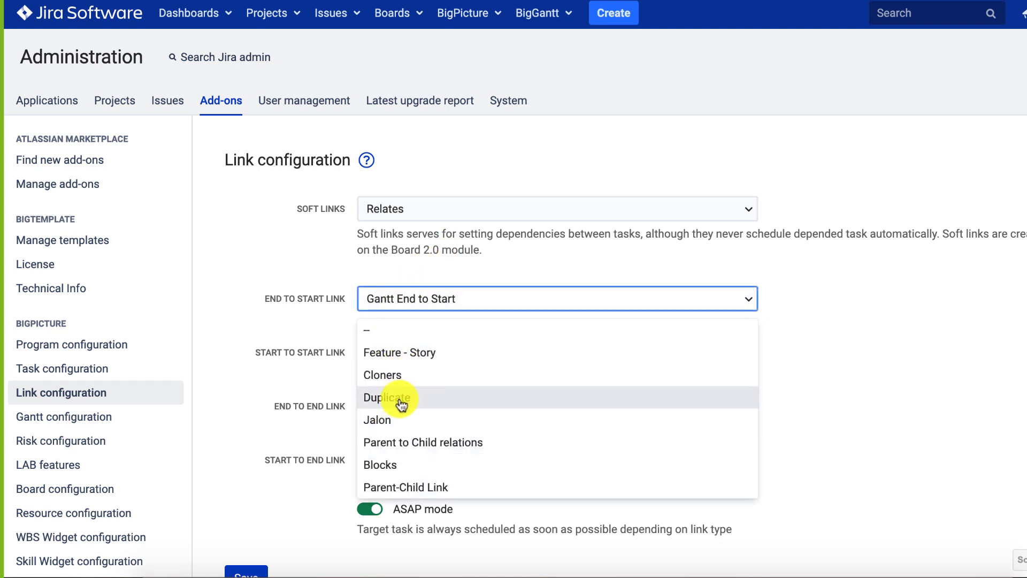
click(238, 318)
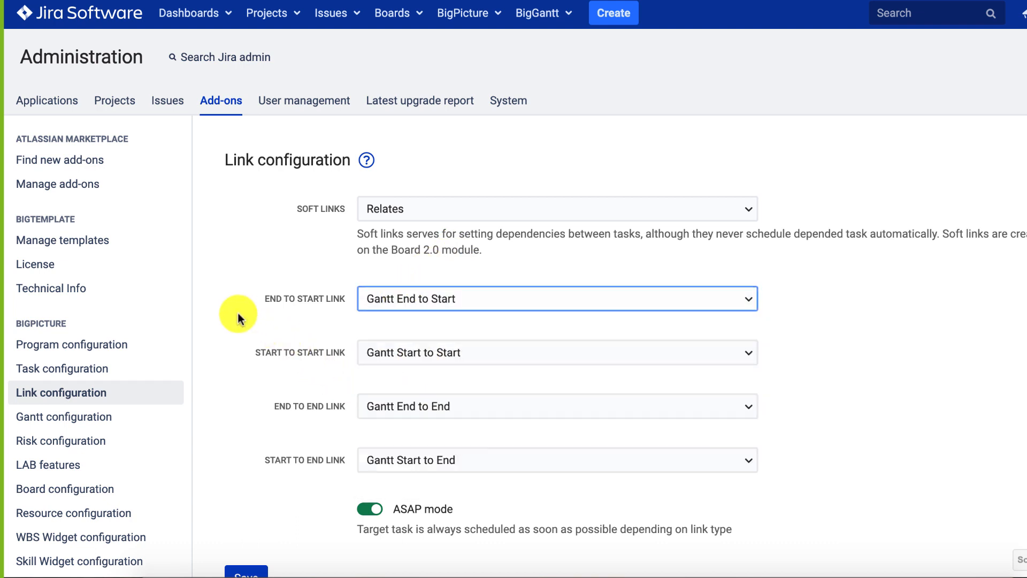
Open Risk configuration to view the Probability and Consequence custom field mappings.
click(74, 436)
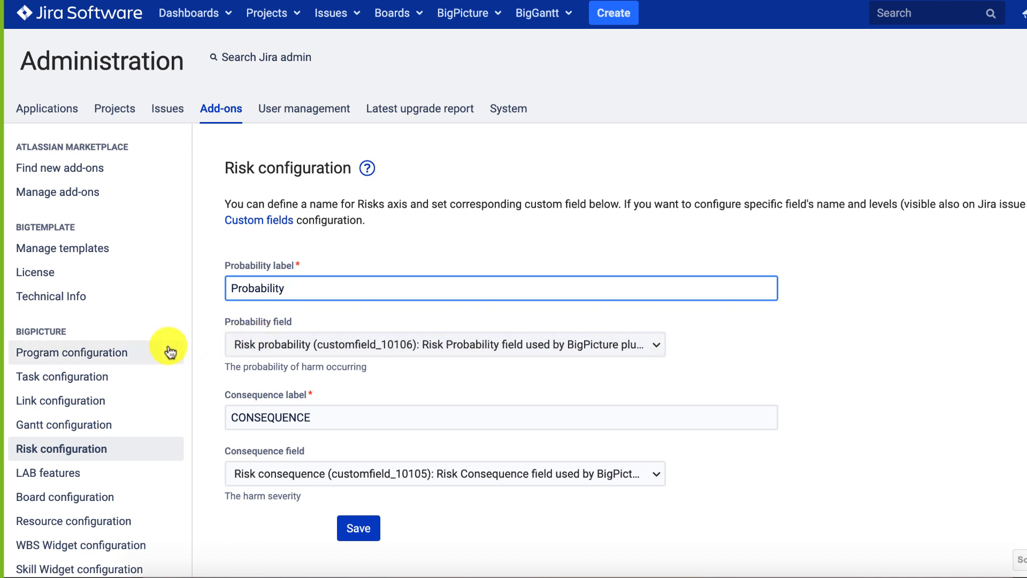
scroll(122, 378, down, 2)
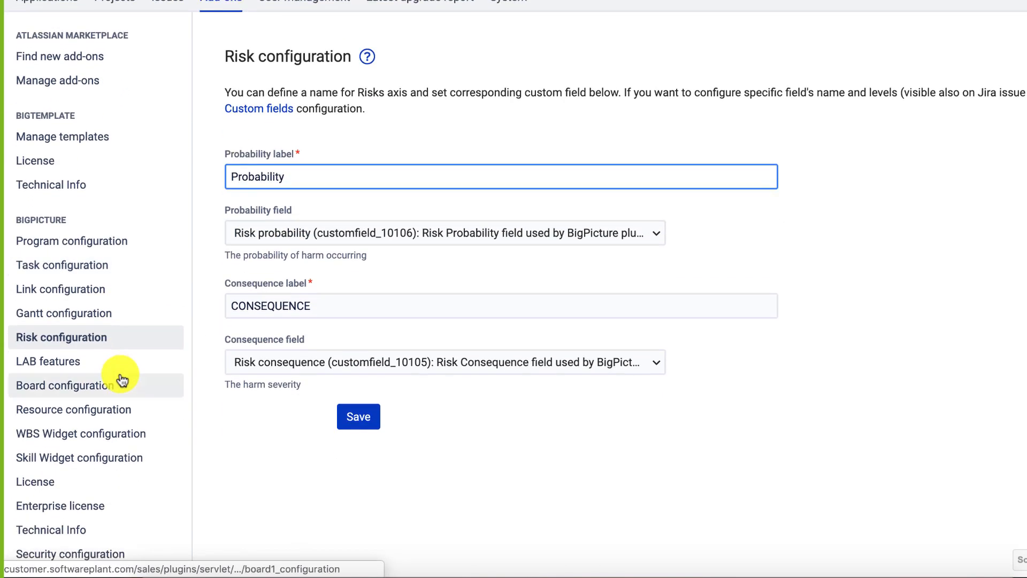
In Resource configuration, list the Team task field choices, then go back to Task configuration.
click(58, 416)
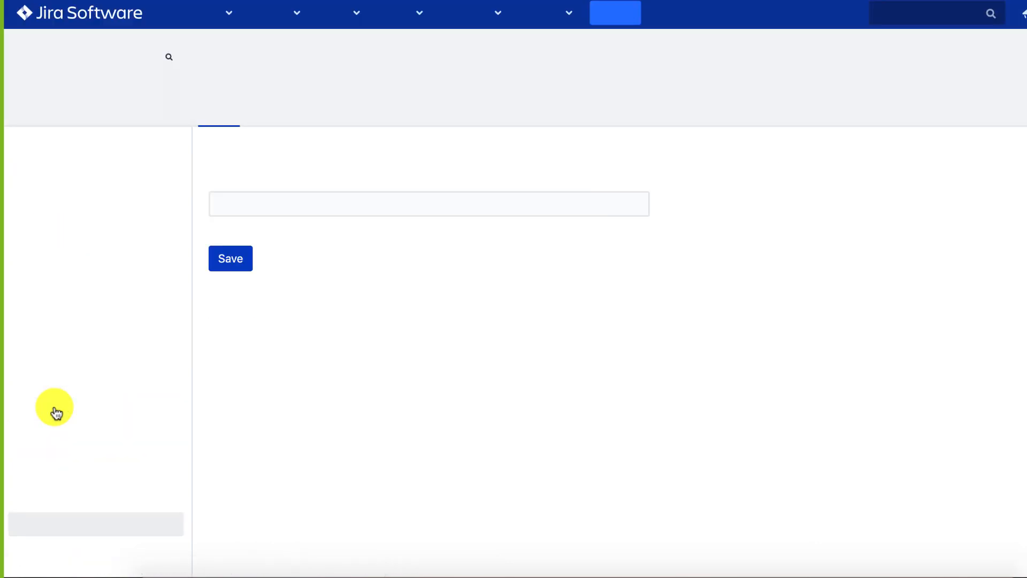
click(314, 207)
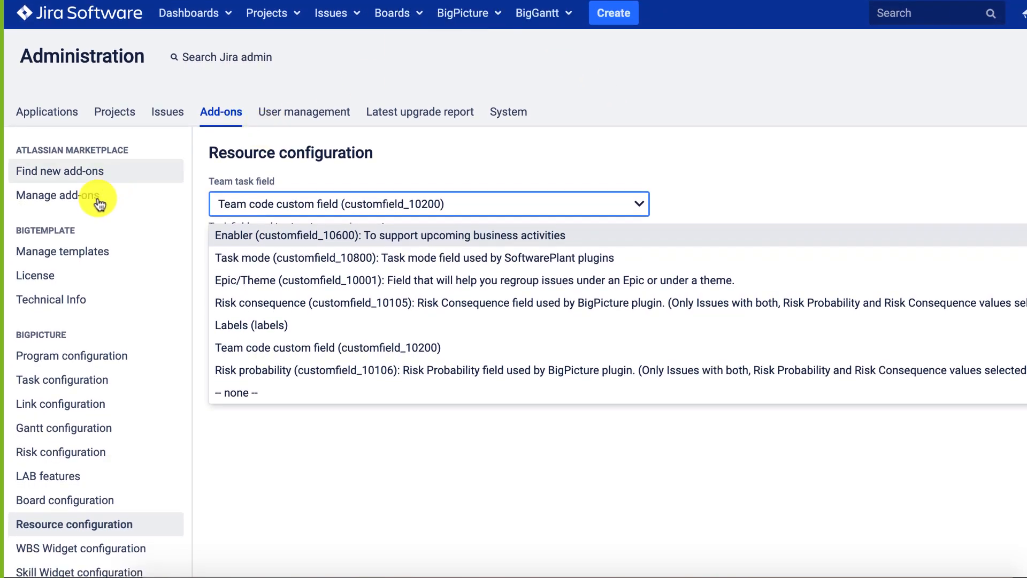
click(63, 379)
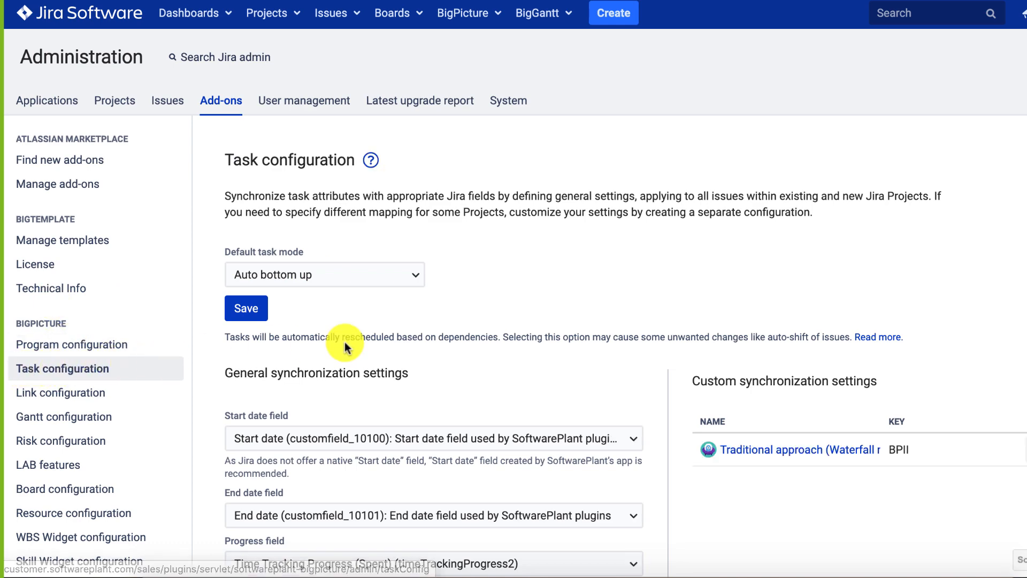
Switch to the Gantt module from the BigPicture top-bar menu for the Hybrid project.
scroll(345, 345, down, 3)
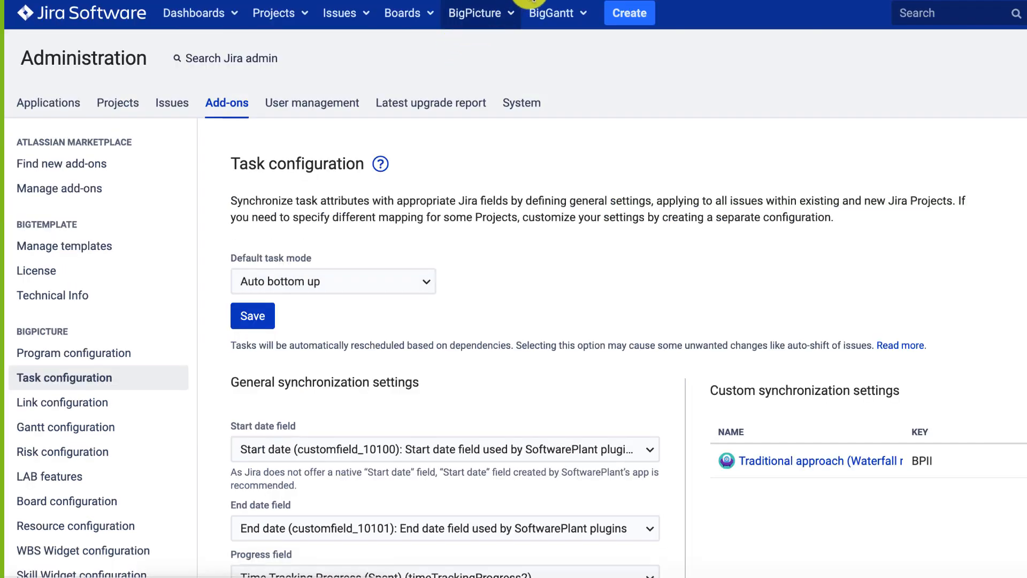
click(478, 14)
click(480, 68)
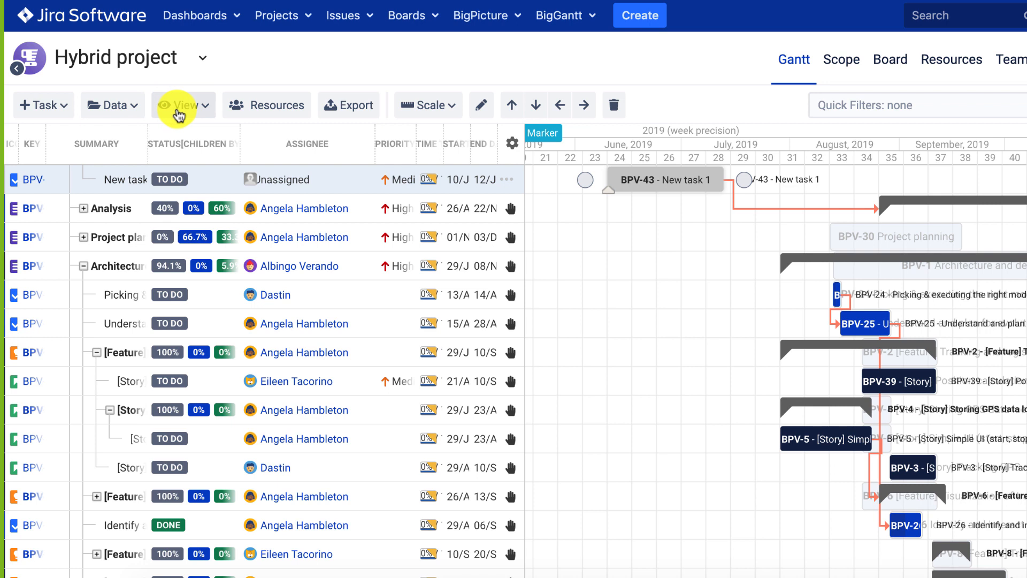
Set the Gantt layout to Compact and show markers on the timeline.
click(181, 110)
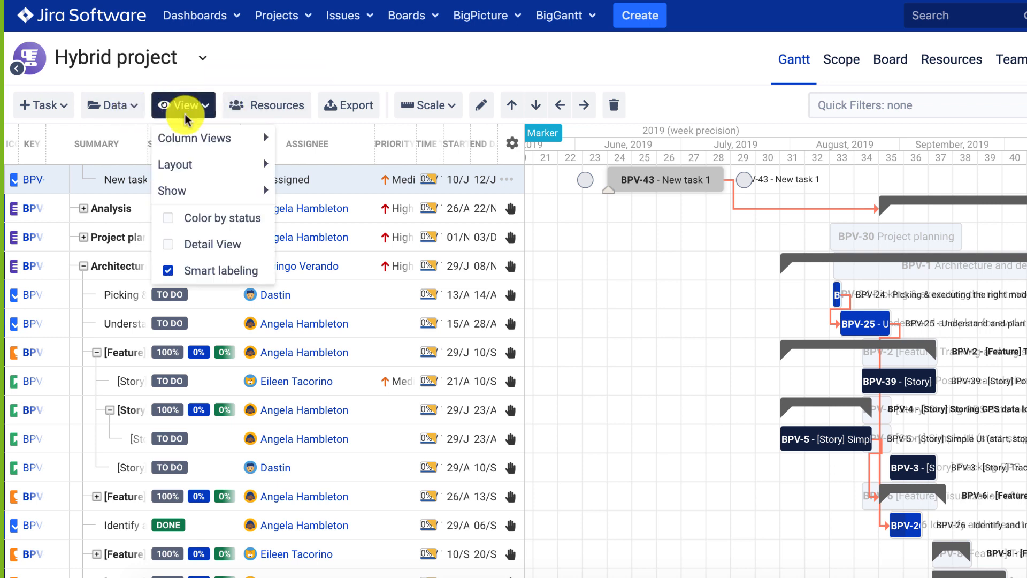
mouse_move(209, 138)
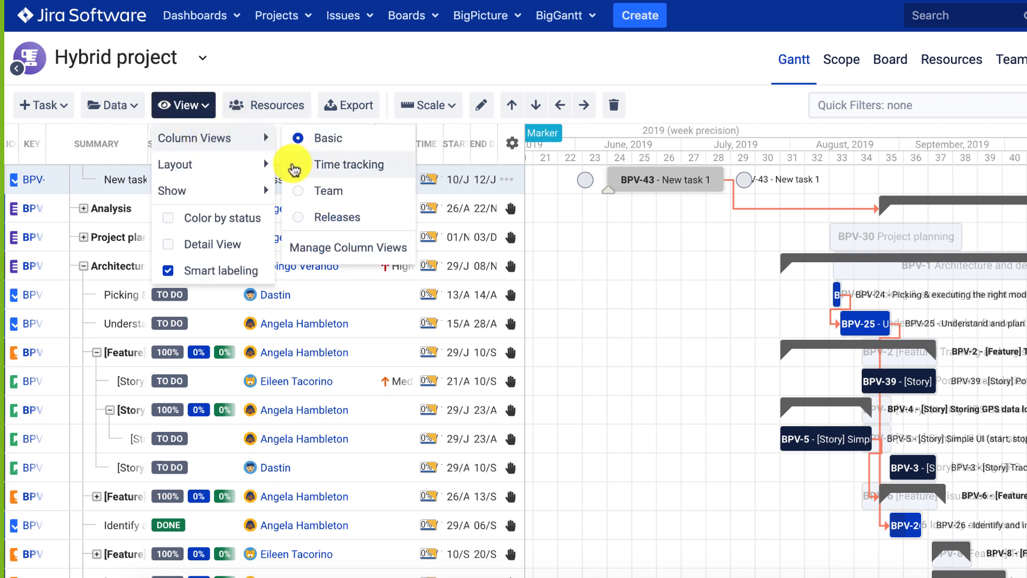
mouse_move(230, 164)
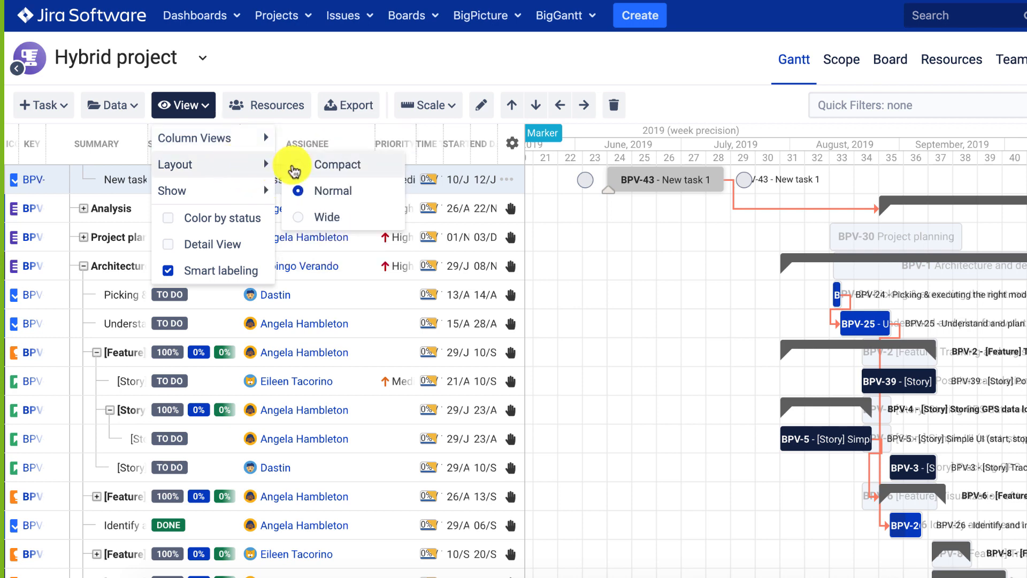
click(294, 167)
mouse_move(241, 192)
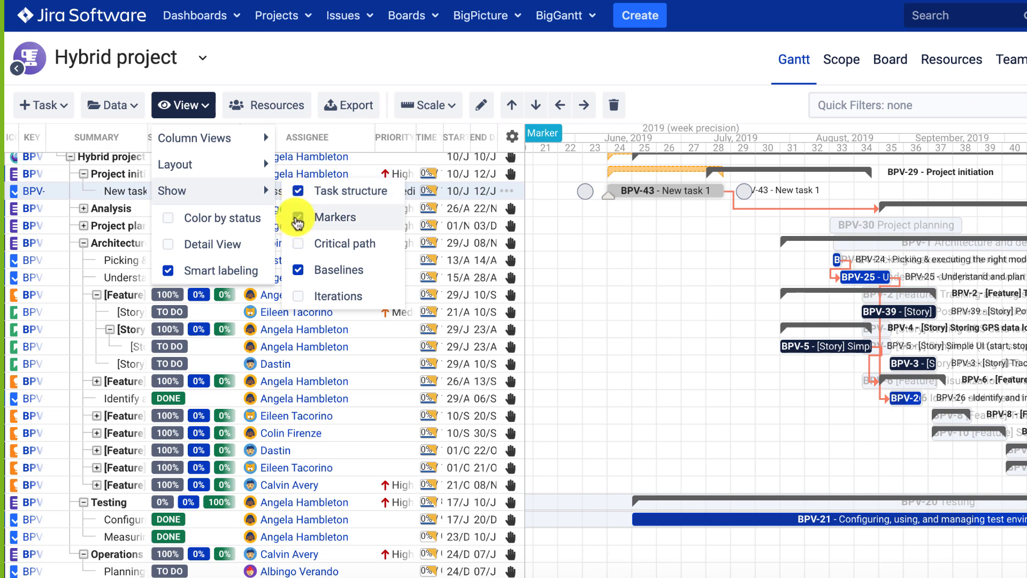
click(297, 220)
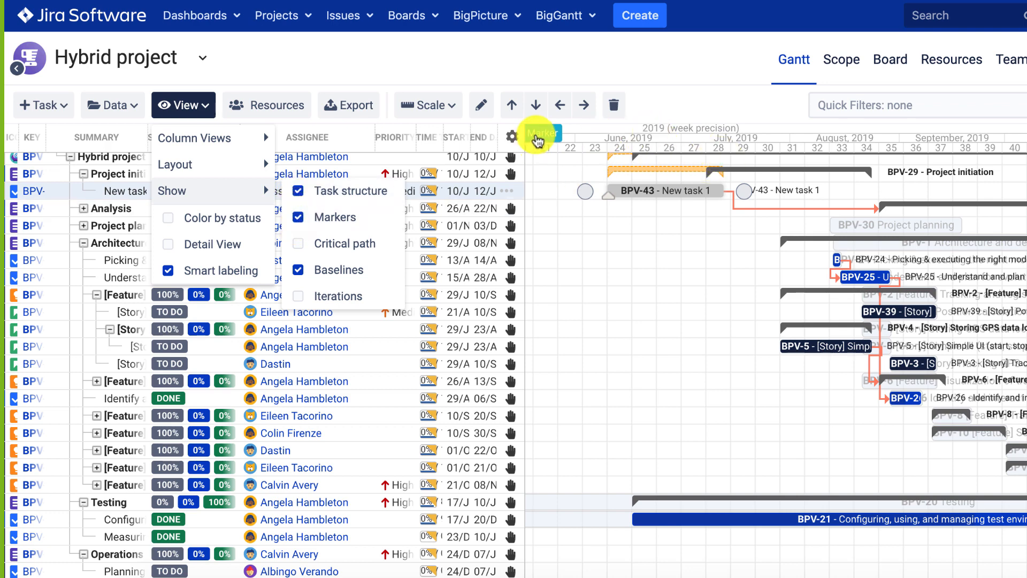
Show iterations, leaving critical path and baselines off, and shorten BPV-25 to end earlier.
scroll(616, 202, left, 4)
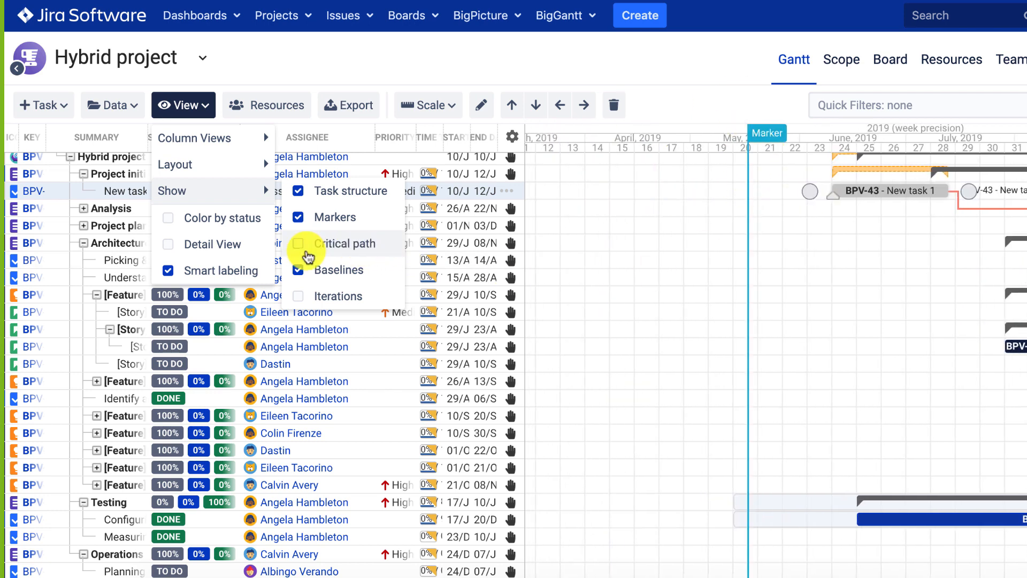
click(308, 257)
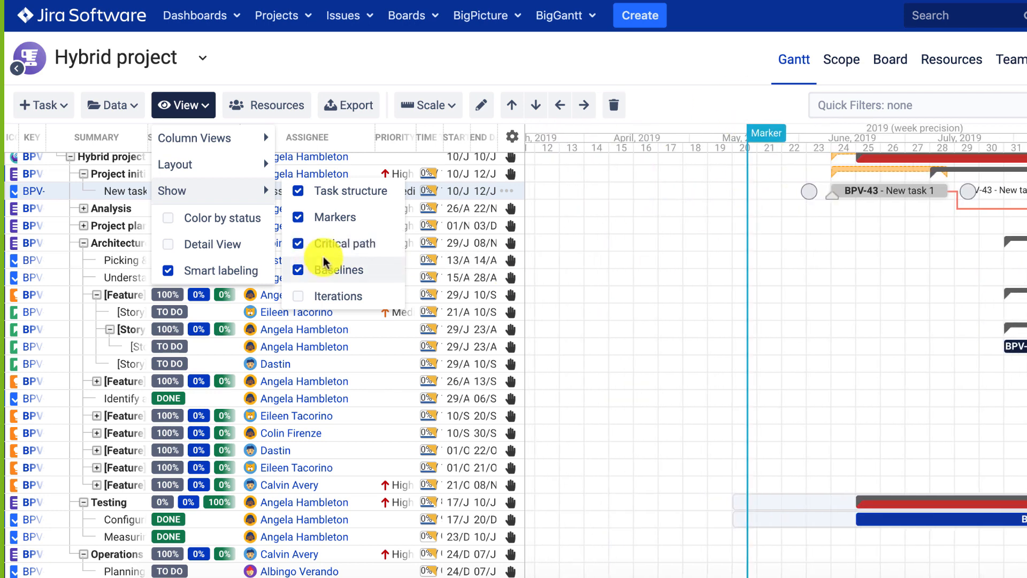
click(303, 276)
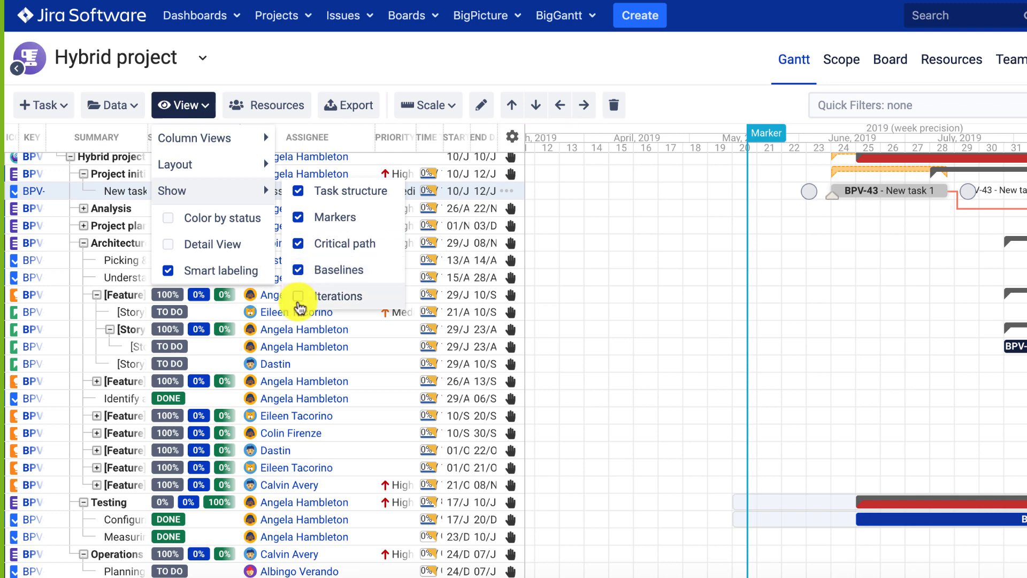
click(298, 305)
click(303, 267)
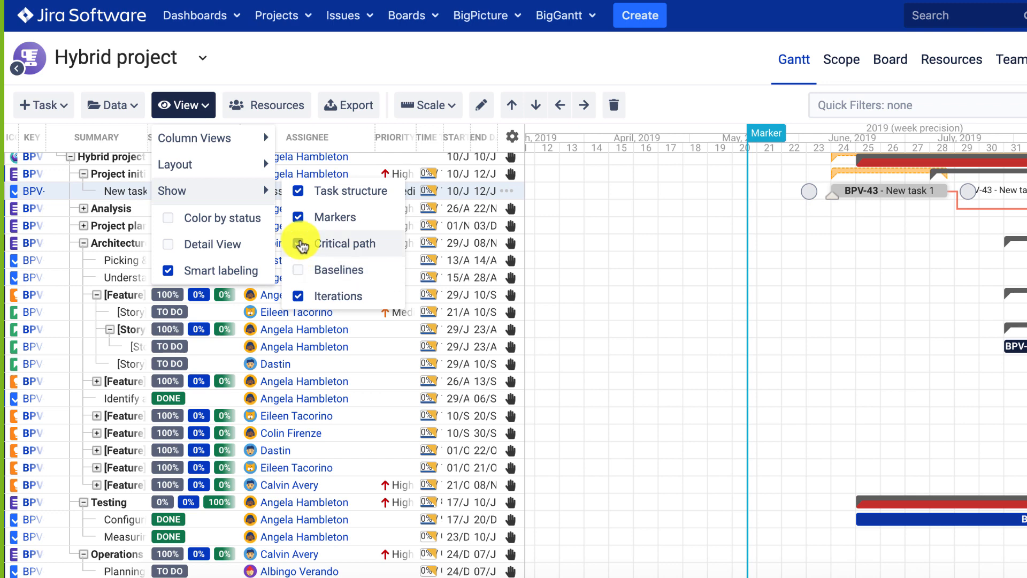
click(299, 243)
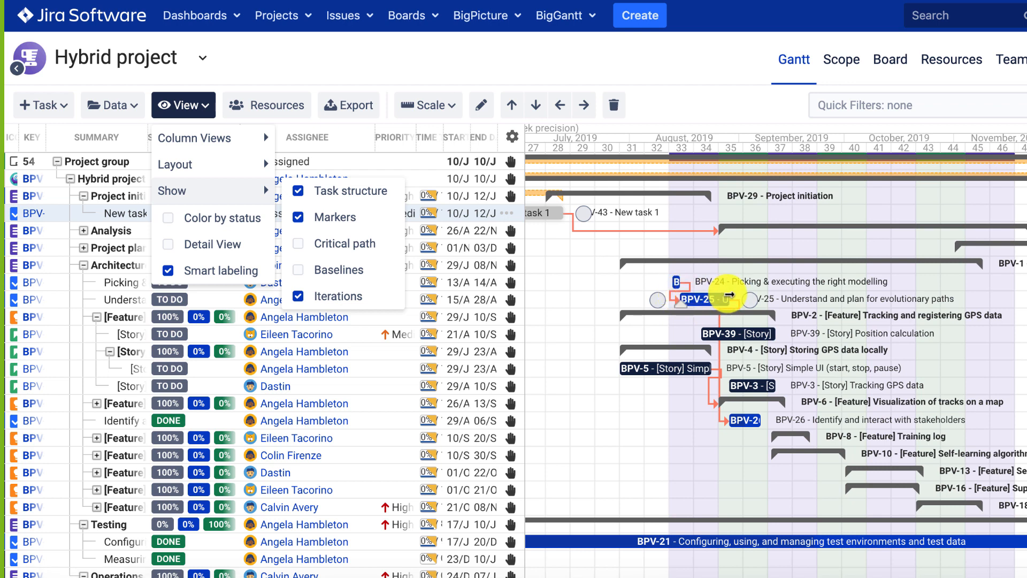
drag(726, 295, 717, 294)
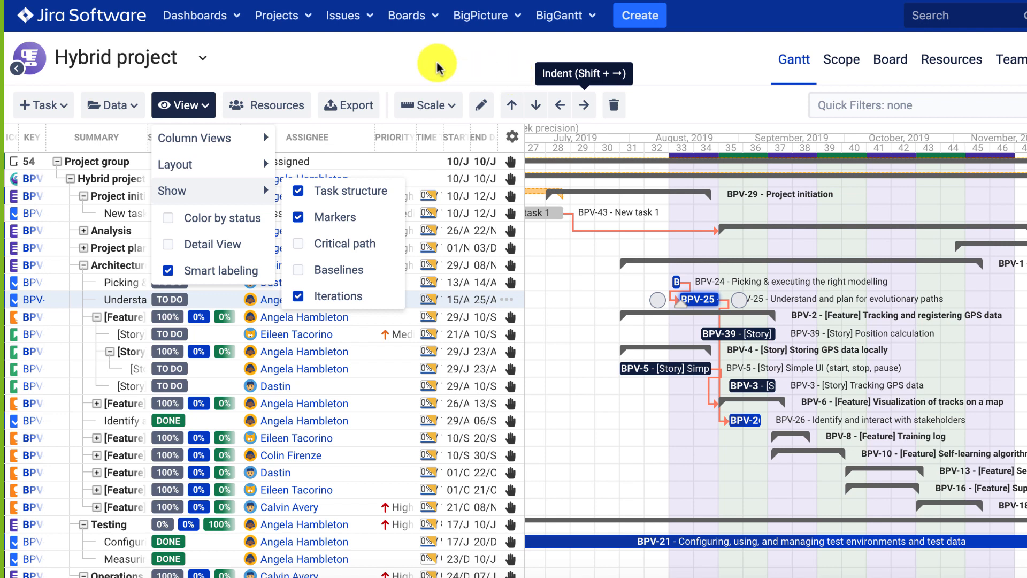
click(323, 51)
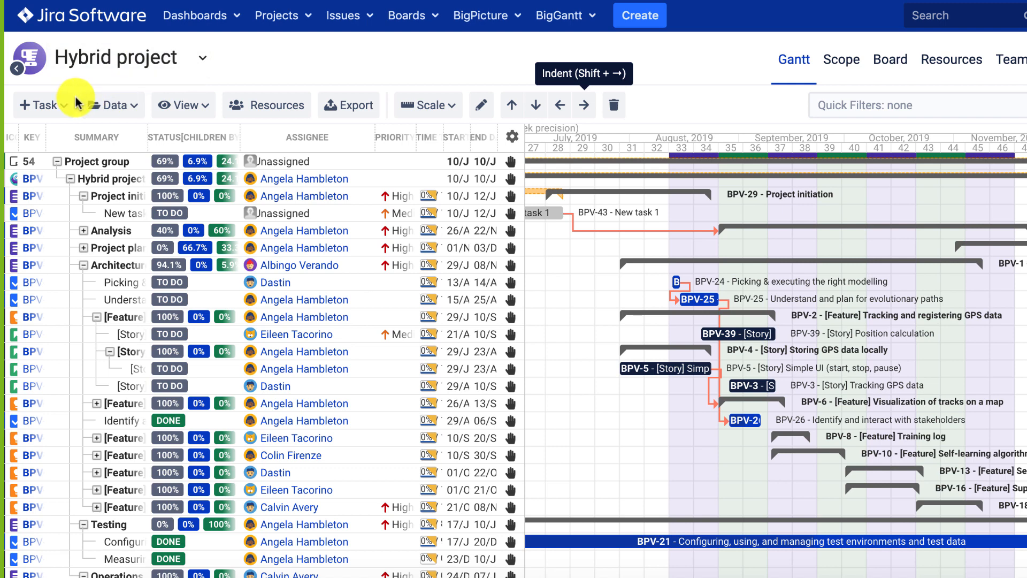
Turn Color by status on and back off for the Gantt bars in View options.
click(200, 104)
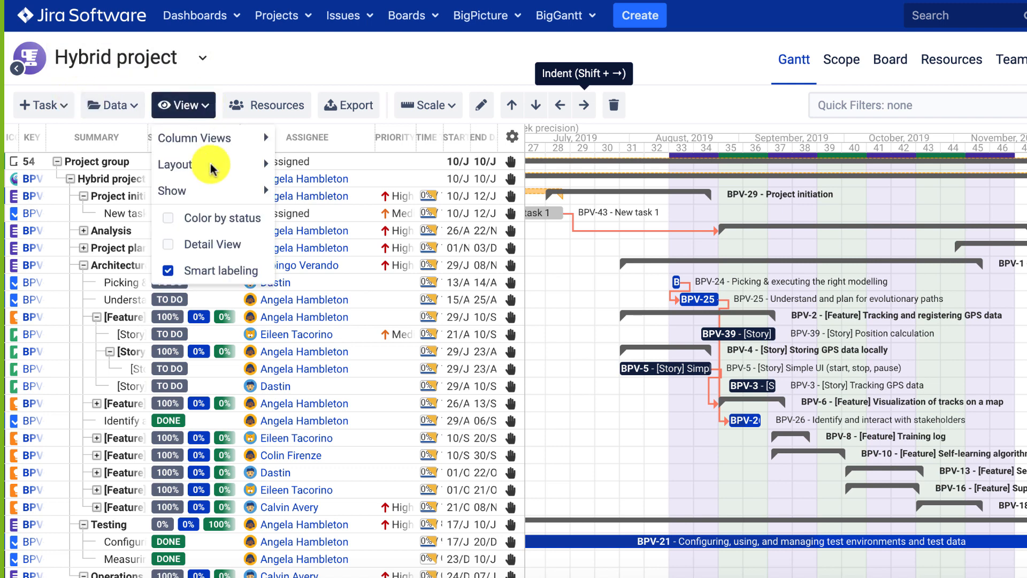
click(168, 219)
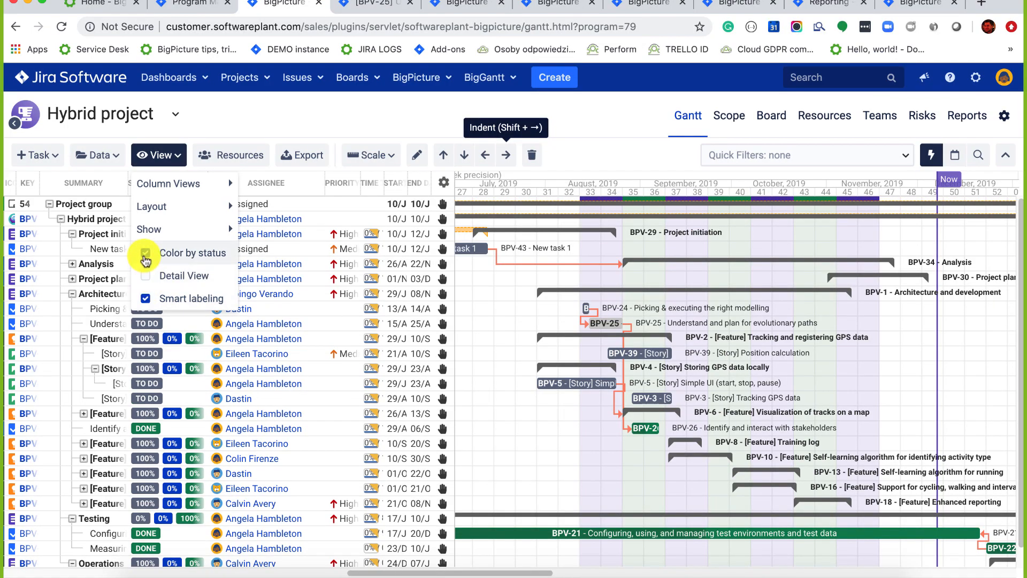
click(148, 253)
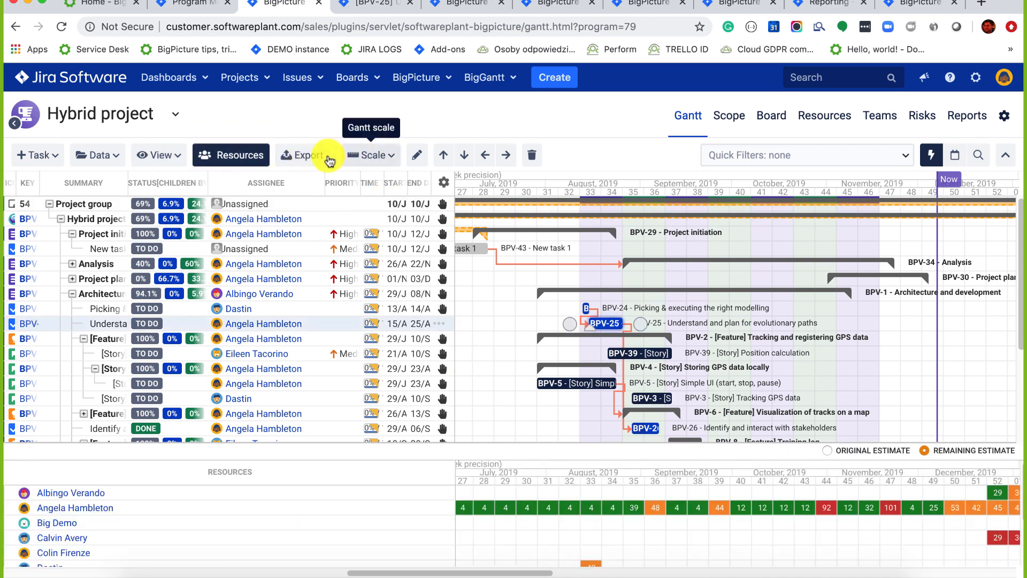
Look at the Export options, cancel without exporting, and bring up the Quick Filters list.
click(309, 156)
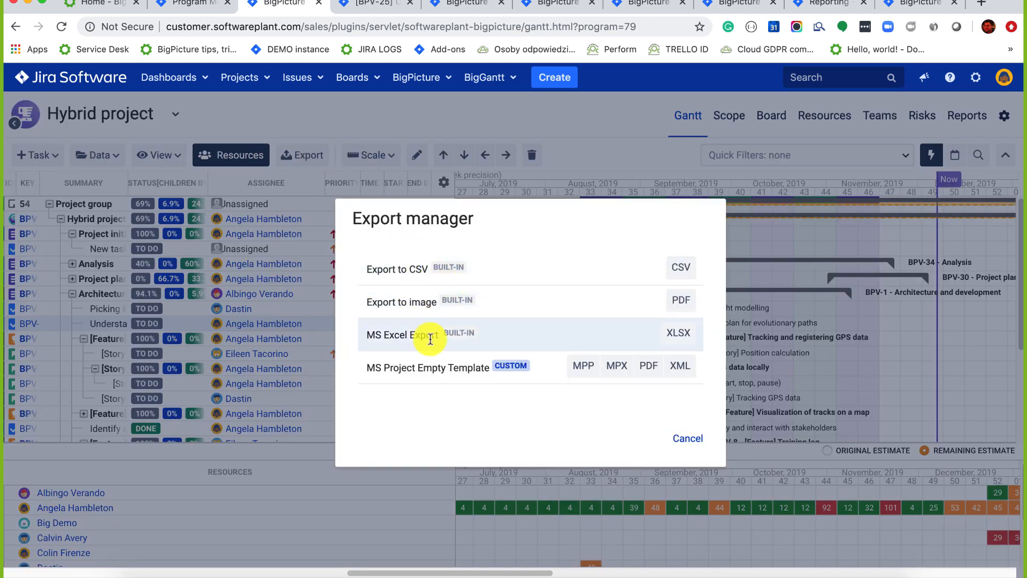
click(682, 439)
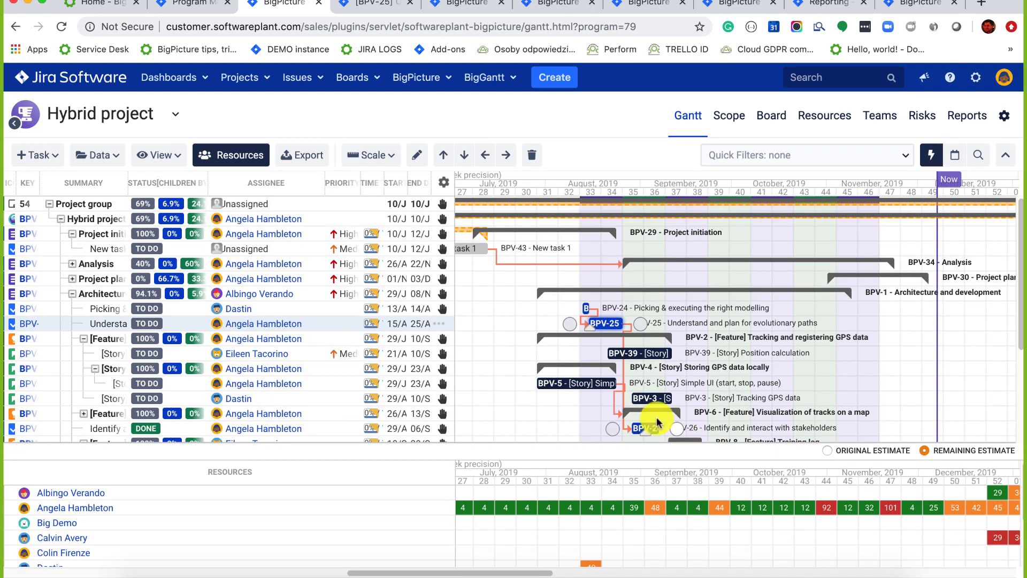
click(878, 155)
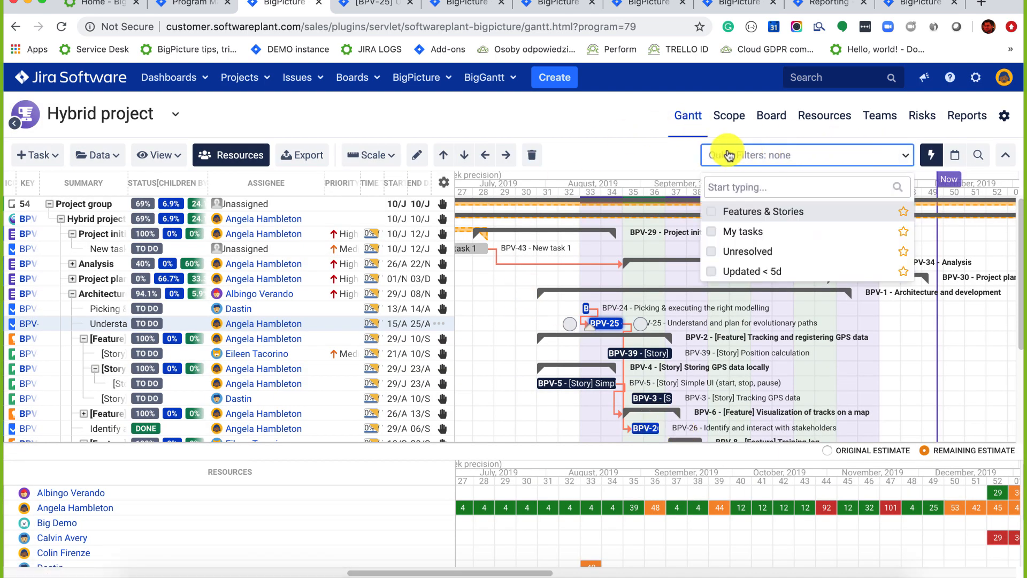
Apply the Features & Stories quick filter, mark it as a favourite, and show the date range fields.
click(712, 214)
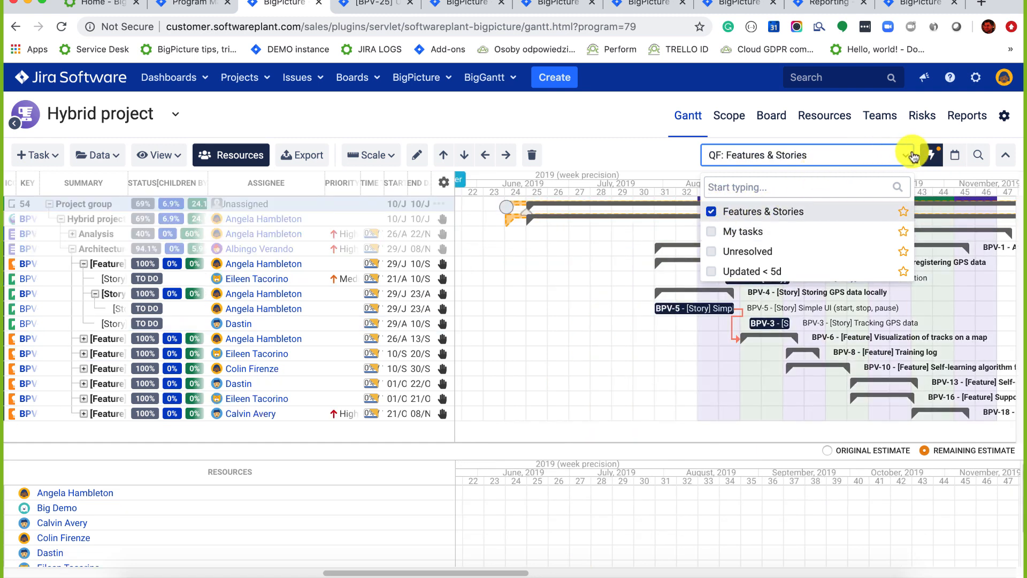
click(903, 211)
click(949, 161)
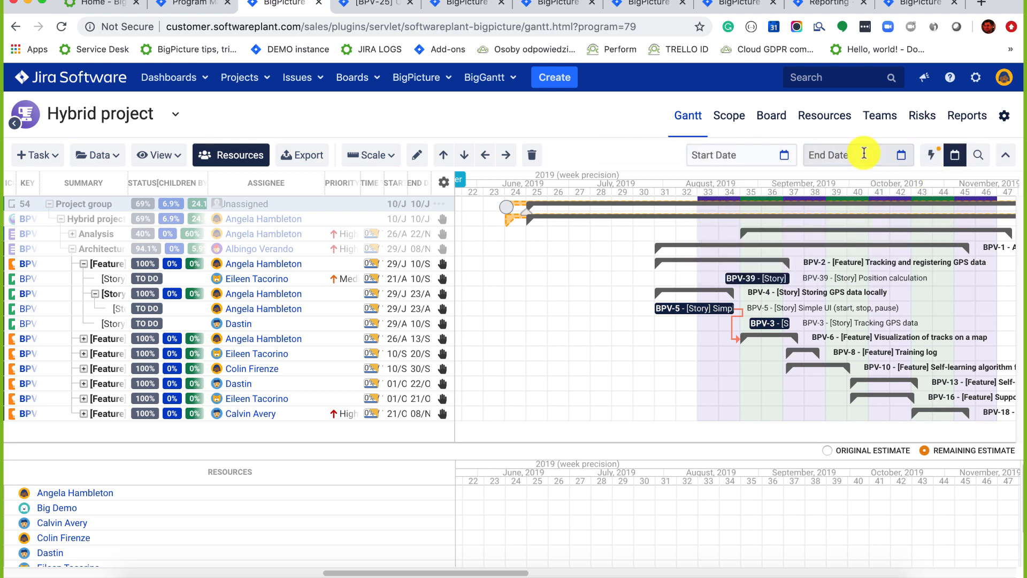
scroll(551, 281, left, 10)
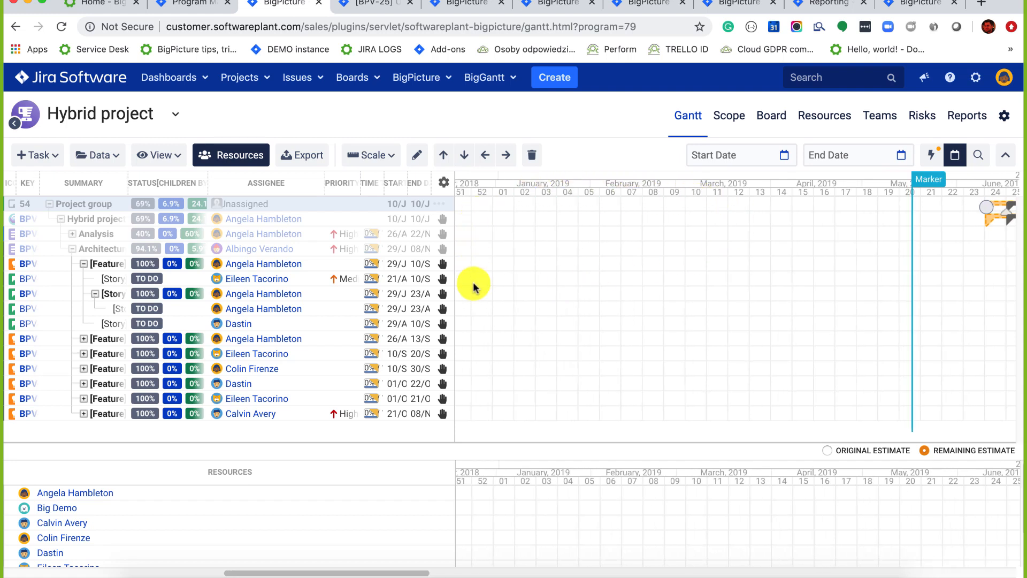
Switch the task search to JQL query mode, then go to the Scope view.
click(971, 156)
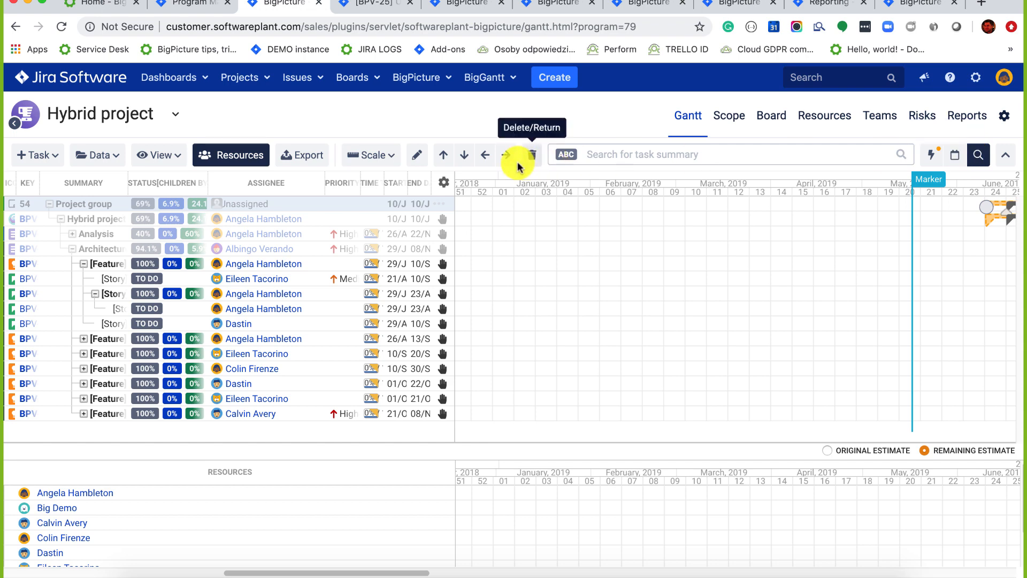
click(566, 155)
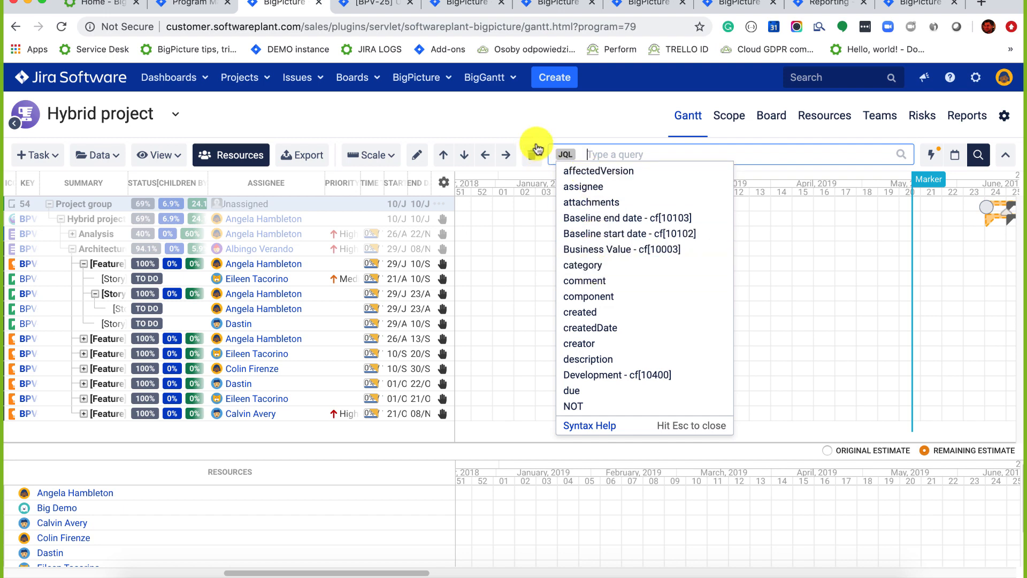
click(525, 118)
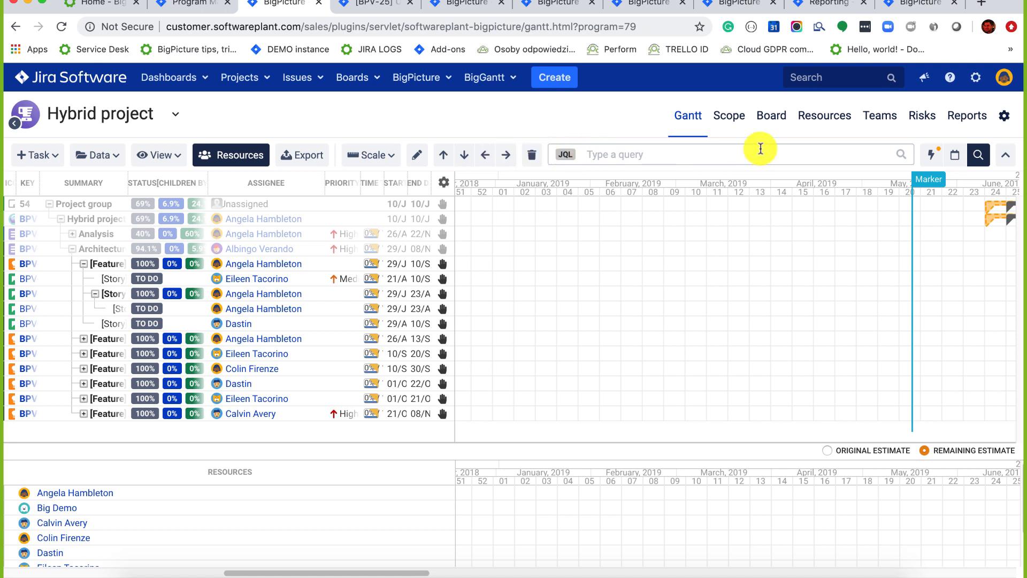
click(741, 126)
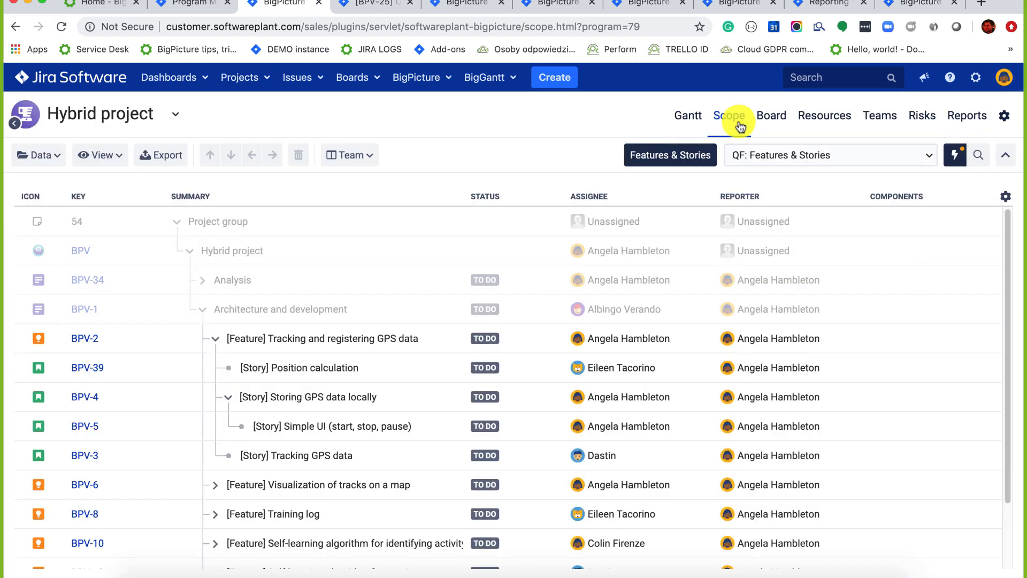
Clear the Features & Stories filter and narrow the Summary column.
click(702, 154)
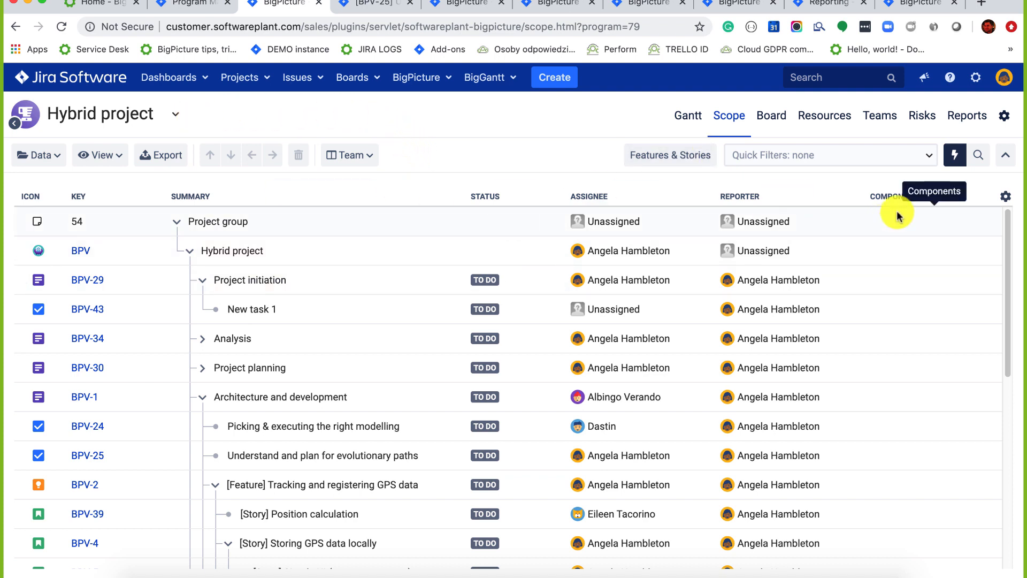
drag(578, 193, 505, 198)
click(554, 198)
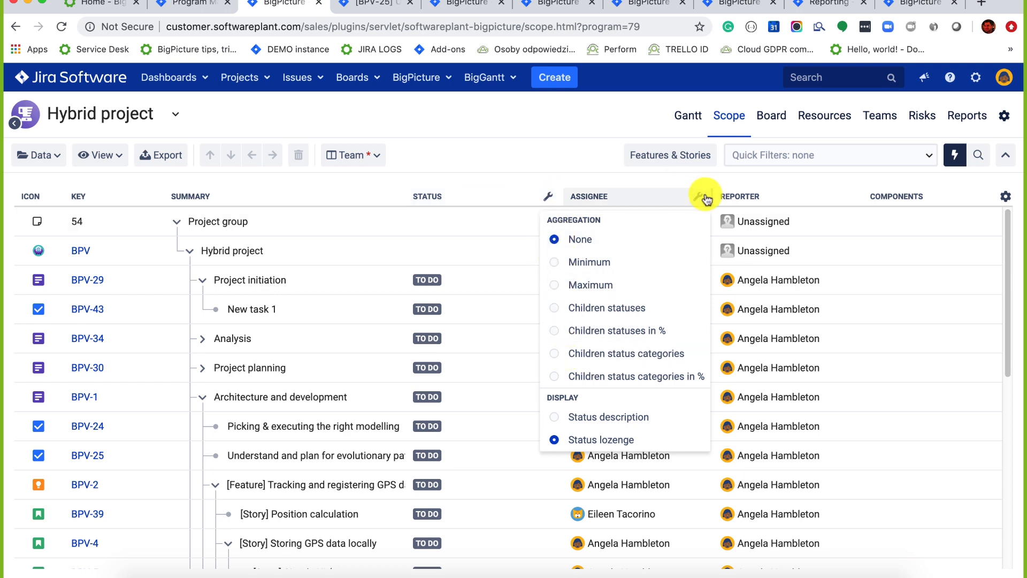
Show assignees as Avatar only and Status as Children status categories in %.
click(698, 197)
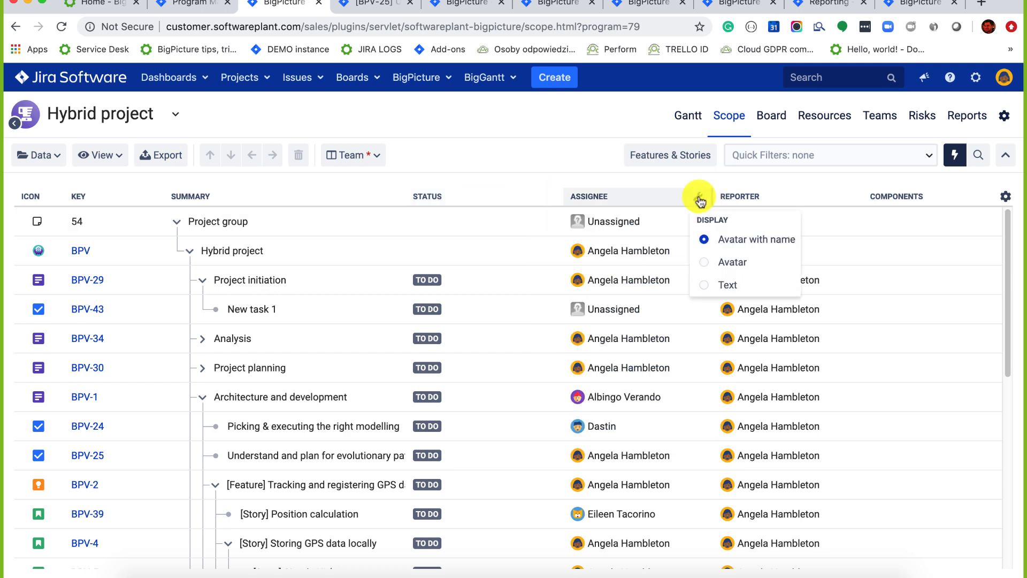
click(706, 265)
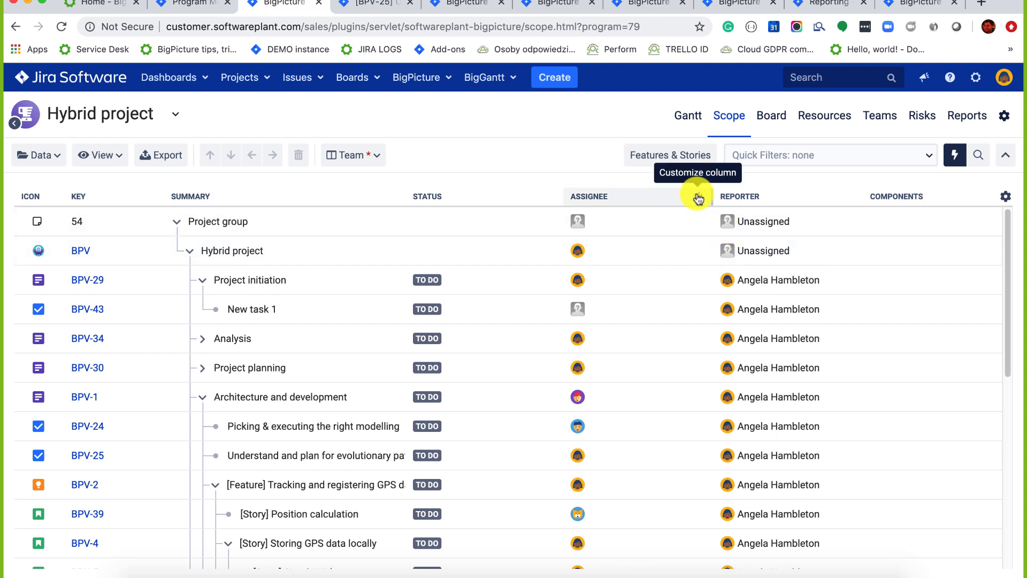
click(547, 197)
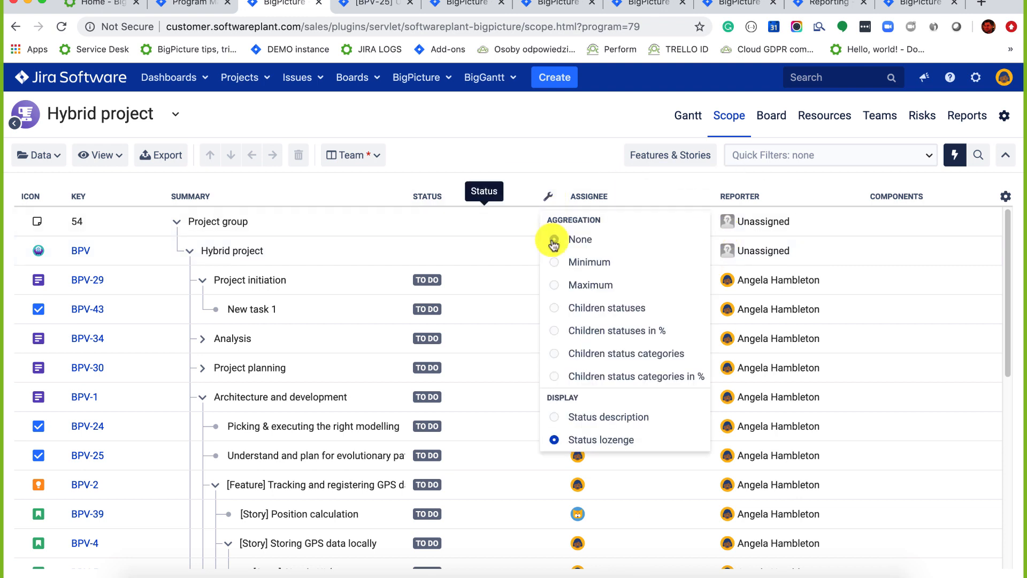
click(554, 377)
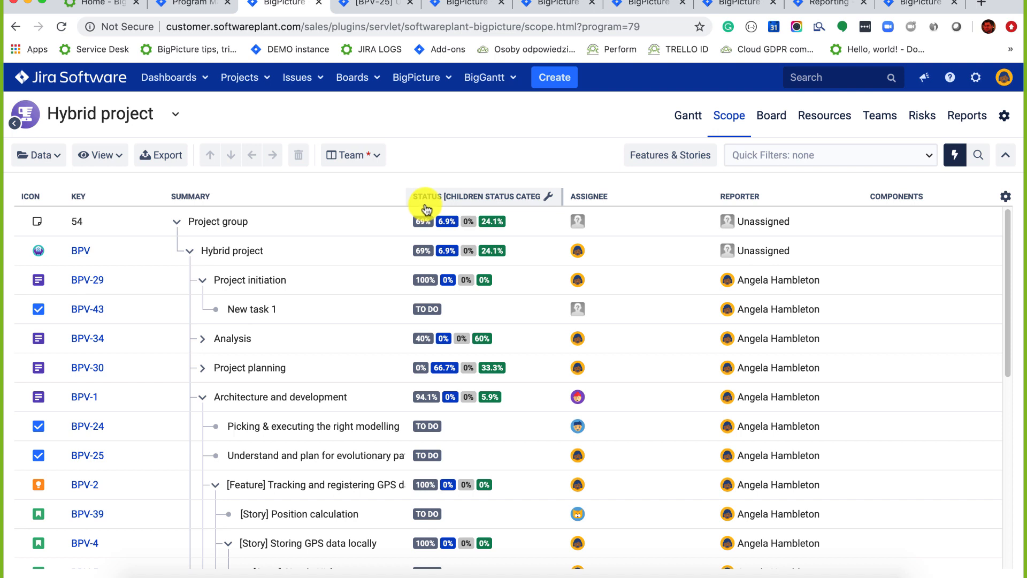
click(551, 196)
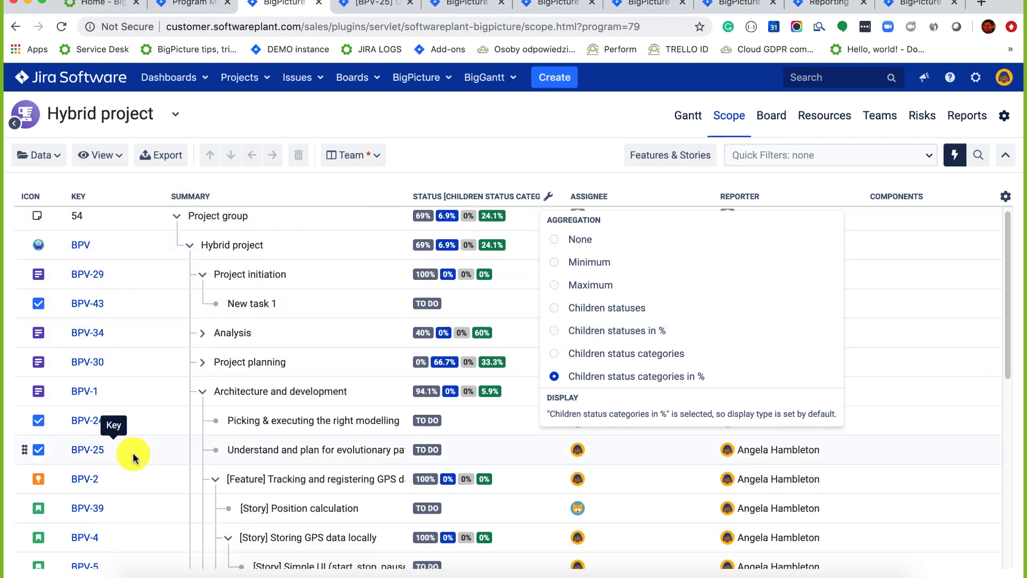
scroll(131, 453, down, 3)
Nest BPV-32 and BPV-33 under Develop a project plan (BPV-31) and confirm its two children.
click(203, 295)
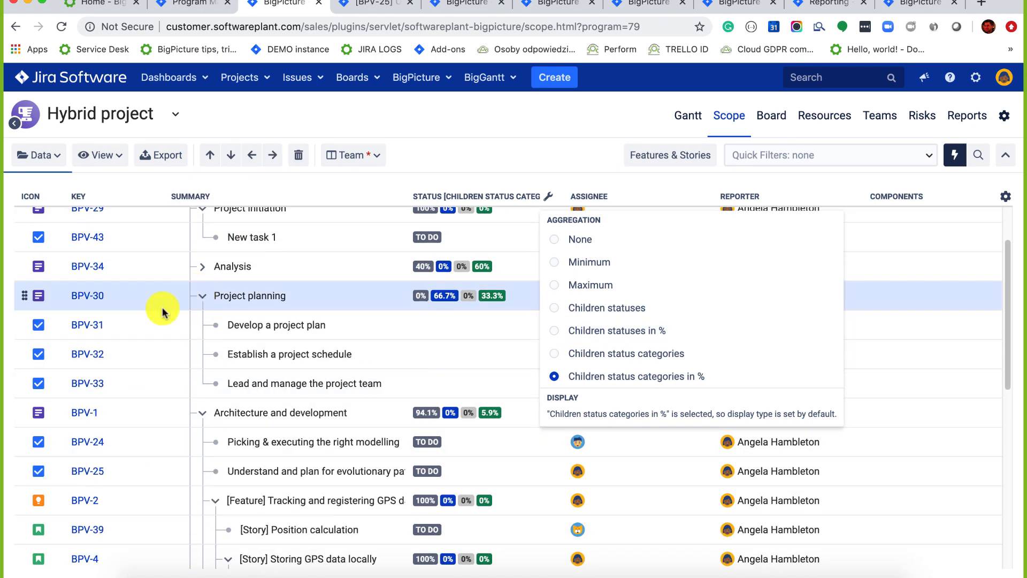
click(118, 357)
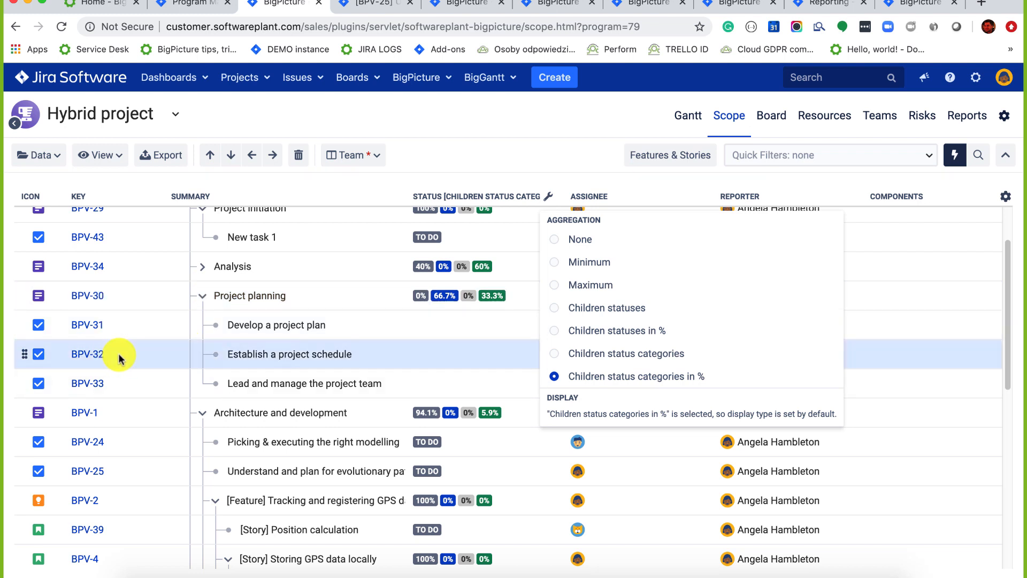
shift+click(147, 380)
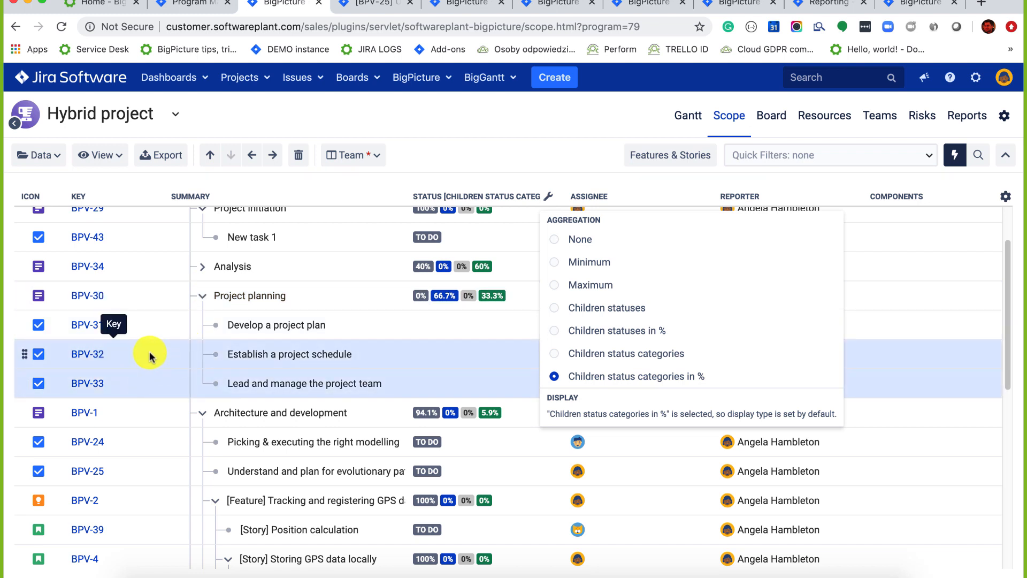
click(120, 355)
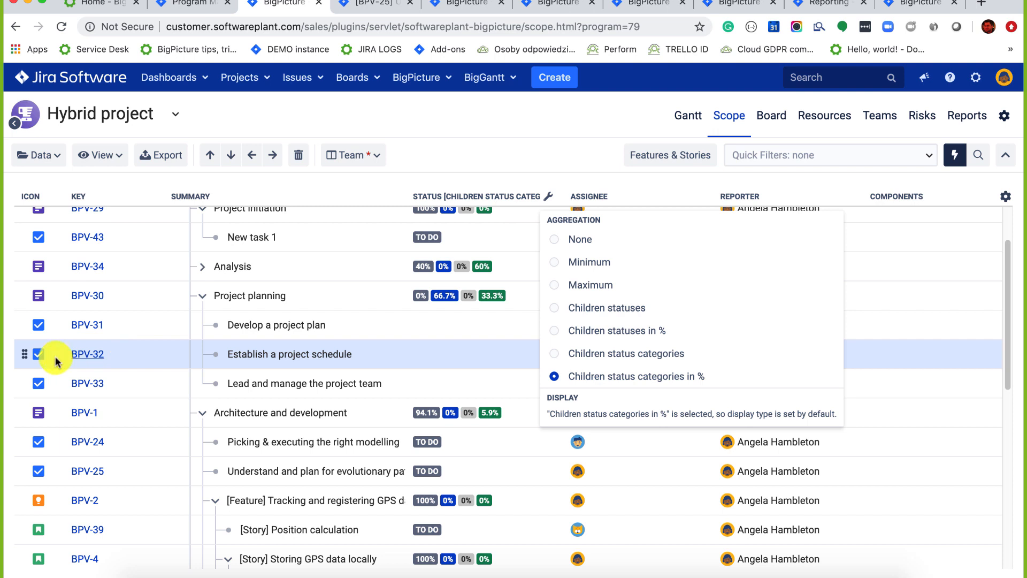
shift+click(132, 385)
drag(23, 353, 23, 327)
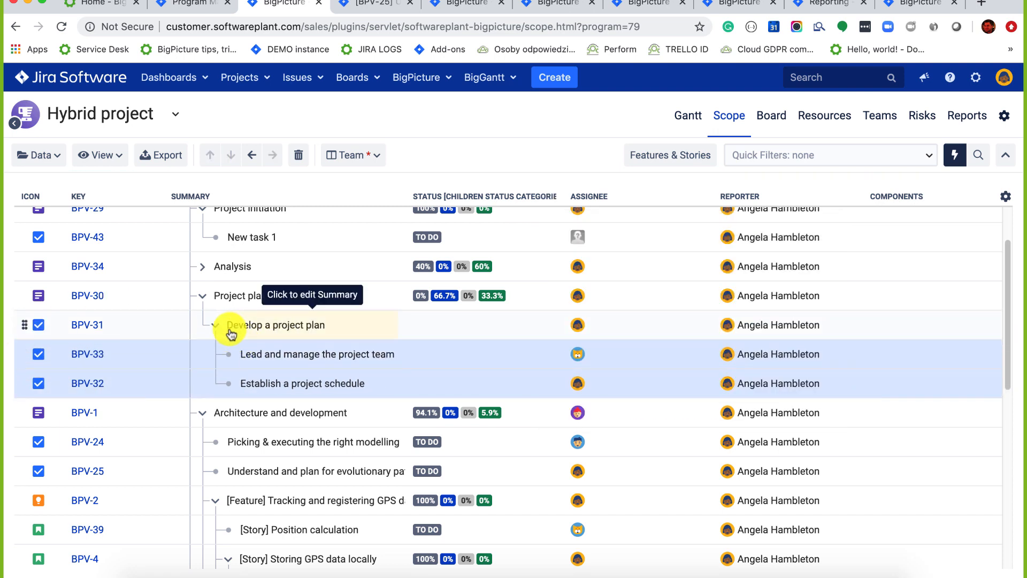
click(217, 327)
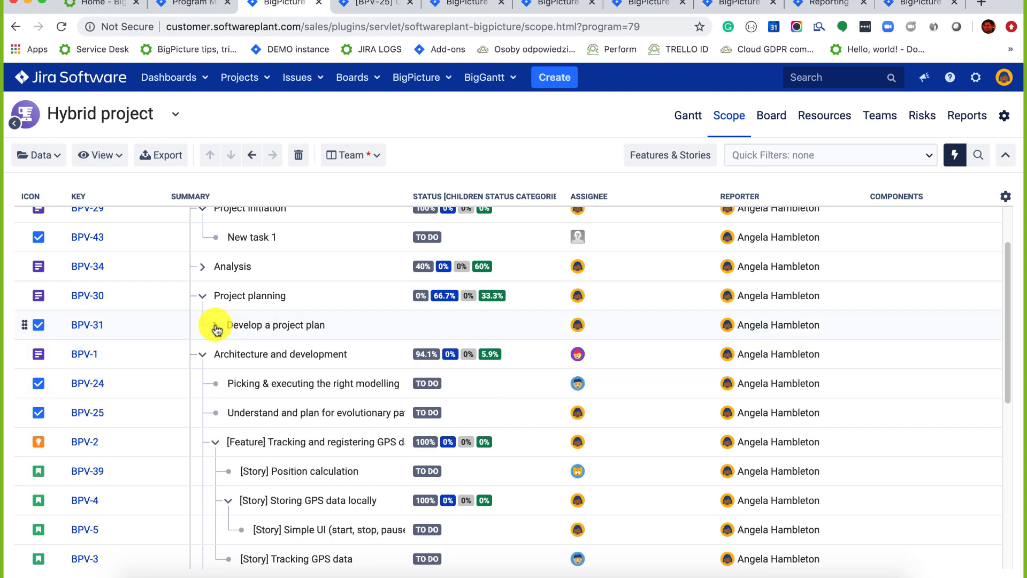
click(216, 327)
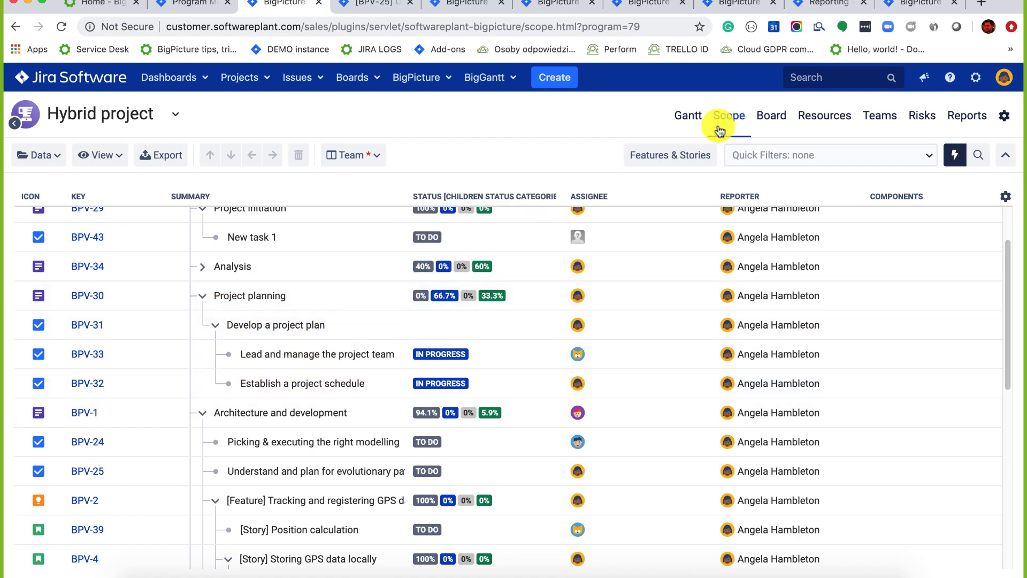
scroll(195, 248, up, 3)
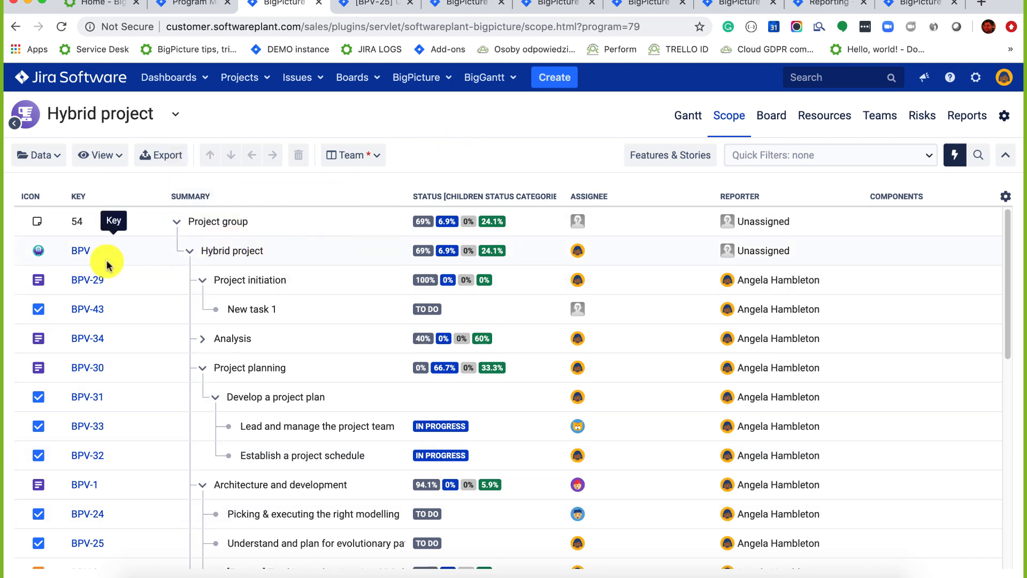
Open task BPV-43 (New task 1) in a new browser tab and view its issue page.
right_click(75, 309)
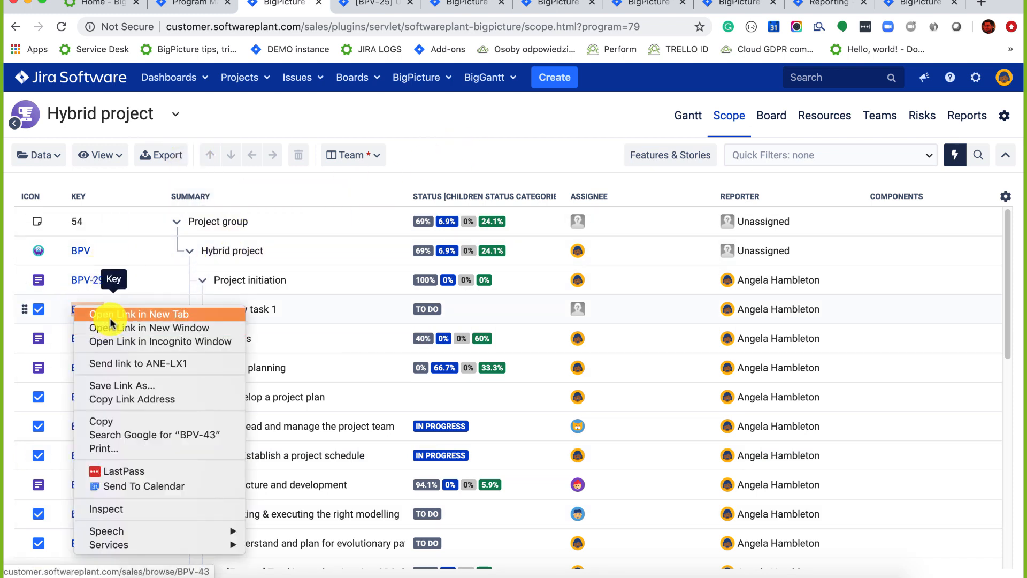
click(110, 316)
click(339, 6)
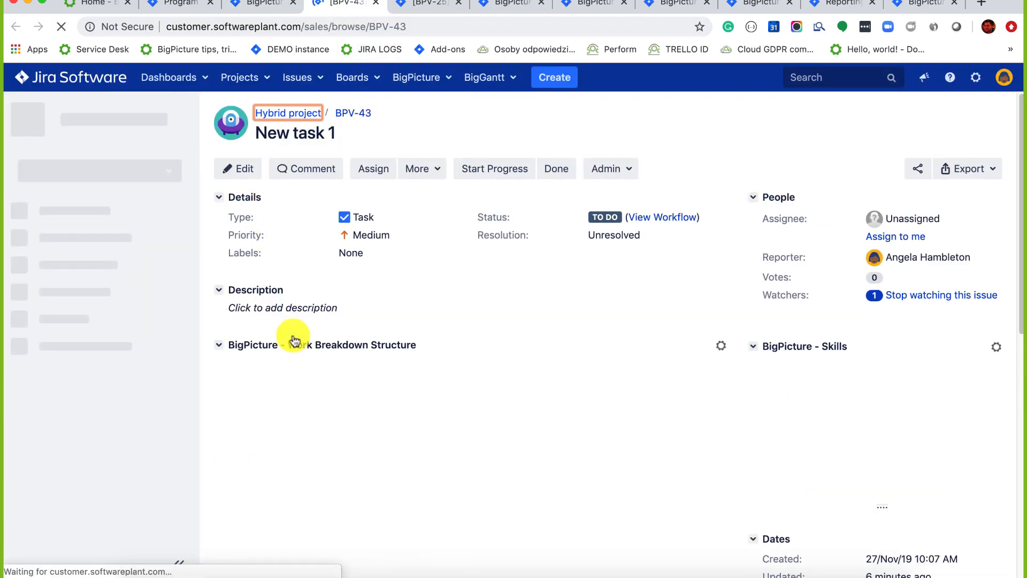
scroll(305, 316, down, 2)
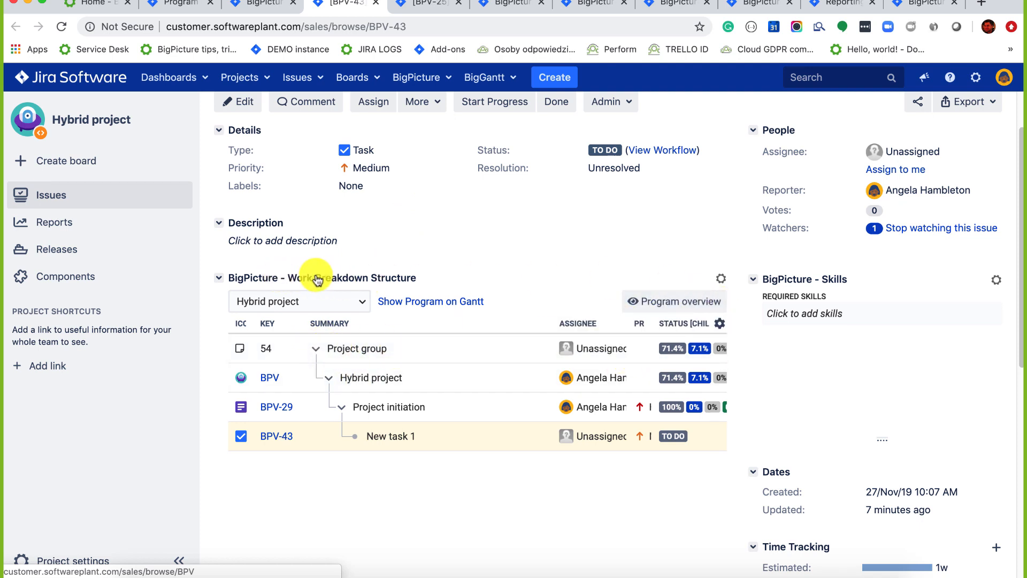
Review the Assignee and Status display options, then return to BigPicture and open Program configuration.
click(611, 323)
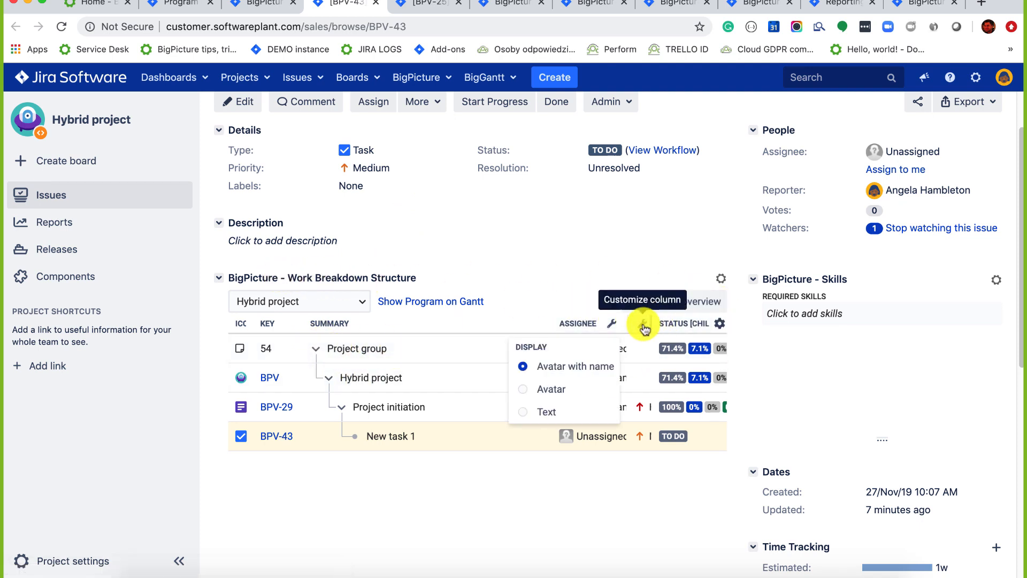
click(643, 324)
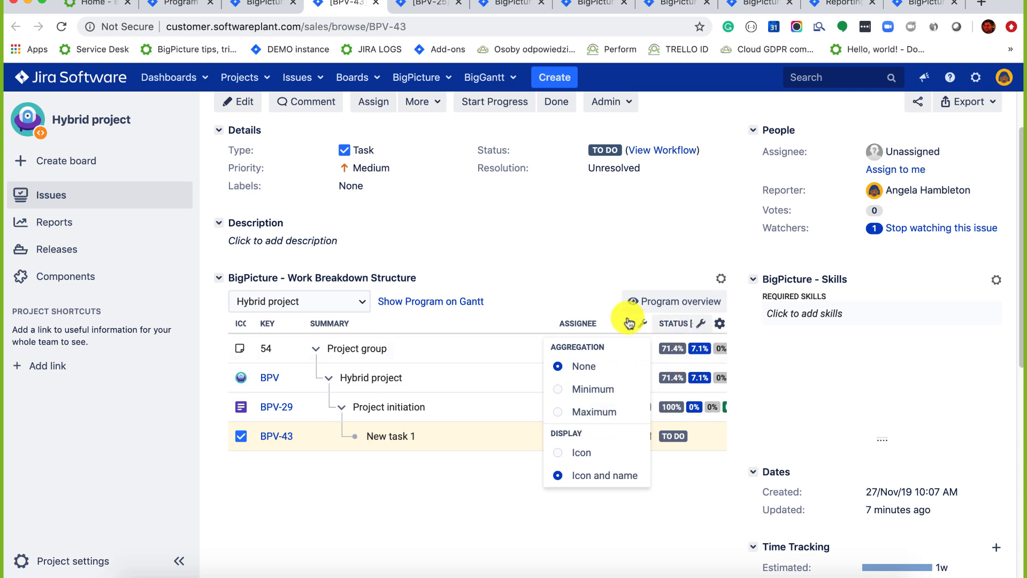
click(270, 5)
click(1007, 116)
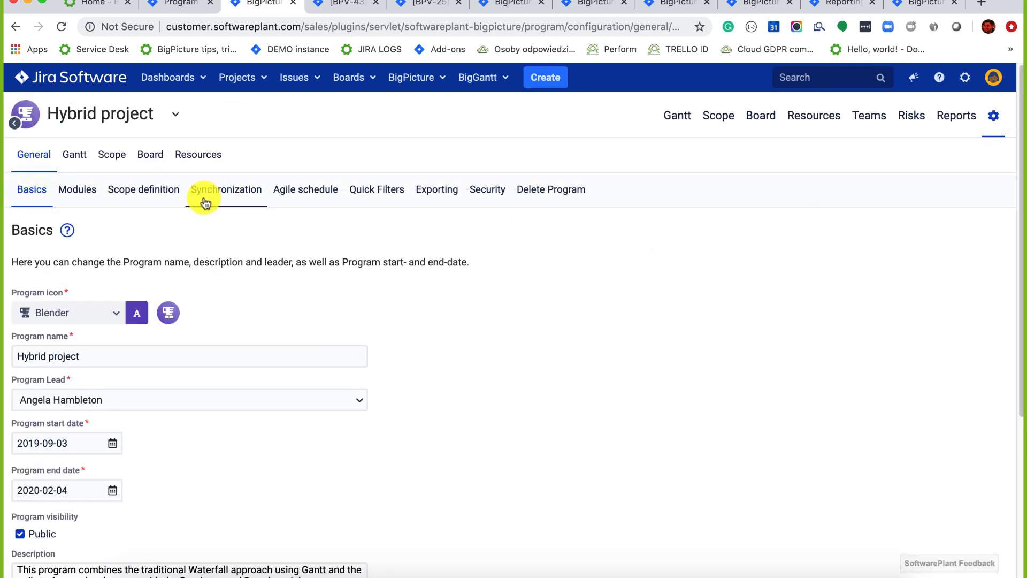
Add Evaluate Program I and Evaluate Program I-I to the Scope definition projects and save.
click(118, 188)
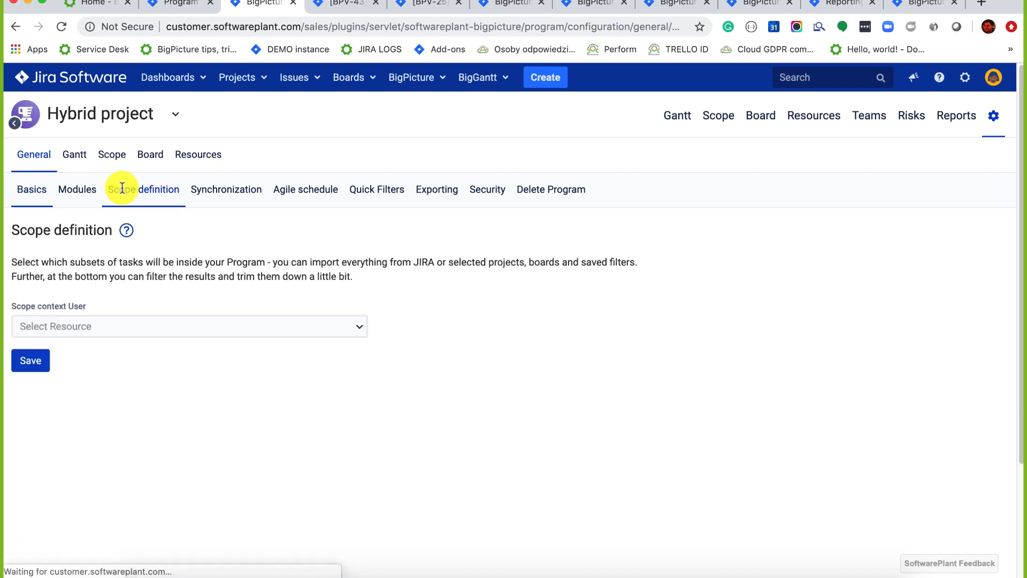
scroll(119, 188, down, 5)
click(97, 312)
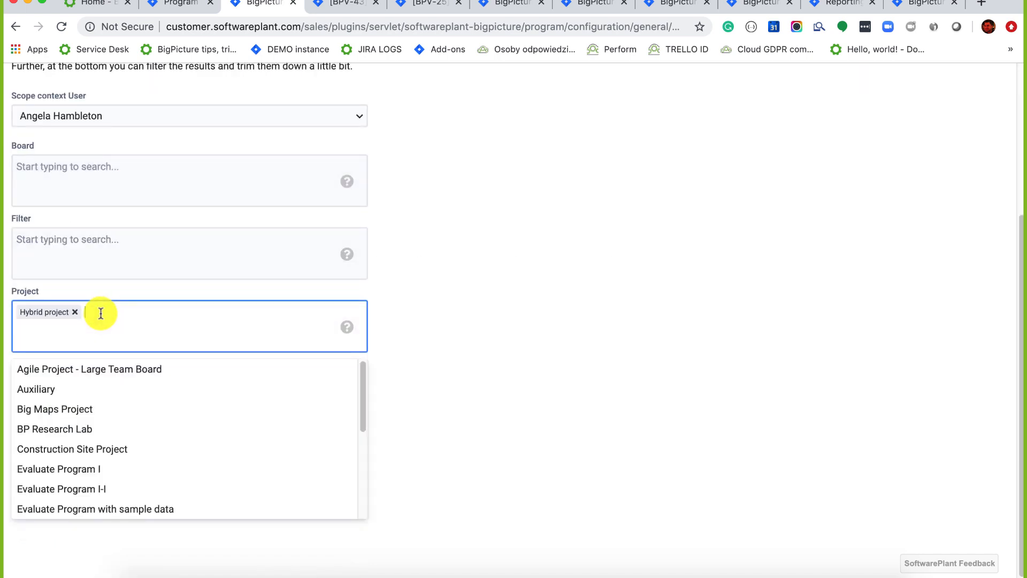
click(80, 470)
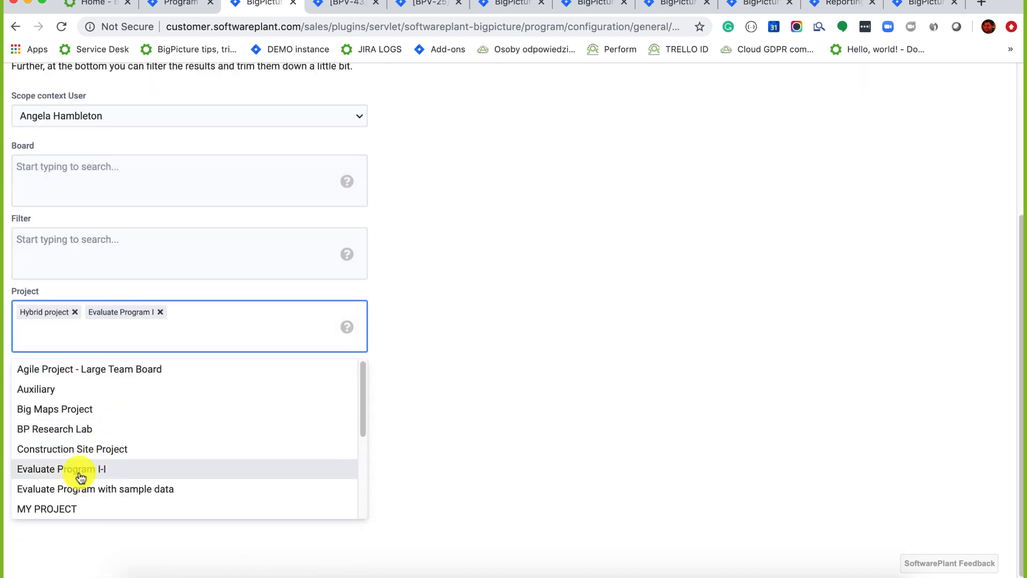
click(81, 473)
click(458, 284)
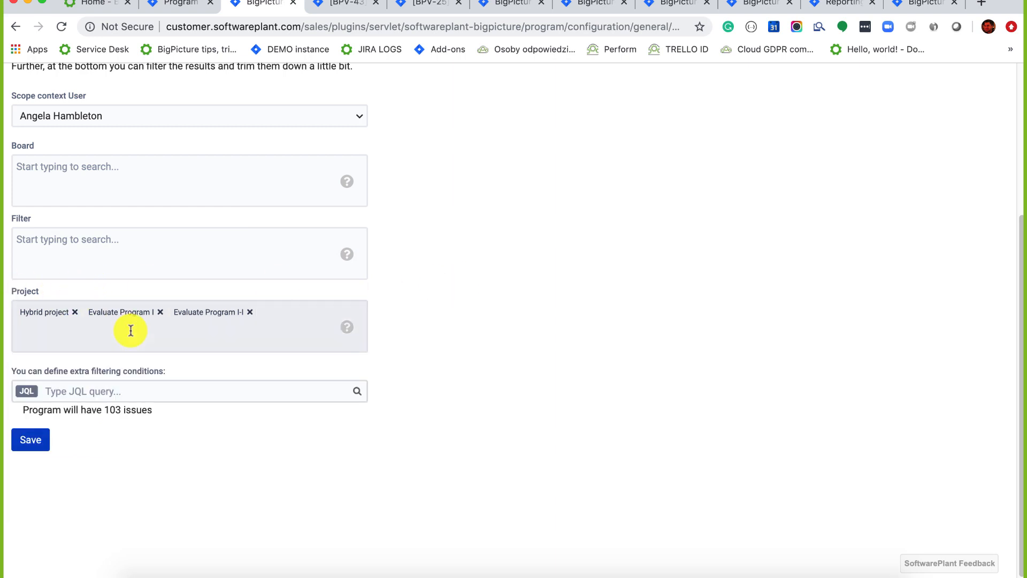
click(29, 440)
Return to the Hybrid project's Gantt chart.
scroll(51, 330, up, 4)
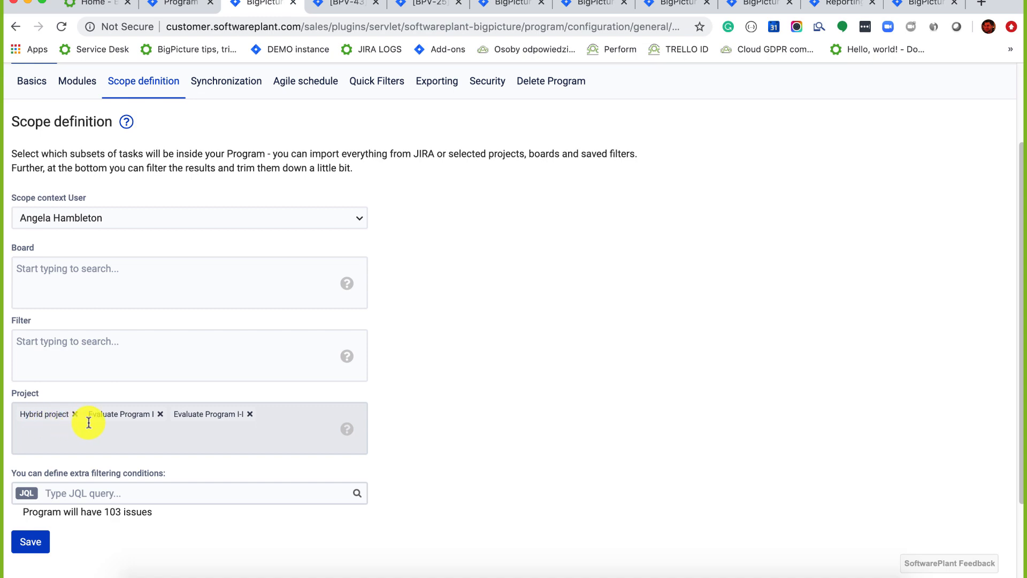
scroll(422, 231, up, 3)
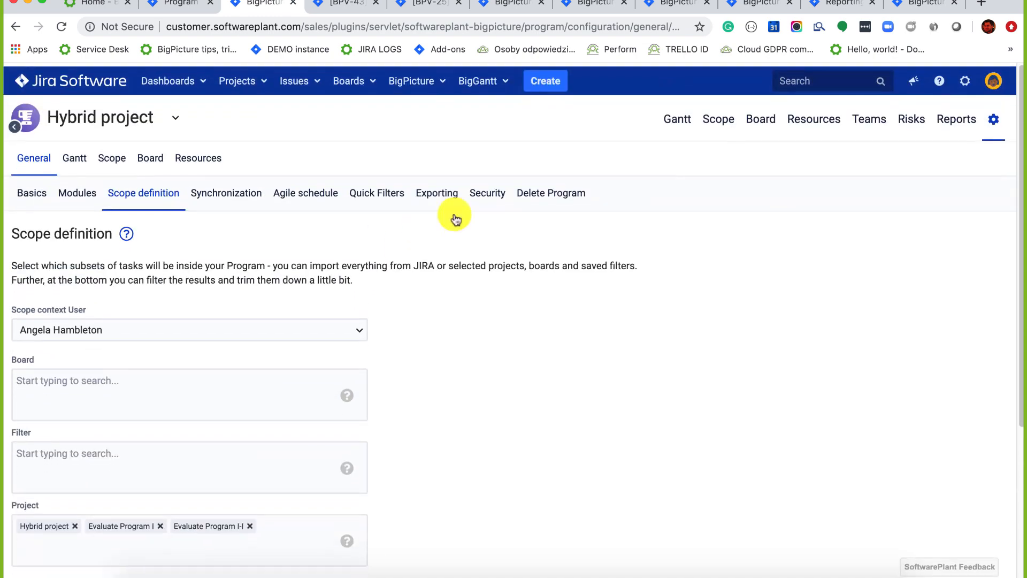
click(679, 115)
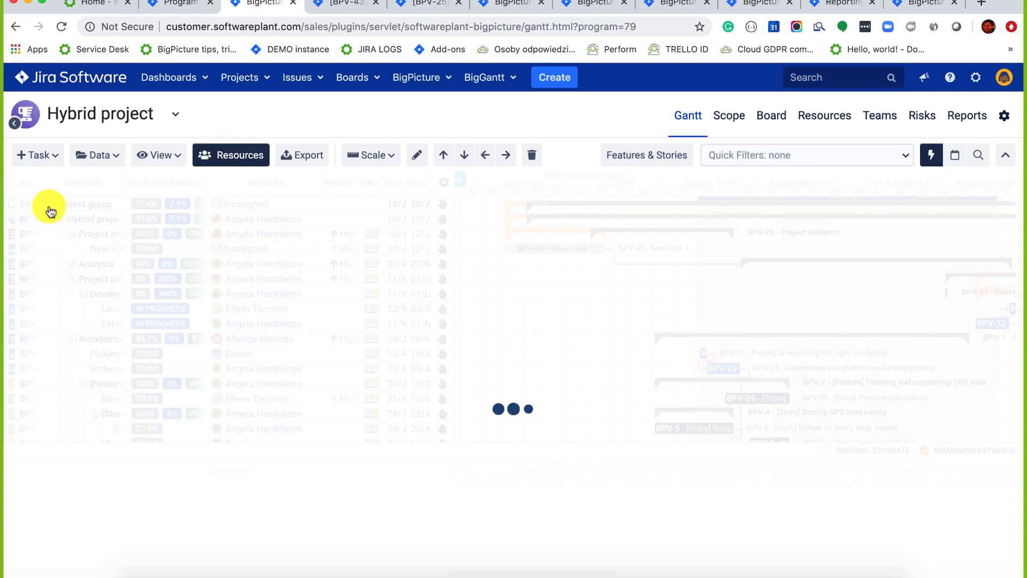
Collapse Hybrid project, indent the first Evaluate Program row, and widen the status column.
click(60, 219)
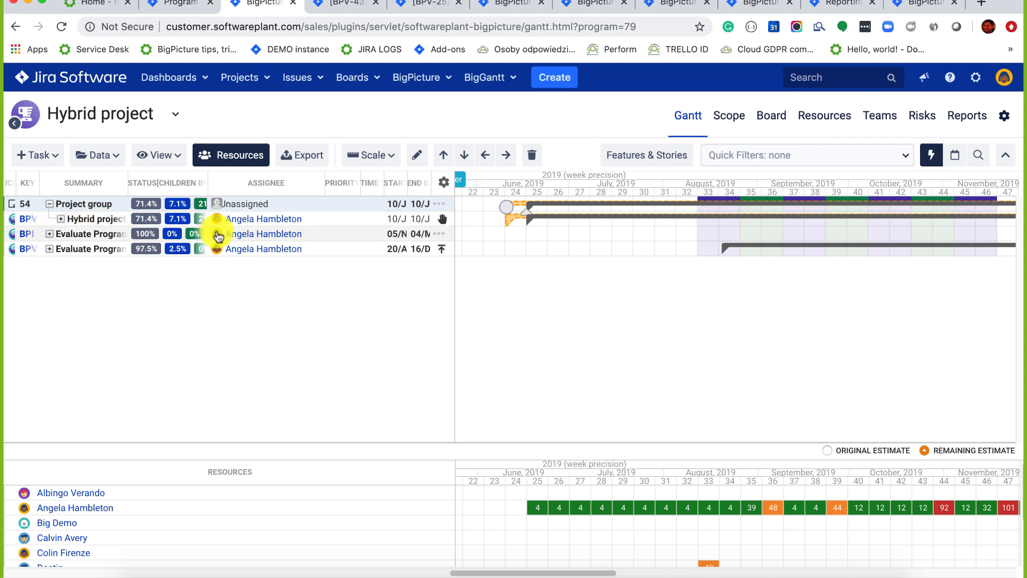
click(286, 240)
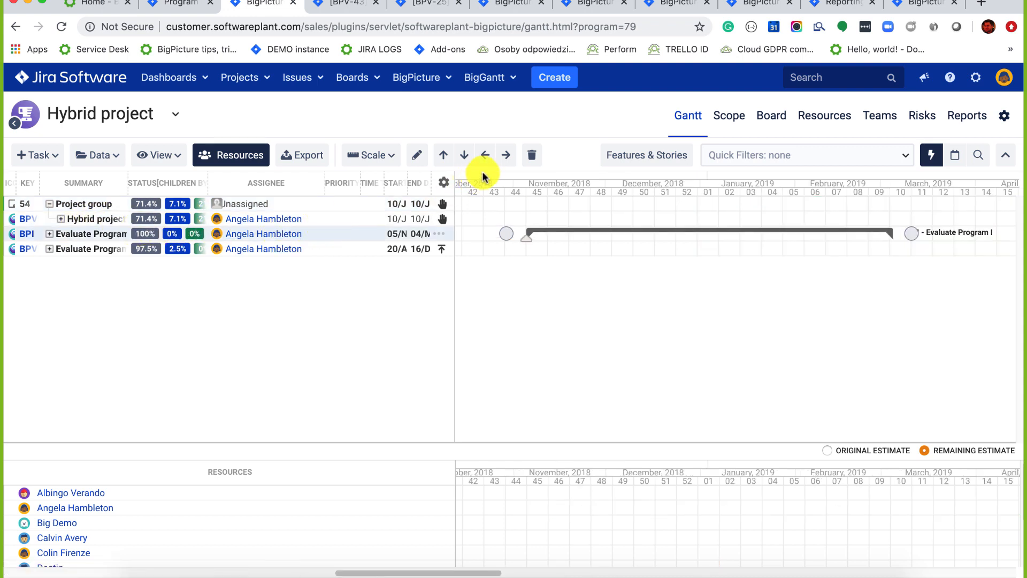
click(505, 155)
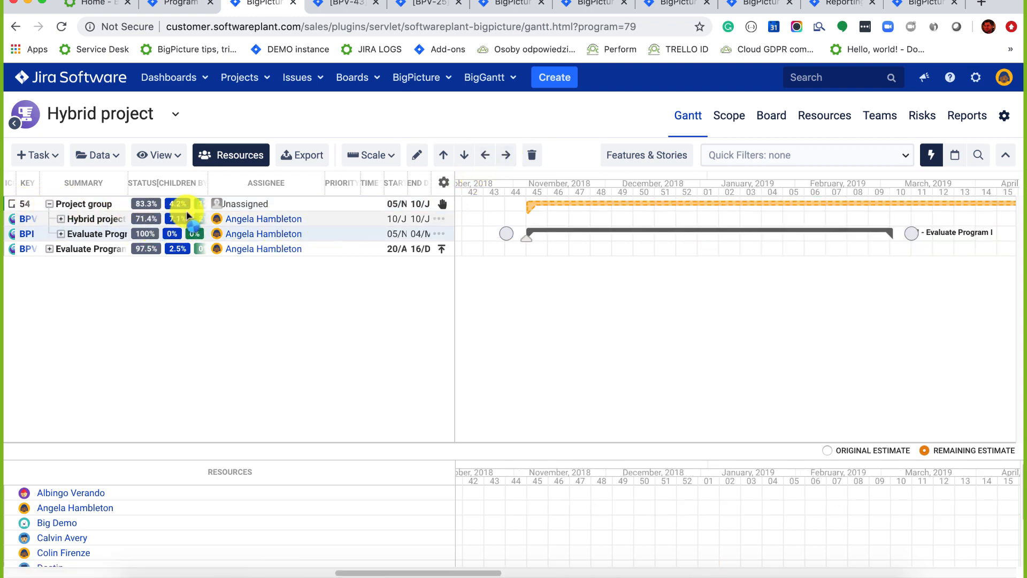
drag(241, 181, 252, 179)
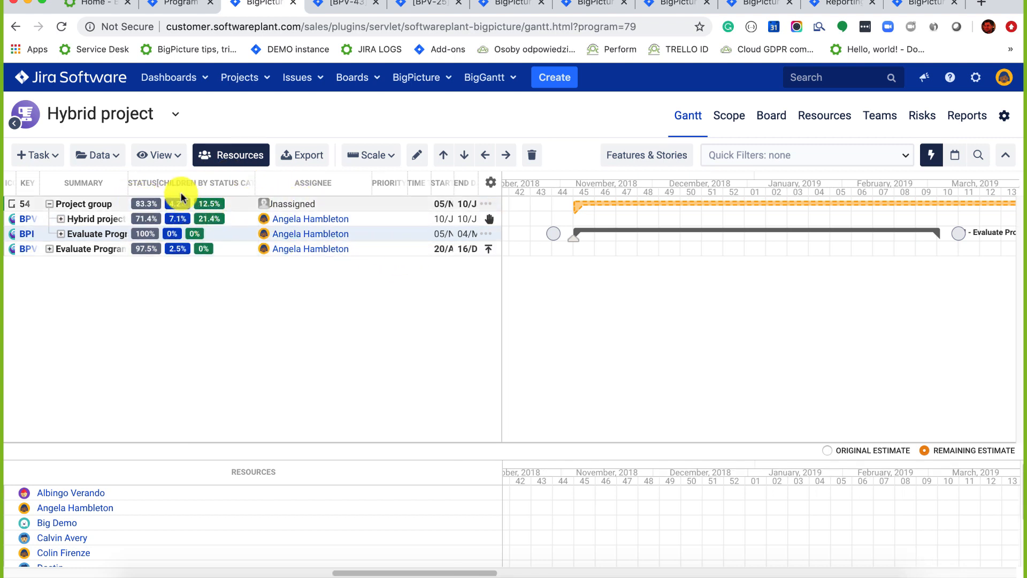
Indent the last Evaluate Program row and reopen the program configuration.
click(390, 256)
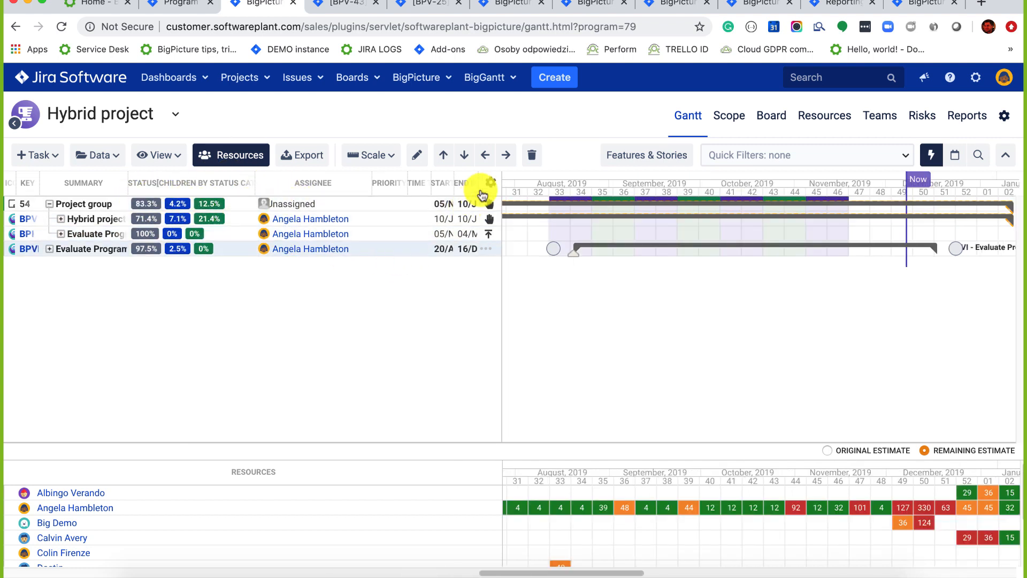
click(504, 156)
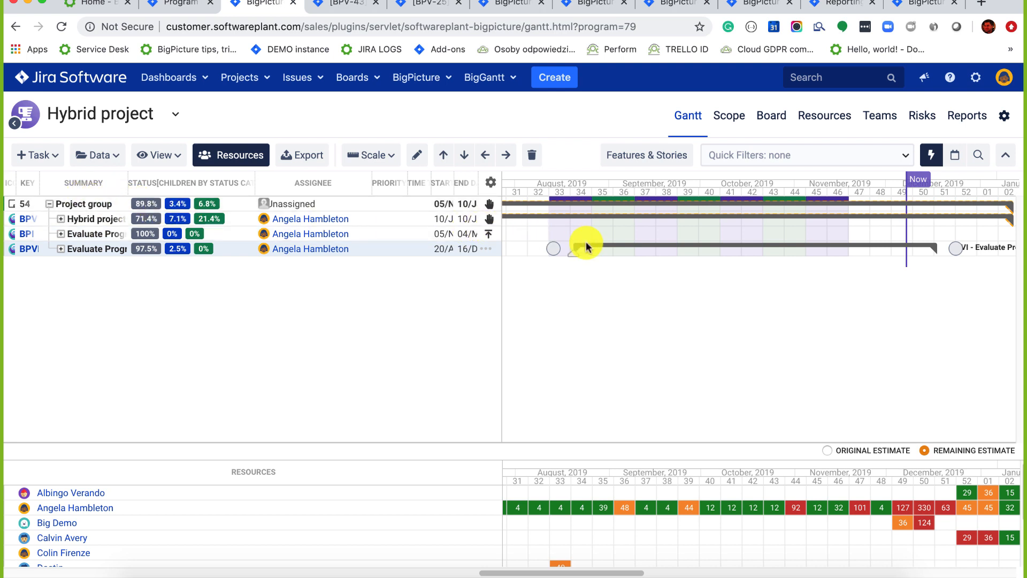
scroll(587, 246, left, 3)
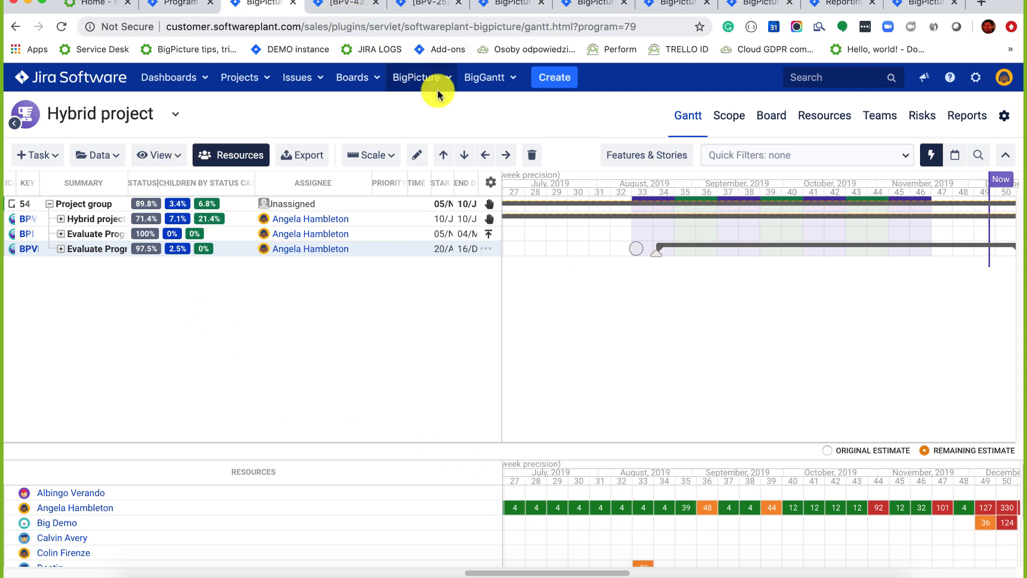
click(1004, 117)
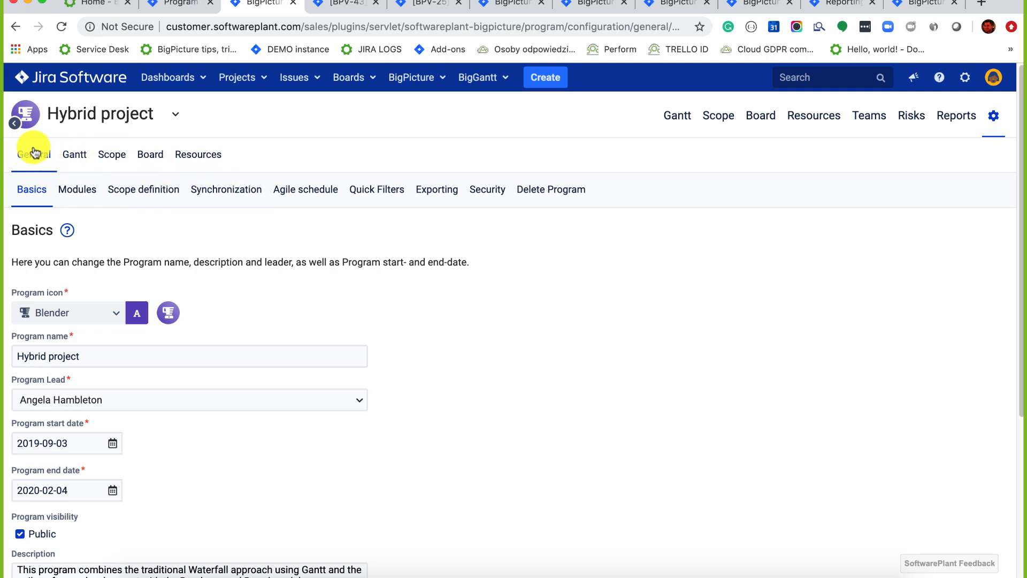
In Synchronization, switch JIRA versions task synchronization off and back on.
click(240, 190)
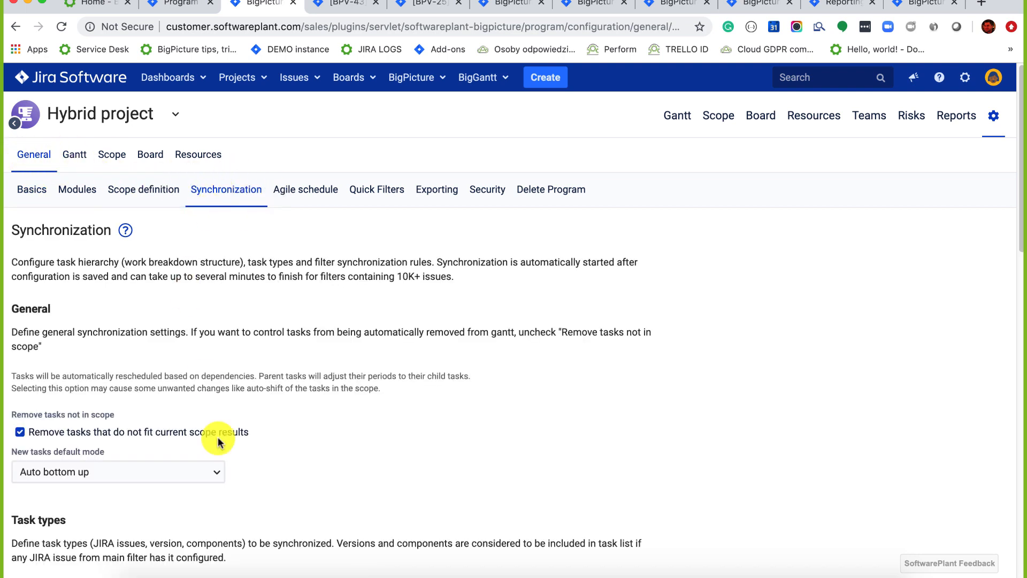
scroll(217, 437, down, 5)
scroll(217, 437, down, 5)
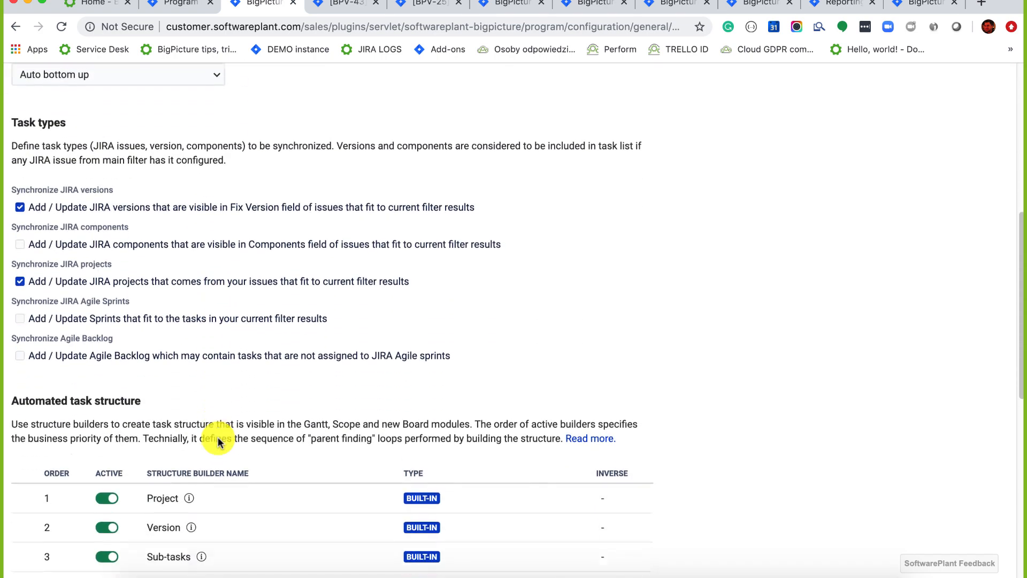
scroll(219, 437, up, 5)
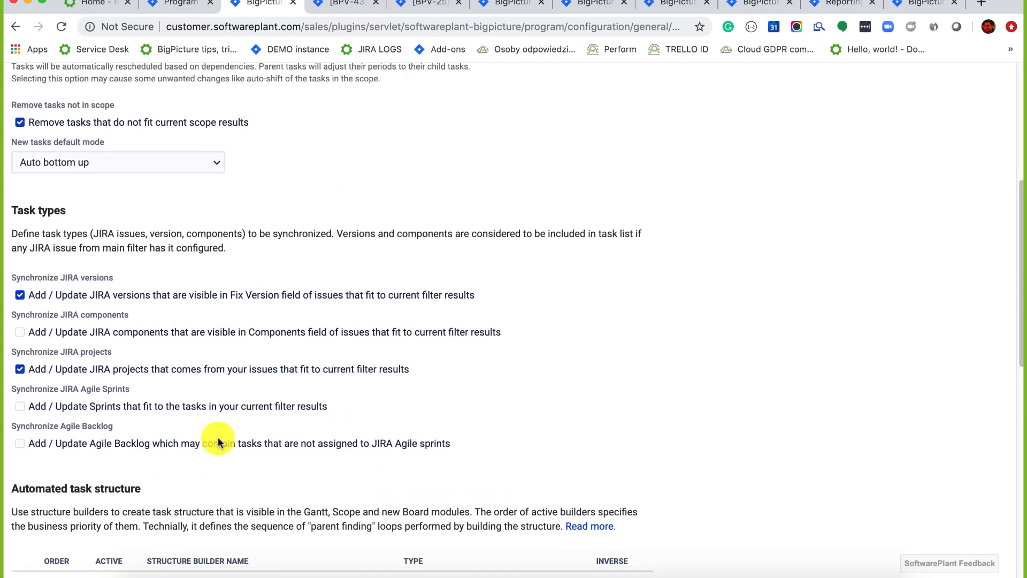
click(21, 297)
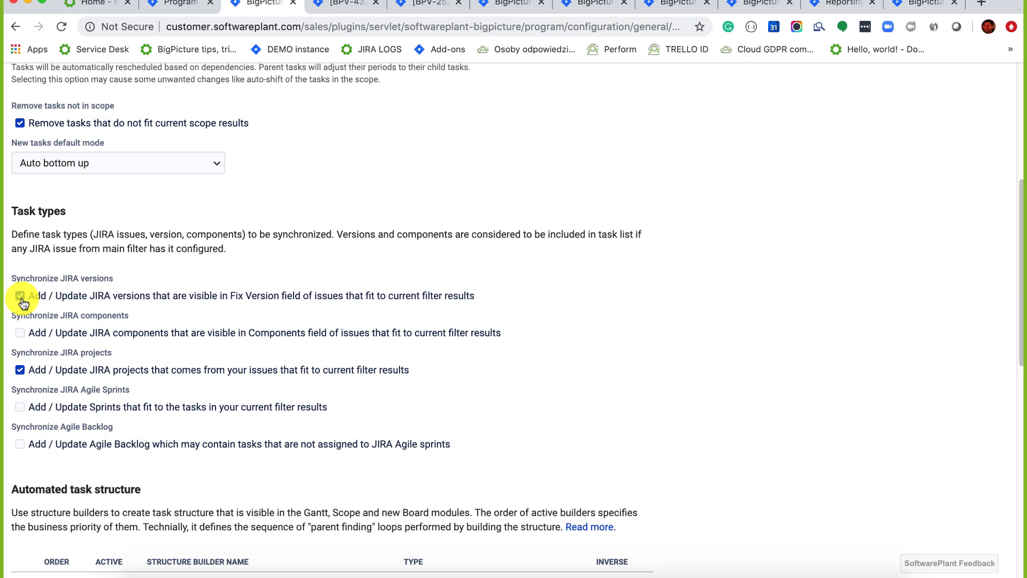
click(22, 301)
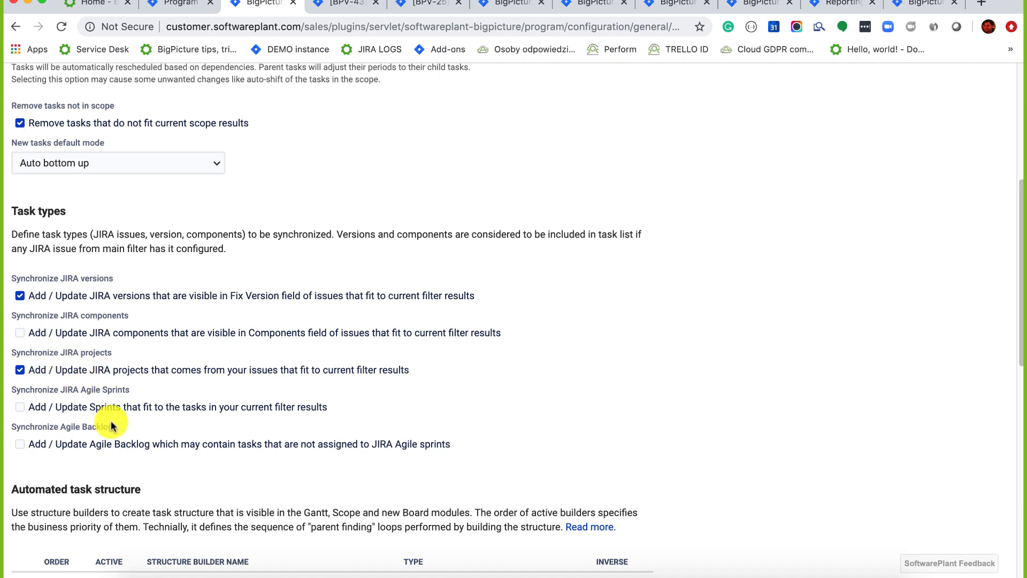
Switch JIRA projects synchronization off and back on, leaving it enabled.
scroll(111, 421, down, 4)
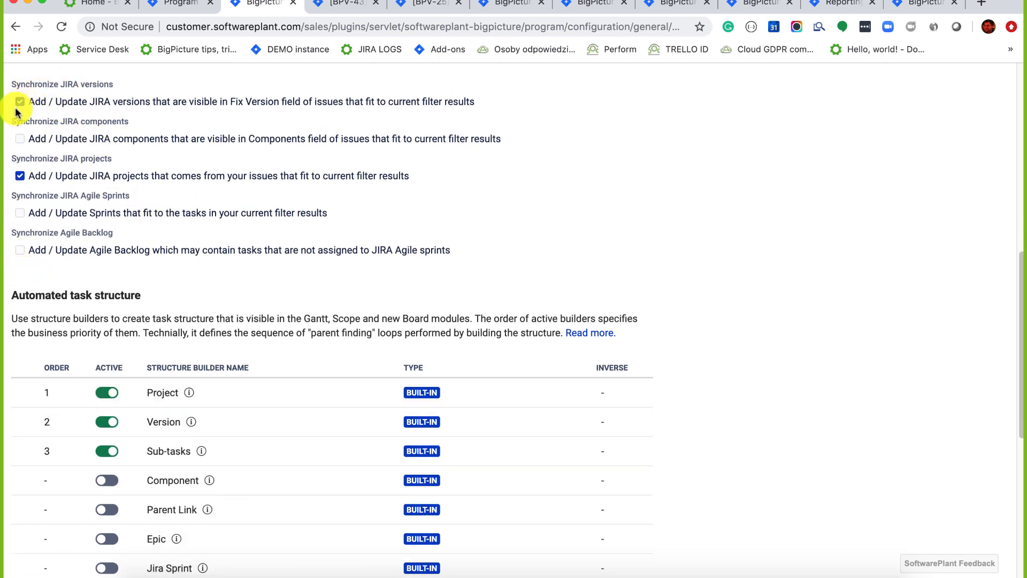
click(21, 178)
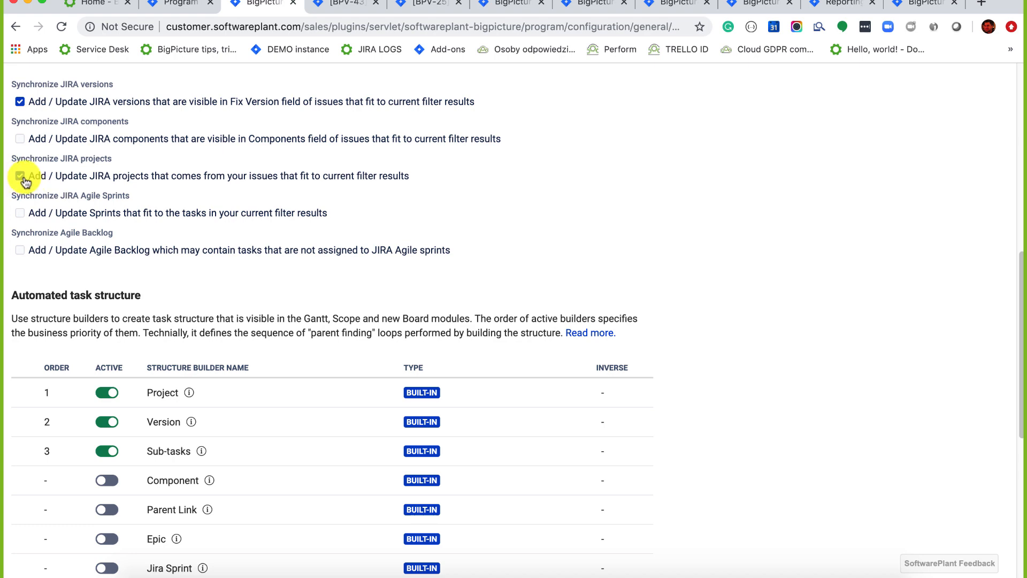
click(25, 180)
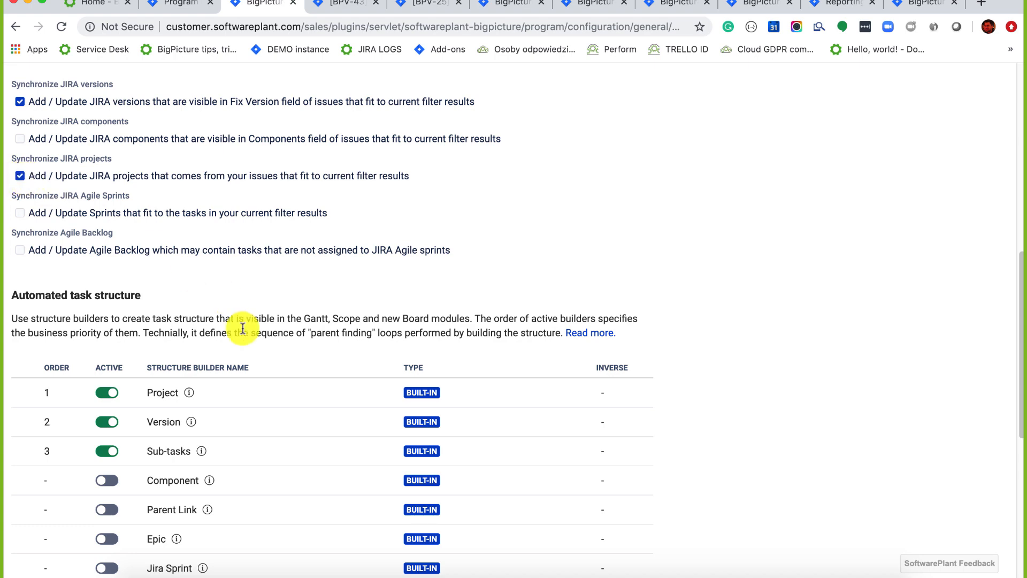
scroll(243, 329, down, 5)
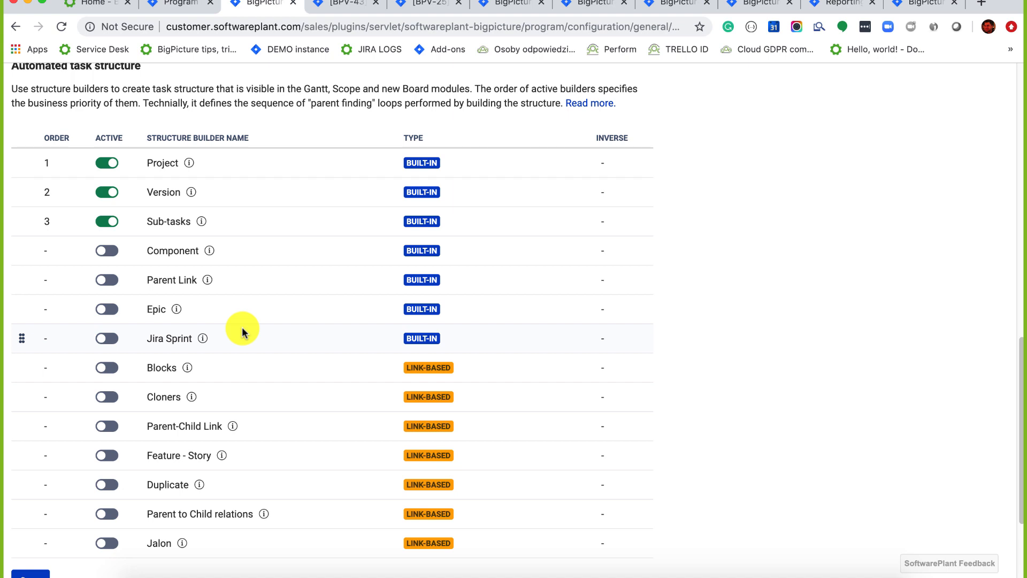
scroll(206, 223, up, 1)
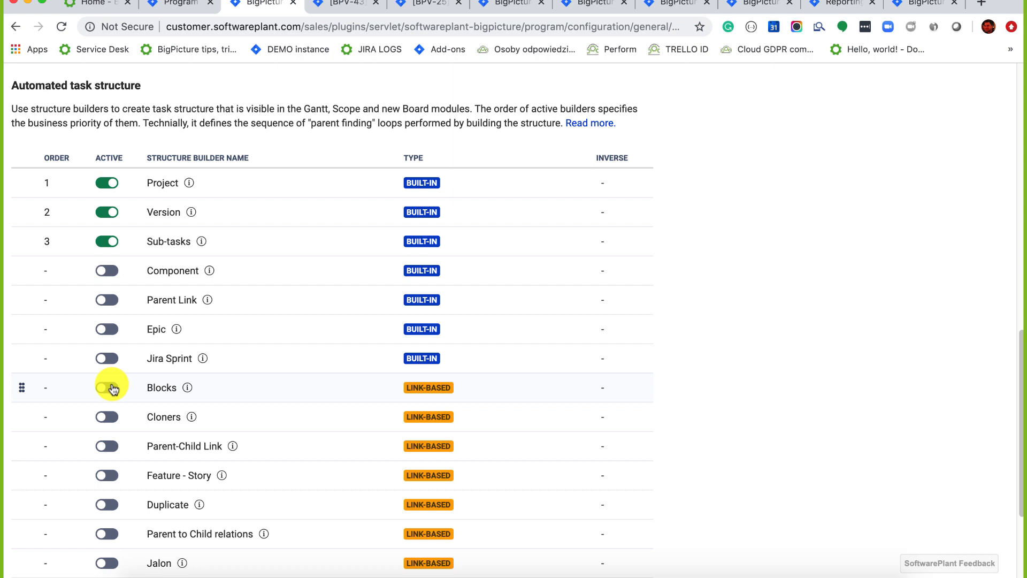
mouse_move(232, 446)
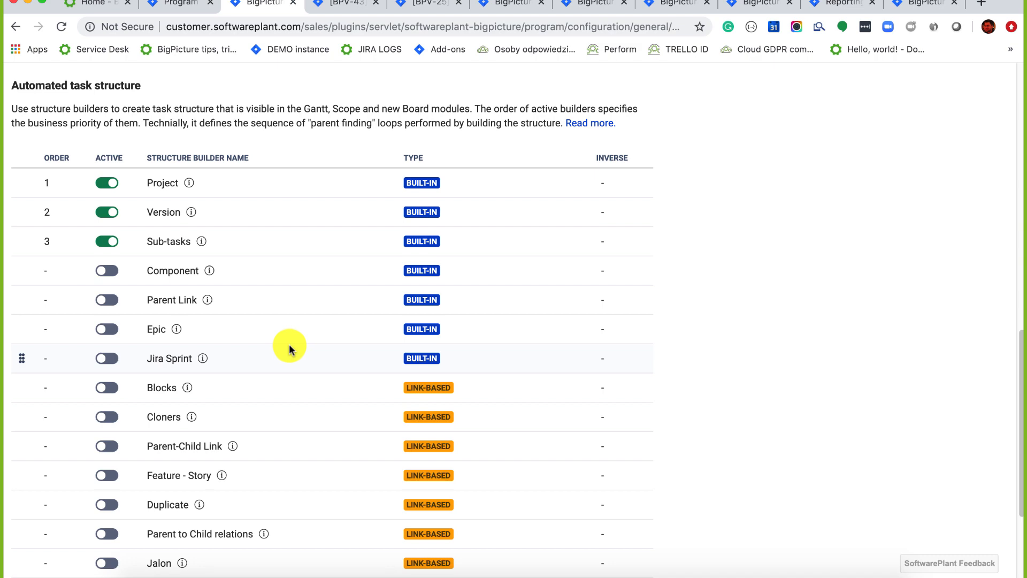
scroll(451, 268, up, 8)
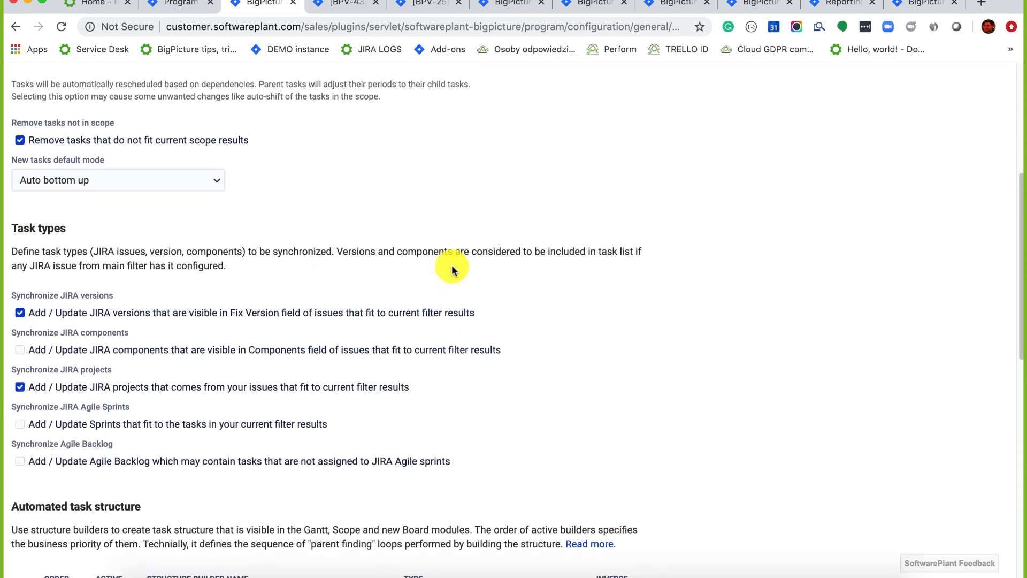
scroll(452, 268, down, 5)
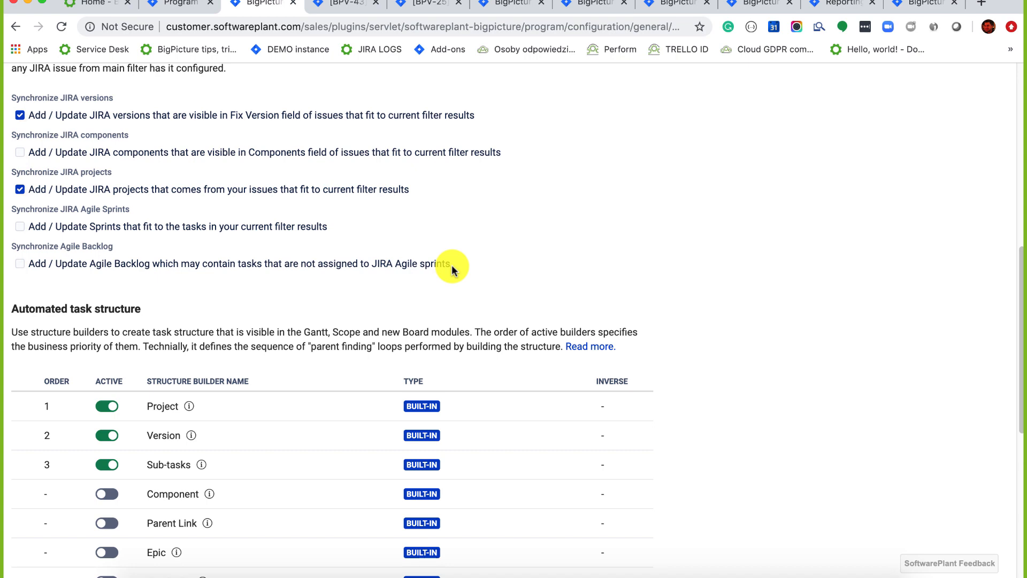
scroll(451, 264, up, 10)
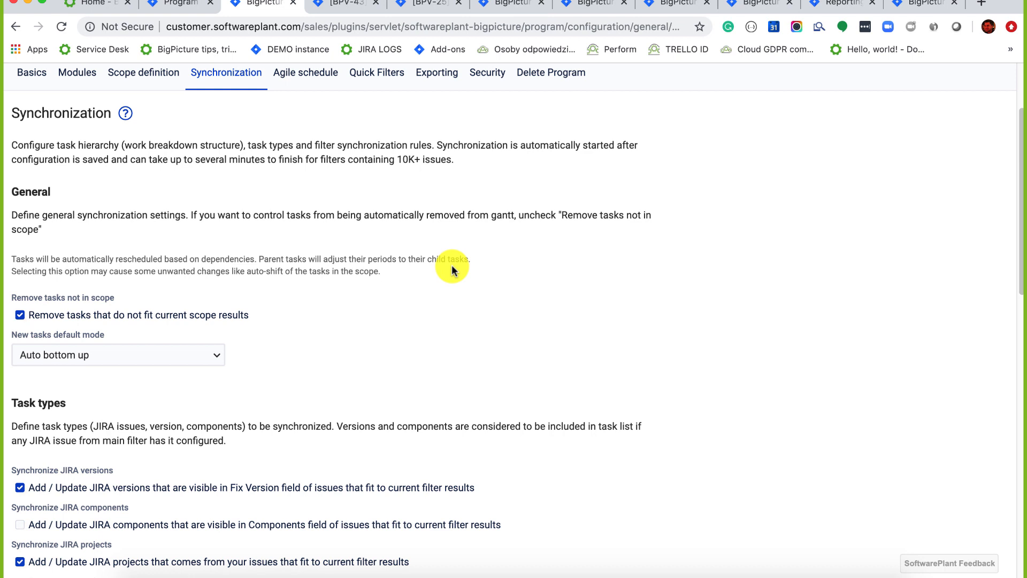
scroll(451, 265, down, 4)
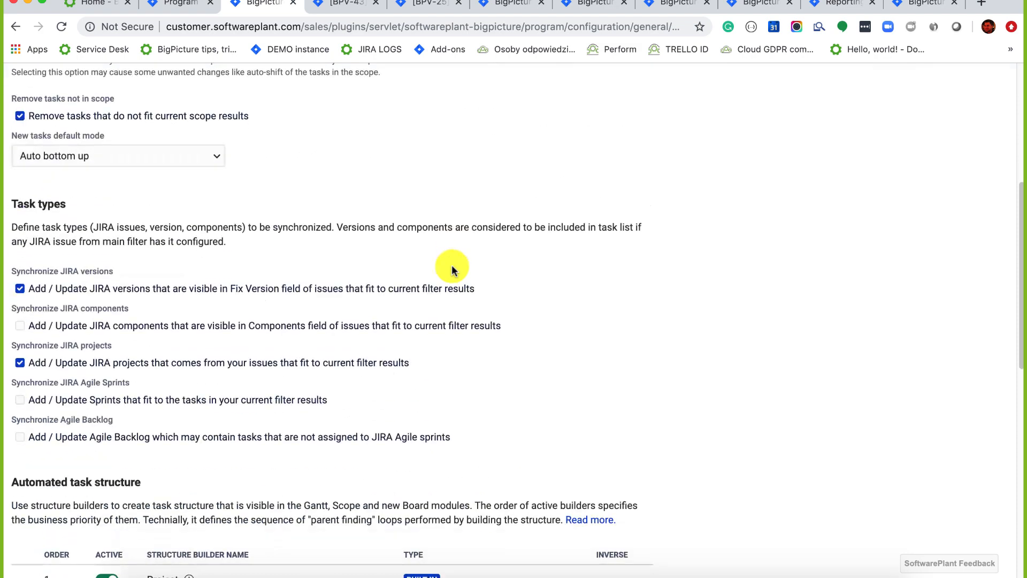
scroll(137, 360, down, 3)
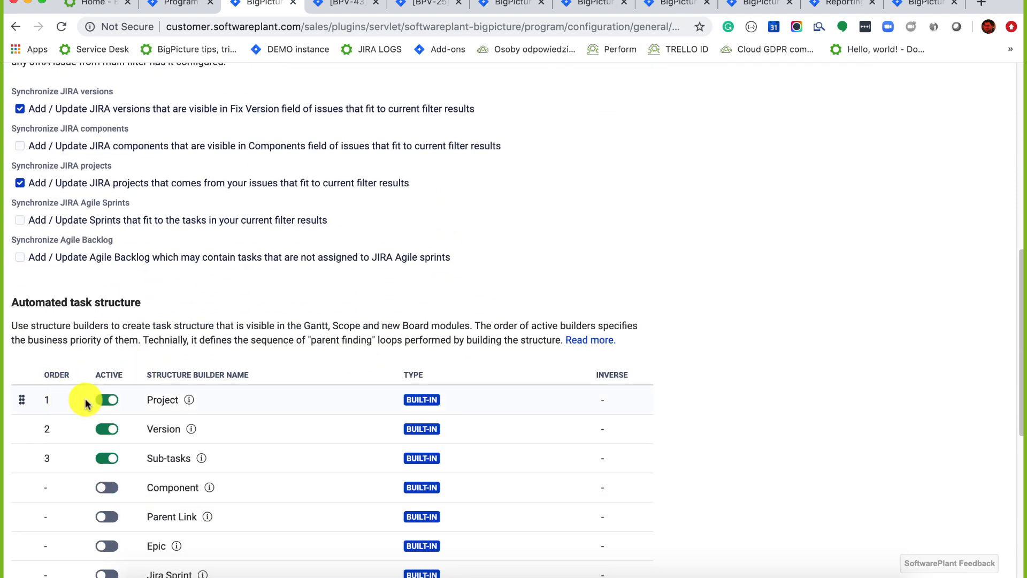
scroll(195, 280, up, 8)
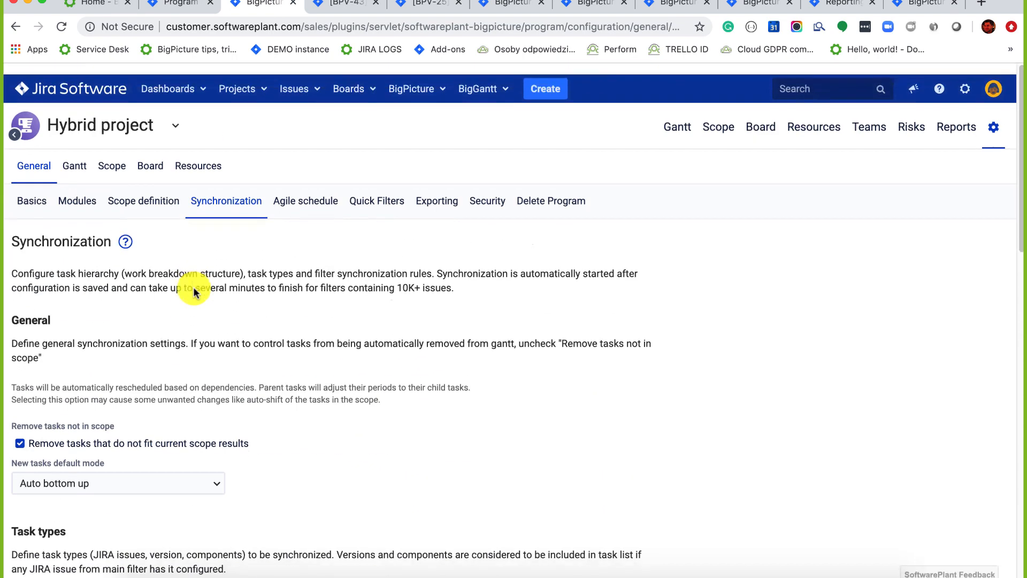
Open the Resources view via Scope, then resize the Skills panel to show more individual rows.
click(714, 116)
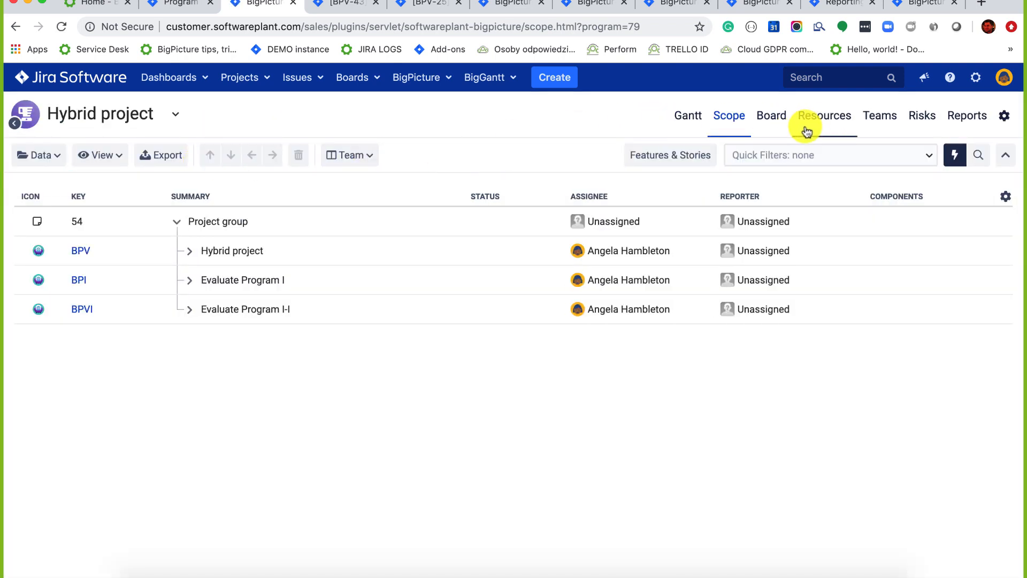
click(814, 127)
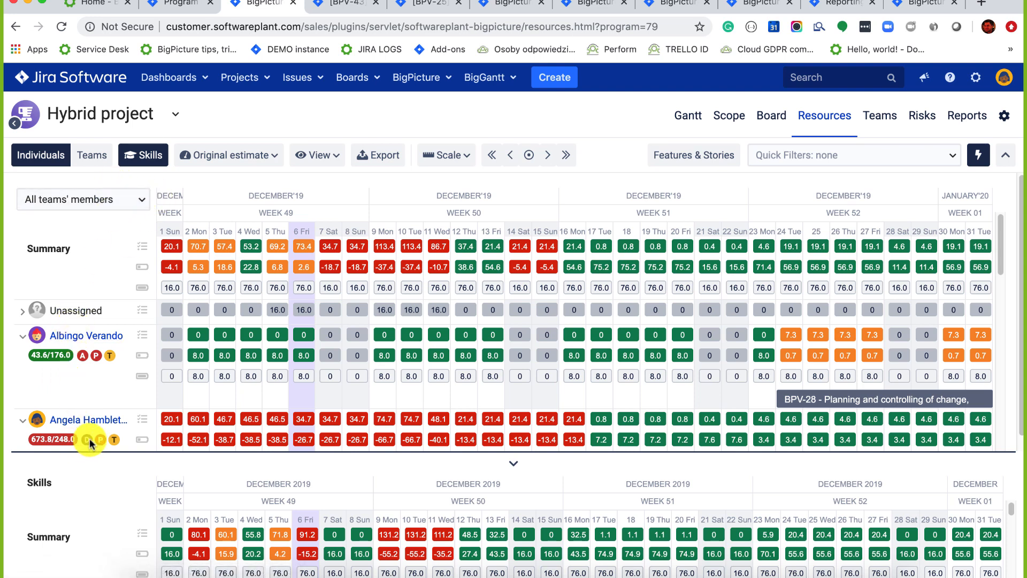
drag(516, 453, 474, 324)
scroll(88, 475, down, 3)
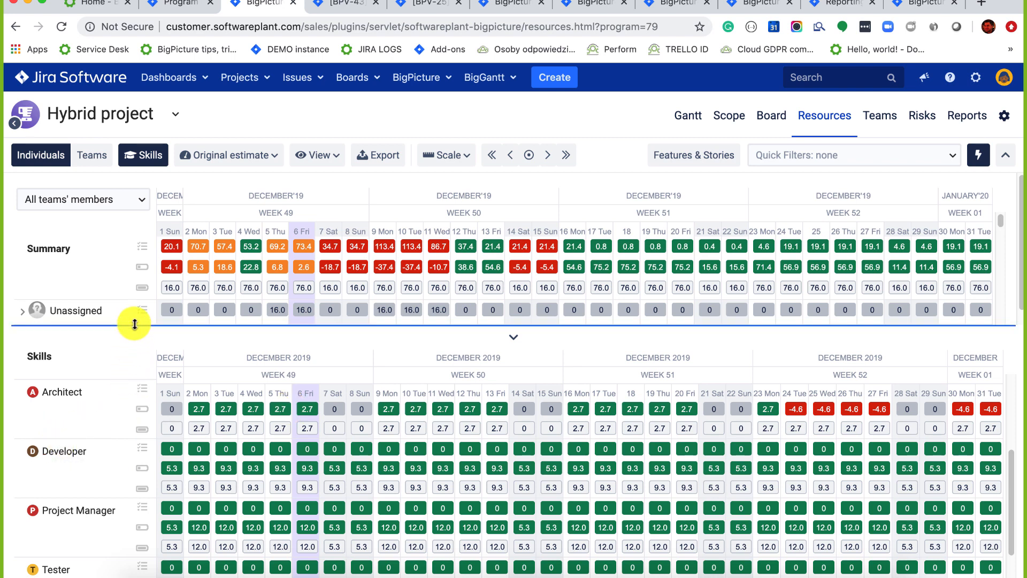
drag(133, 324, 129, 437)
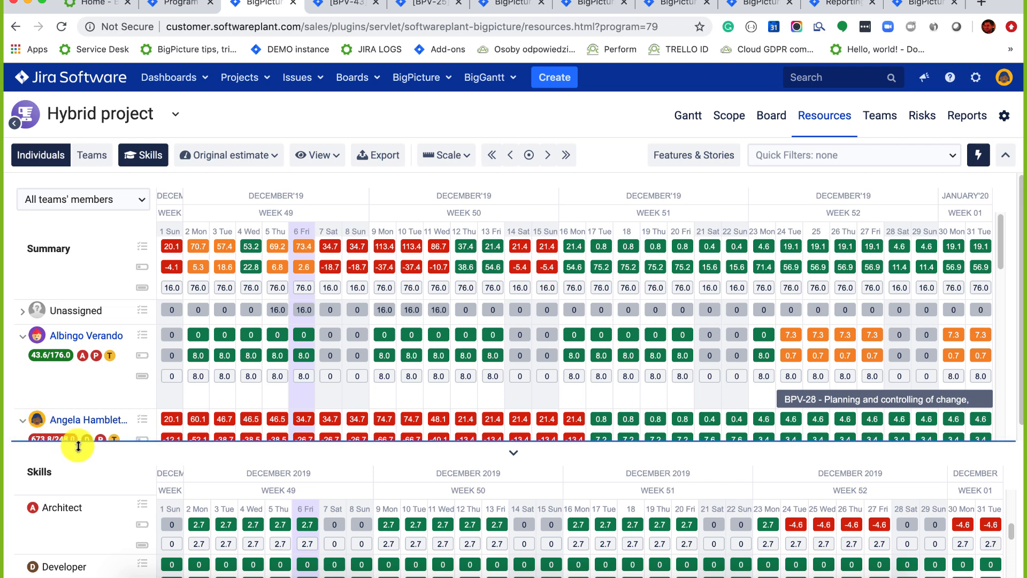
drag(107, 445, 106, 484)
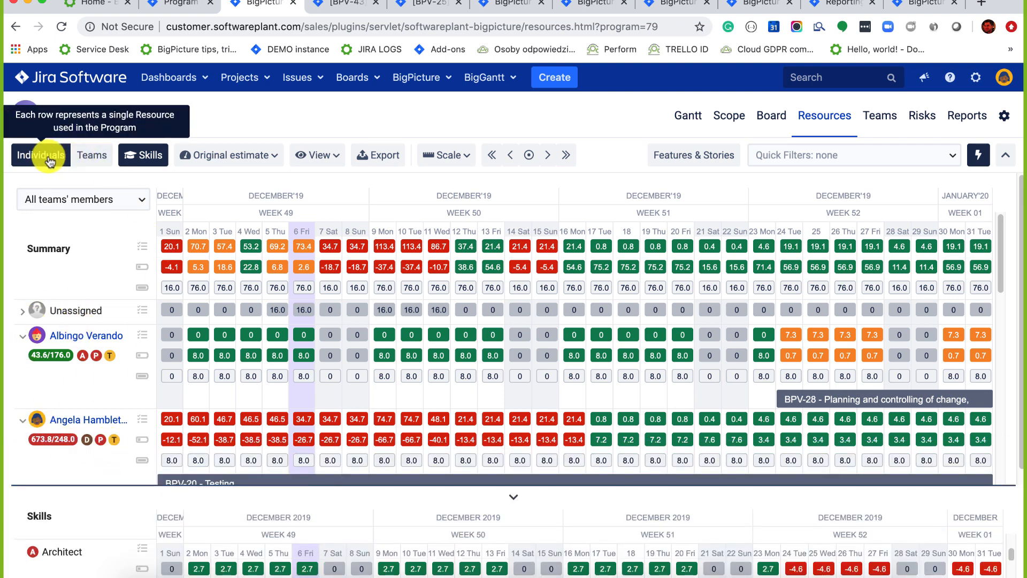
Group workload by Teams and move task BPVI-28 from Unassigned to Team Android.
click(84, 156)
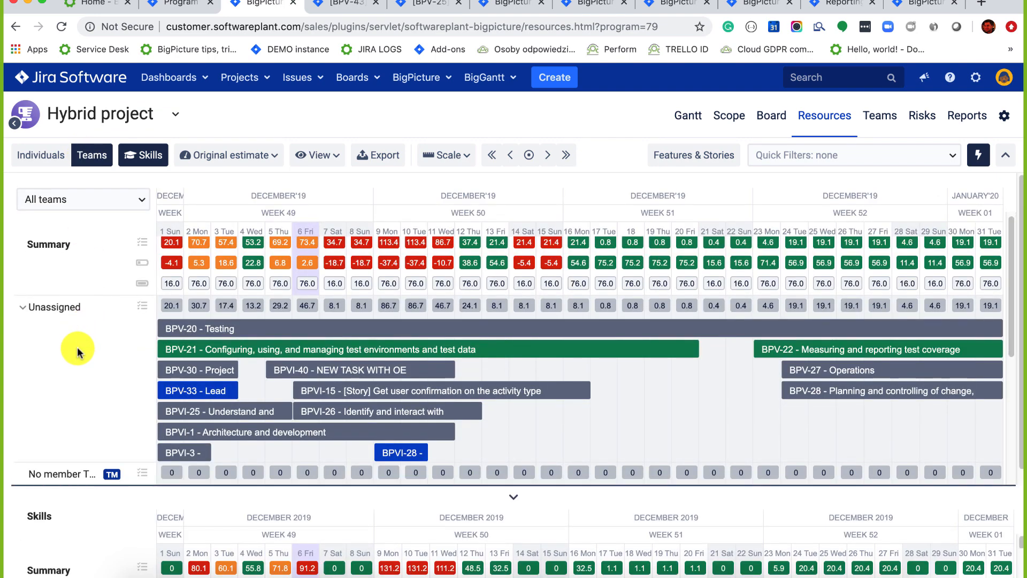
scroll(77, 346, down, 5)
scroll(78, 346, down, 1)
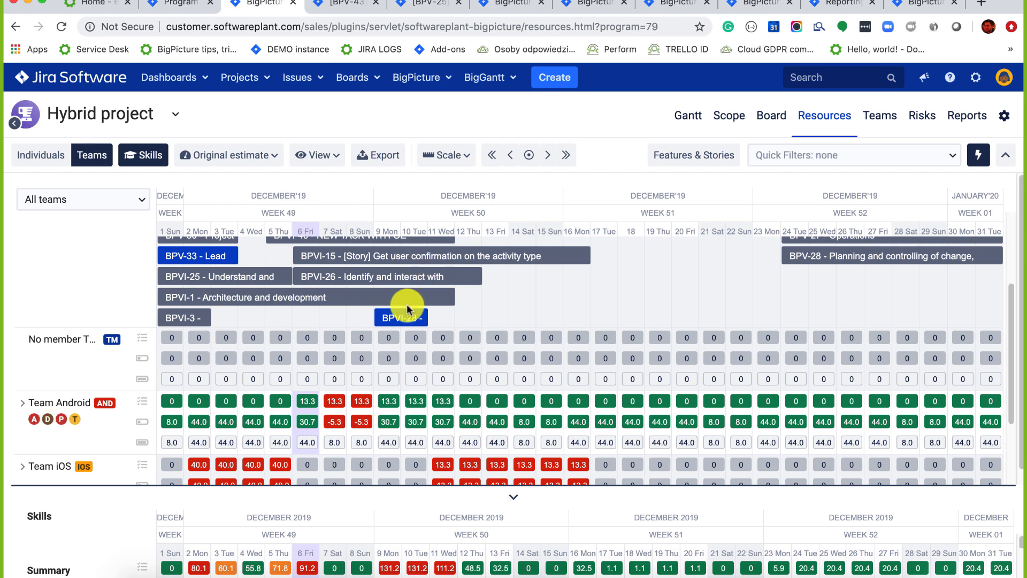
drag(405, 317, 540, 439)
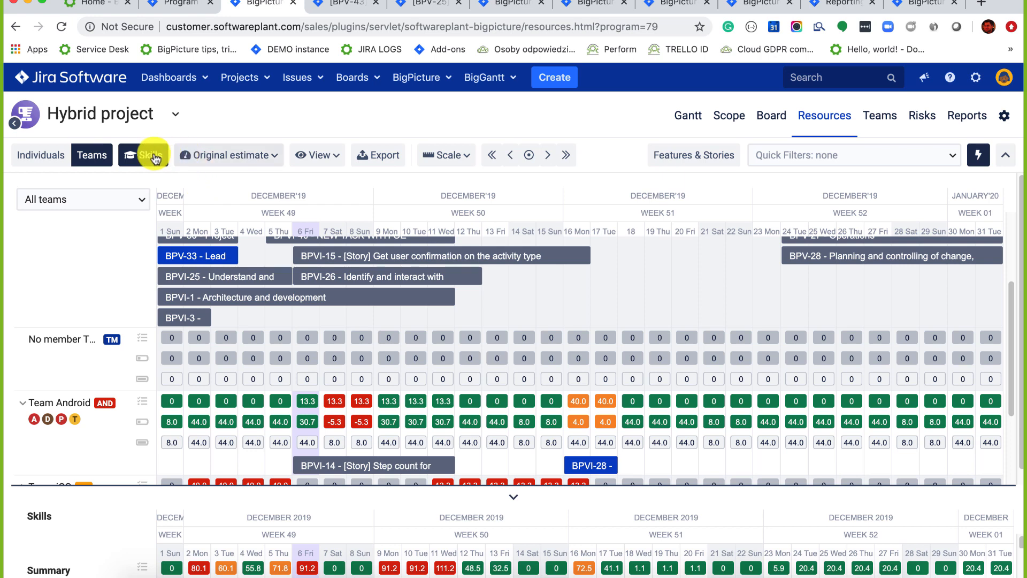
Compare workload by Remaining estimate and Story points, checking BPVI-14's estimate, then revert to Original estimate.
click(192, 155)
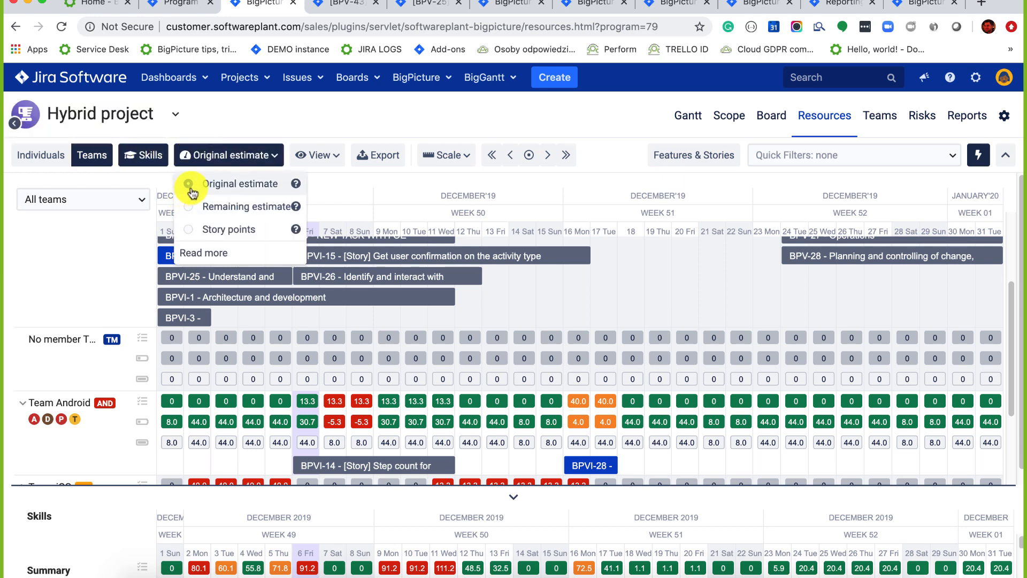
click(192, 205)
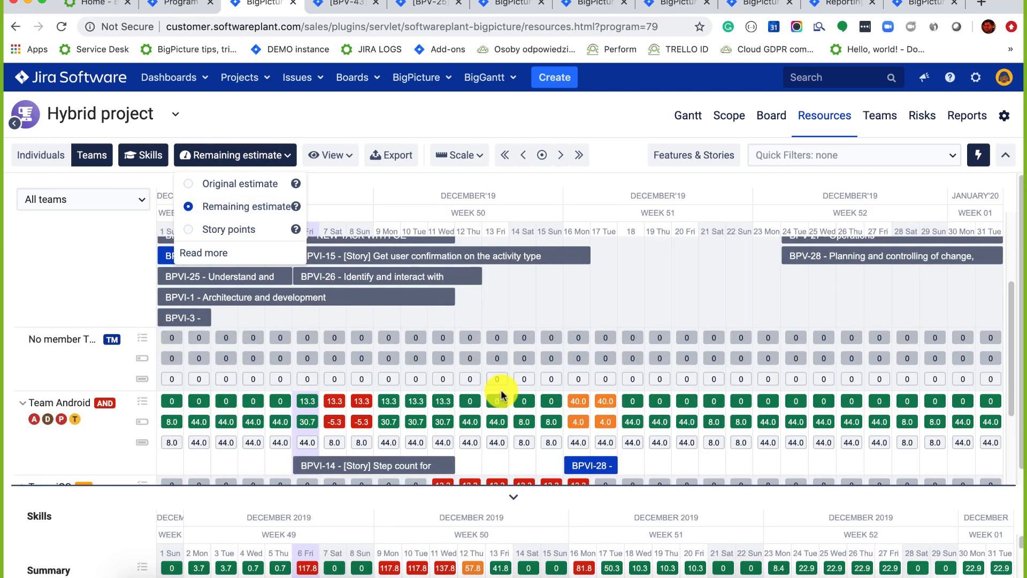
click(450, 465)
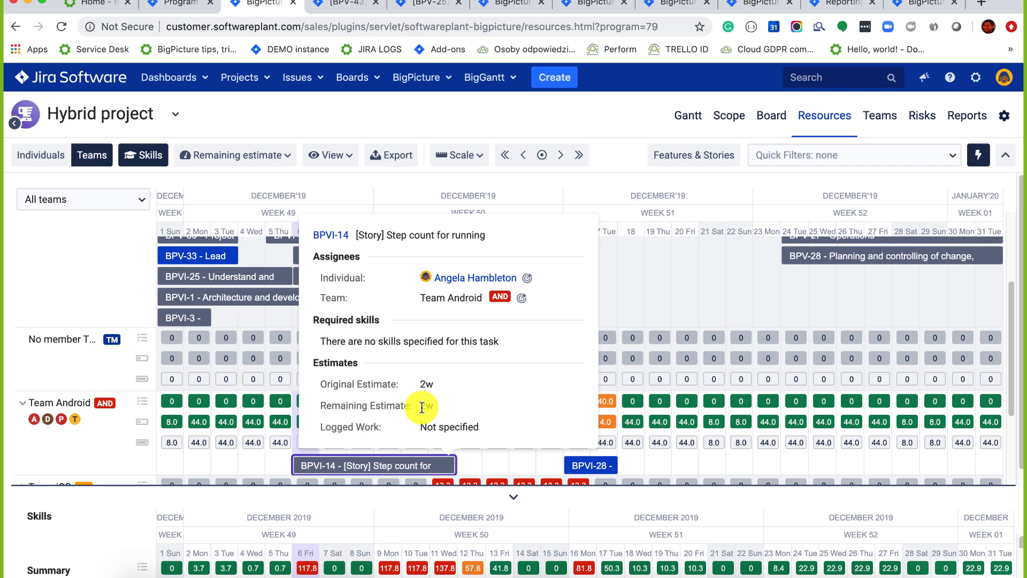
drag(447, 382, 388, 381)
click(695, 280)
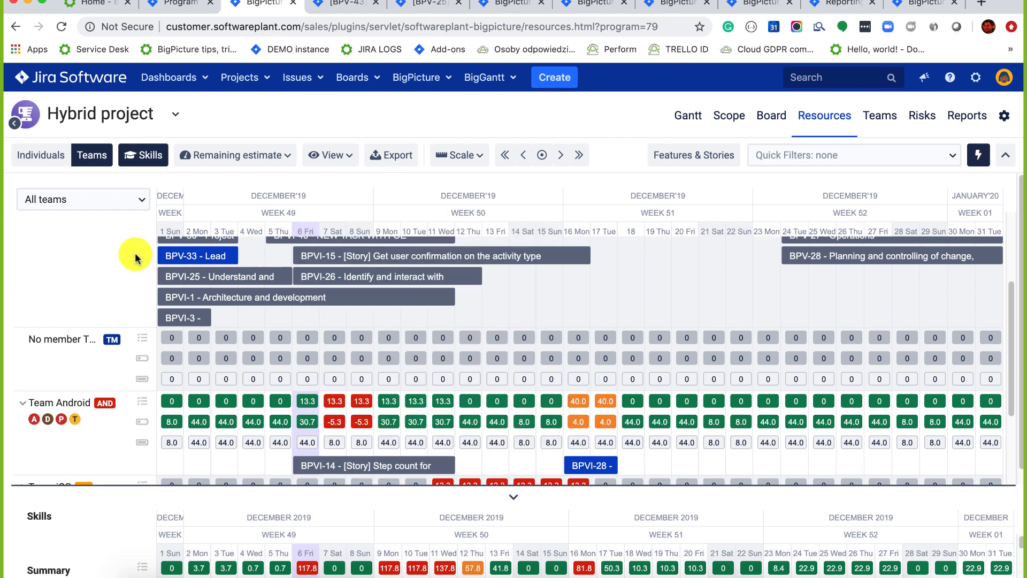
click(269, 156)
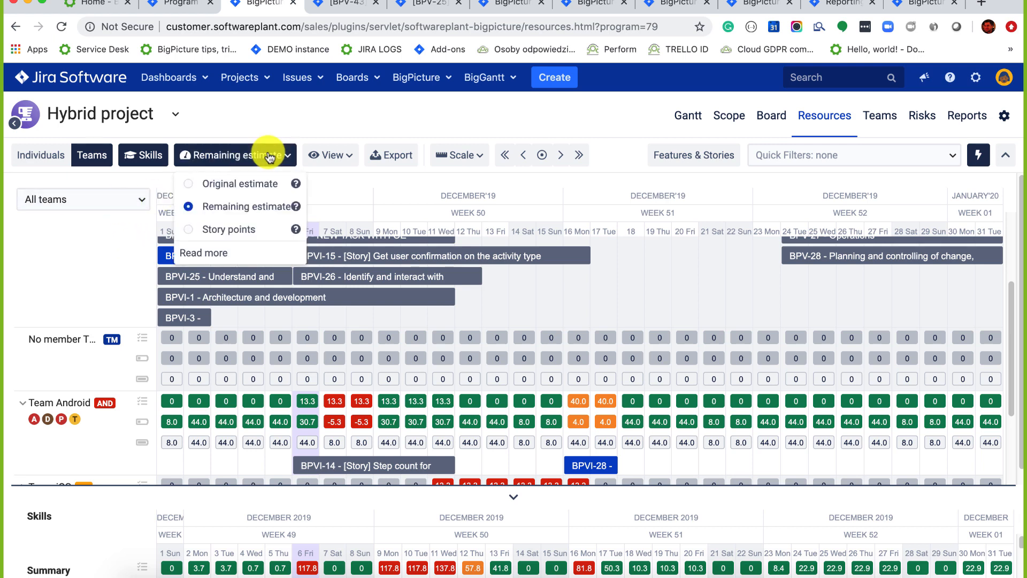
click(190, 231)
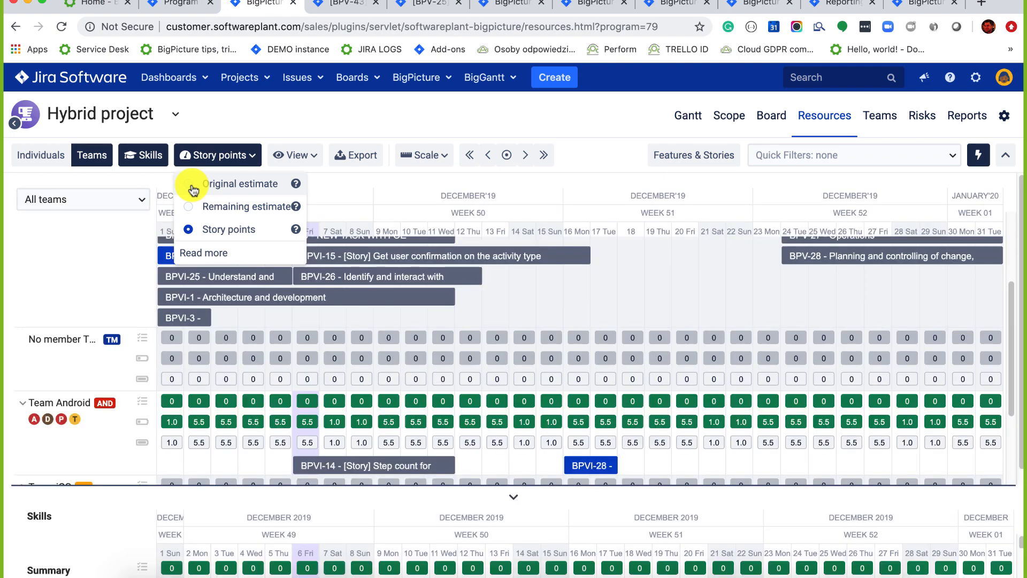
click(190, 184)
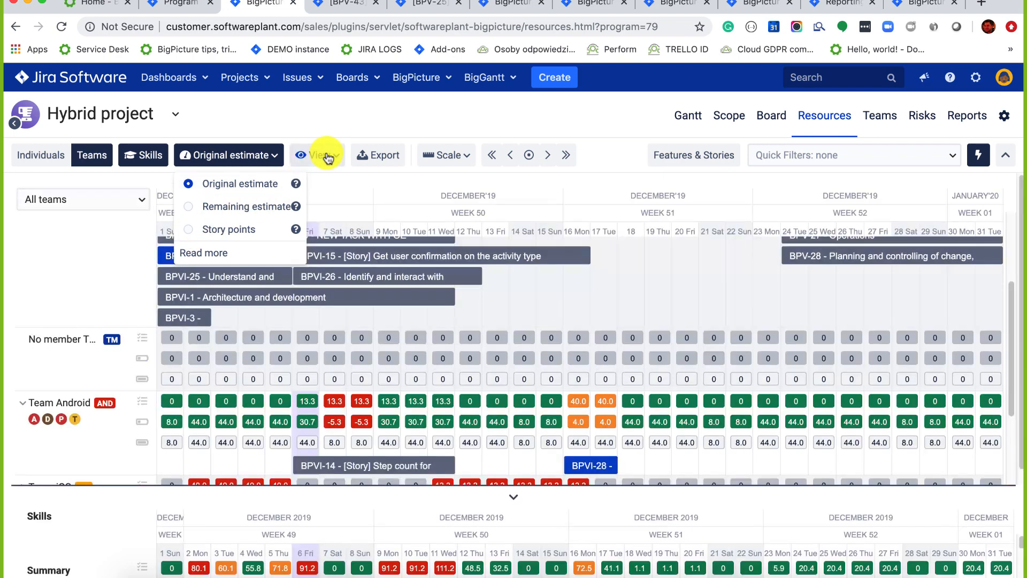
Collapse the Skills breakdown from the View options so Team iOS comes into view.
click(323, 154)
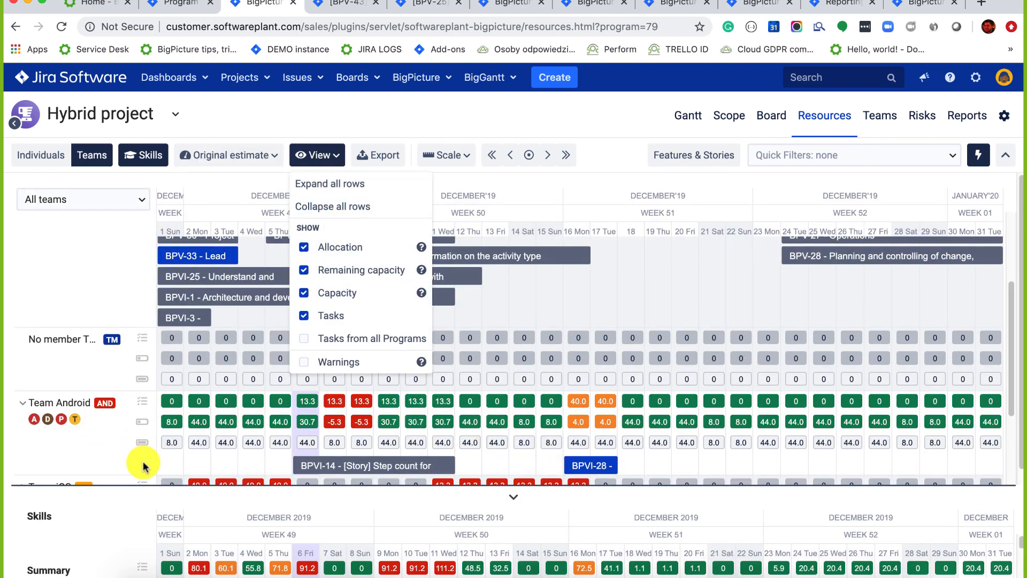
drag(500, 487, 517, 499)
click(516, 500)
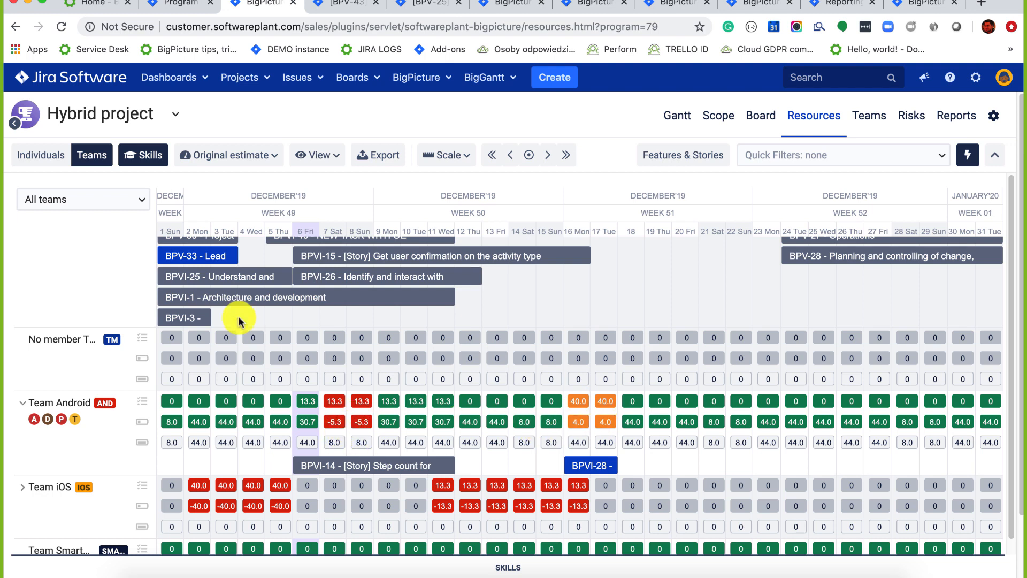
Group workload by individuals, then extend, shift and reassign task BPVI-28 to Big Demo.
click(45, 155)
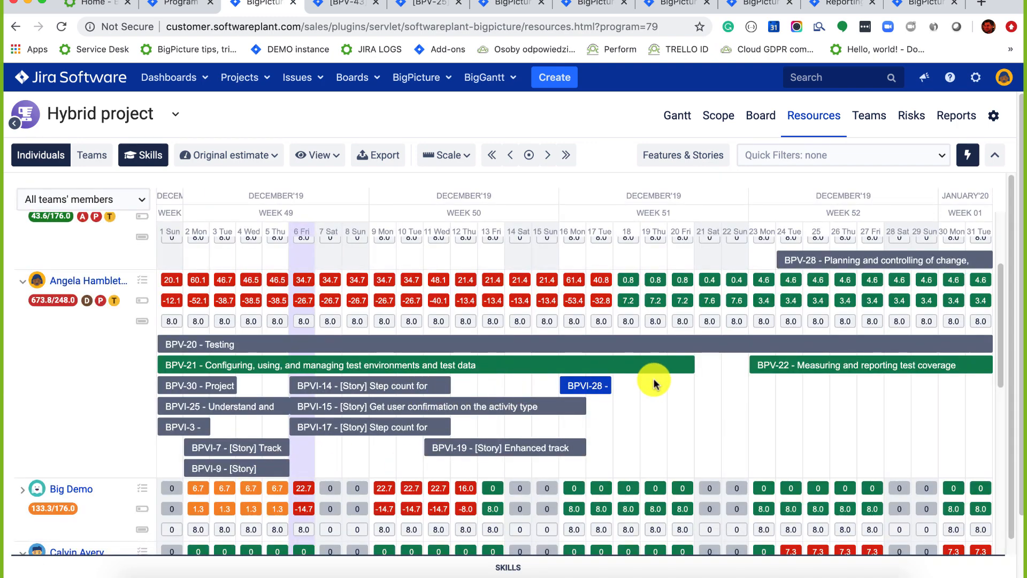
drag(654, 383, 705, 381)
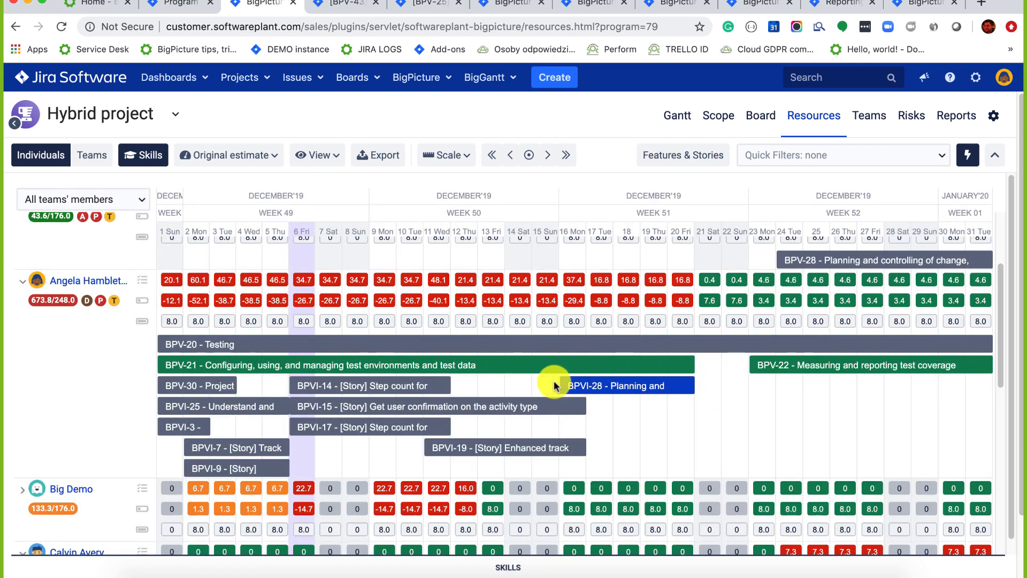
drag(670, 385, 766, 384)
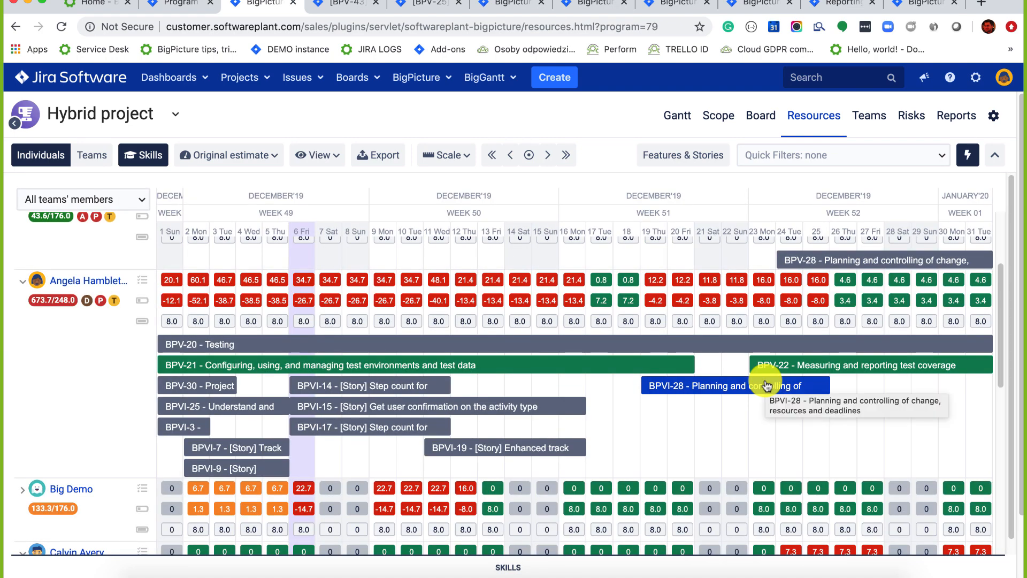
drag(767, 385, 767, 508)
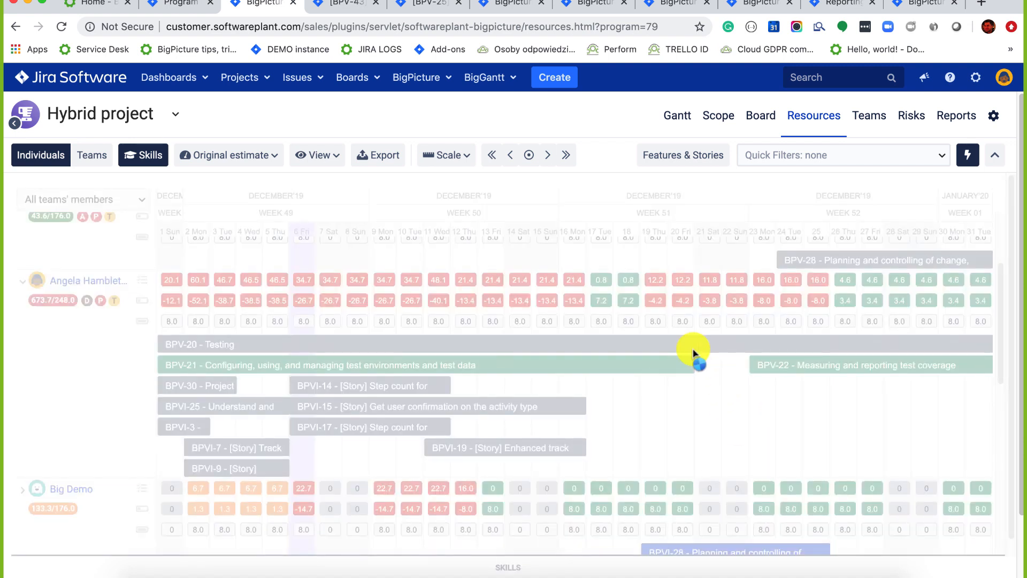
scroll(693, 353, down, 2)
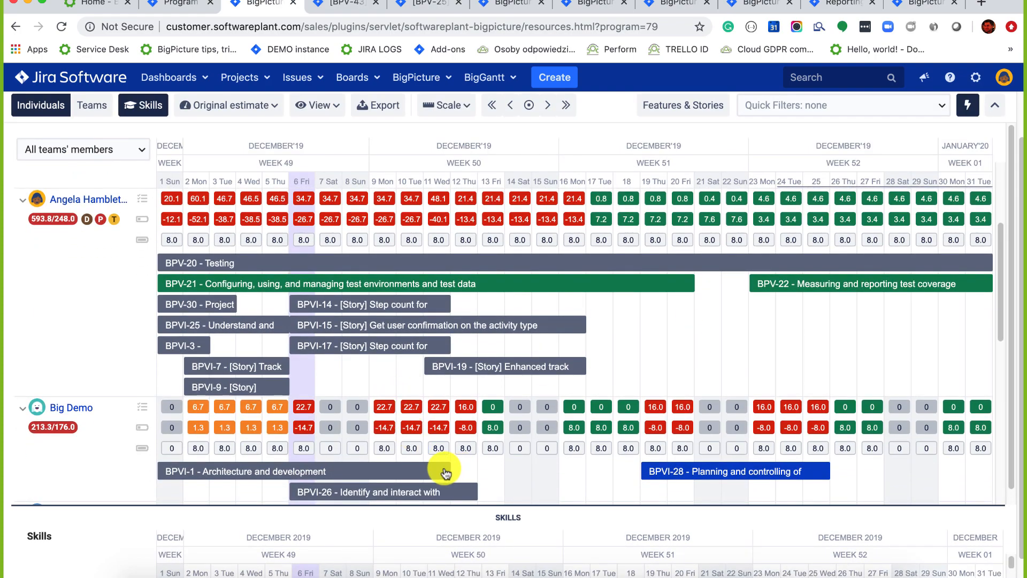
drag(445, 473, 777, 473)
Review BPVI-28's suggested assignees and the 14 December allocation details, then open the BigPicture modules list.
click(815, 474)
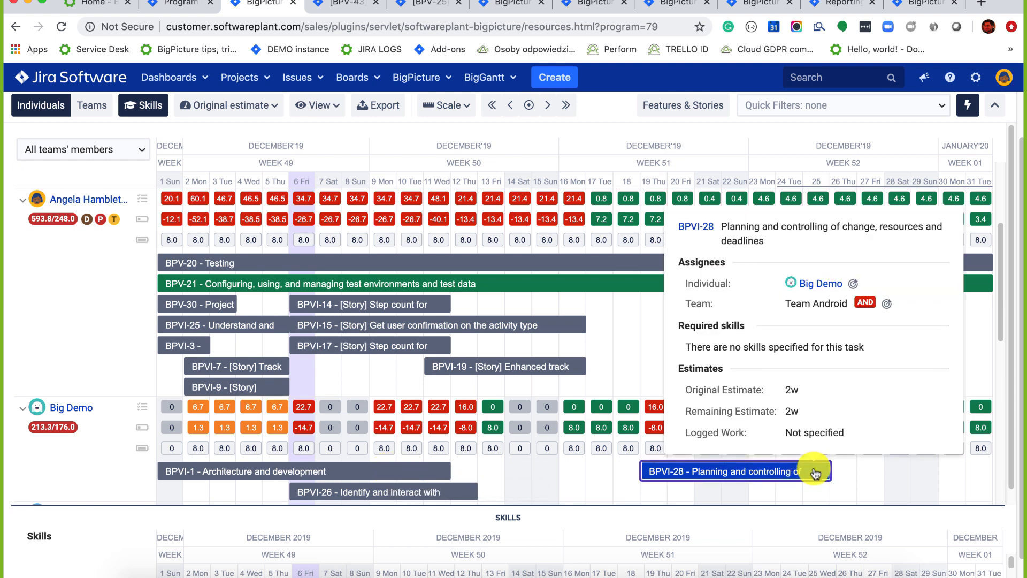
click(854, 286)
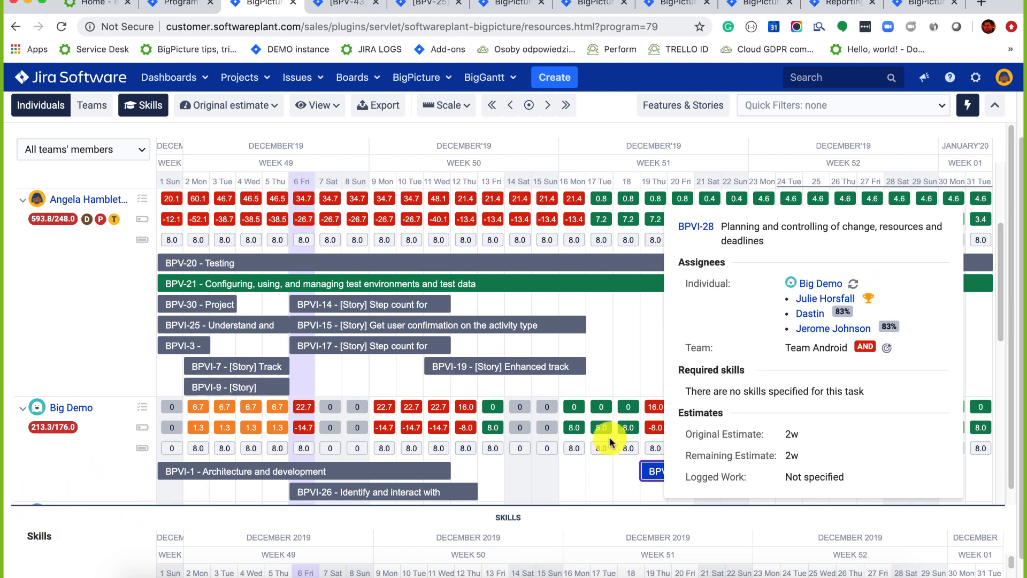
click(854, 285)
click(524, 206)
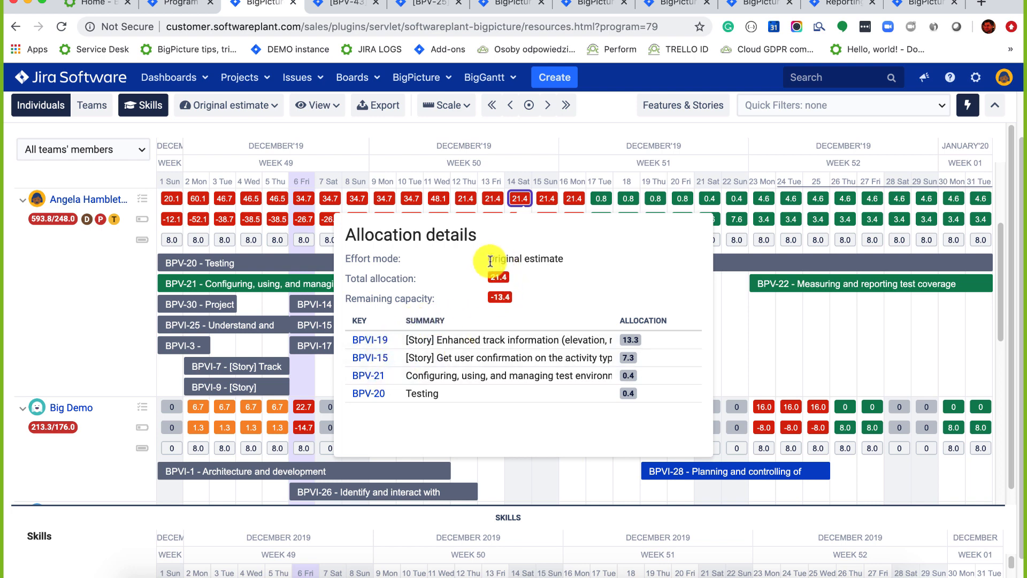
click(422, 77)
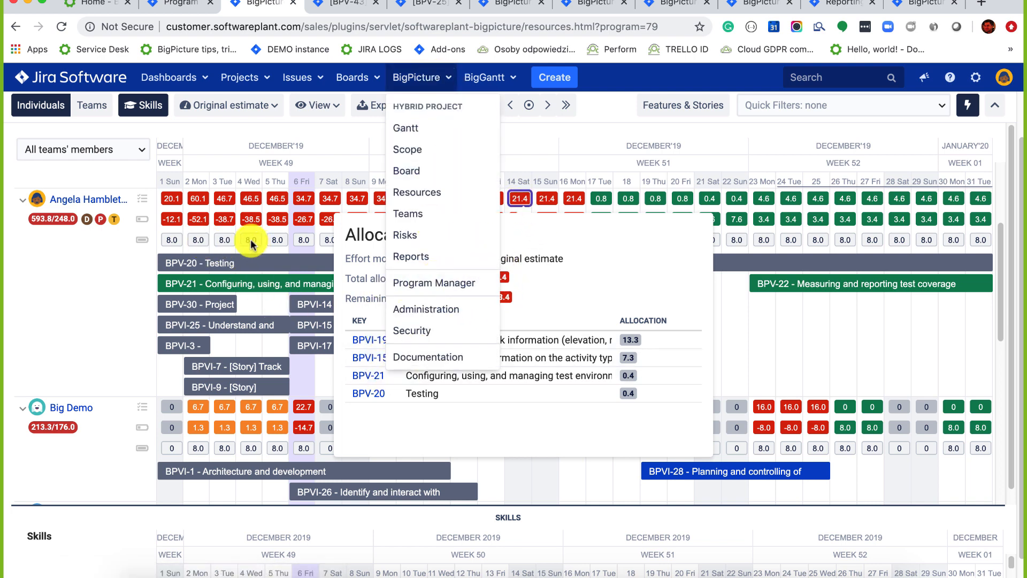
Go to BigPicture Administration and open the first resource's page with its Skills section.
click(429, 81)
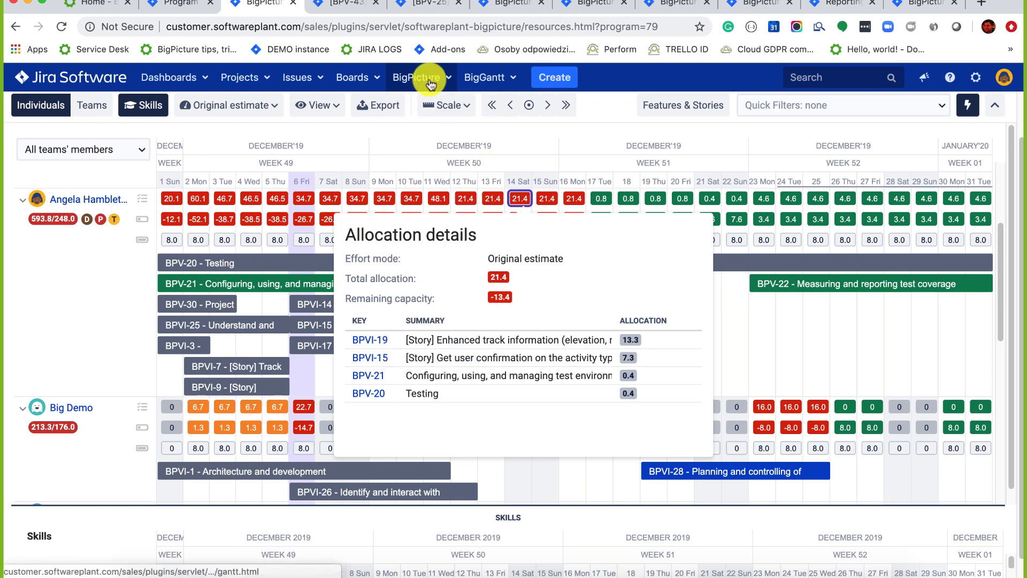
click(429, 81)
click(420, 308)
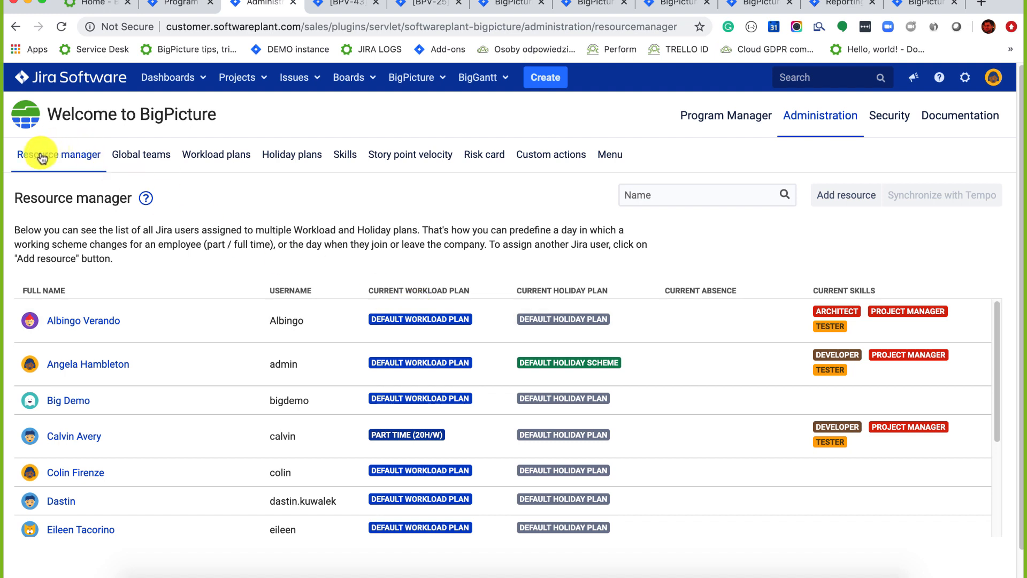
click(90, 320)
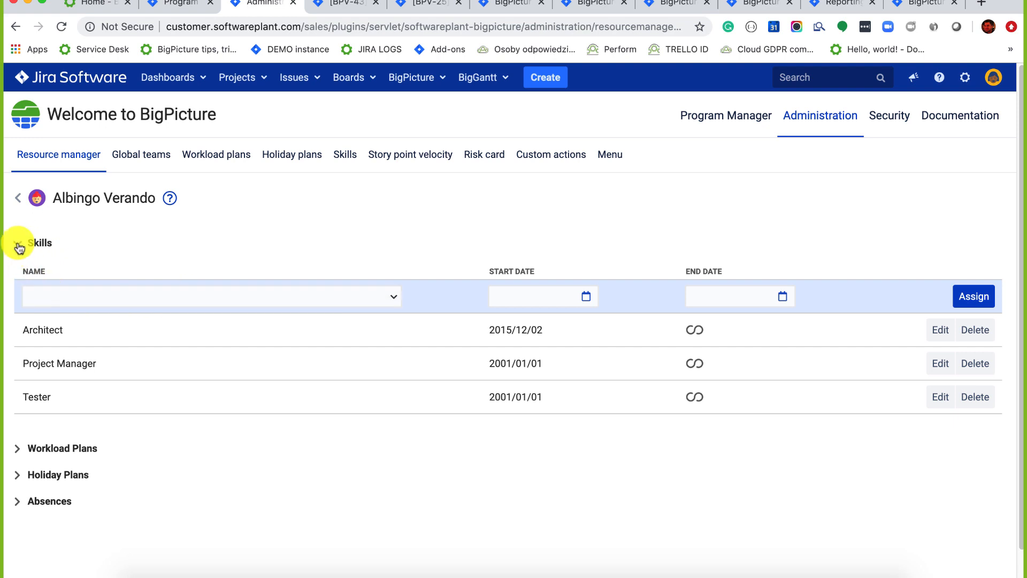
click(18, 245)
click(18, 245)
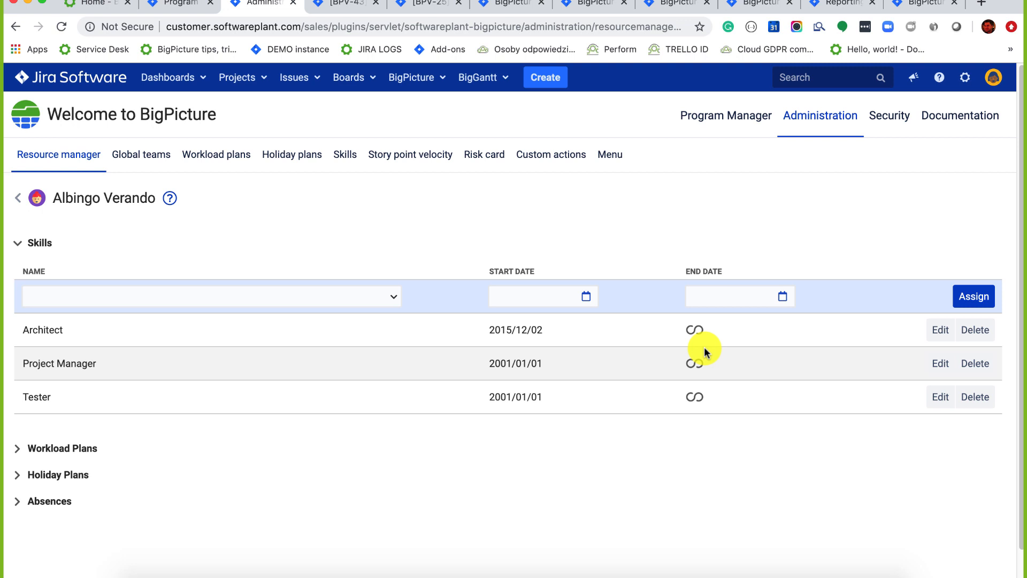
Expand the resource's Workload Plans, Holiday Plans and Absences sections and view the absence types.
click(18, 450)
scroll(142, 373, down, 3)
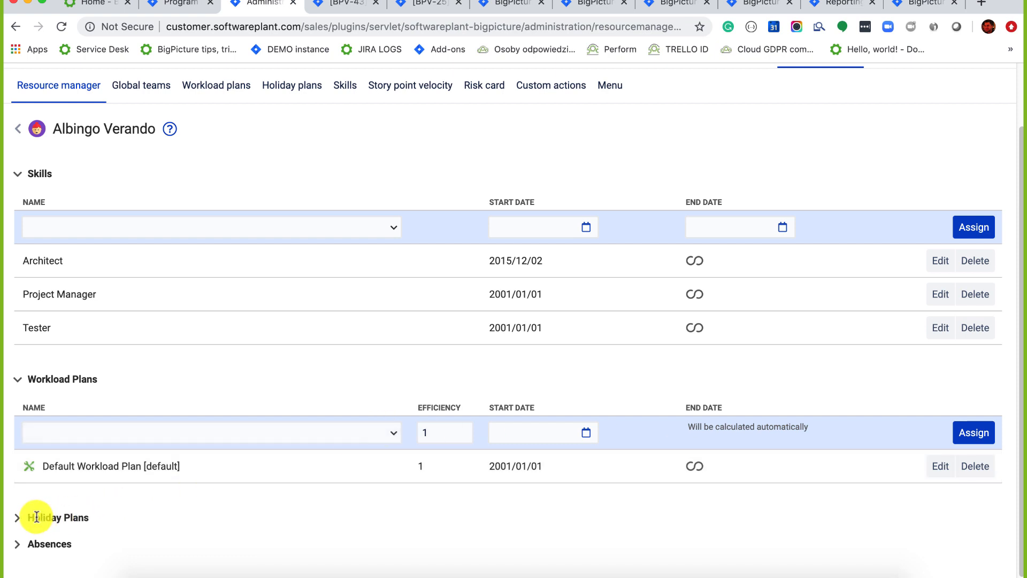
click(21, 519)
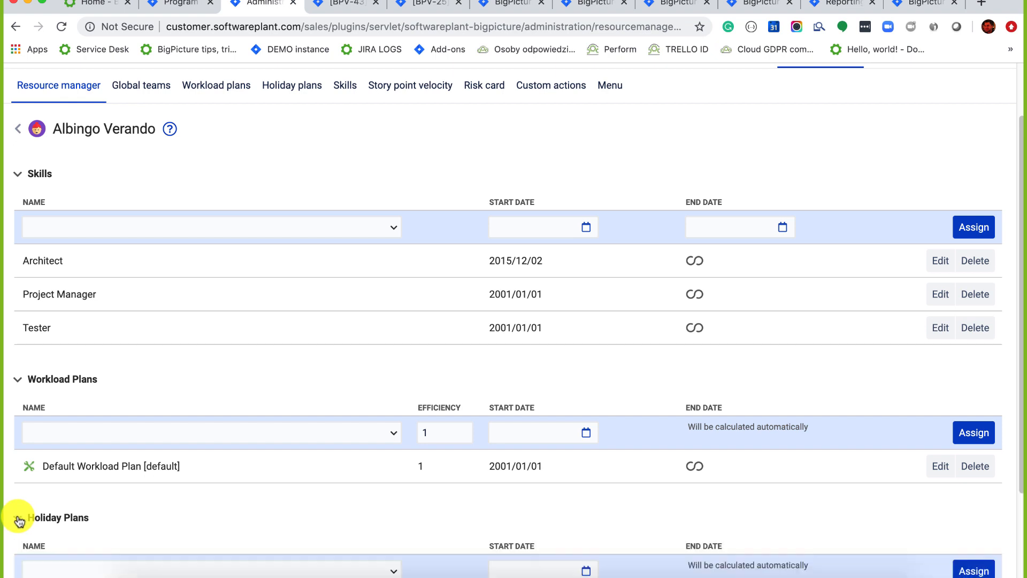
scroll(96, 465, down, 3)
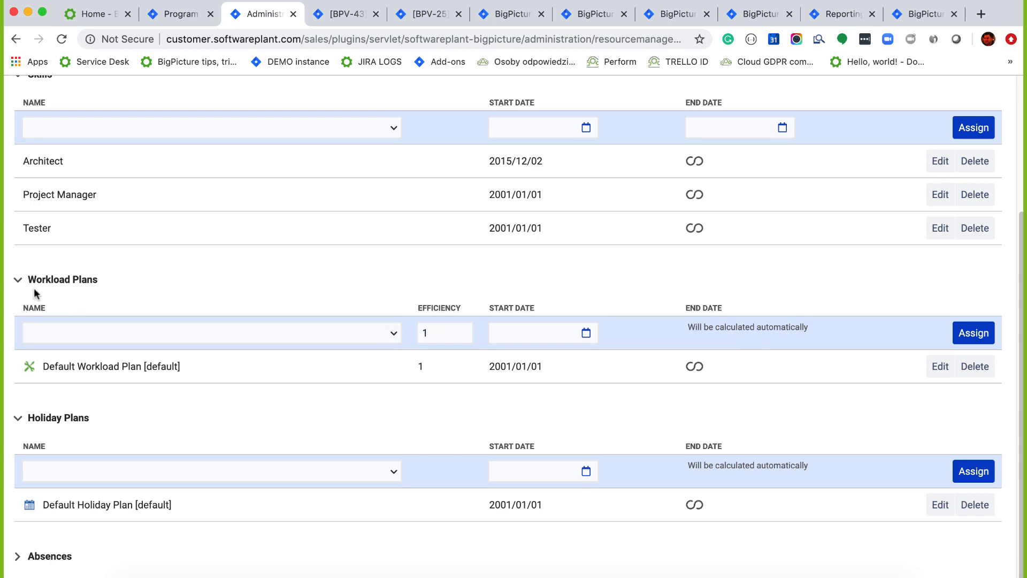
click(18, 557)
scroll(129, 483, down, 3)
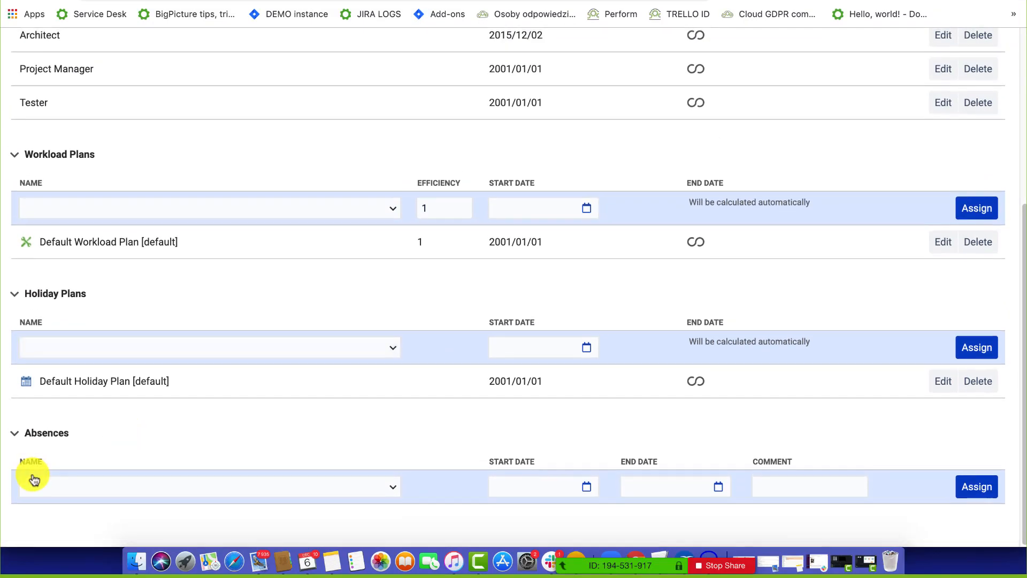
click(34, 481)
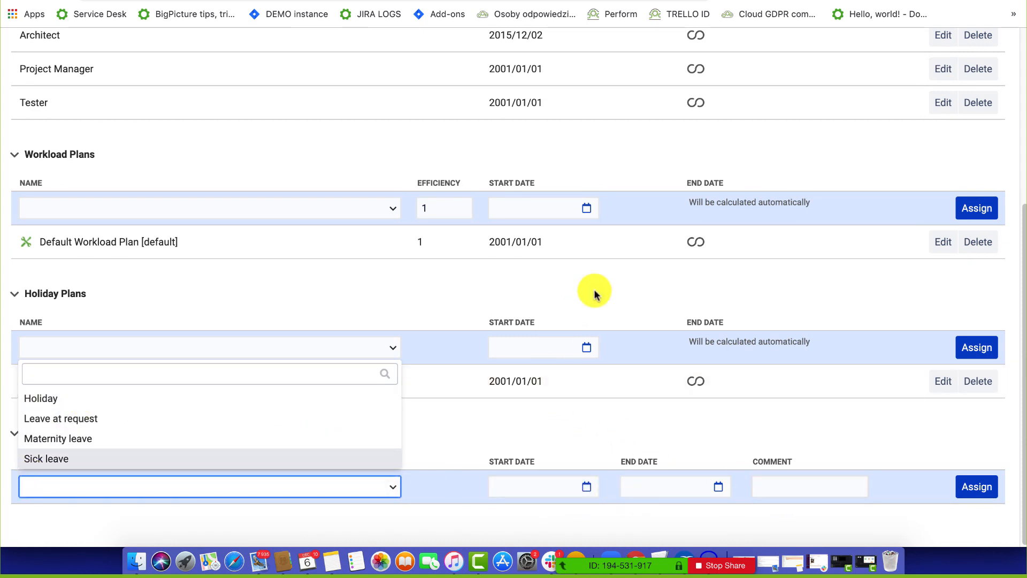
scroll(594, 288, up, 5)
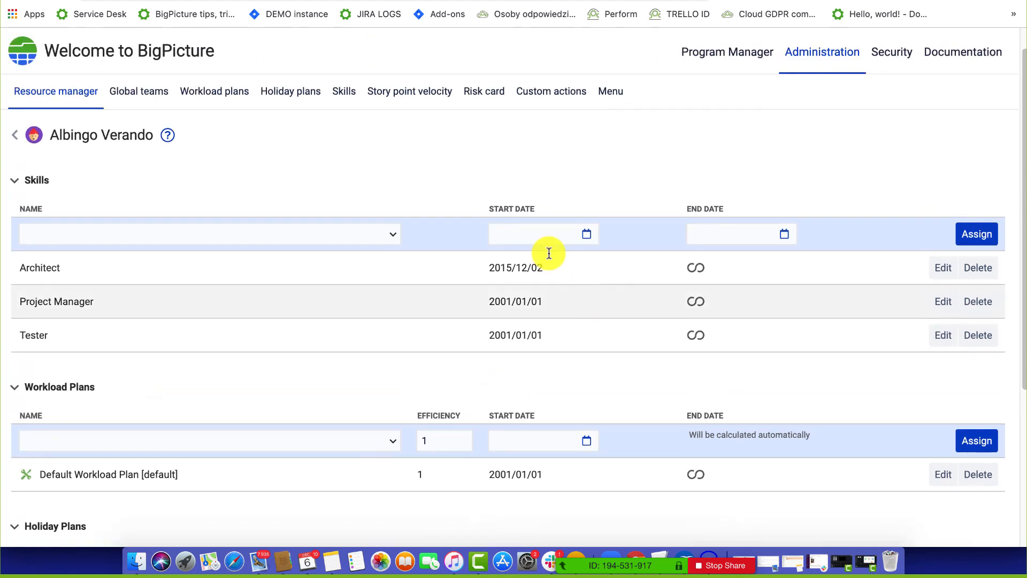
View the Default Workload Plan's weekly schedule in the Workload plans settings.
click(218, 96)
click(900, 254)
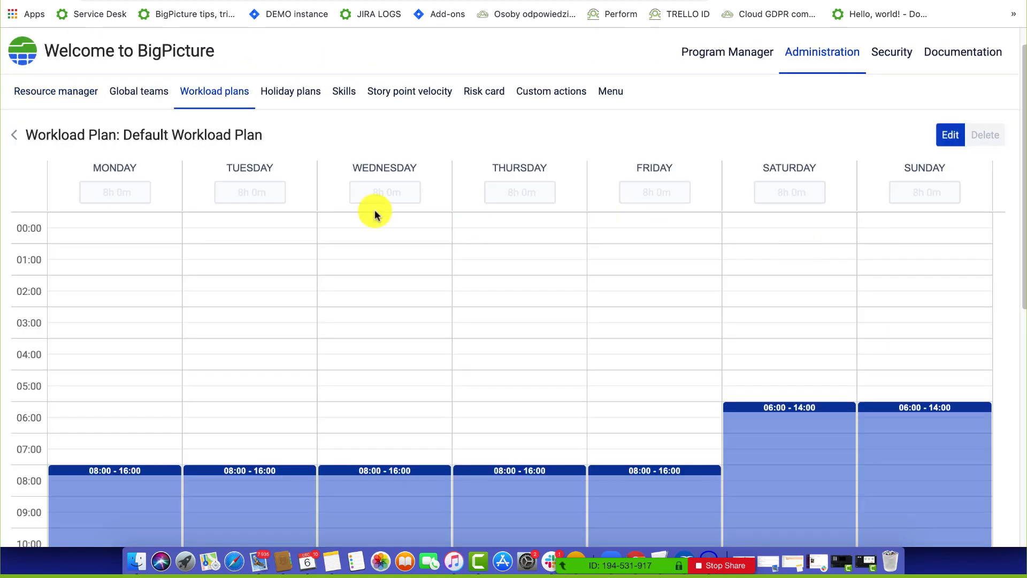
scroll(229, 328, down, 3)
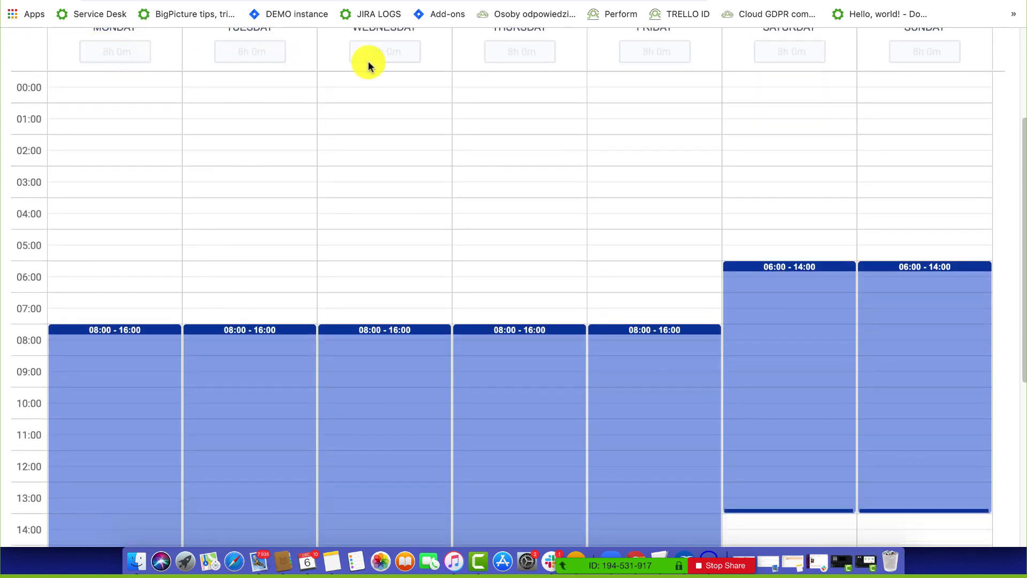
scroll(669, 273, down, 2)
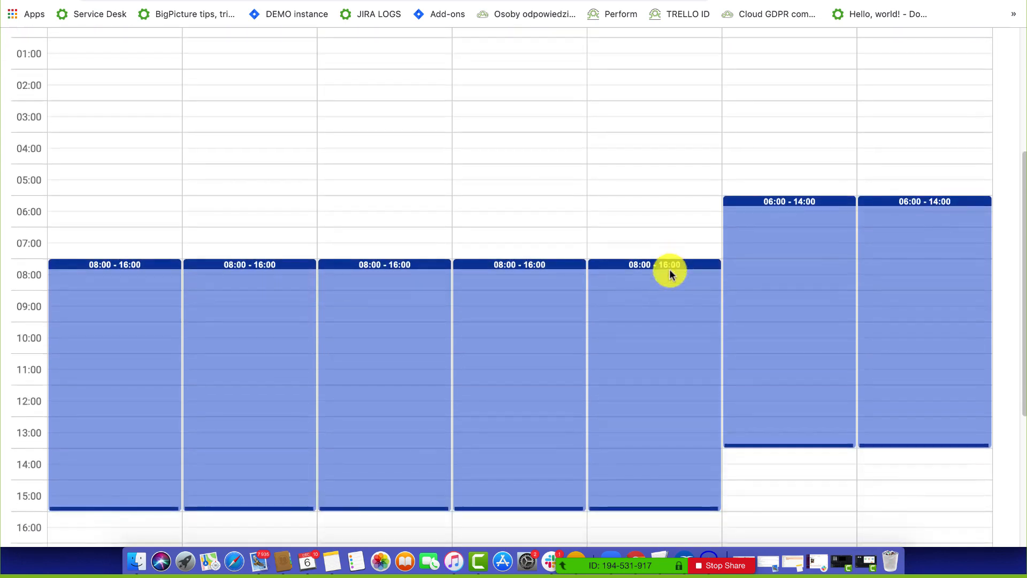
scroll(436, 187, up, 4)
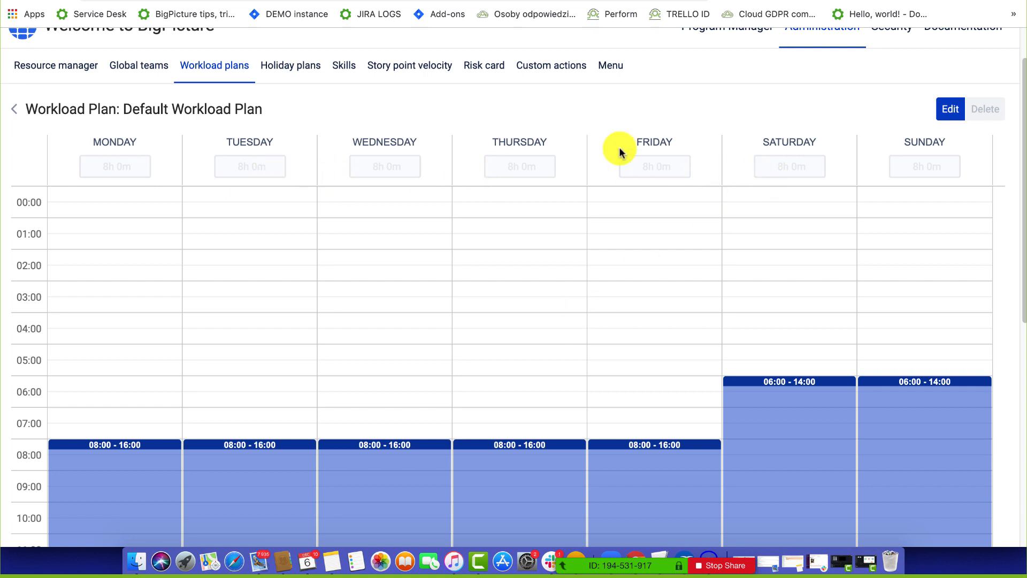
Browse the holiday plans, skills and global teams lists, ending on the Workload plans list.
click(288, 68)
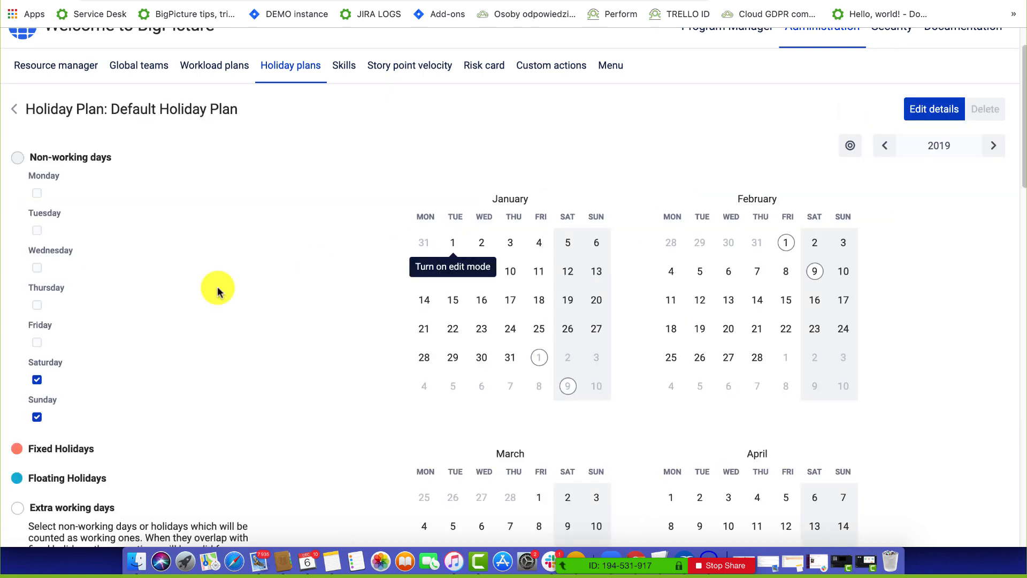
scroll(168, 293, down, 3)
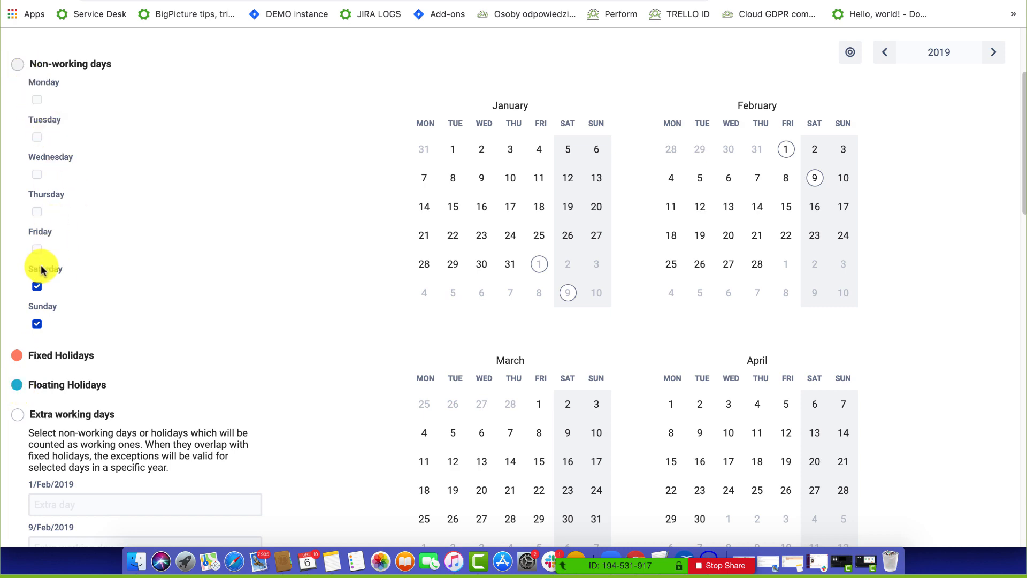
scroll(287, 182, up, 3)
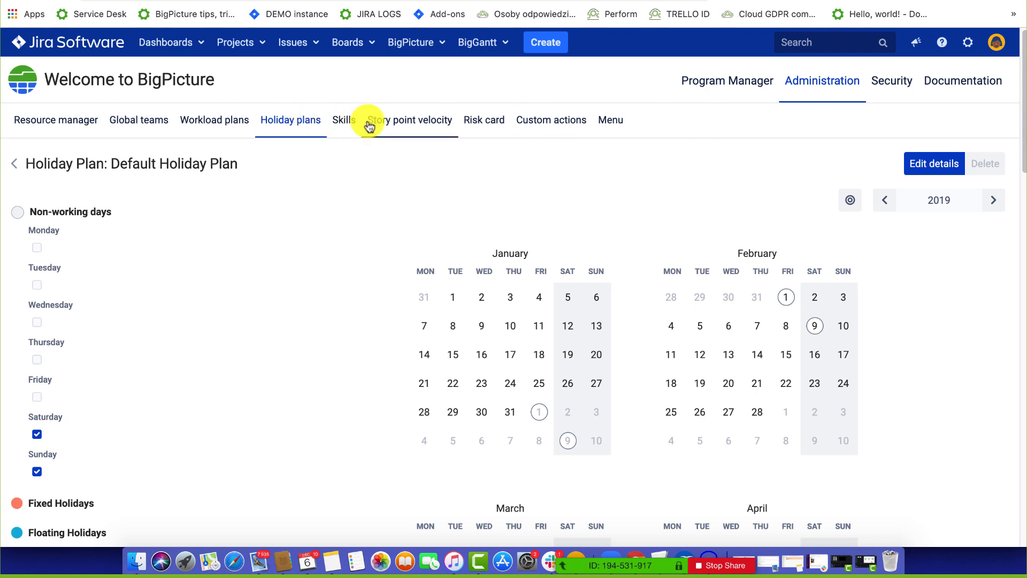
click(340, 125)
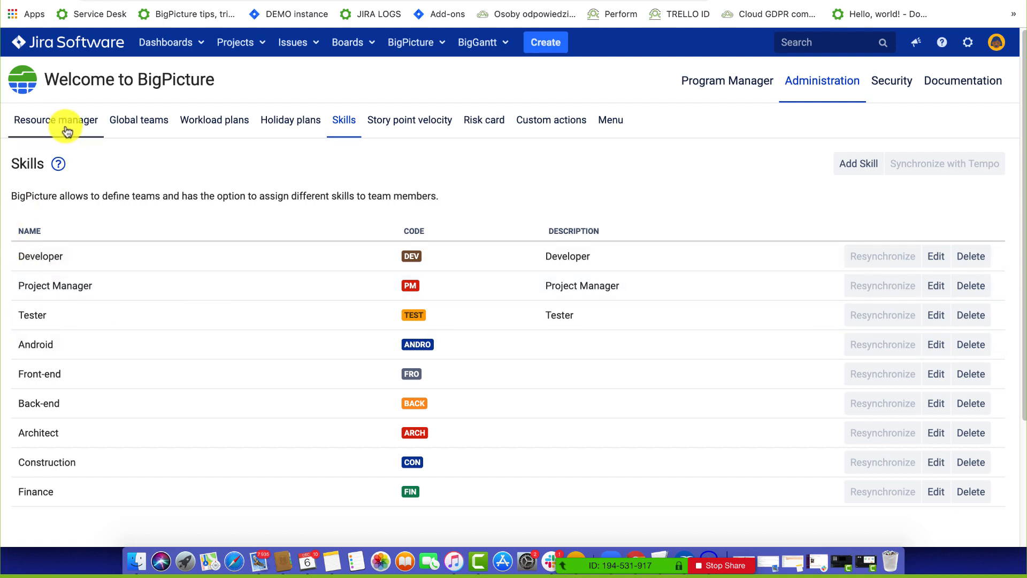
click(152, 126)
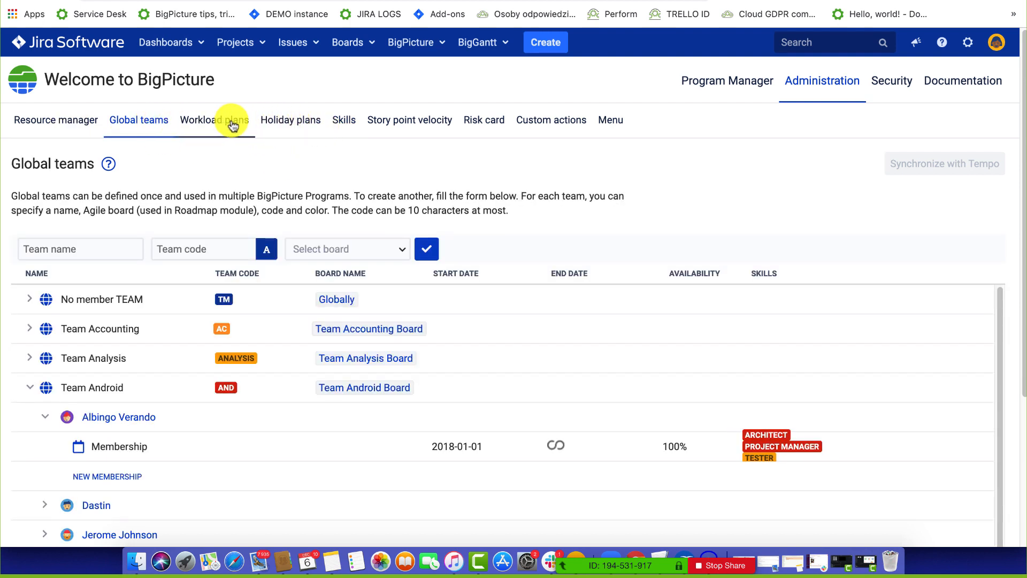
click(229, 127)
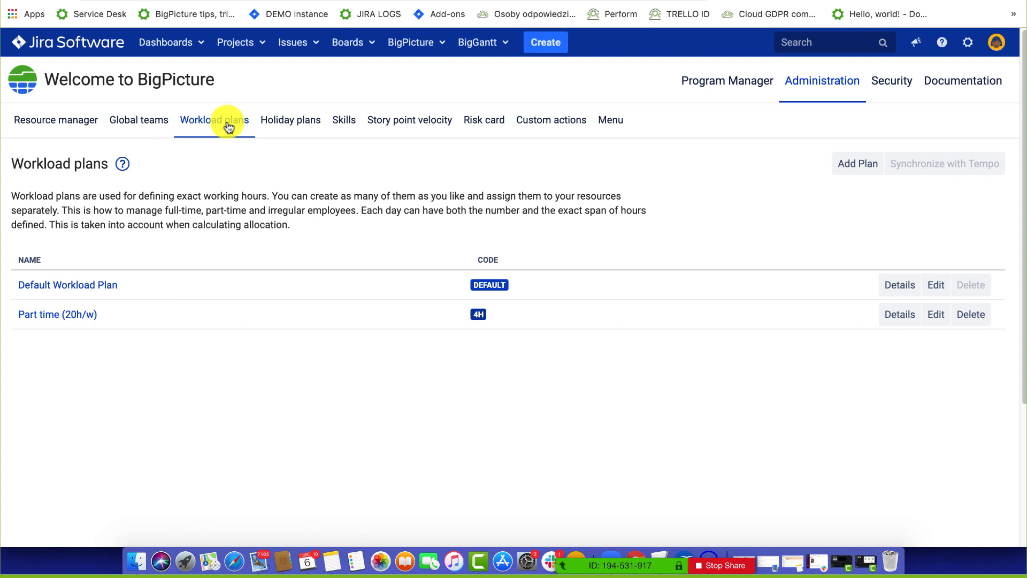
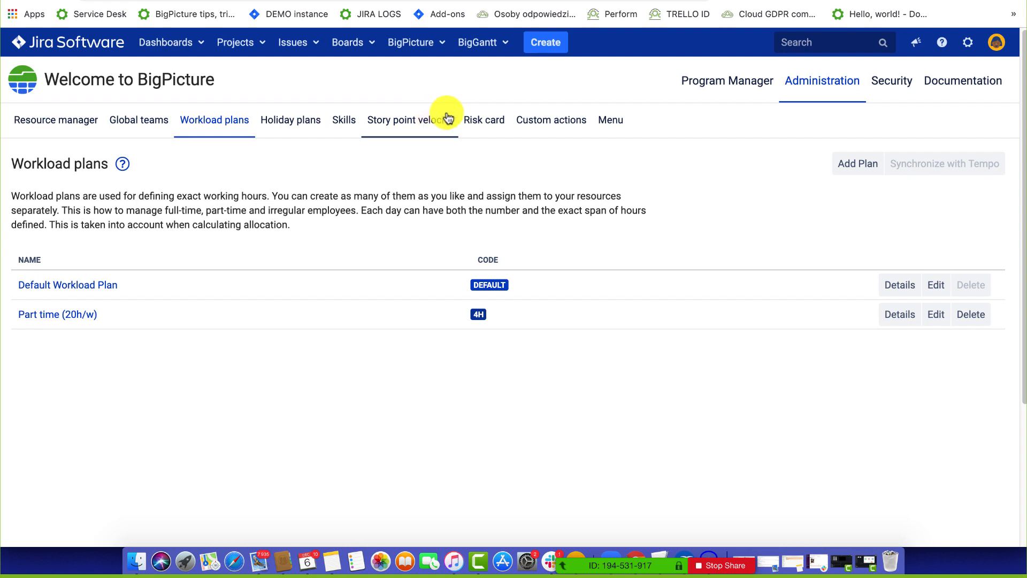
In Global teams, show Team Accounting's first member's membership dates, then open the Risk card settings.
click(142, 130)
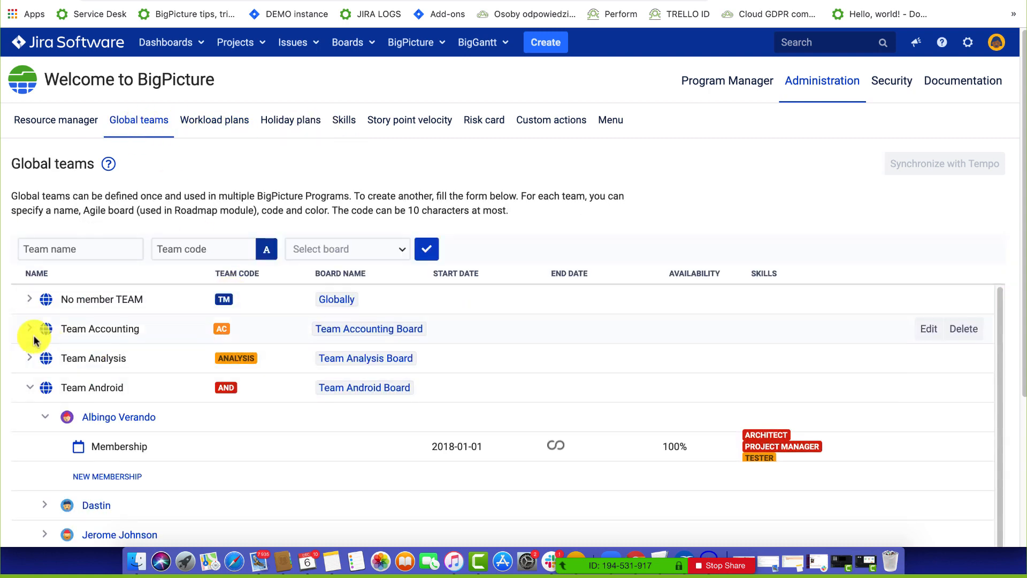
click(29, 330)
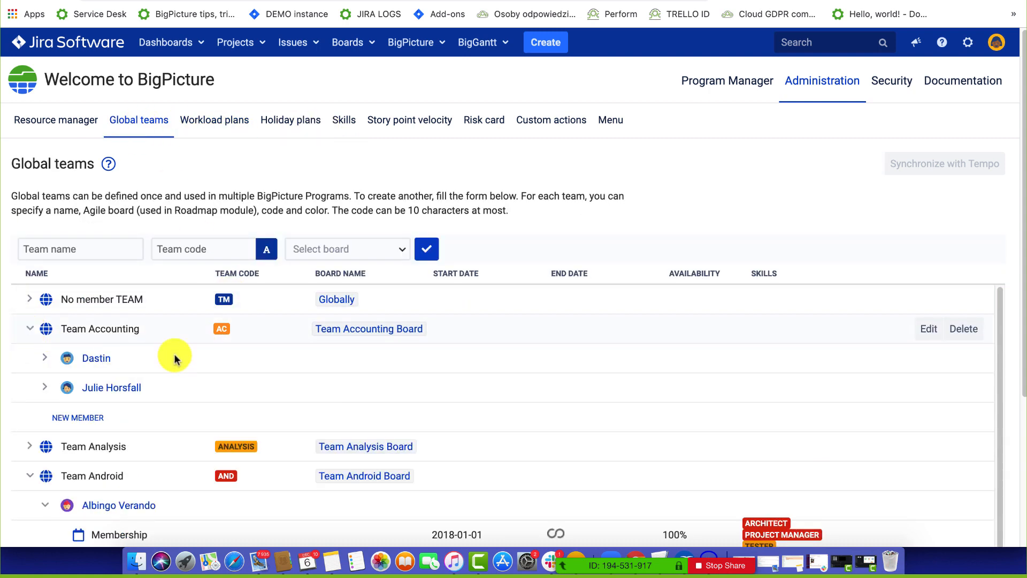
click(44, 358)
scroll(275, 378, down, 3)
scroll(165, 339, up, 1)
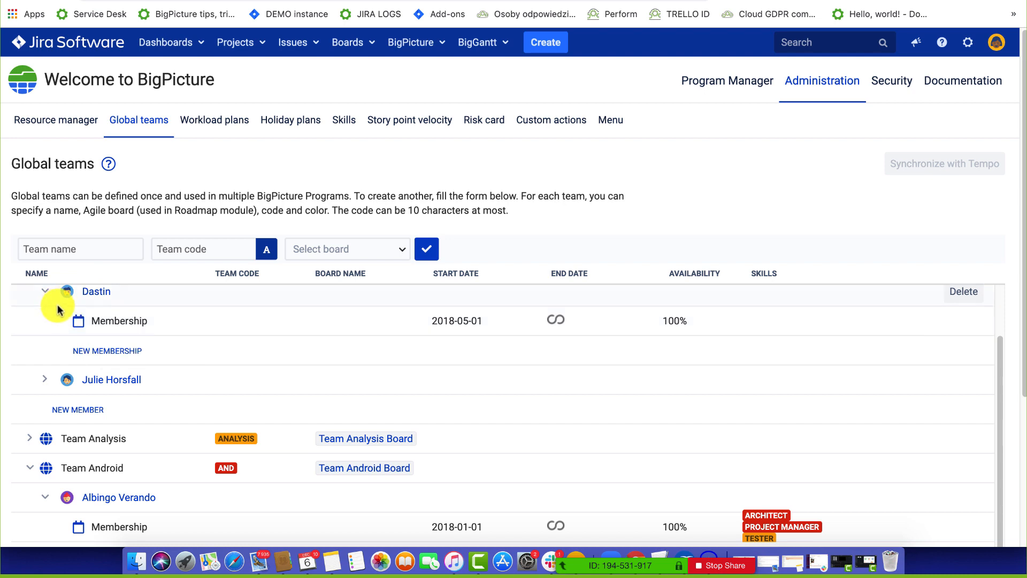
scroll(190, 325, up, 2)
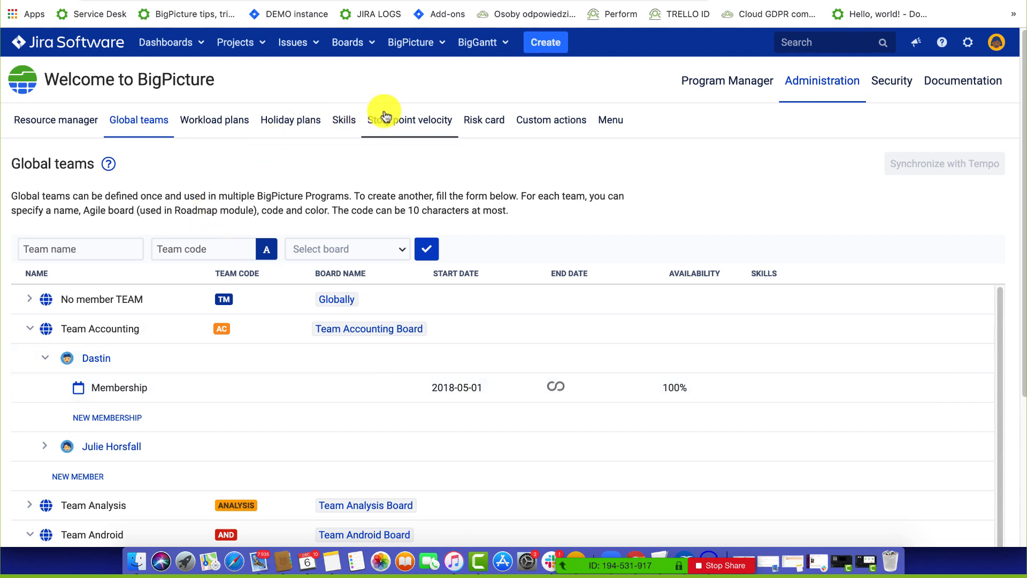
click(466, 122)
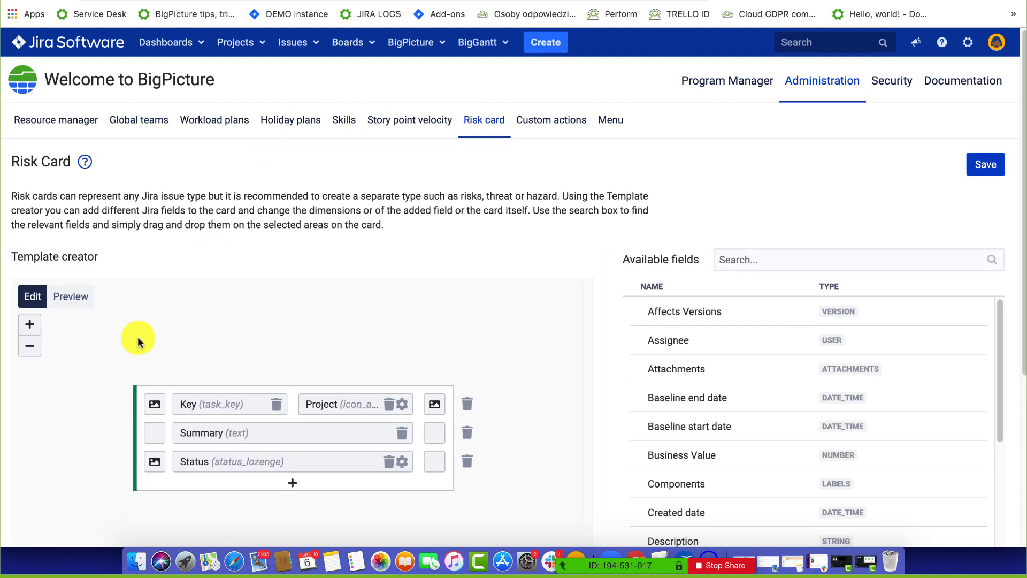
Add an empty row to the risk card template and go to the Hybrid project's Resources view.
scroll(138, 341, down, 1)
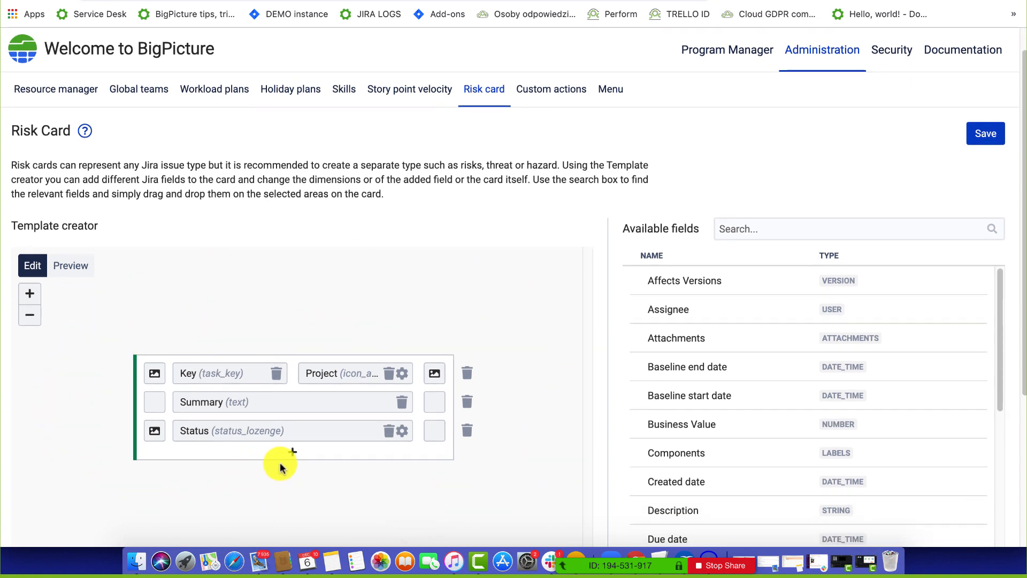
click(296, 454)
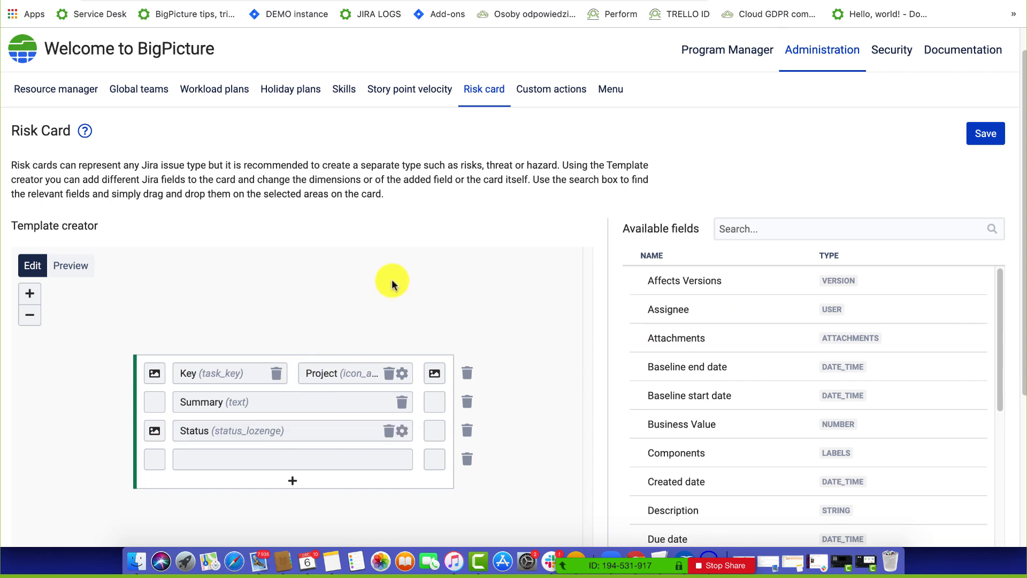
scroll(391, 283, up, 1)
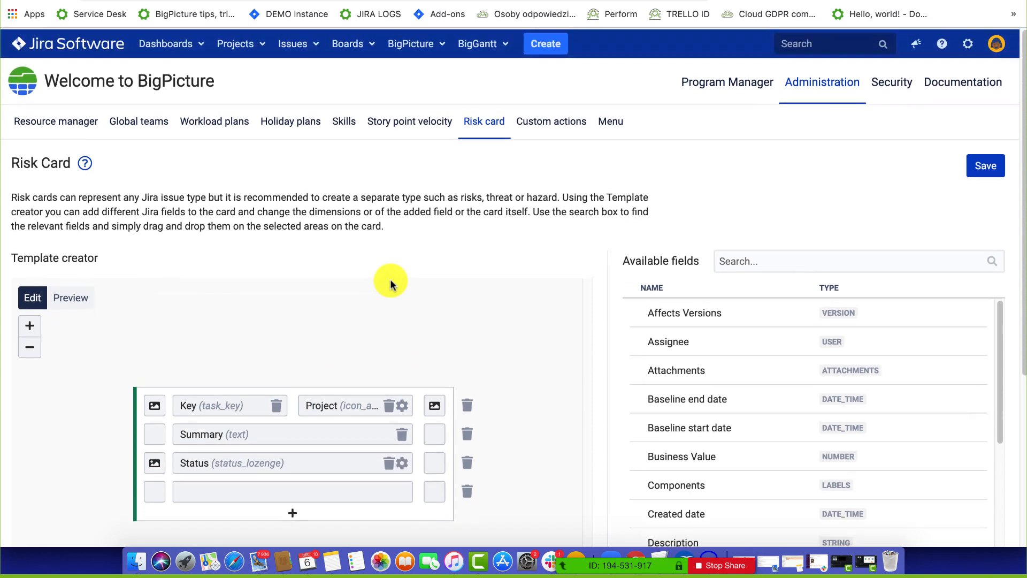
click(406, 47)
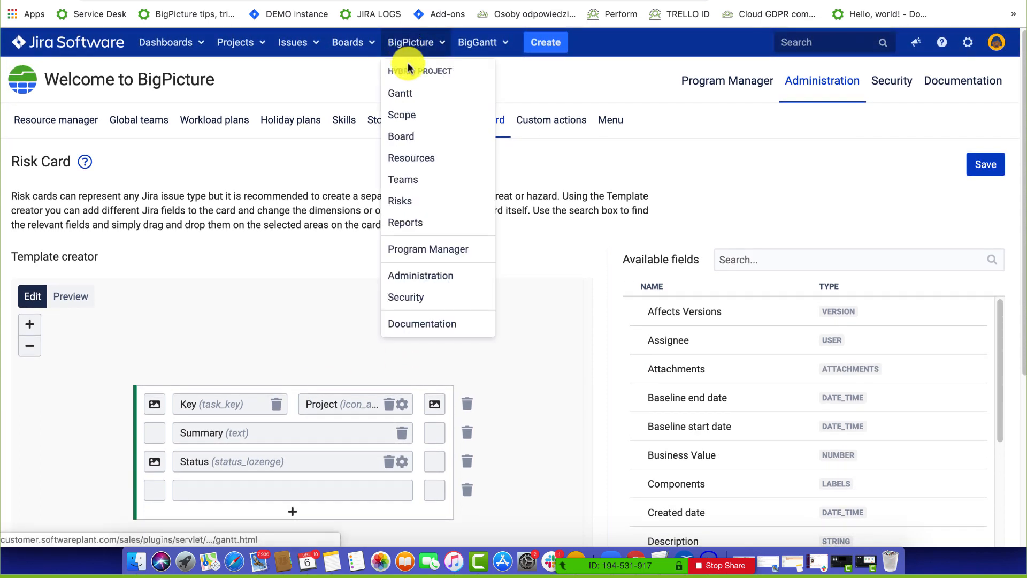
click(406, 156)
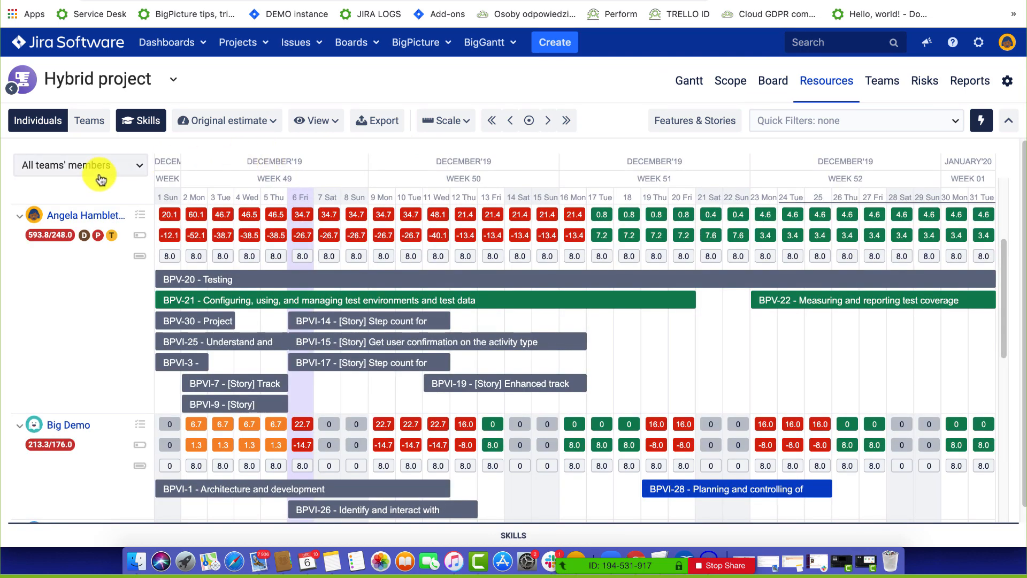
Filter the resource chart to Team Android [AND] members.
click(99, 175)
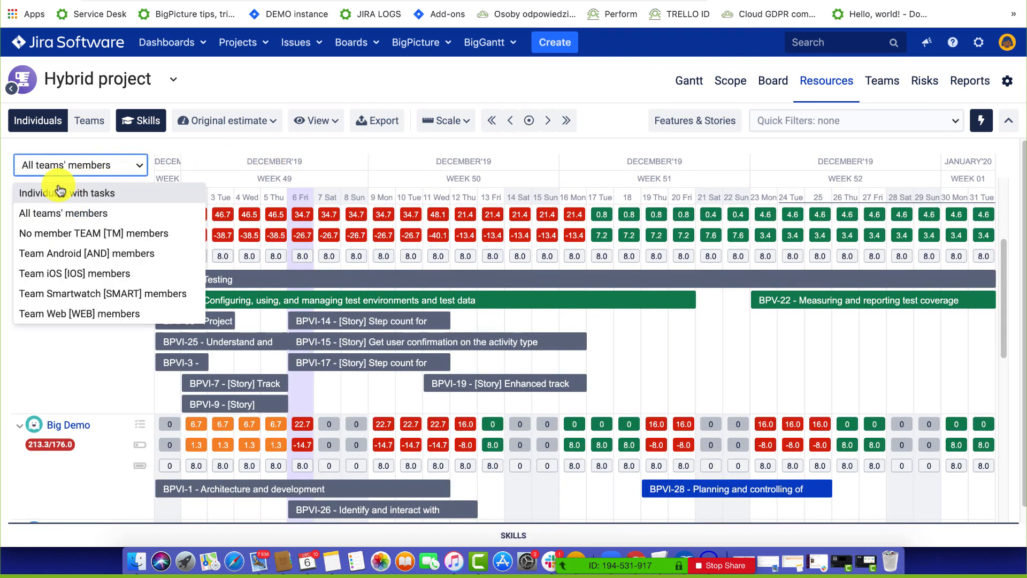
click(37, 253)
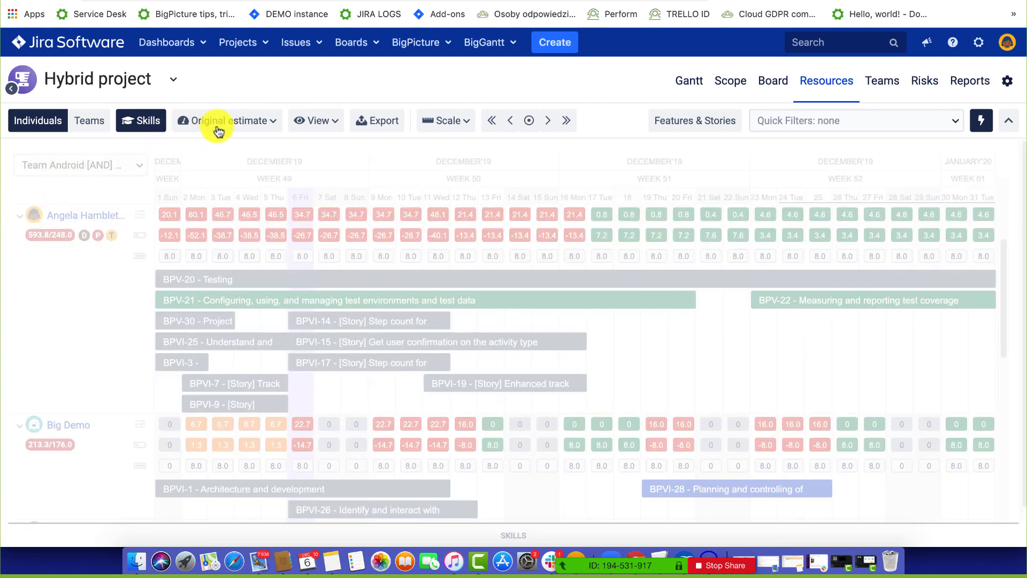
click(255, 124)
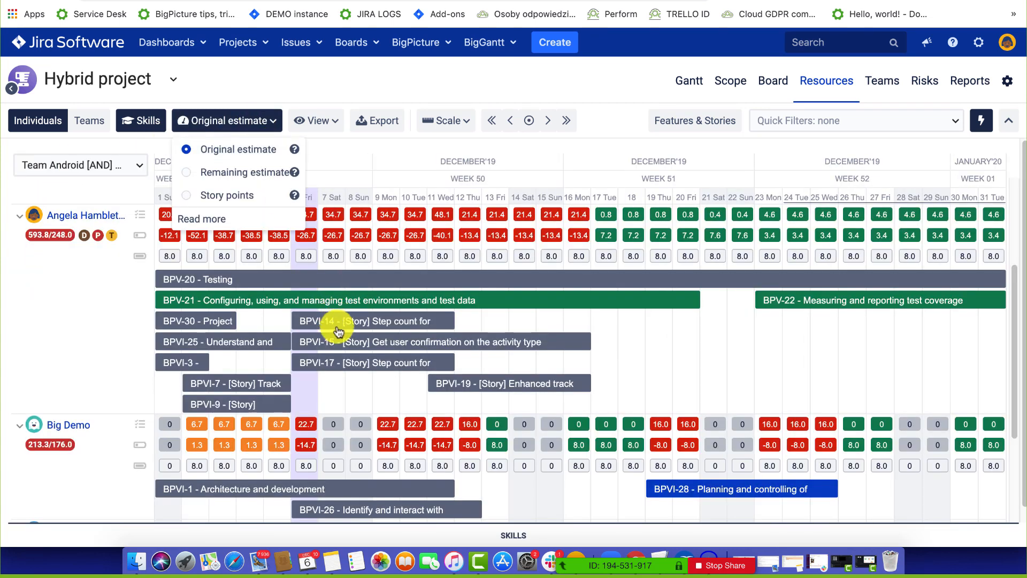
Resize task BPVI-28 to run from 19 December to month's end, then show the Teams view.
click(707, 488)
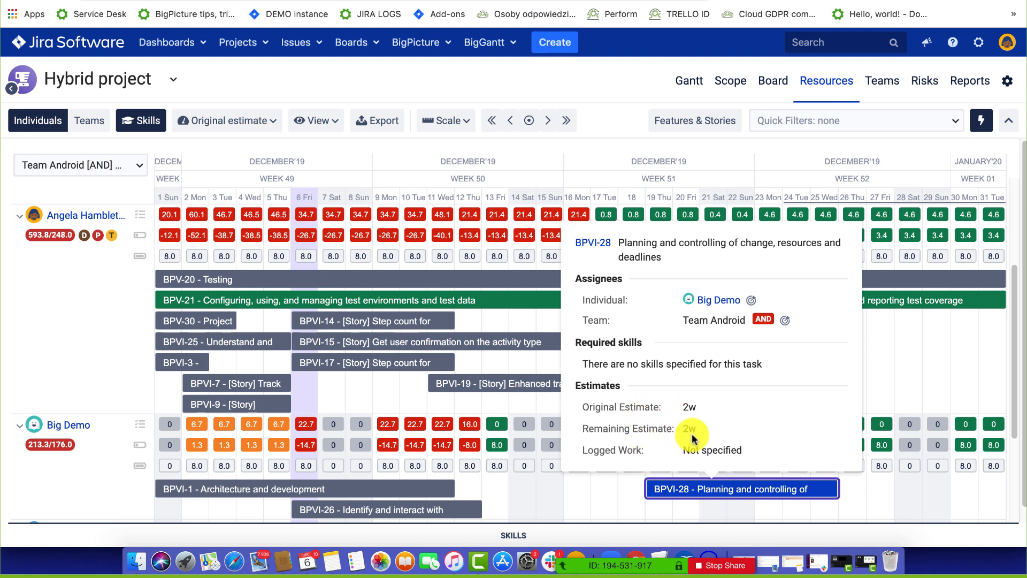
click(838, 484)
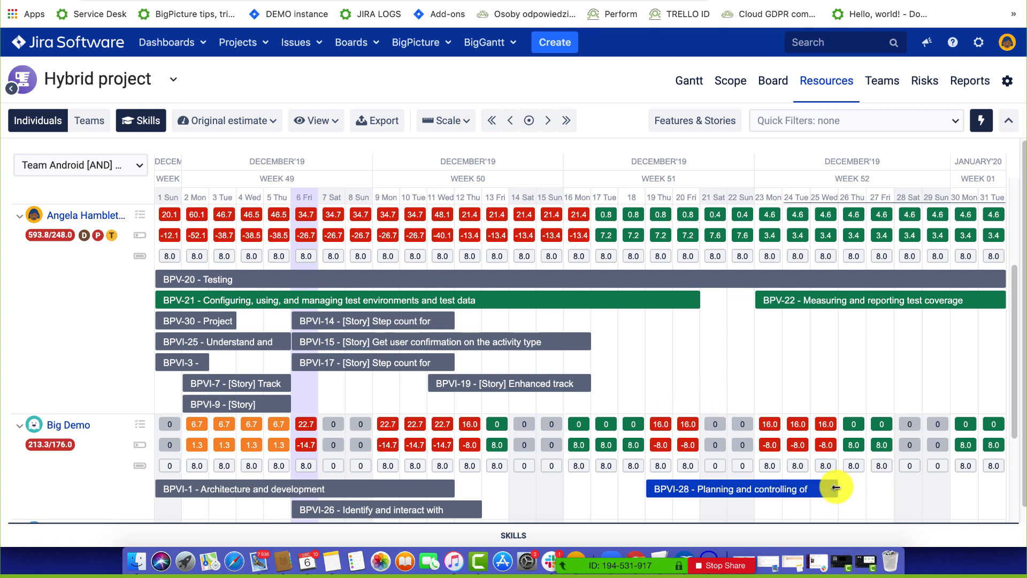
drag(835, 487, 667, 487)
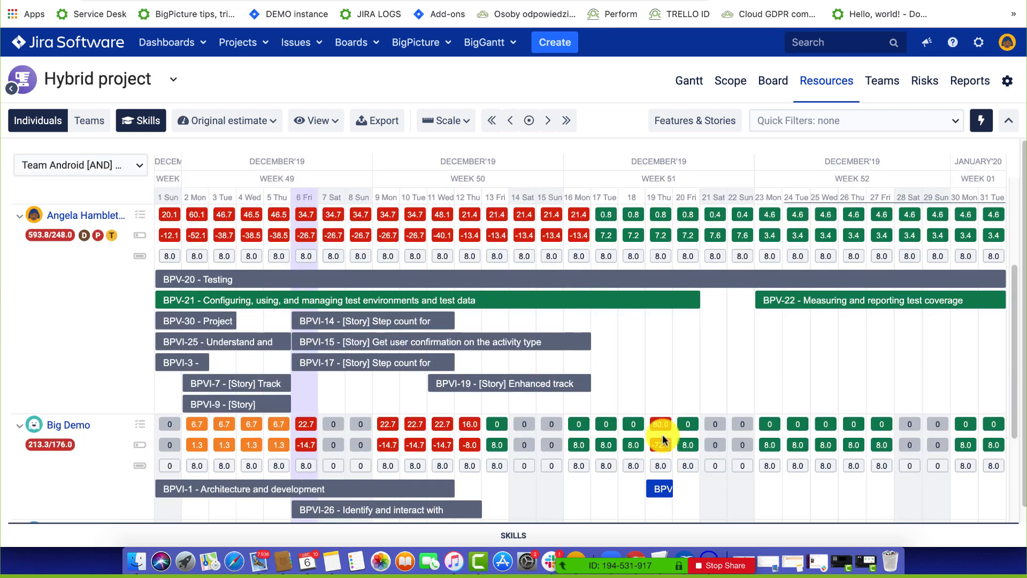
click(660, 486)
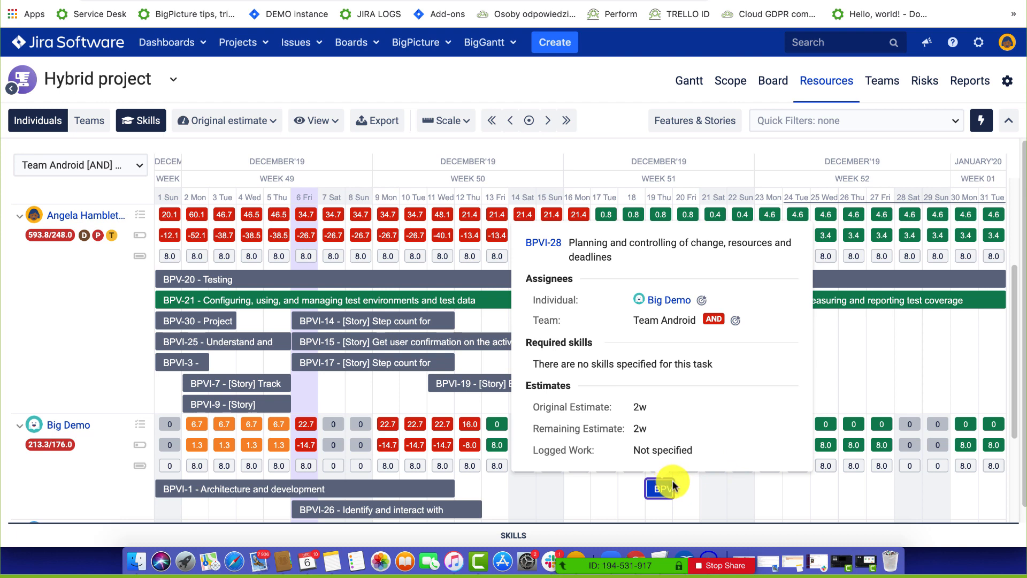
drag(668, 483, 980, 479)
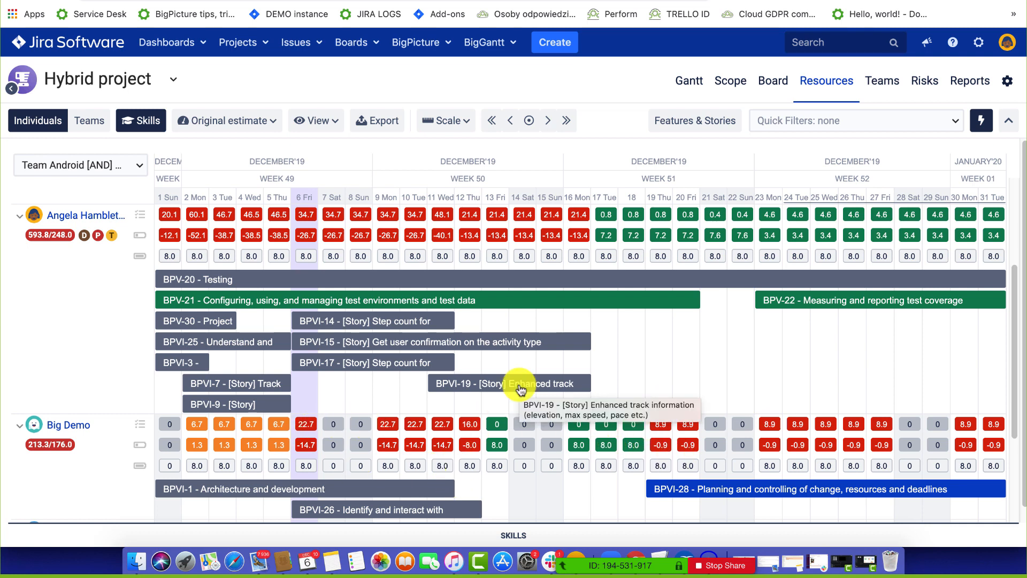
click(90, 124)
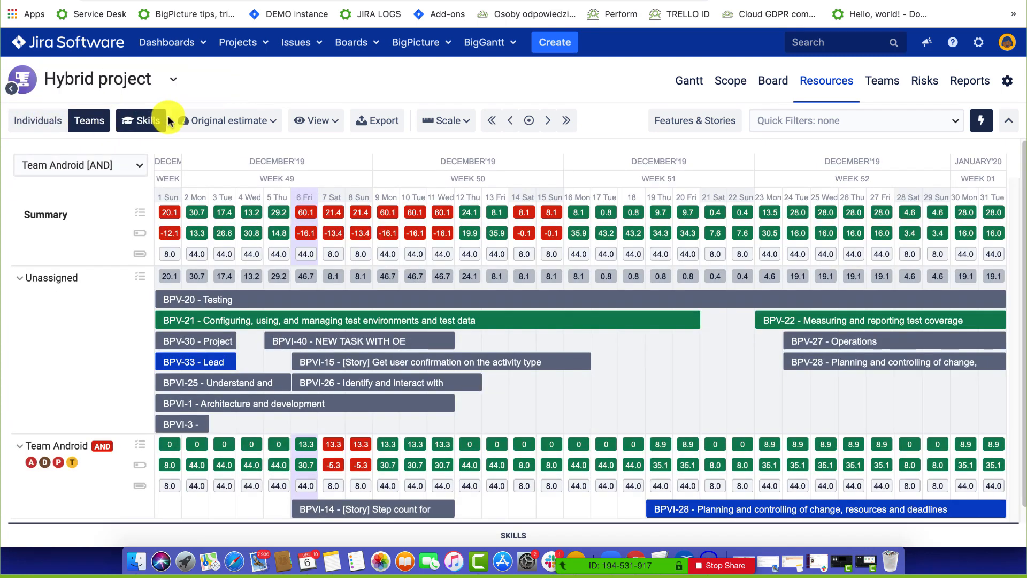
Set the timeline scale to a Half year period with Daily aggregation, back in the Individuals view.
click(219, 121)
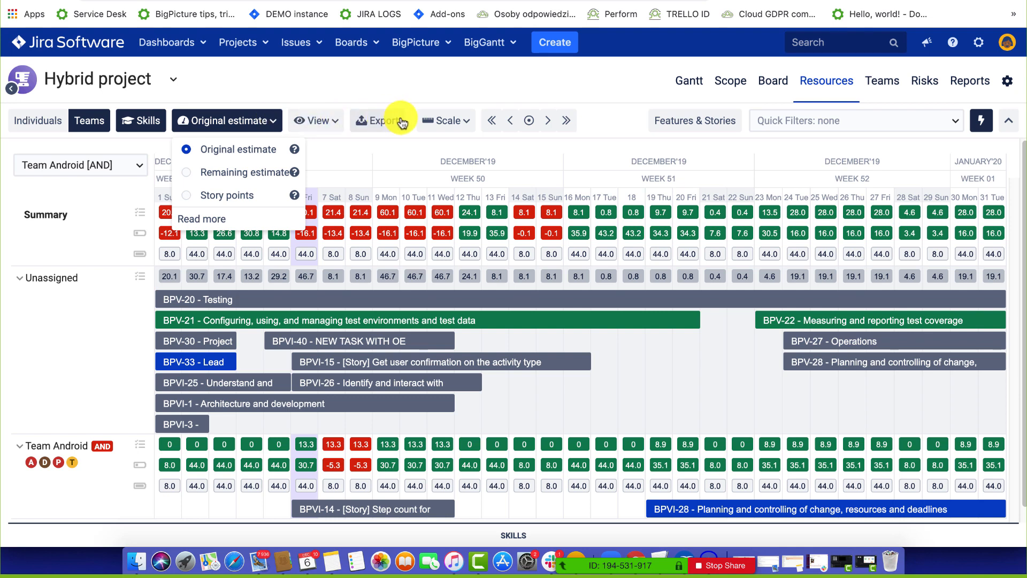
click(431, 121)
click(432, 298)
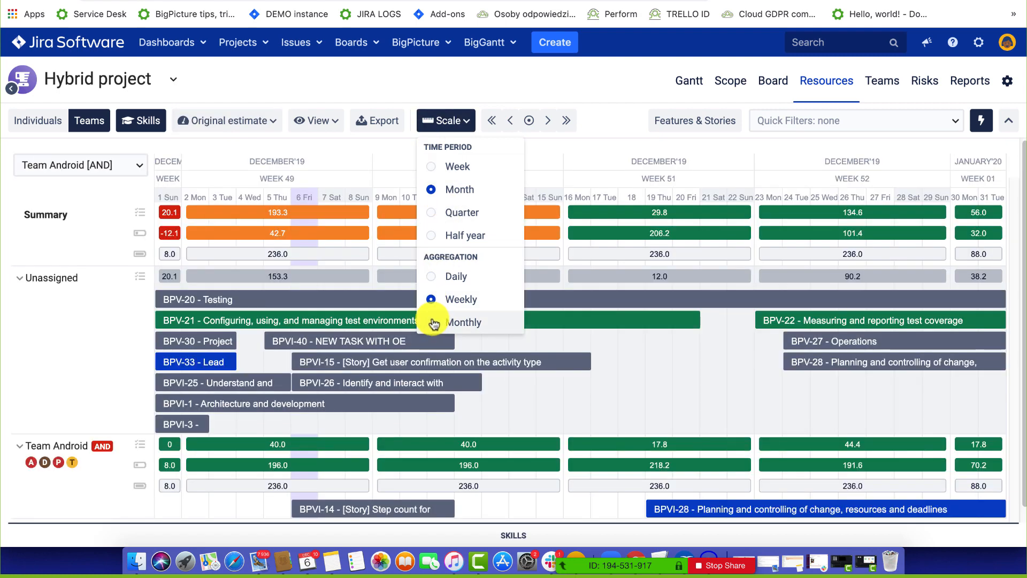
click(433, 322)
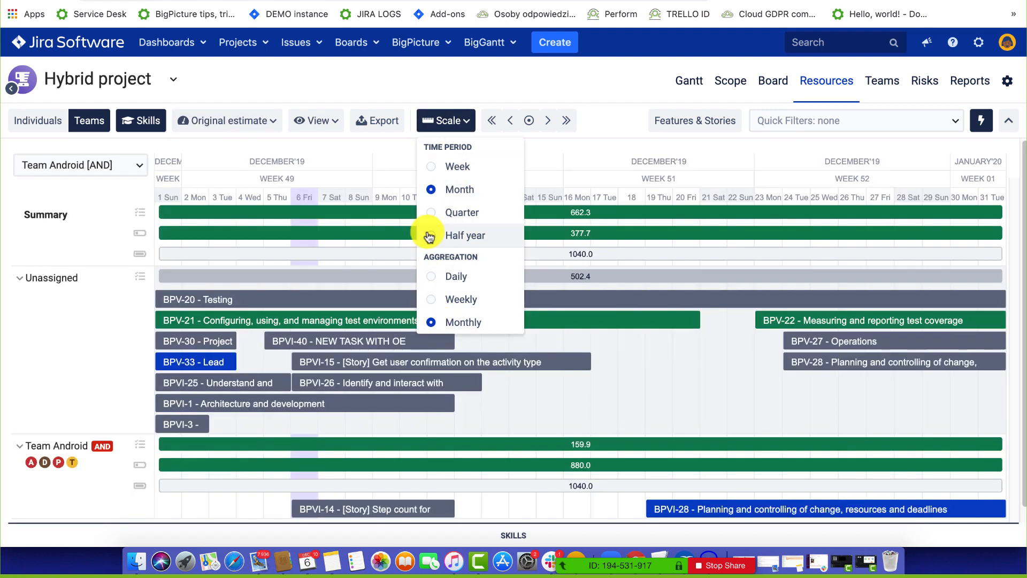
click(430, 236)
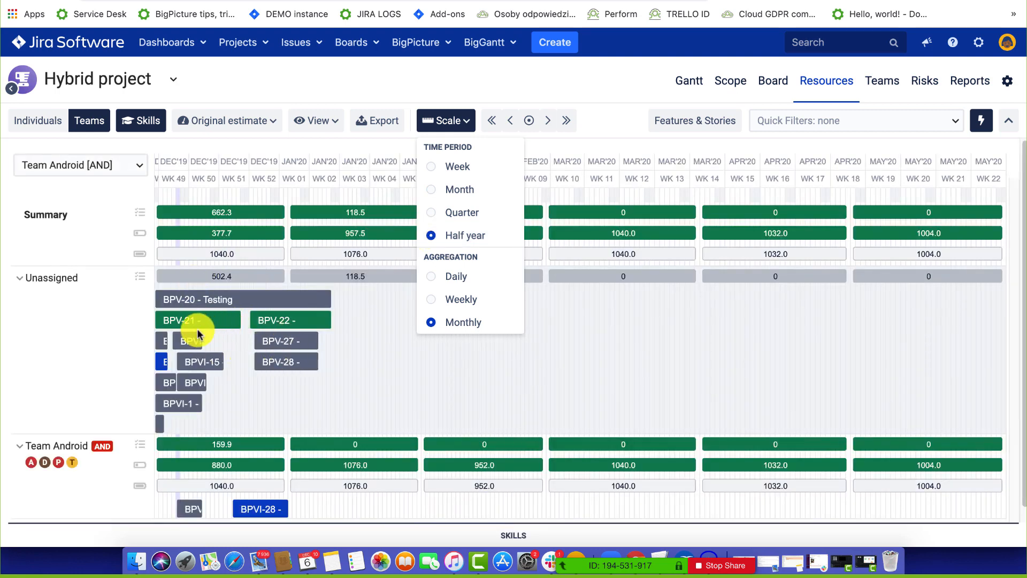
click(435, 299)
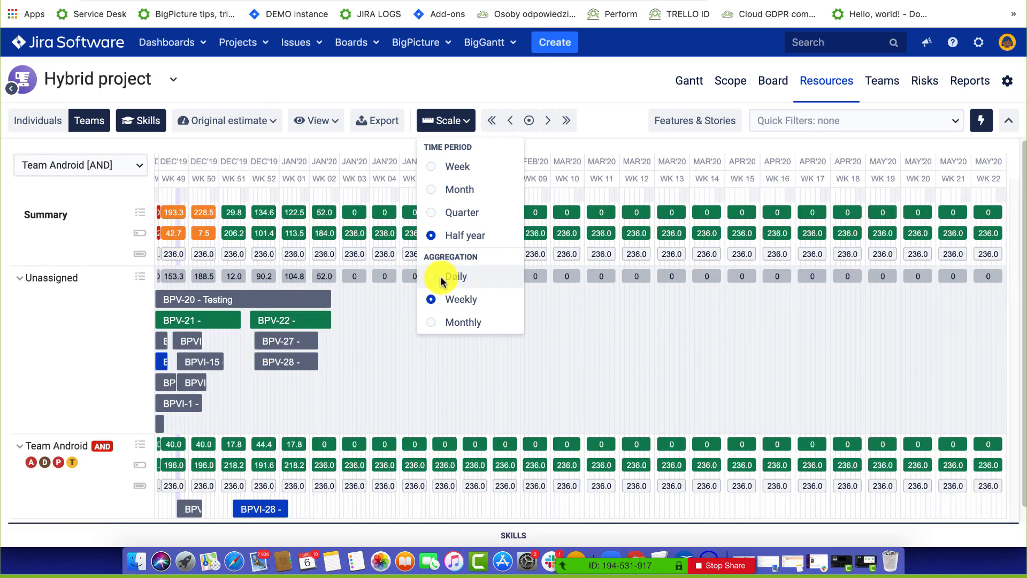
click(430, 277)
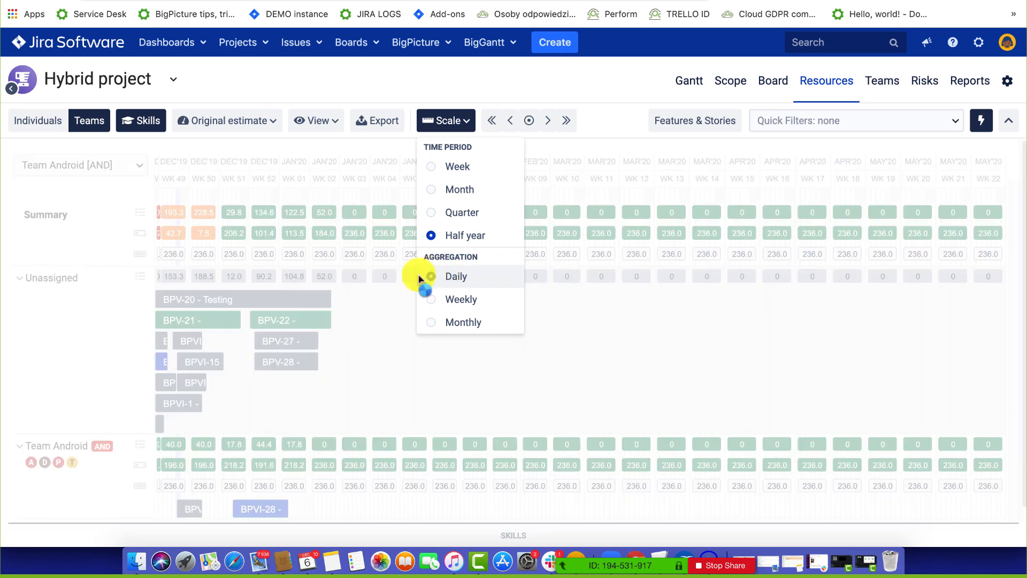
click(45, 123)
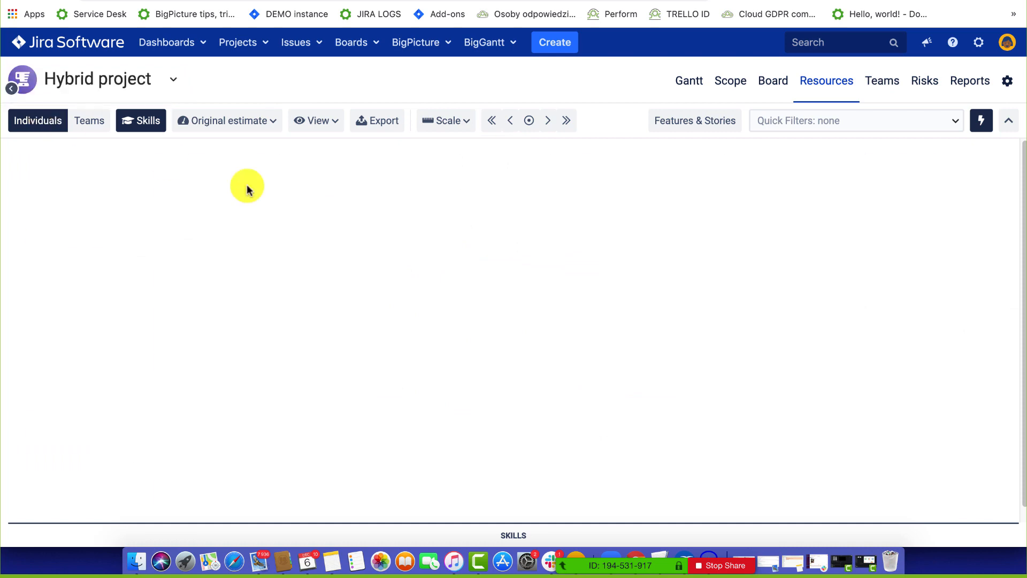
Switch the half-year timeline's aggregation from Daily to Monthly.
click(438, 127)
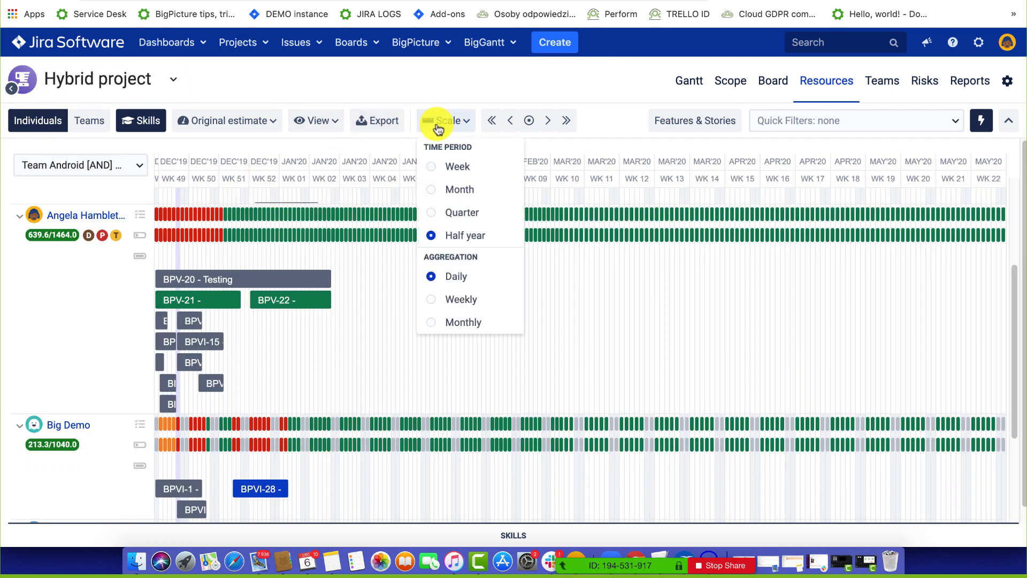
click(430, 324)
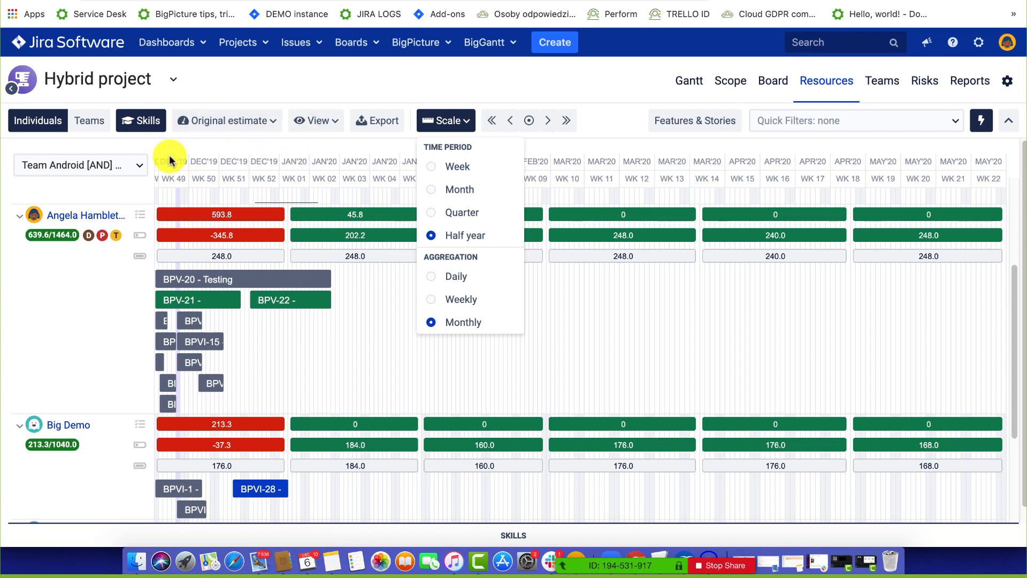
click(300, 122)
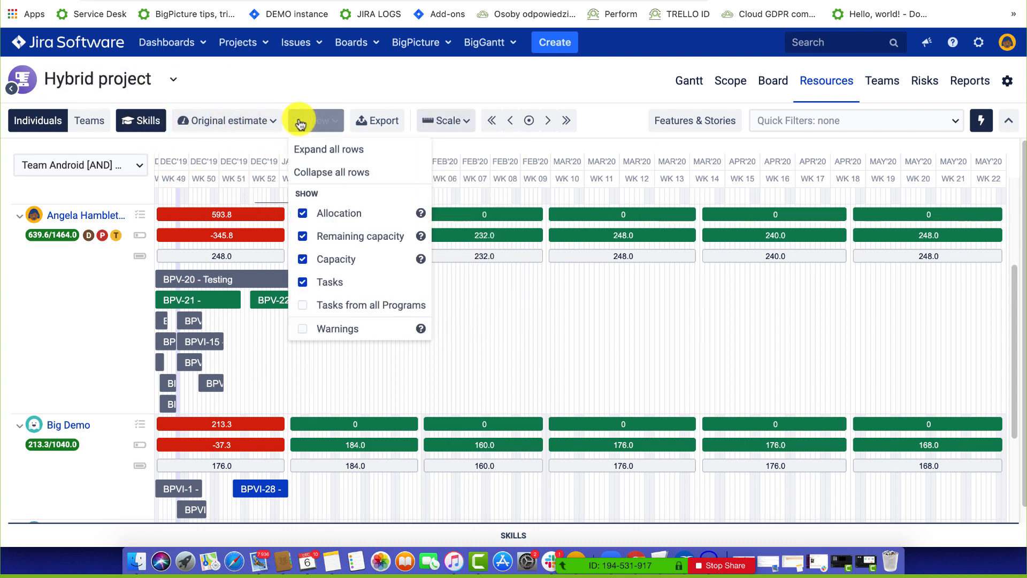
Toggle chart display options and move the timeline back one month to November 2019.
click(303, 306)
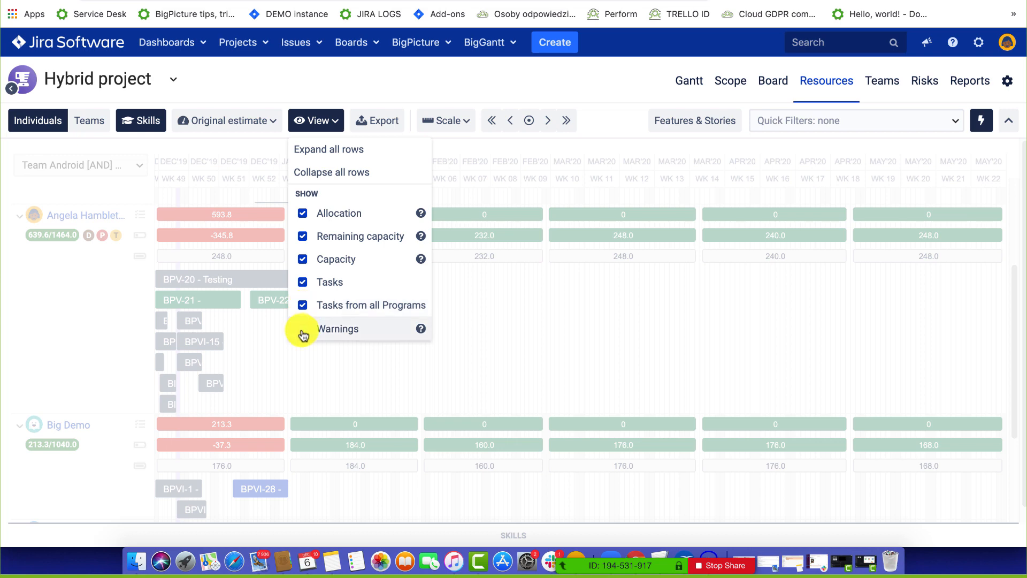
click(303, 329)
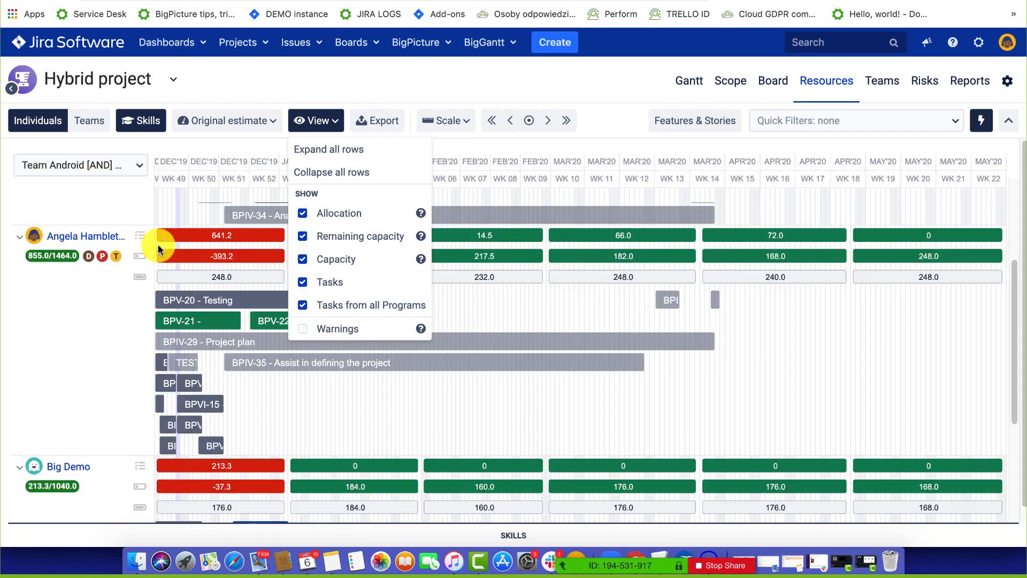
scroll(234, 351, down, 3)
scroll(234, 351, up, 3)
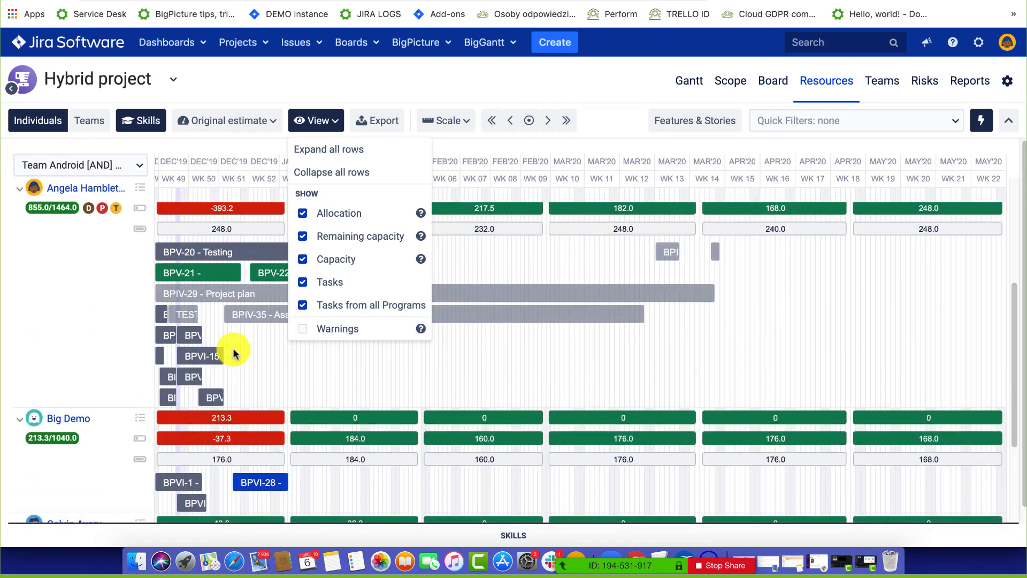
click(509, 121)
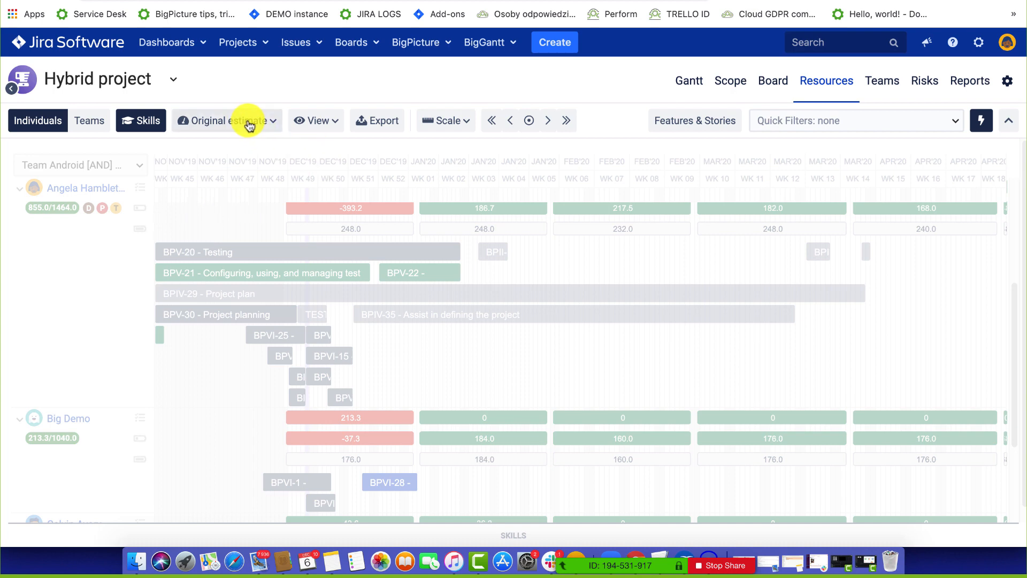
Turn on Warnings in the chart display options and read the red-outlined tasks' warning cards.
click(313, 122)
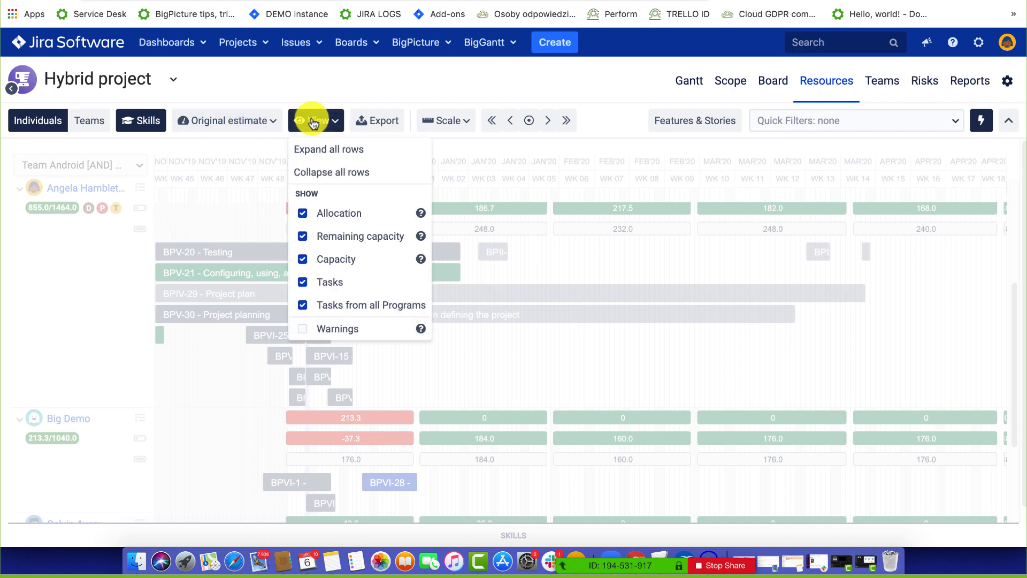
click(304, 332)
click(516, 416)
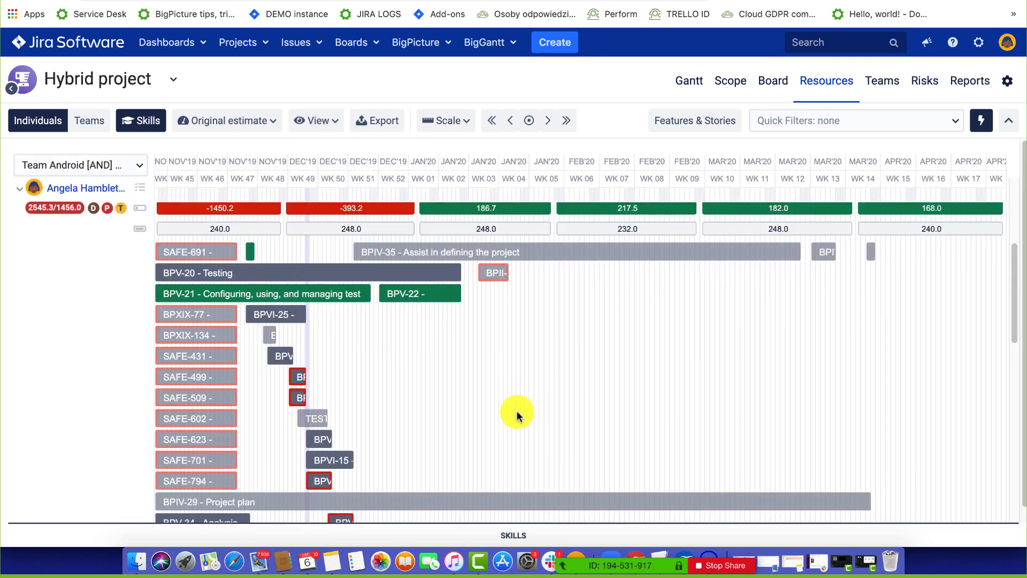
mouse_move(494, 268)
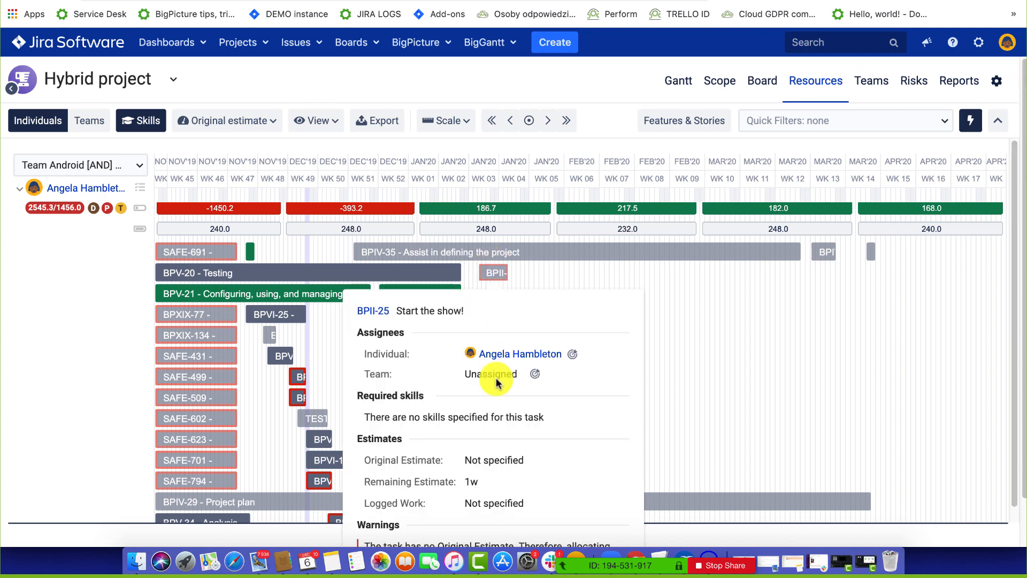
scroll(471, 435, down, 2)
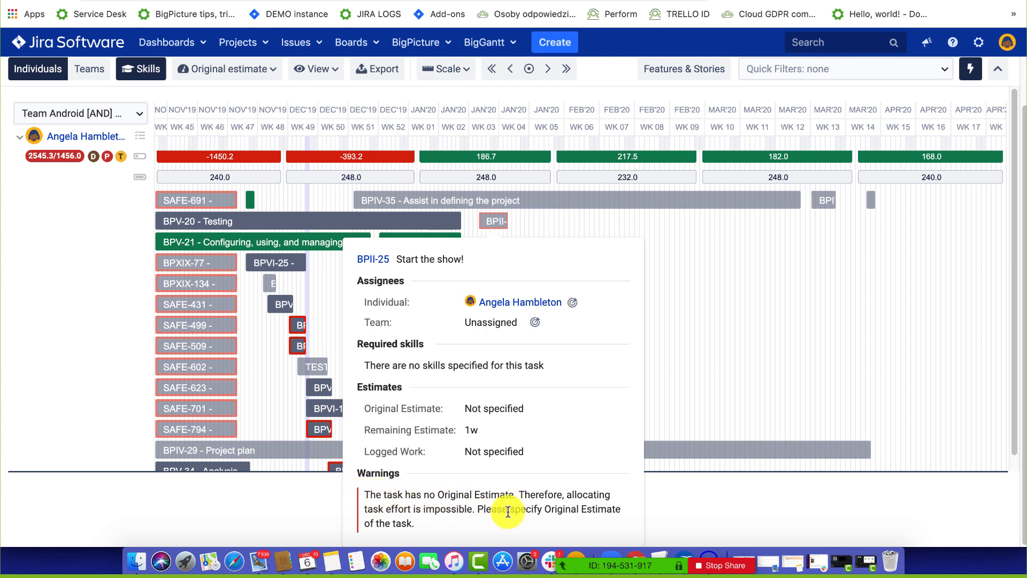
scroll(293, 321, up, 2)
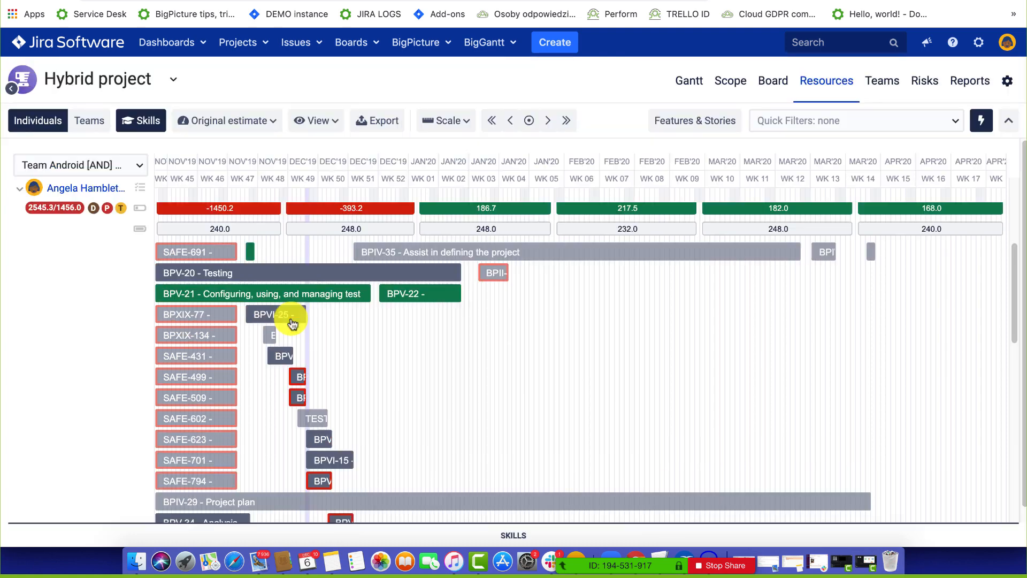
mouse_move(294, 377)
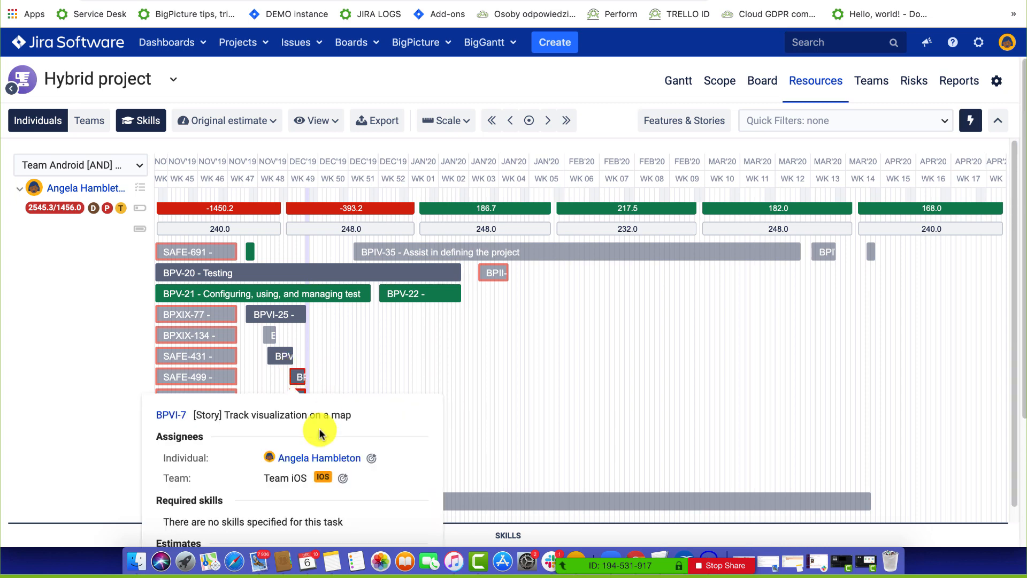
scroll(320, 457, down, 5)
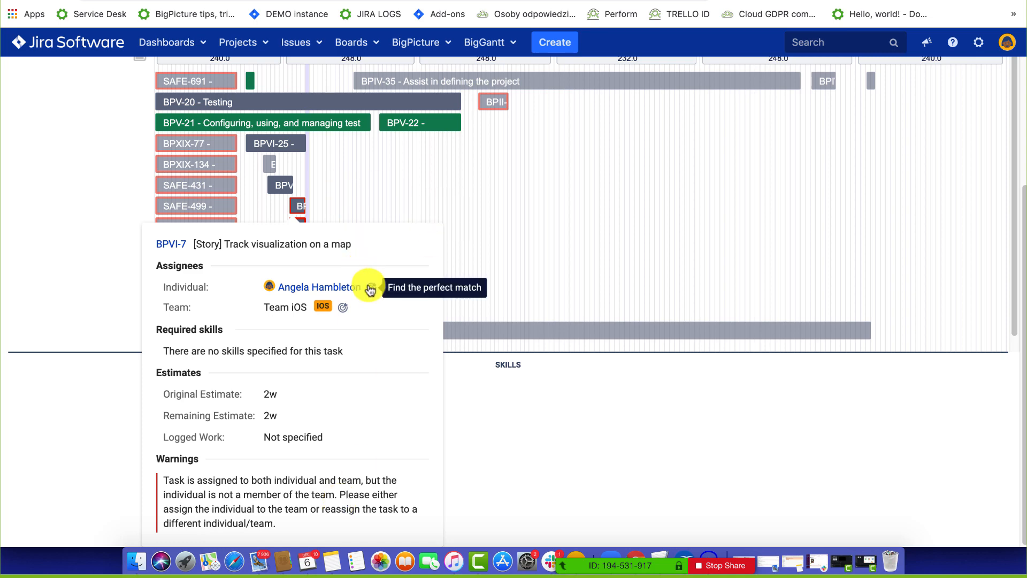
scroll(455, 213, up, 3)
scroll(518, 242, up, 4)
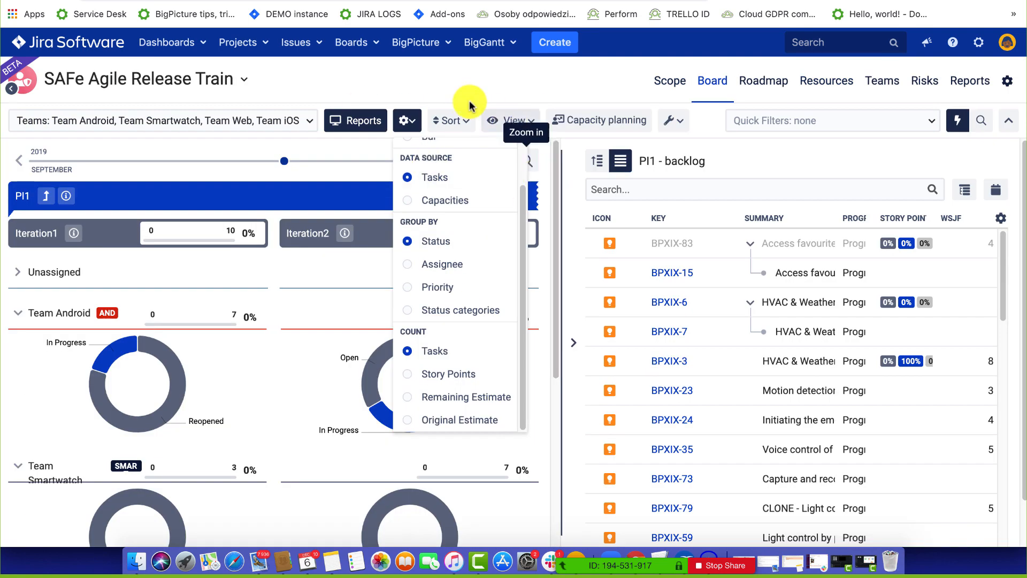
Show the SAFe Agile Release Train Roadmap with Reports off, listing PI1 objectives tables.
click(452, 92)
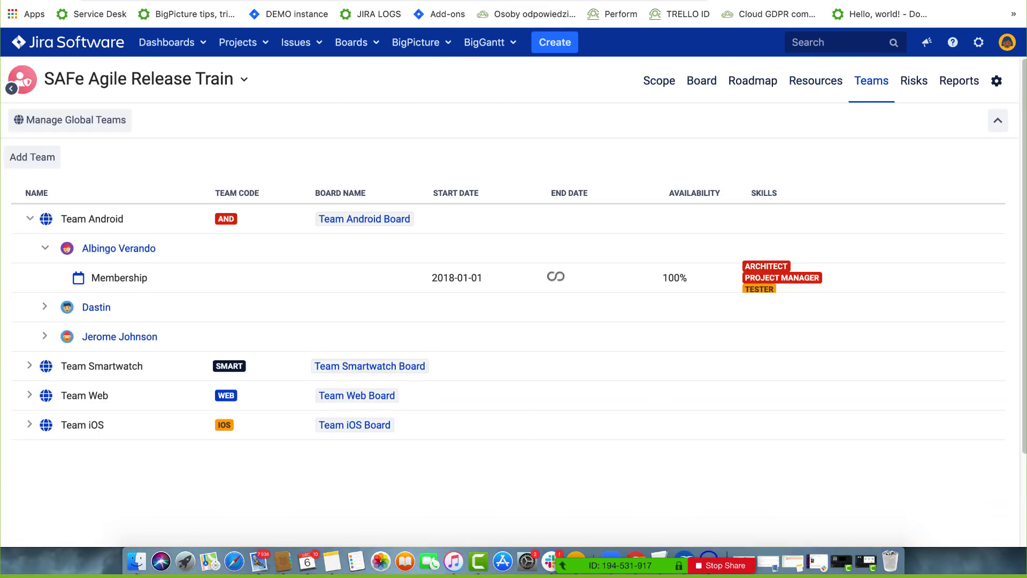
click(744, 79)
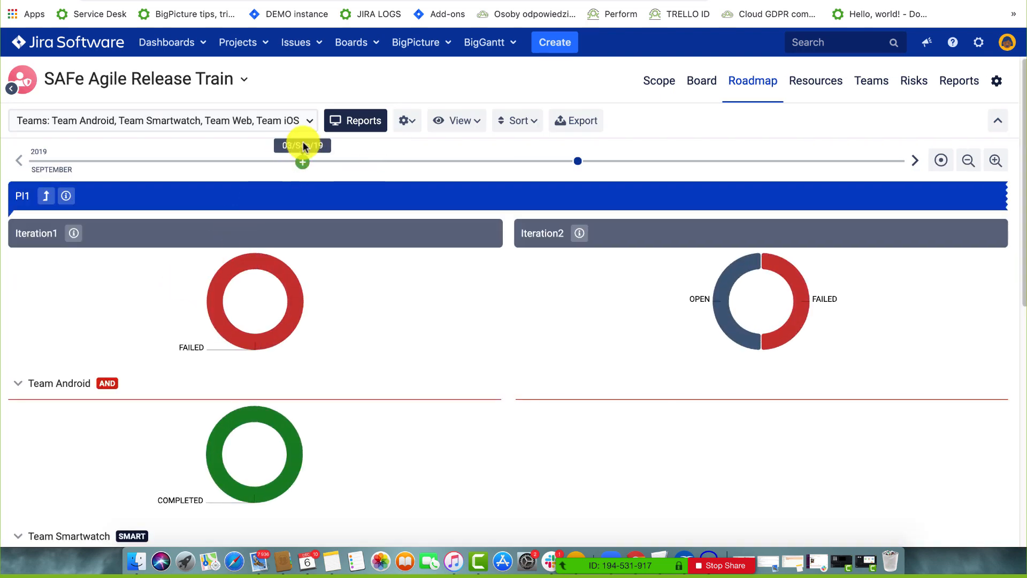
click(376, 122)
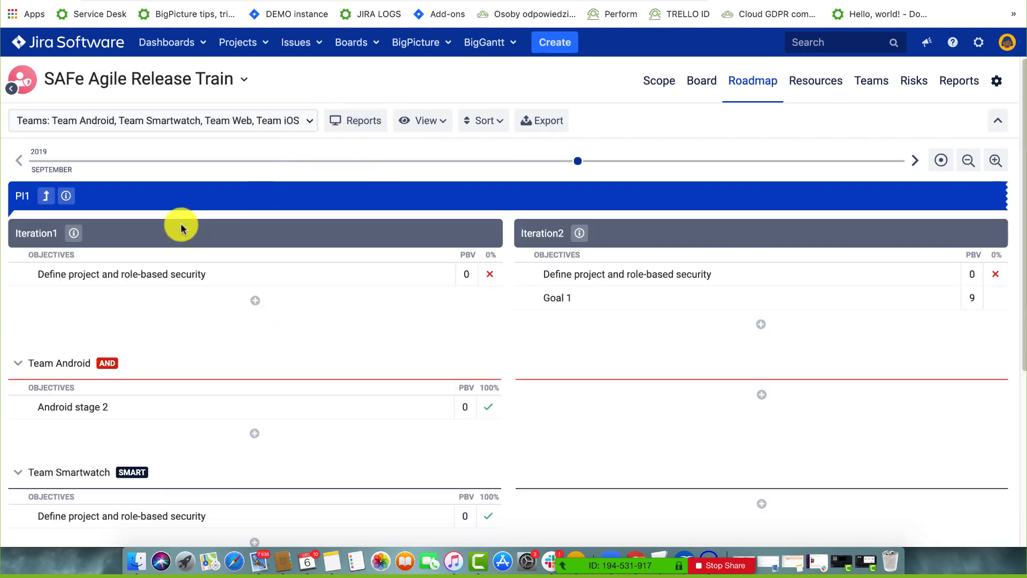
Move the roadmap up to Program Increments and give Initiate on-site Product training PBV 5 and ABV 10.
click(47, 196)
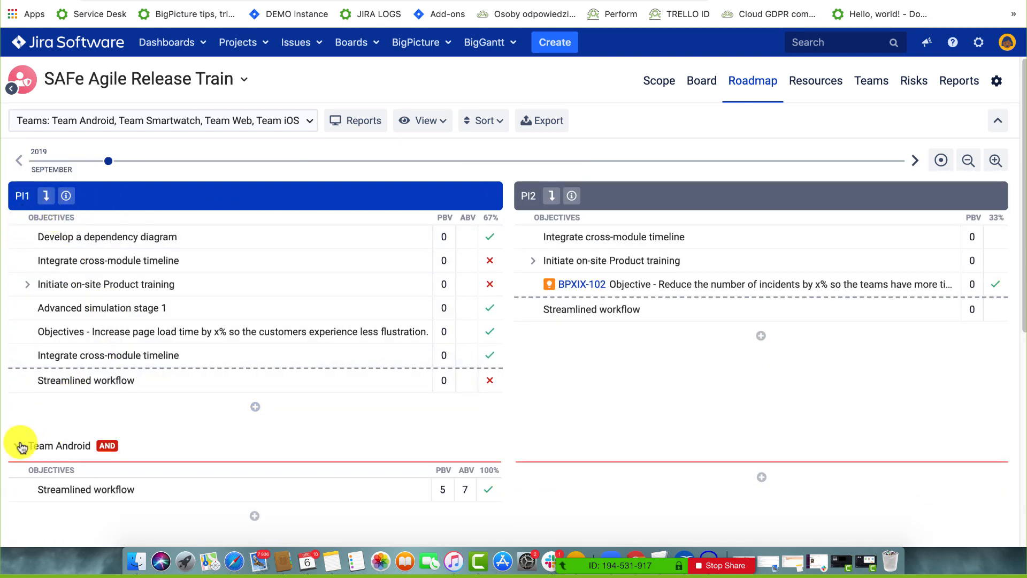
click(28, 283)
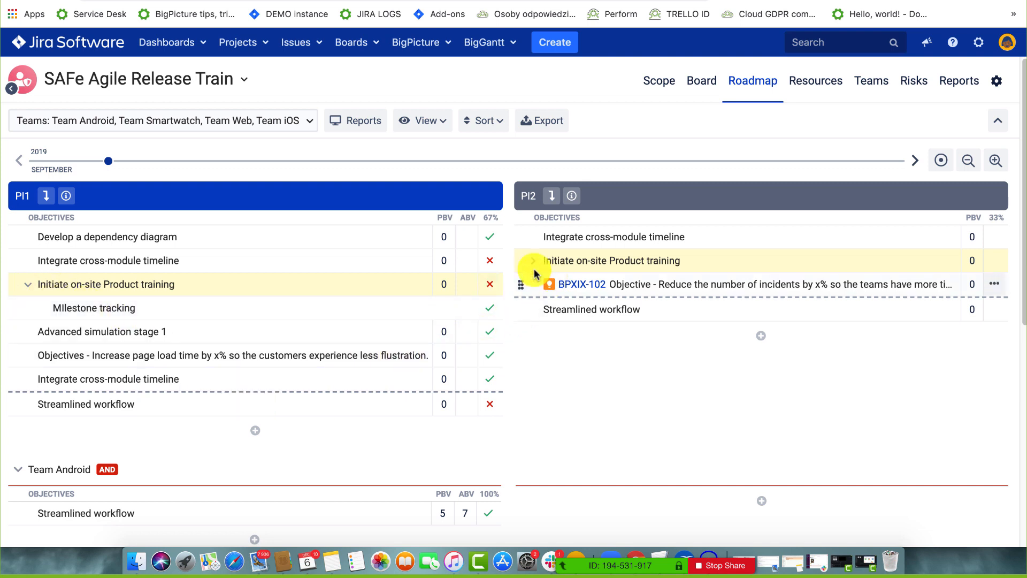
click(434, 236)
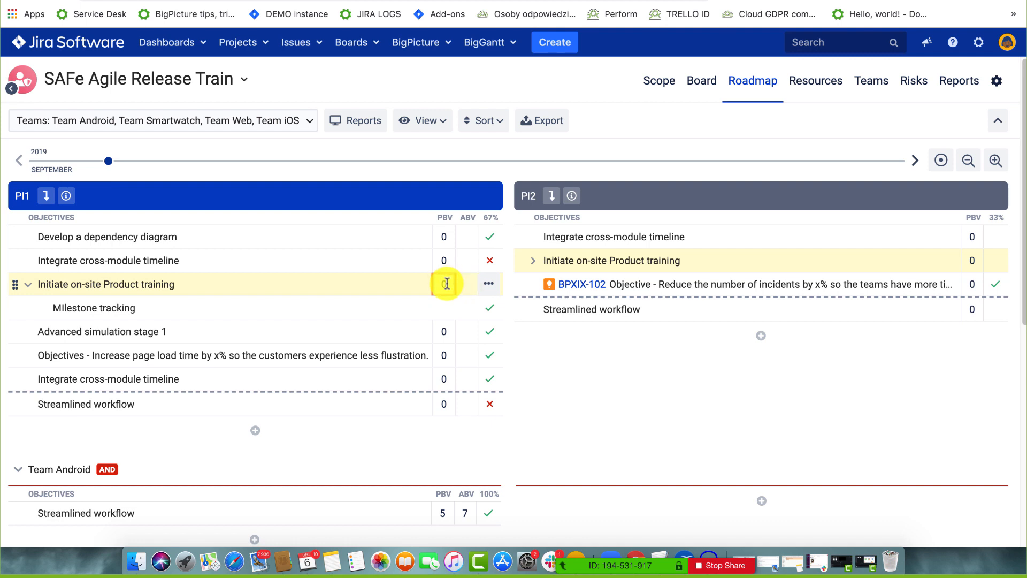
key(BackSpace)
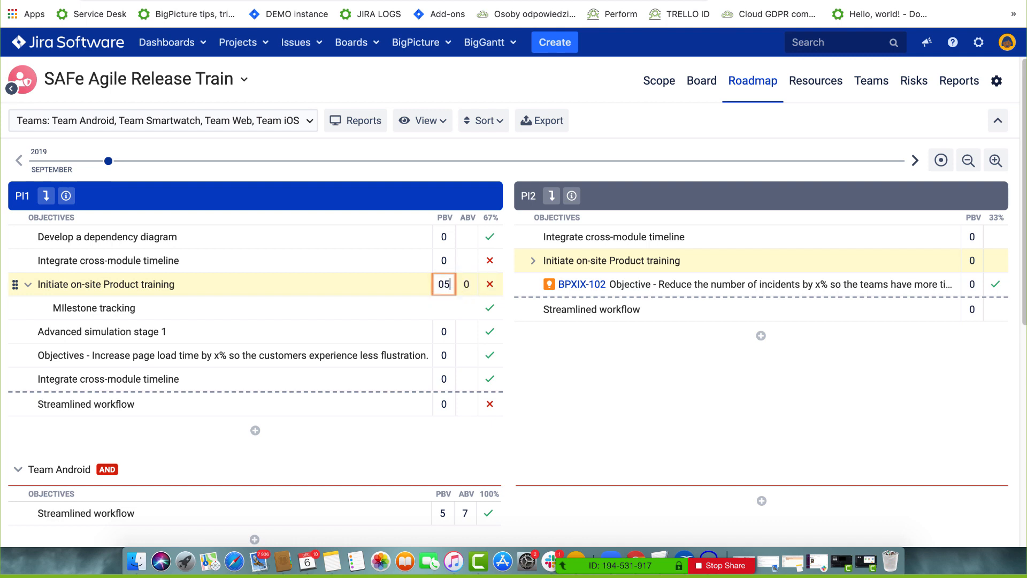
click(467, 283)
key(BackSpace)
key(Return)
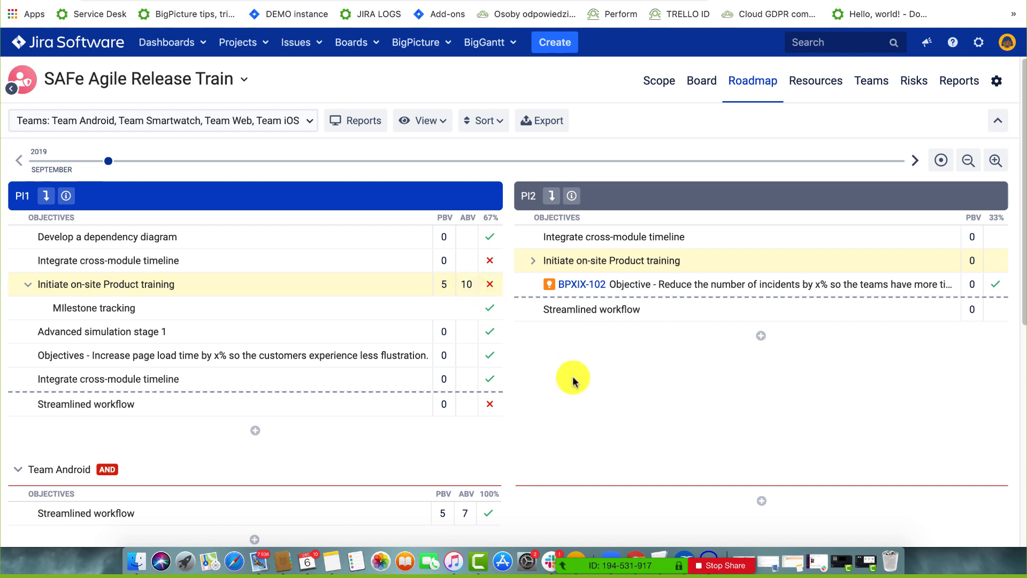
click(446, 122)
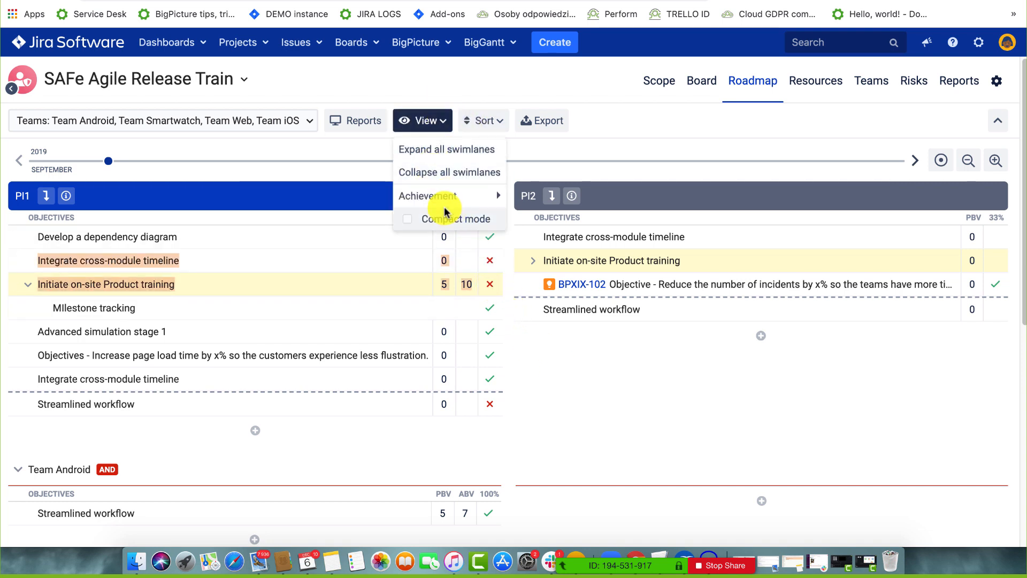
Set objective achievement to Count by Business Value, giving PI1 200% and Team Android 140%.
mouse_move(454, 198)
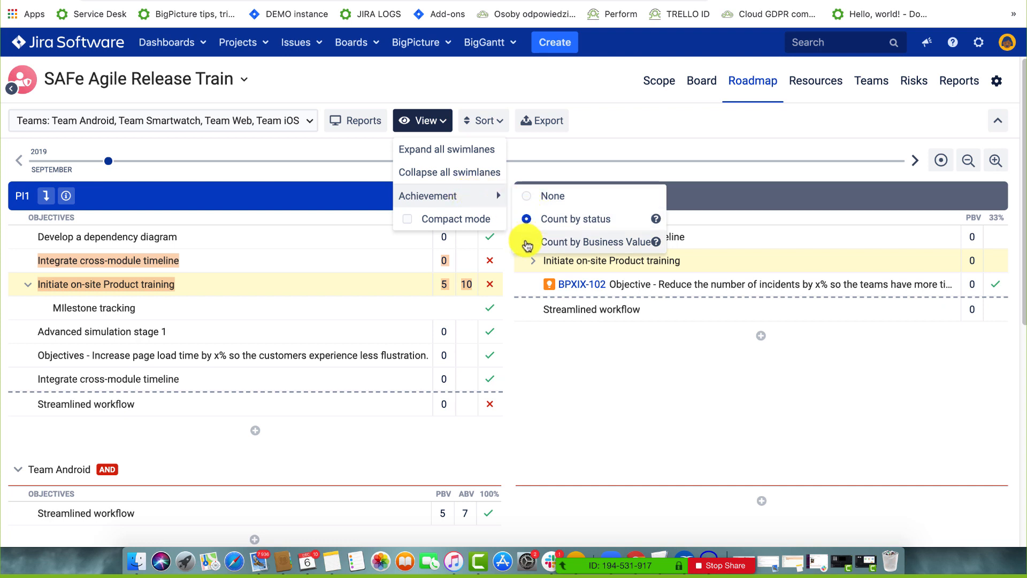
click(527, 243)
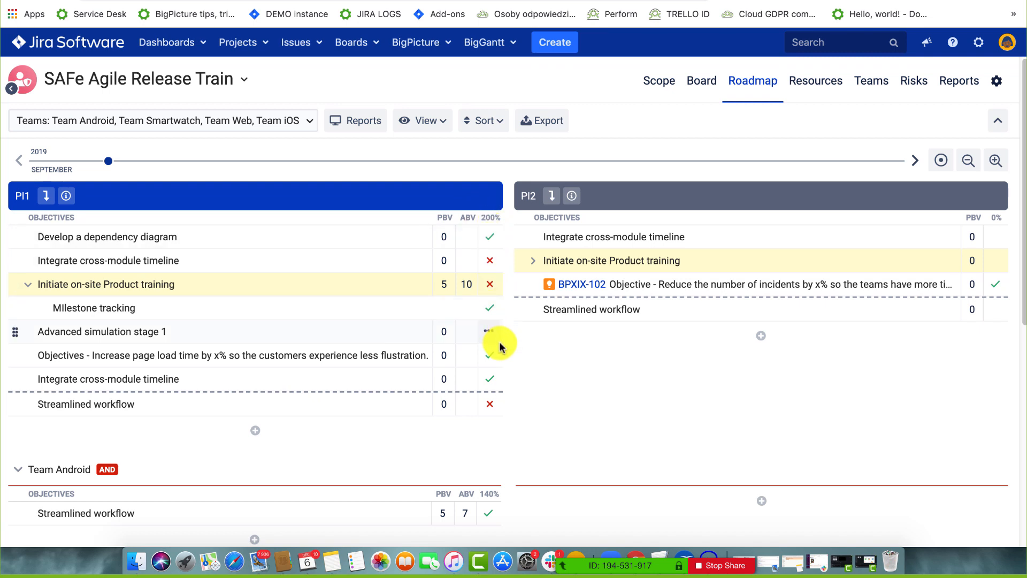
scroll(497, 345, down, 2)
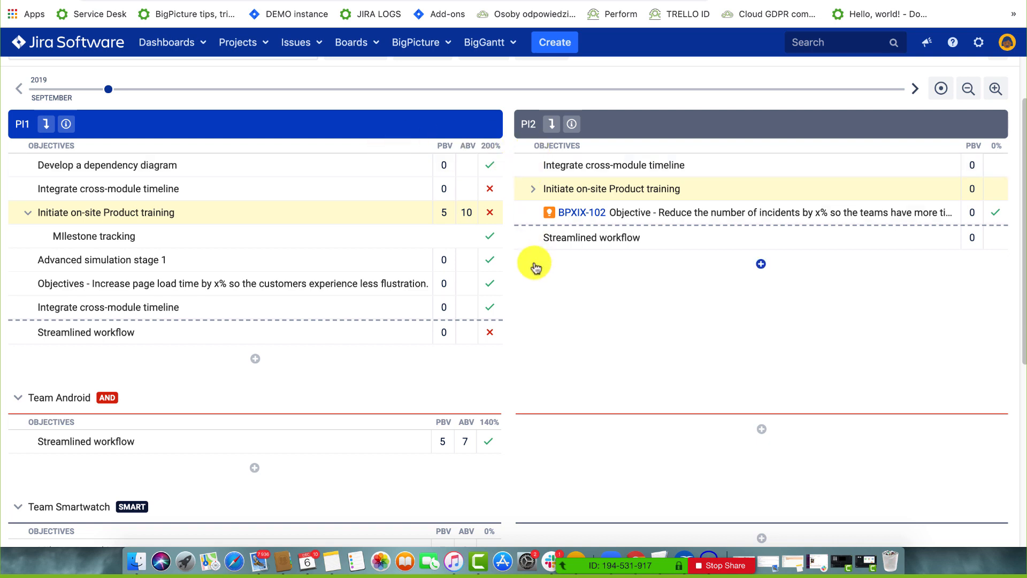
scroll(535, 267, down, 1)
scroll(535, 267, down, 3)
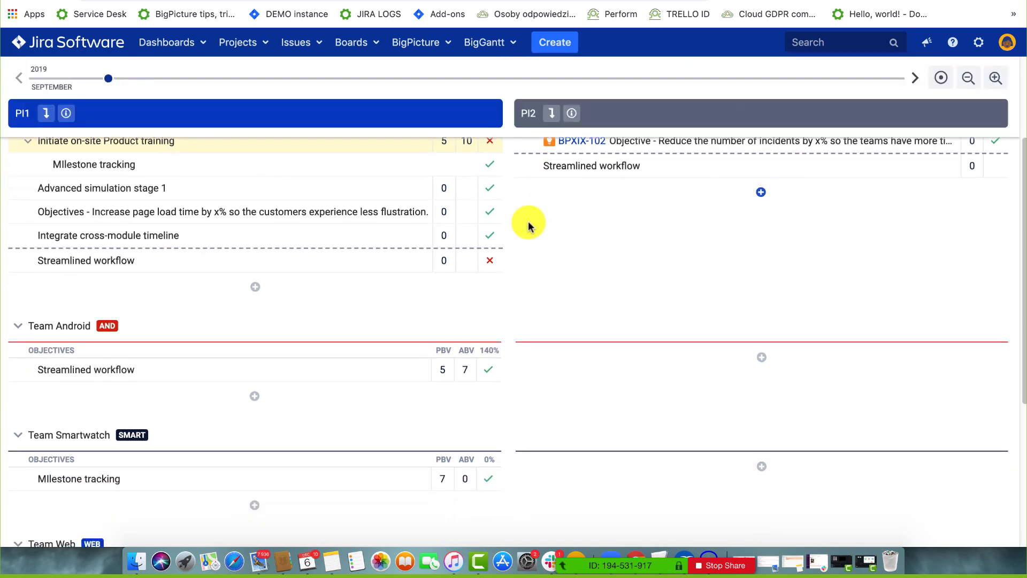
Review Advanced simulation stage 1's details and positions without saving, then open another objective's status menu.
click(488, 189)
click(381, 187)
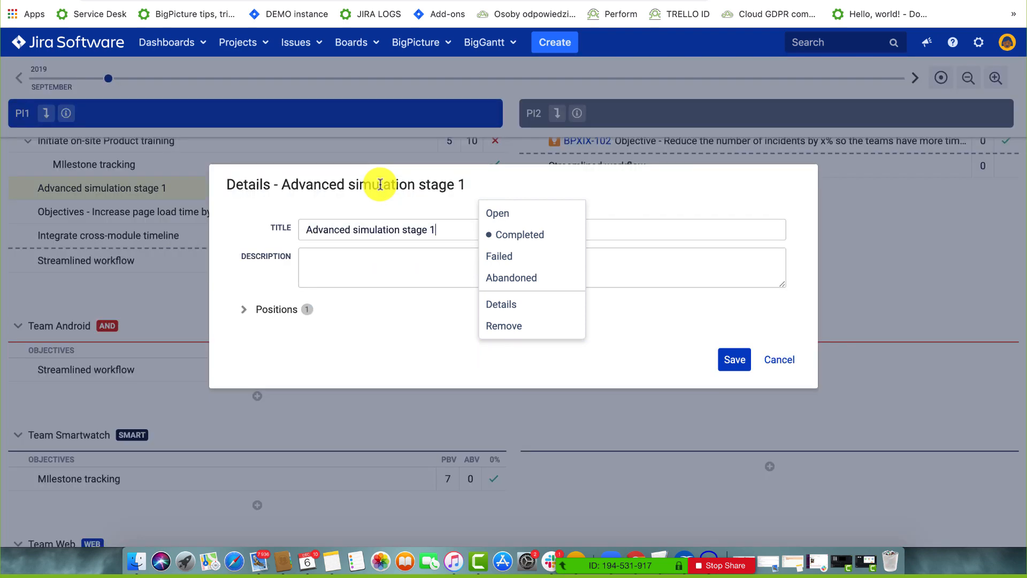
click(246, 311)
click(779, 410)
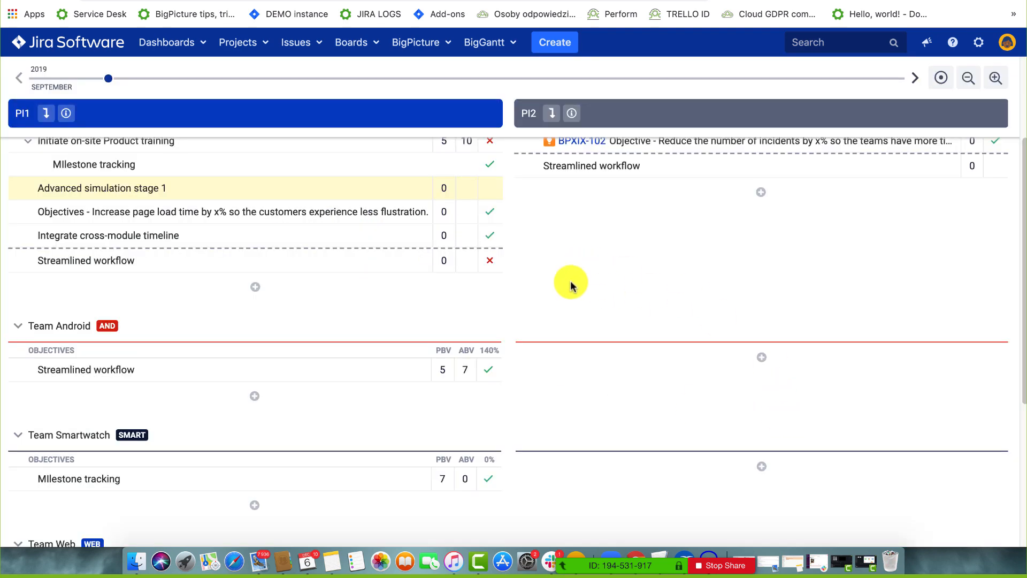
click(488, 236)
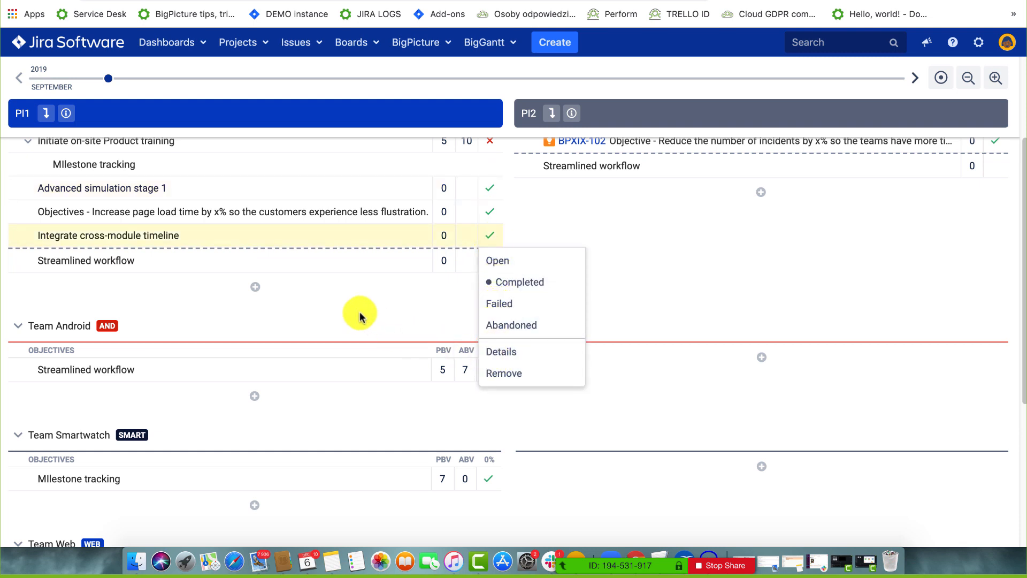
Start a new PI2 objective linked to Jira issue BPXIX-102, found by searching 'OB'.
click(760, 192)
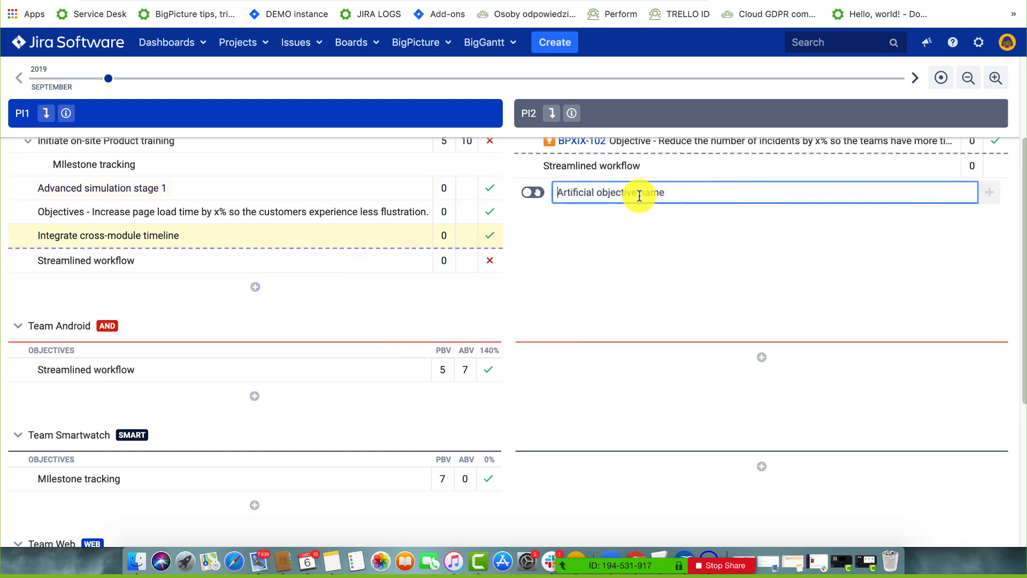
click(533, 192)
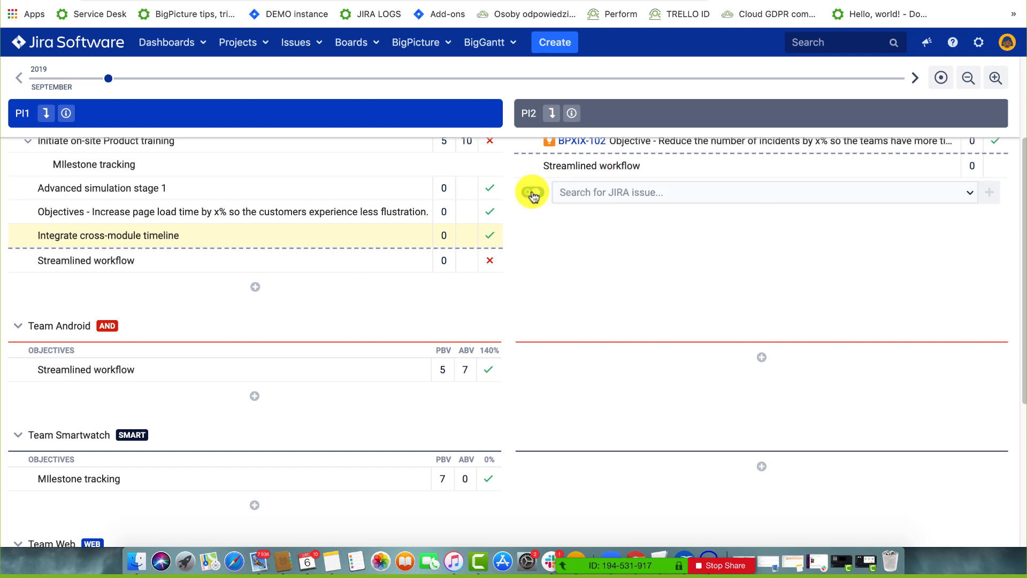
click(610, 198)
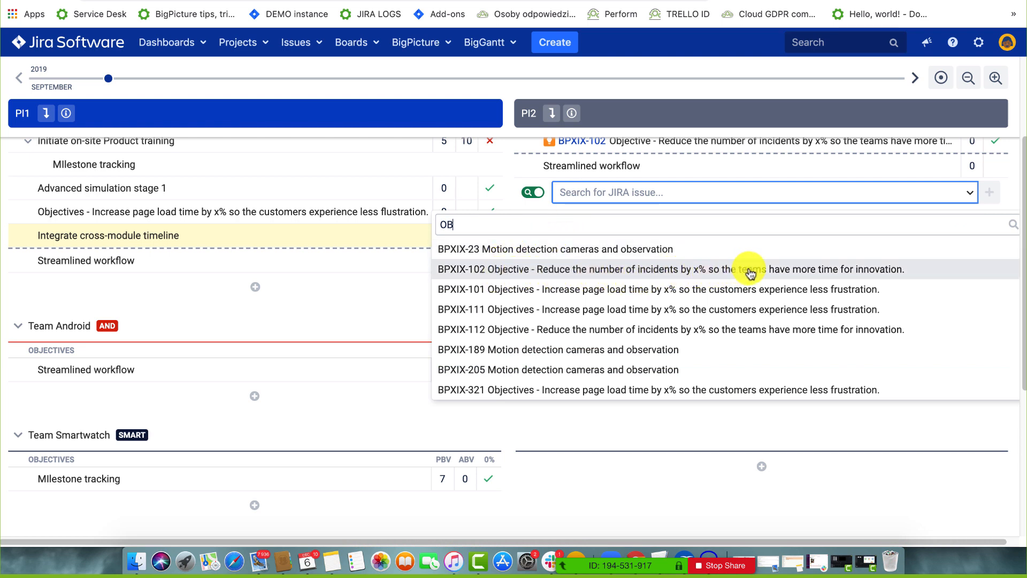
click(808, 272)
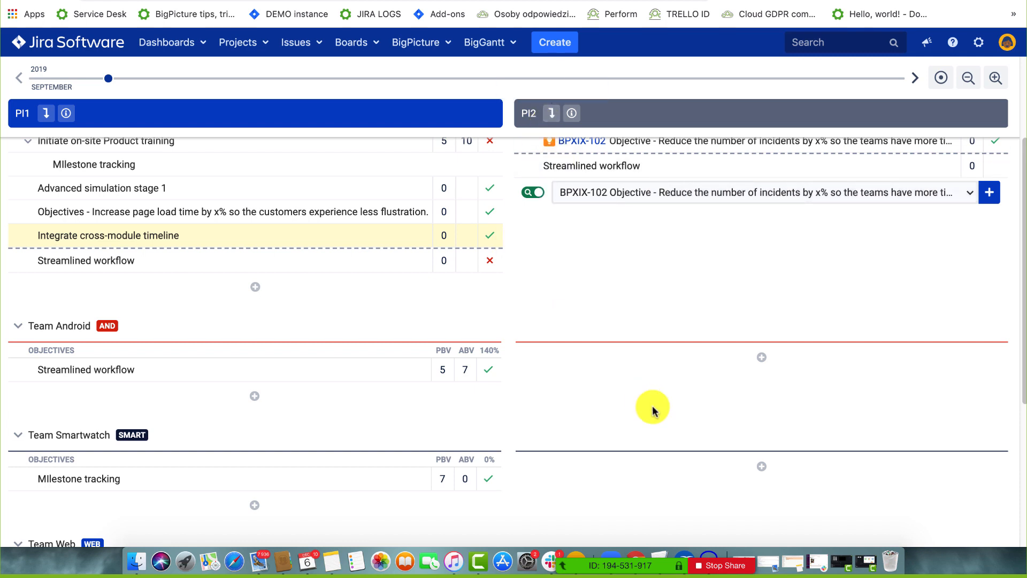
scroll(550, 351, down, 5)
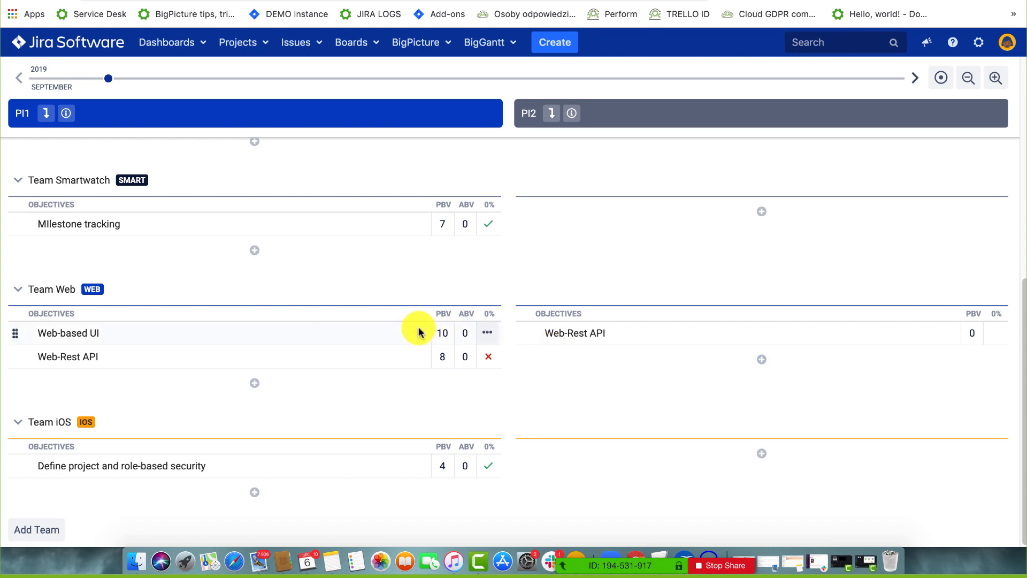
scroll(418, 332, up, 8)
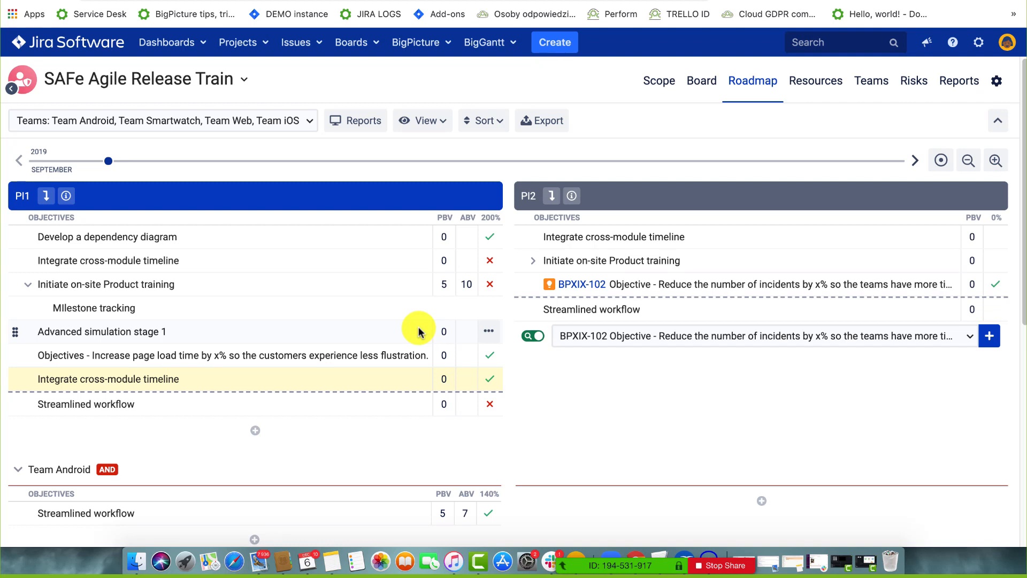
Switch the Program Board from report charts to issue cards and collapse the backlog panel.
click(698, 80)
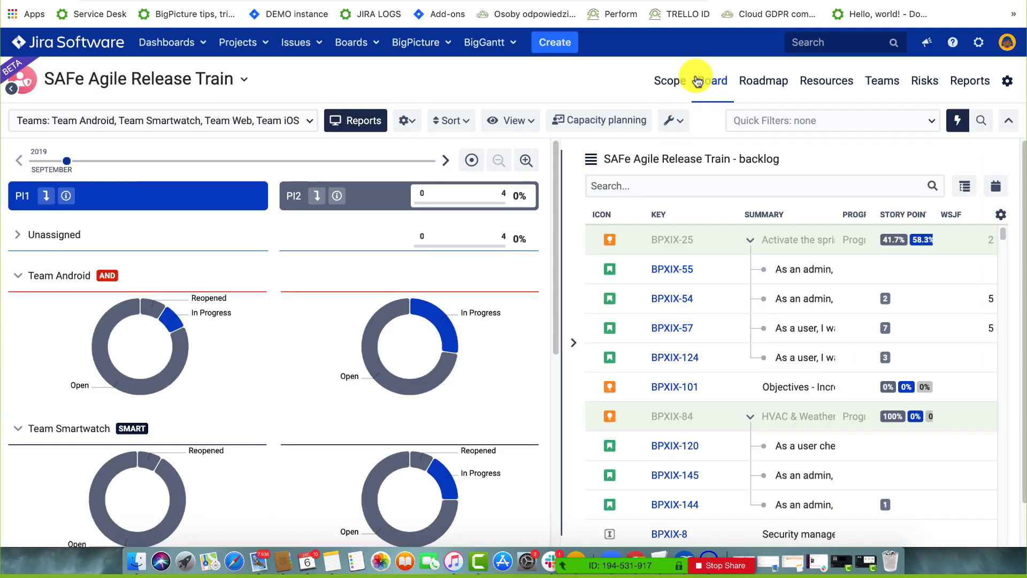
drag(563, 291, 700, 304)
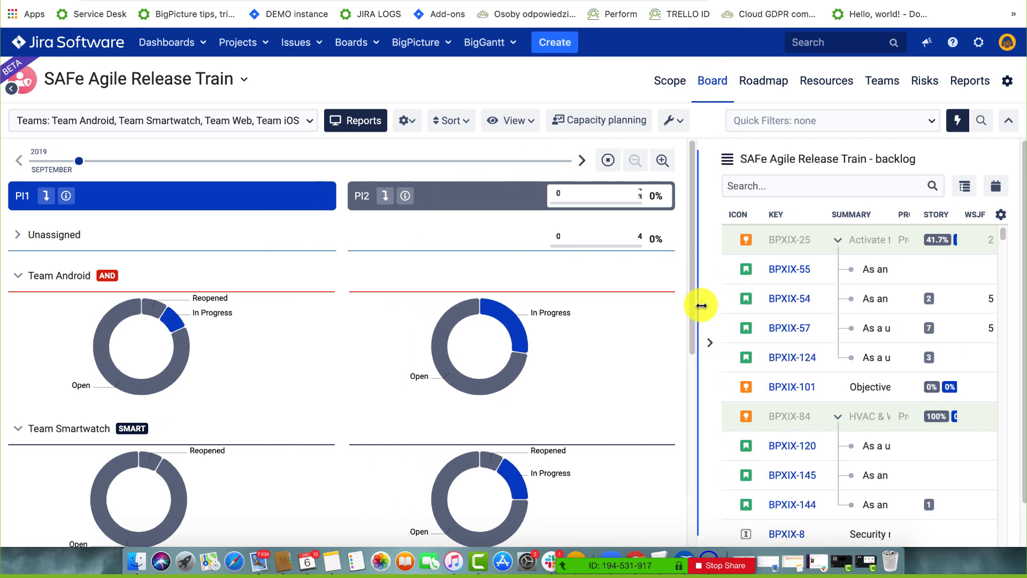
drag(702, 238, 543, 236)
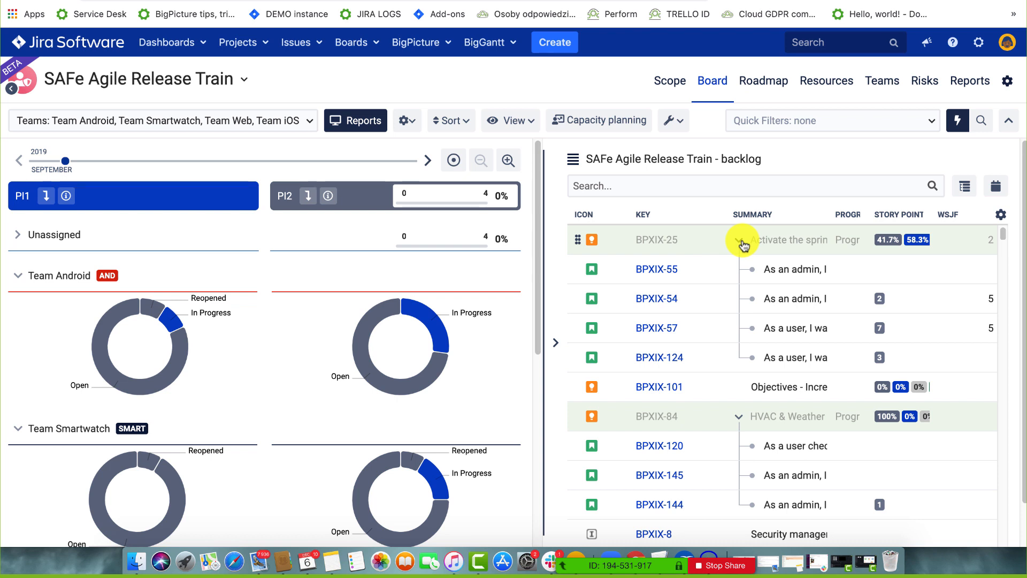
click(373, 127)
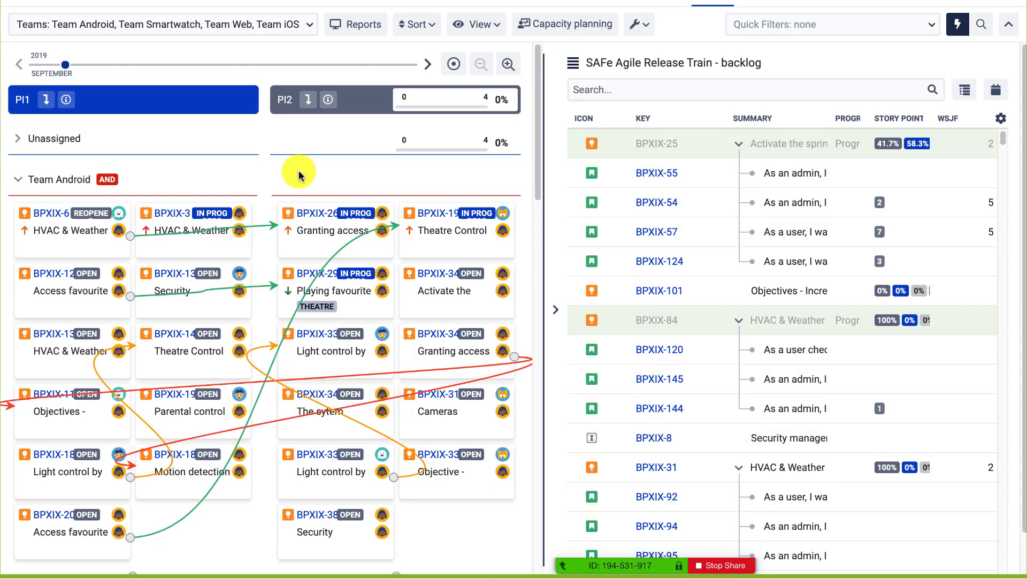
drag(550, 247, 649, 262)
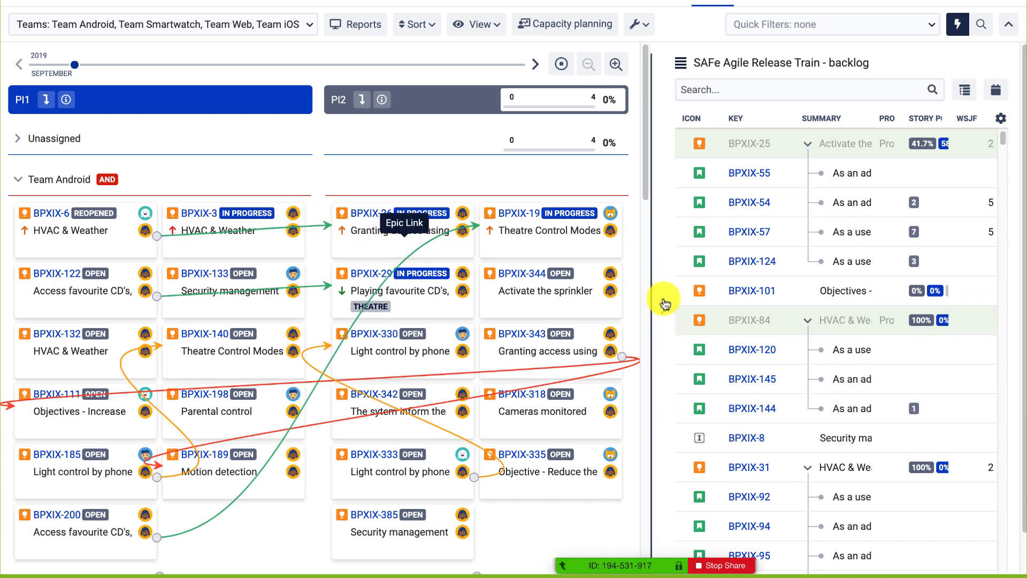
click(663, 303)
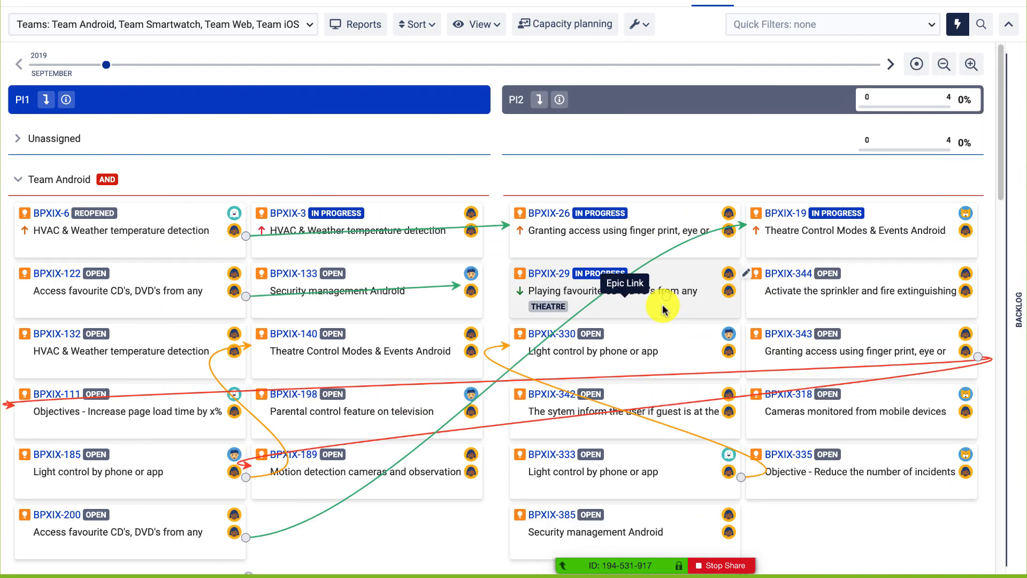
Reopen the release train backlog and collapse BPXIX-25 and BPXIX-84 to hide their child stories.
click(47, 100)
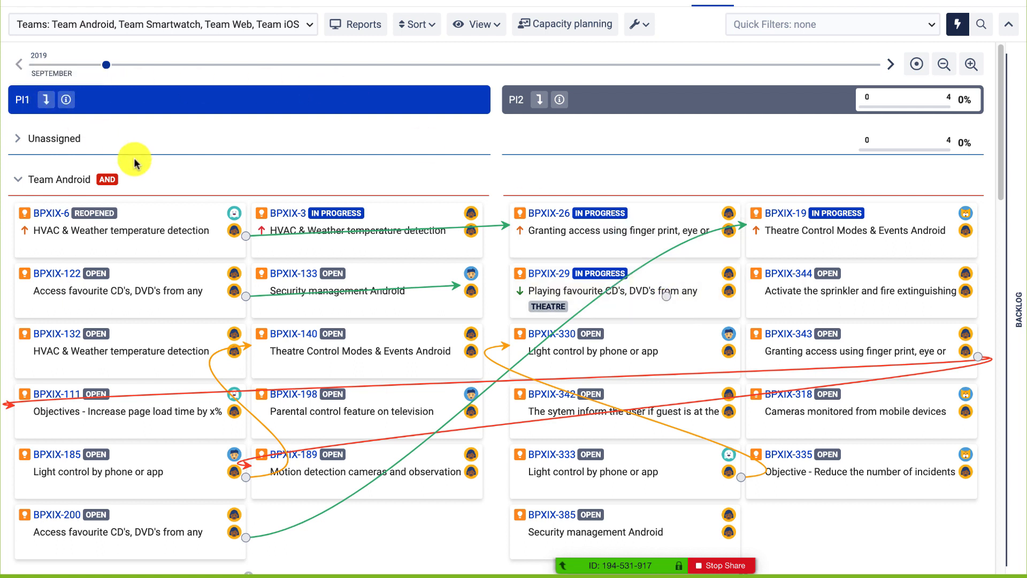
click(1018, 309)
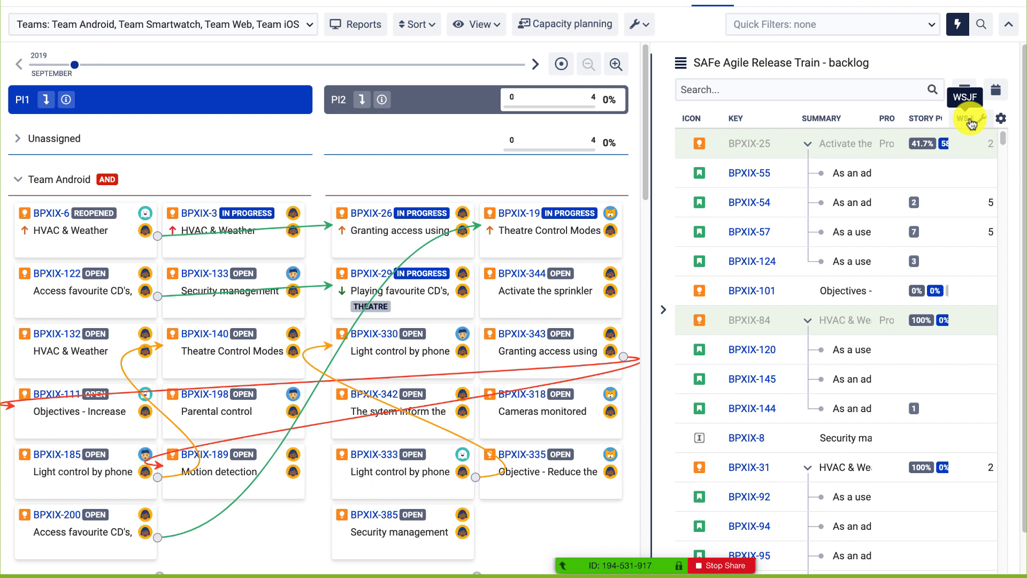
click(807, 143)
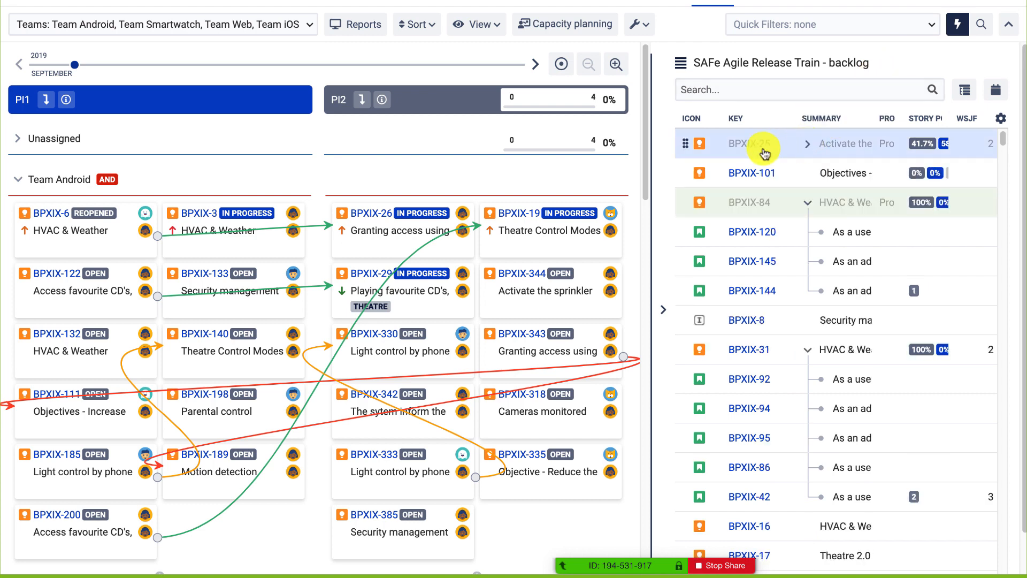
click(807, 203)
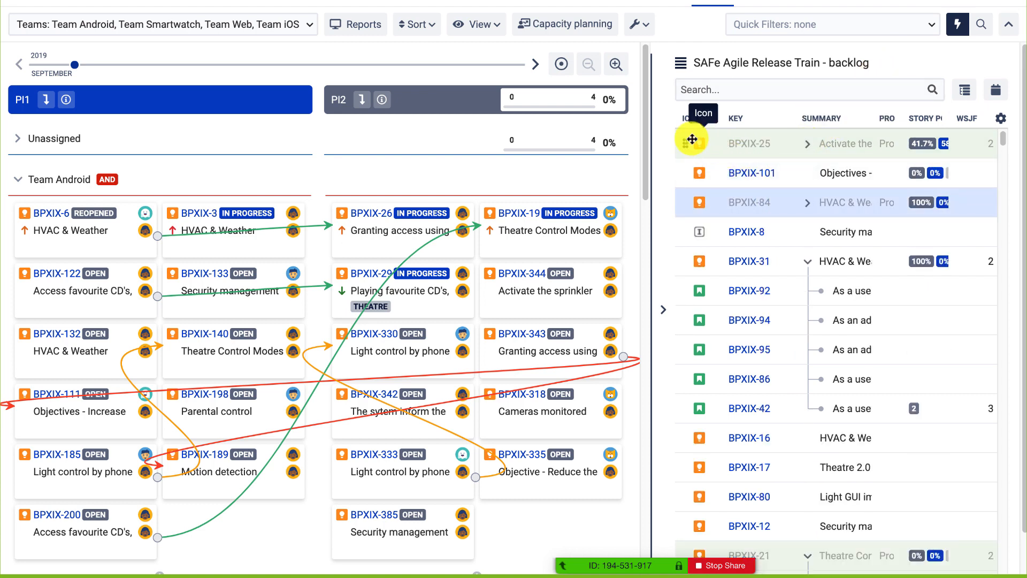
Plan BPXIX-25 'Activate the sprinkler' onto PI2 and expand the Unassigned lane to see its card.
drag(692, 139, 433, 142)
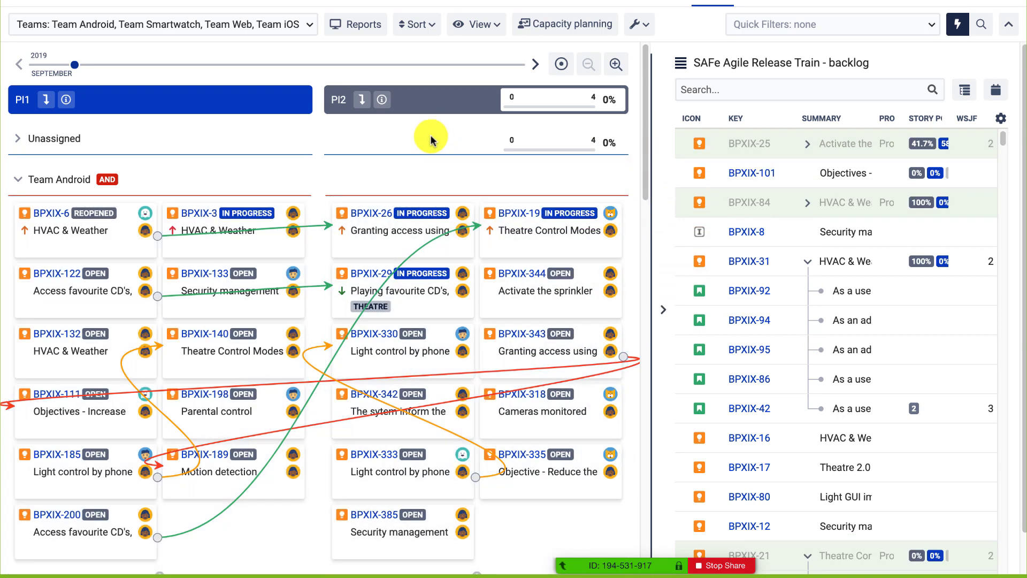
click(21, 137)
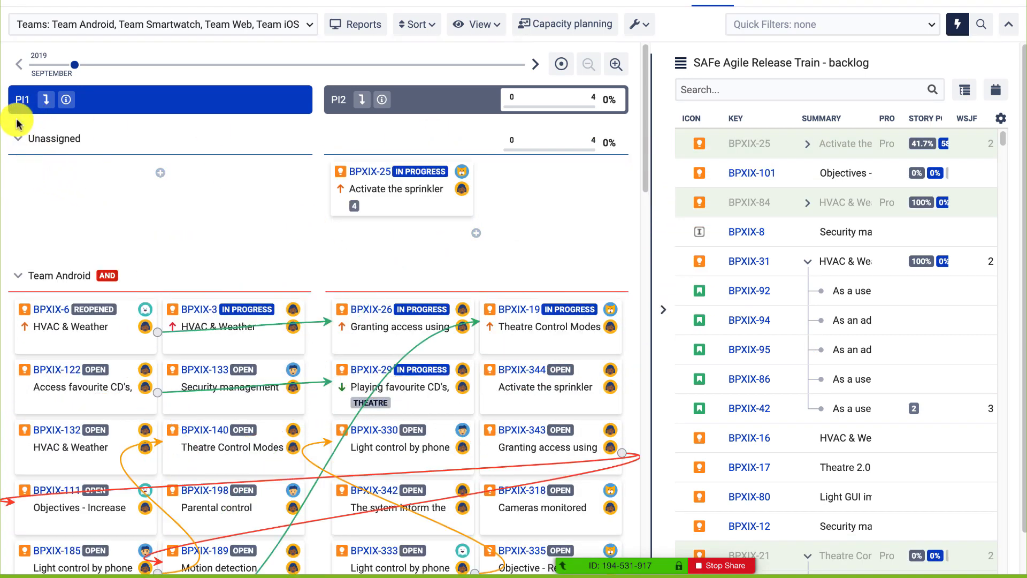
scroll(102, 260, down, 3)
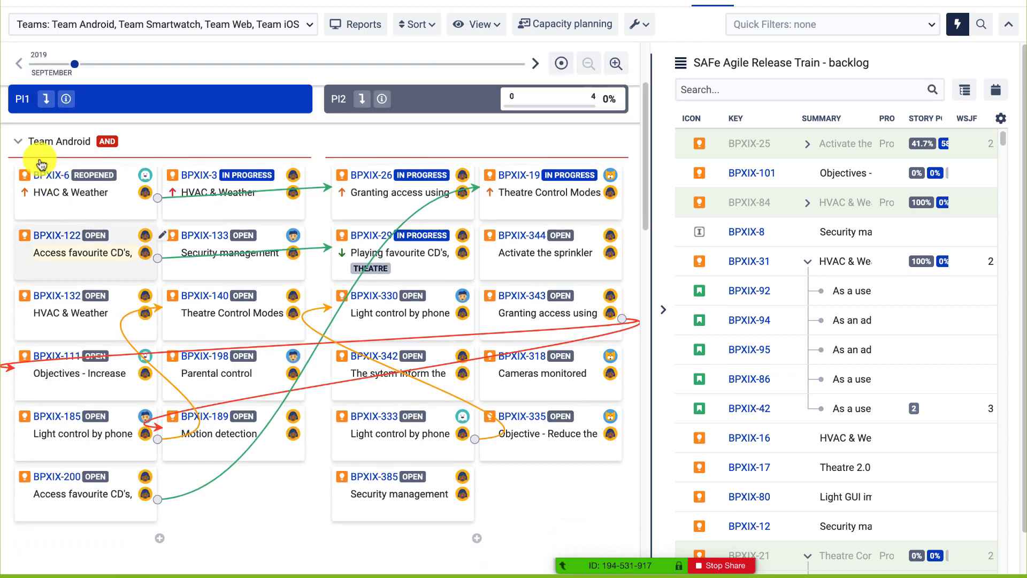
scroll(92, 298, down, 4)
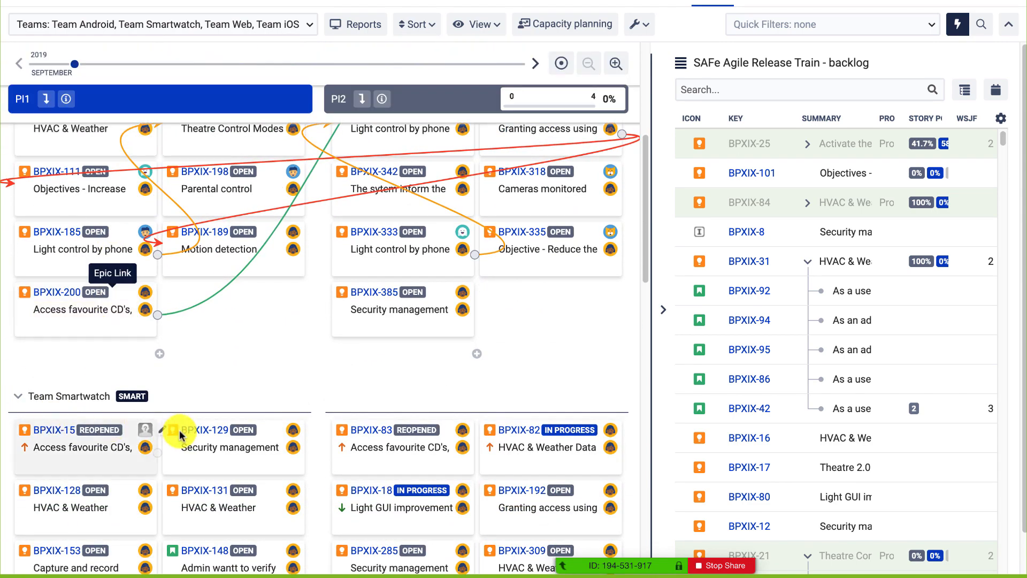
scroll(179, 436, down, 10)
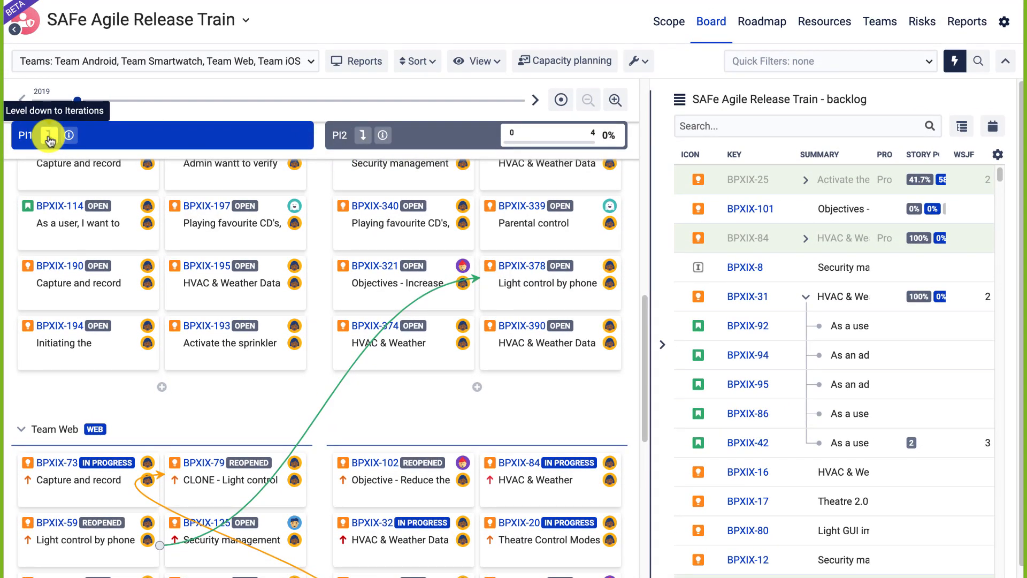
Level PI1 down to its iterations and set card BPXIX-93's estimate to 5 story points.
click(48, 135)
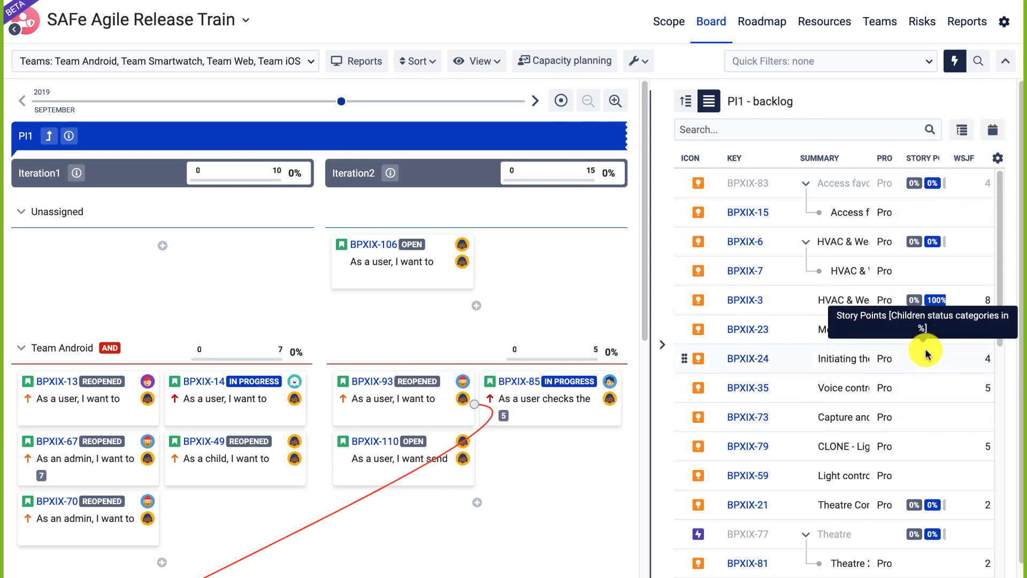
drag(924, 330, 648, 337)
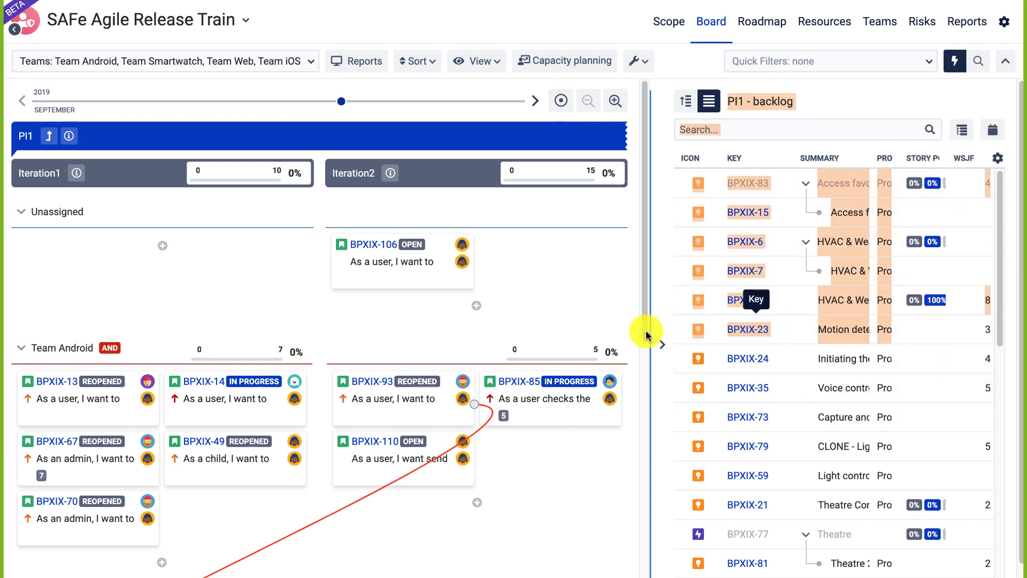
click(366, 419)
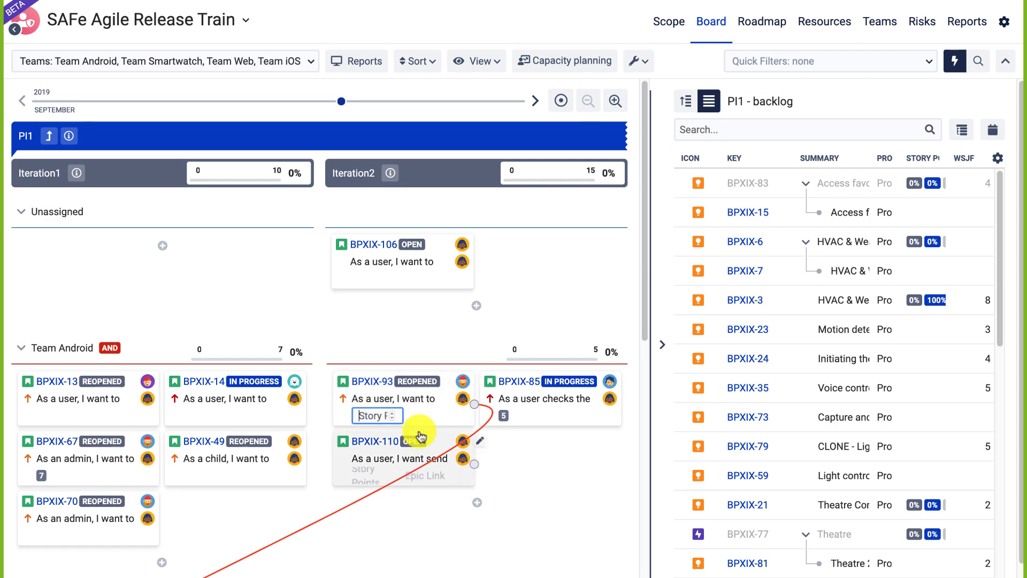
text(6)
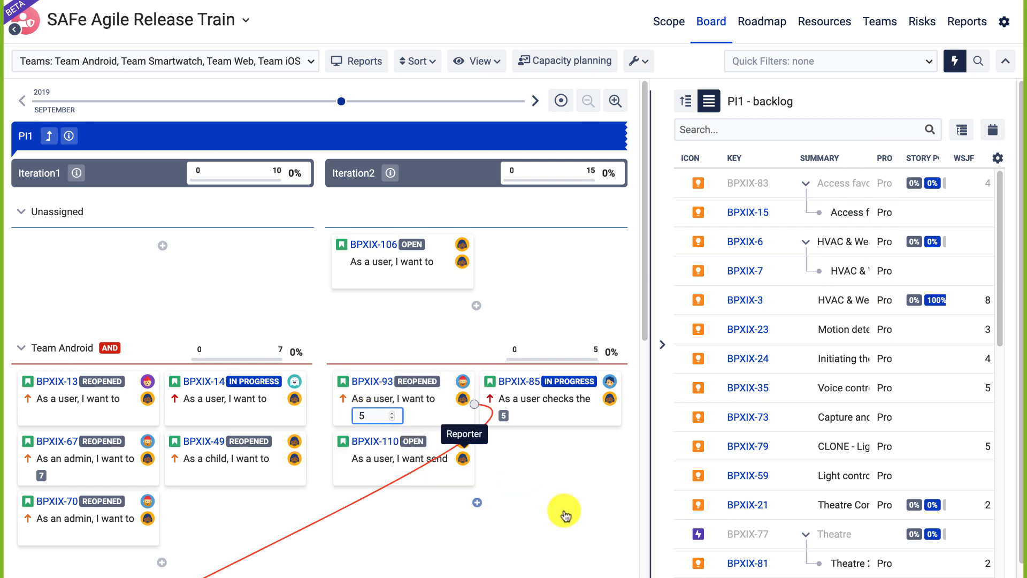
click(565, 511)
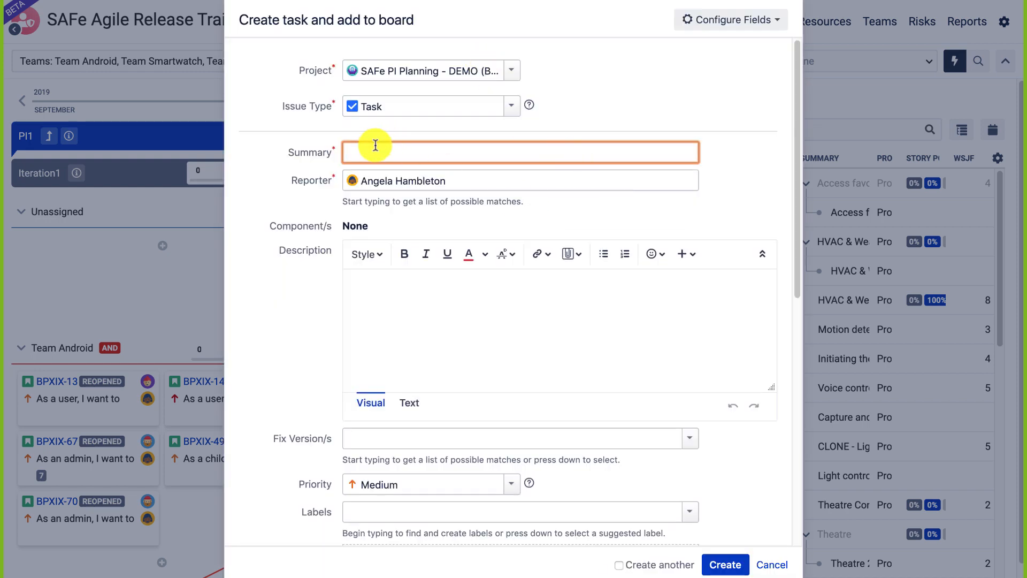
click(772, 564)
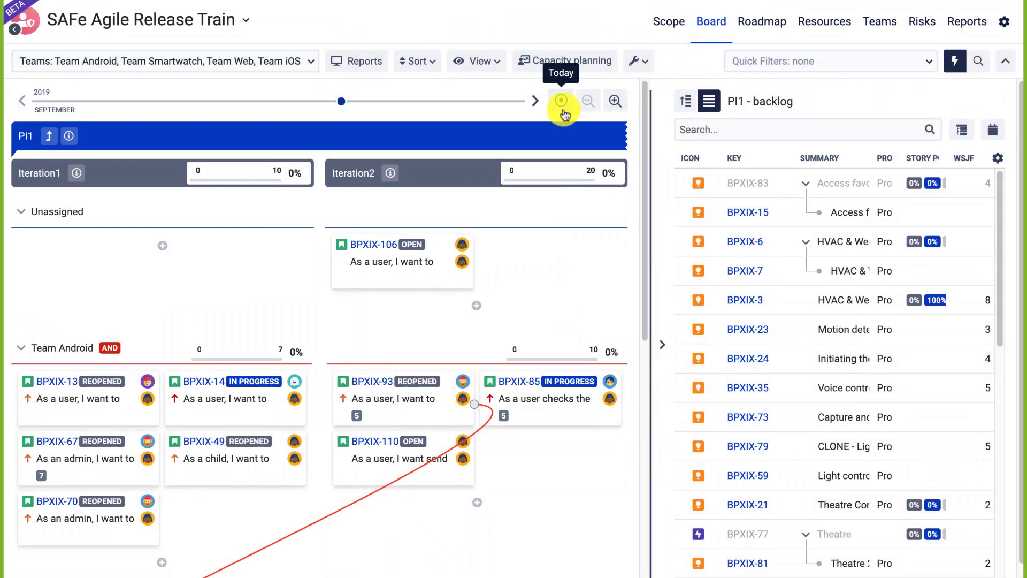
Set the board totals to Capacity allocation aggregated by Story Points.
click(481, 60)
mouse_move(531, 83)
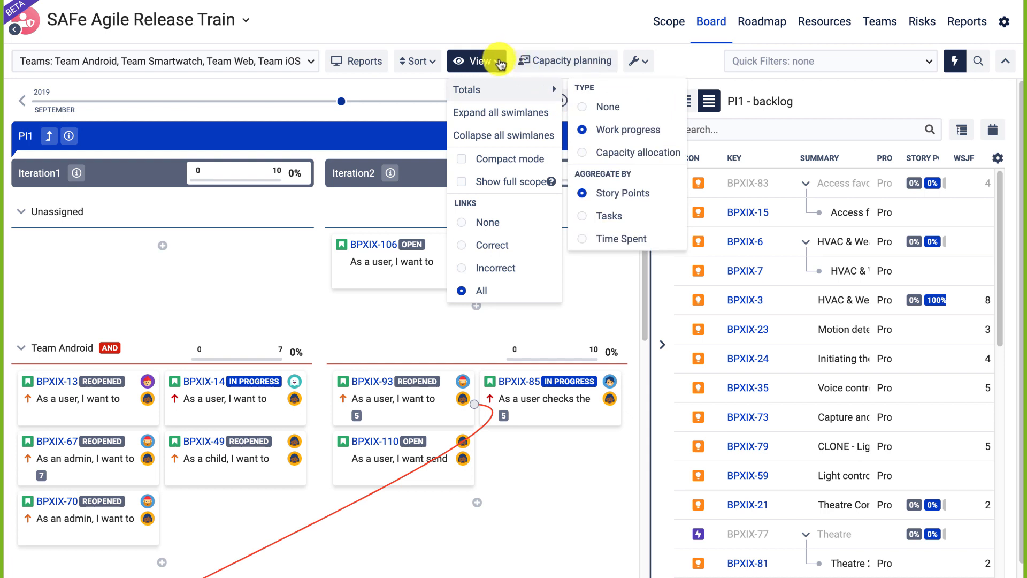
mouse_move(478, 83)
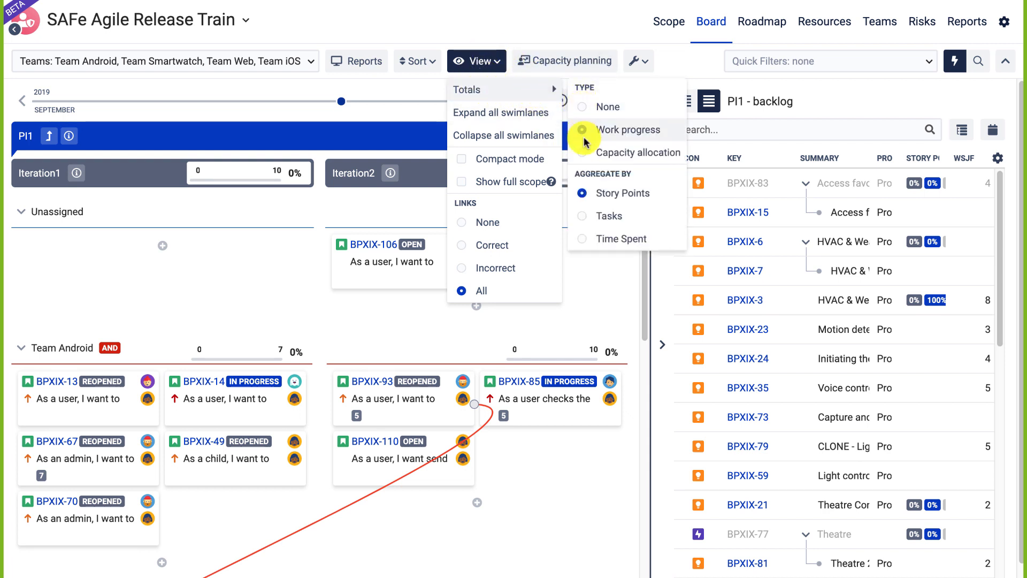
click(583, 156)
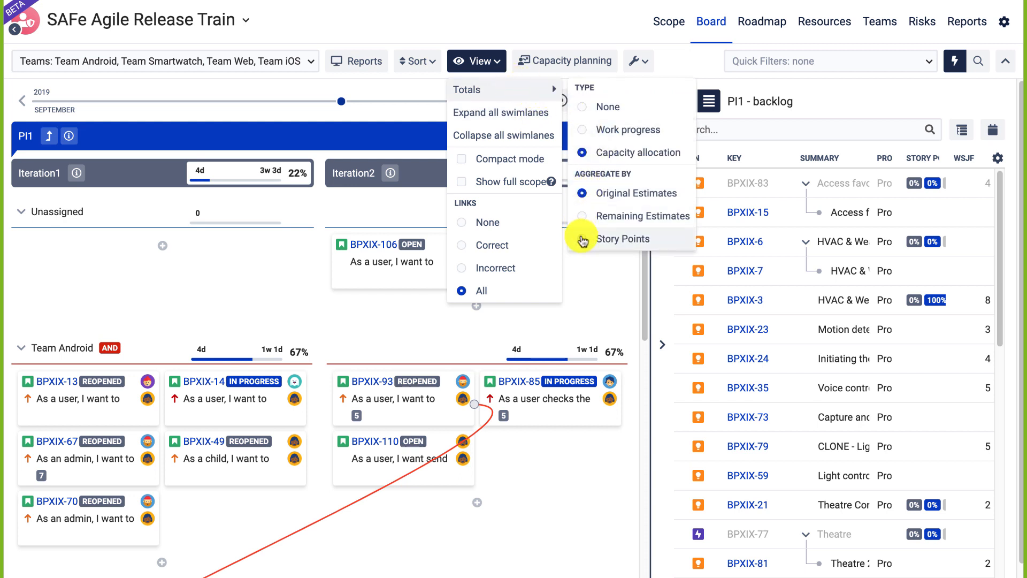
click(583, 237)
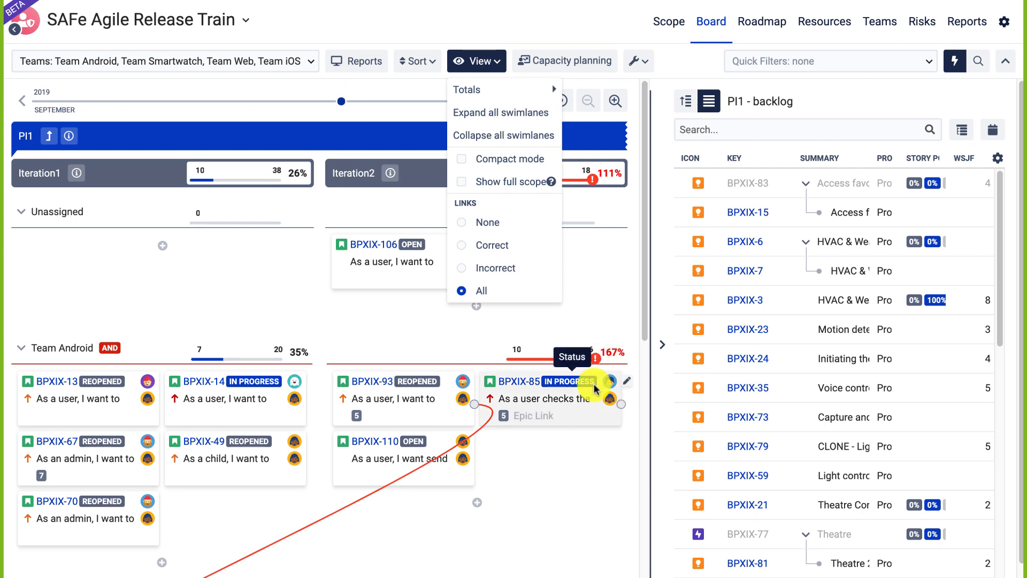
click(640, 64)
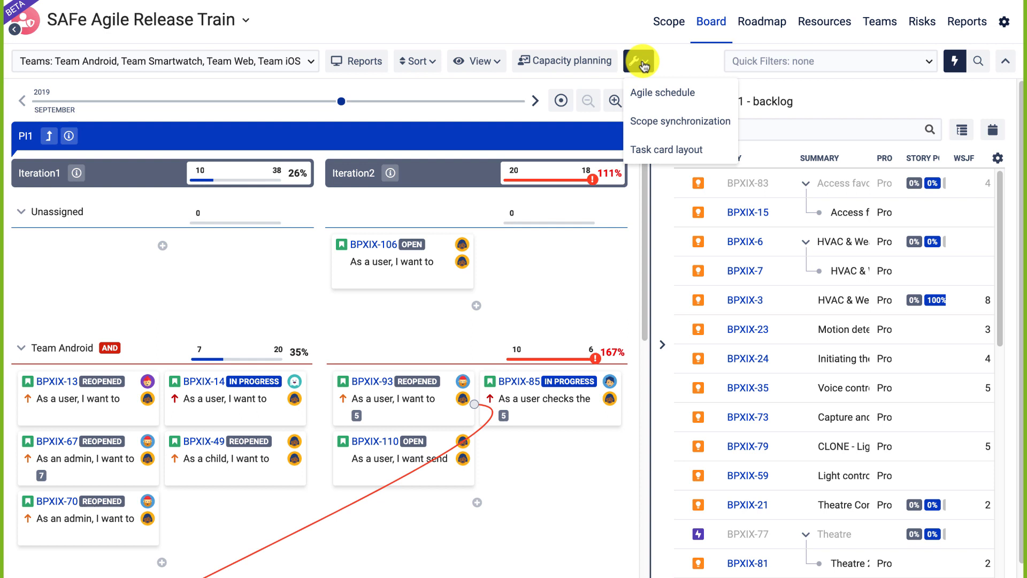
Open the program's agile schedule settings and browse the Scope, Board and Roadmap sub-tabs.
click(651, 98)
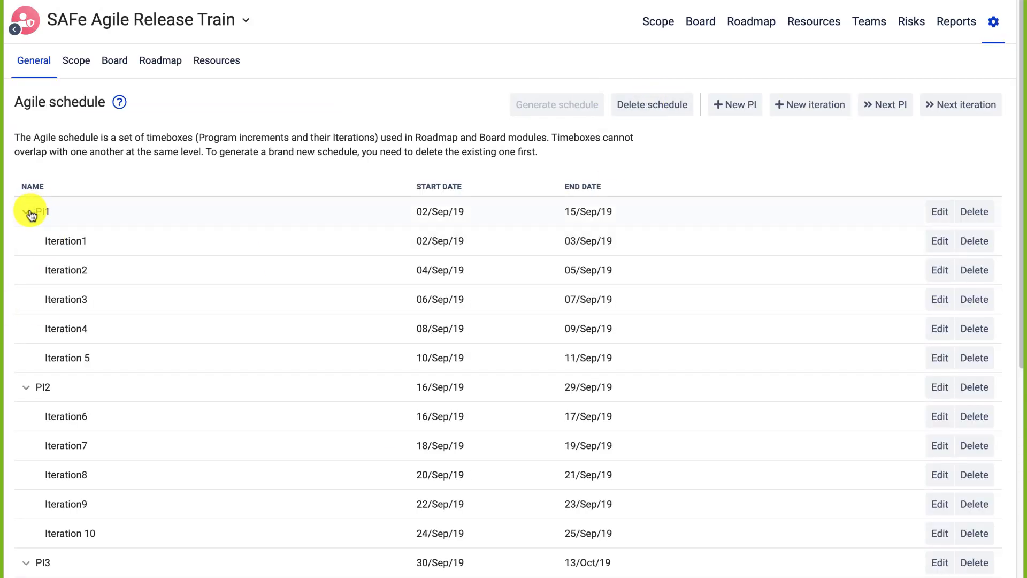
click(26, 214)
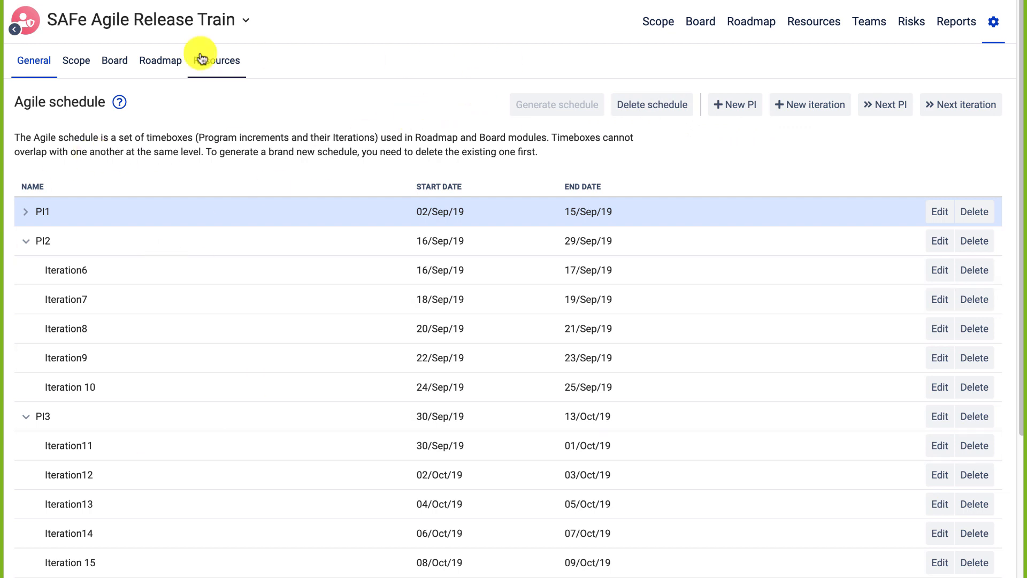
click(75, 63)
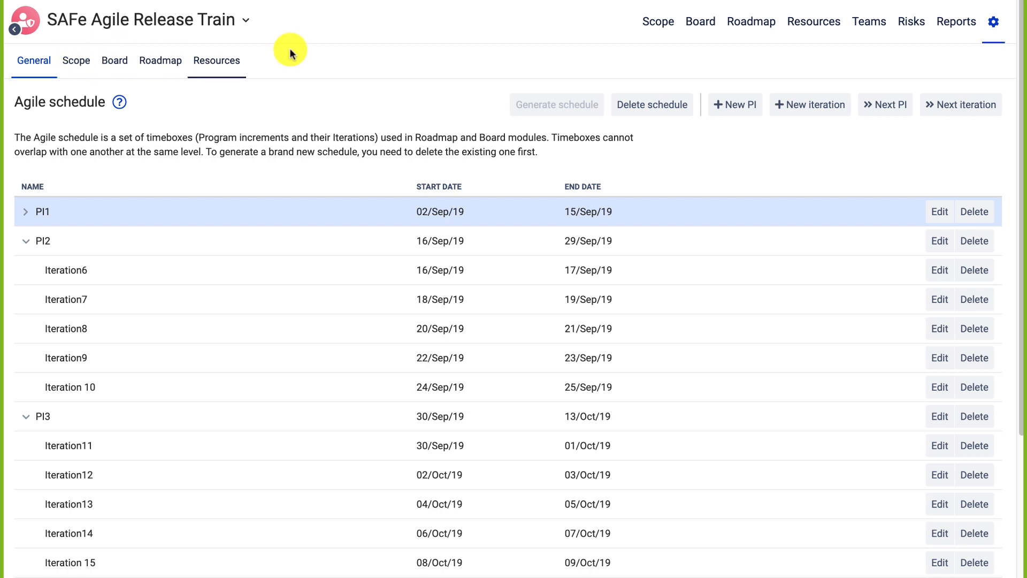
click(87, 63)
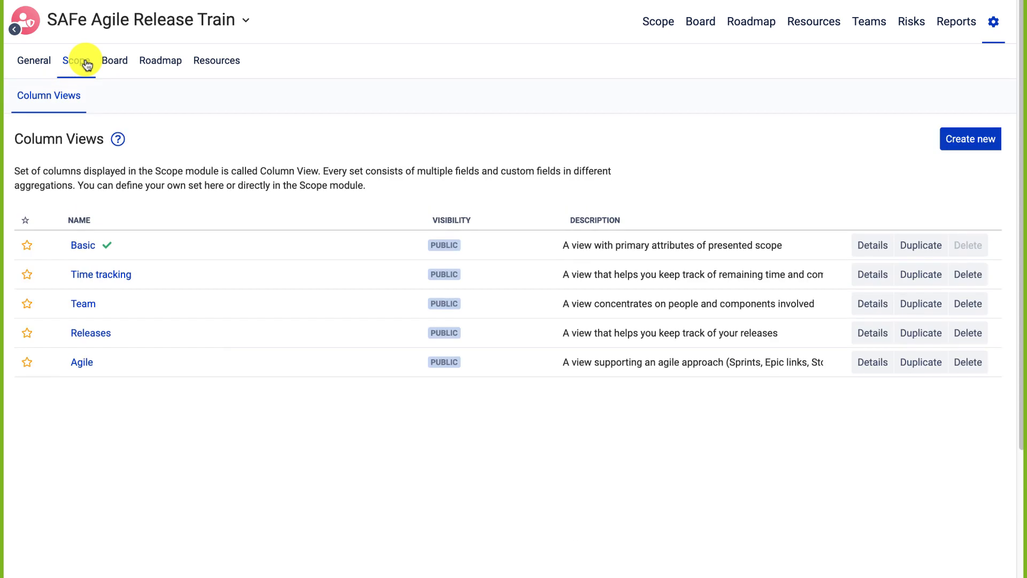
click(127, 64)
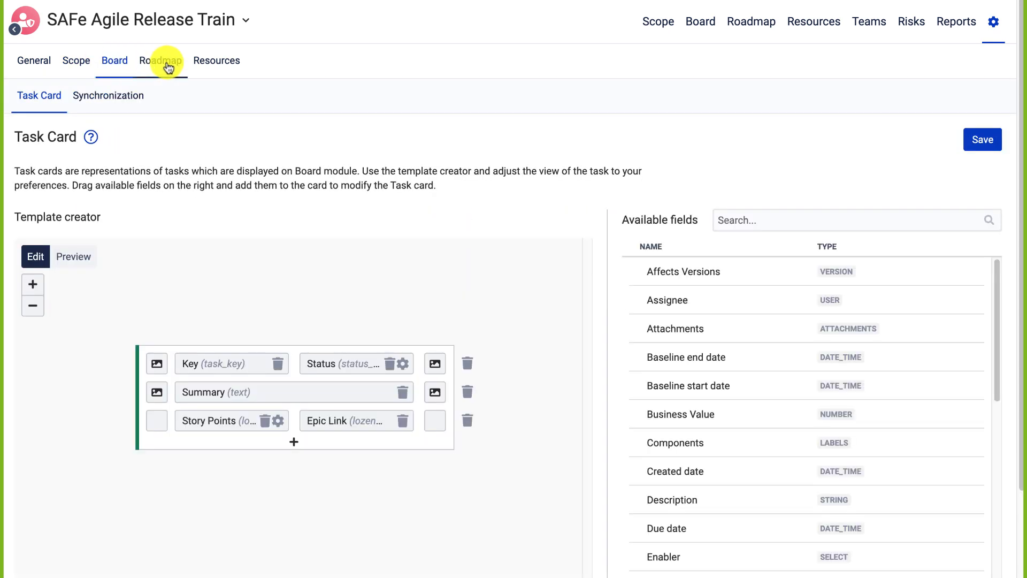
click(164, 63)
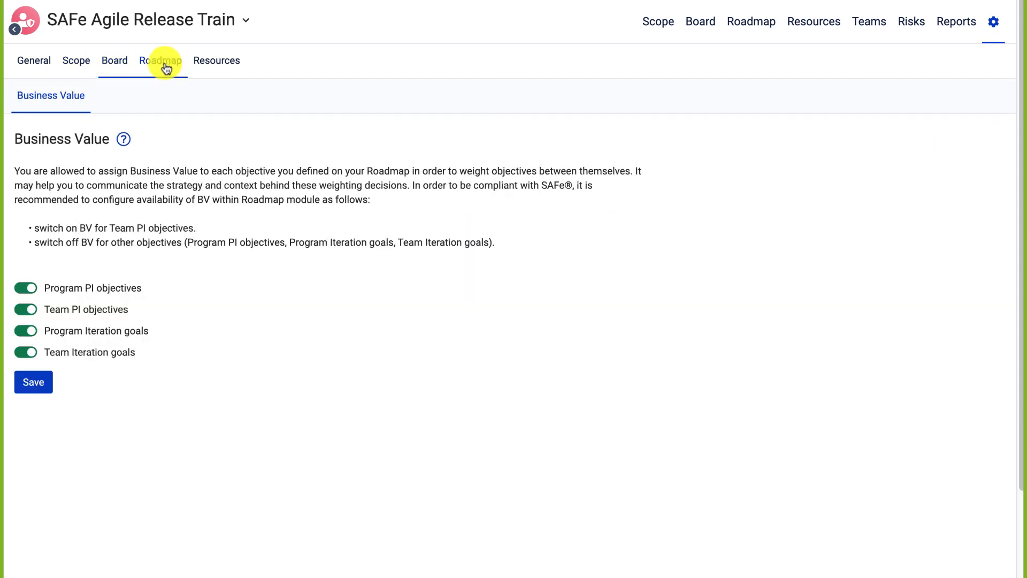
Go from General through Scope to the Board module's Synchronization settings.
click(38, 65)
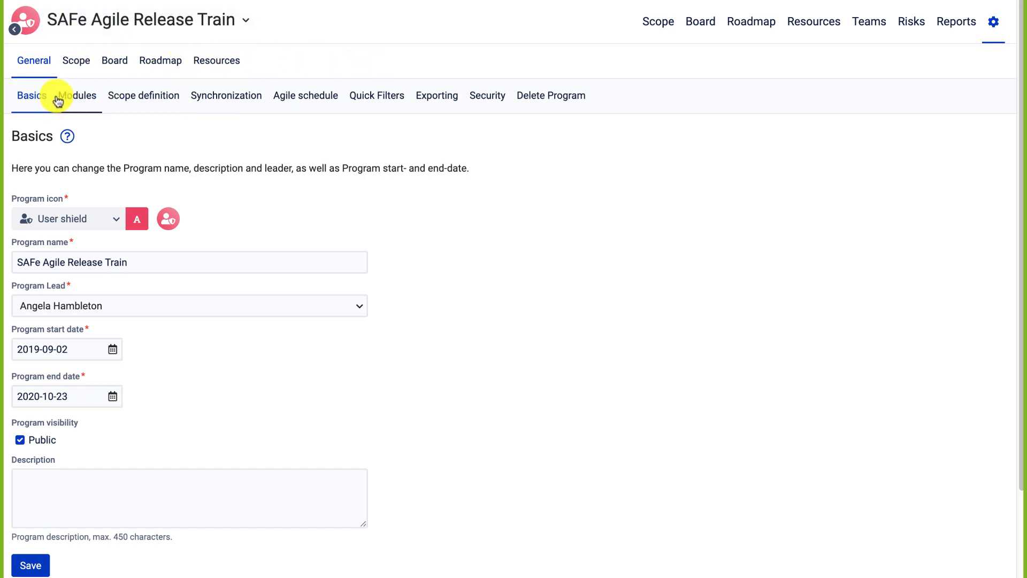
click(88, 71)
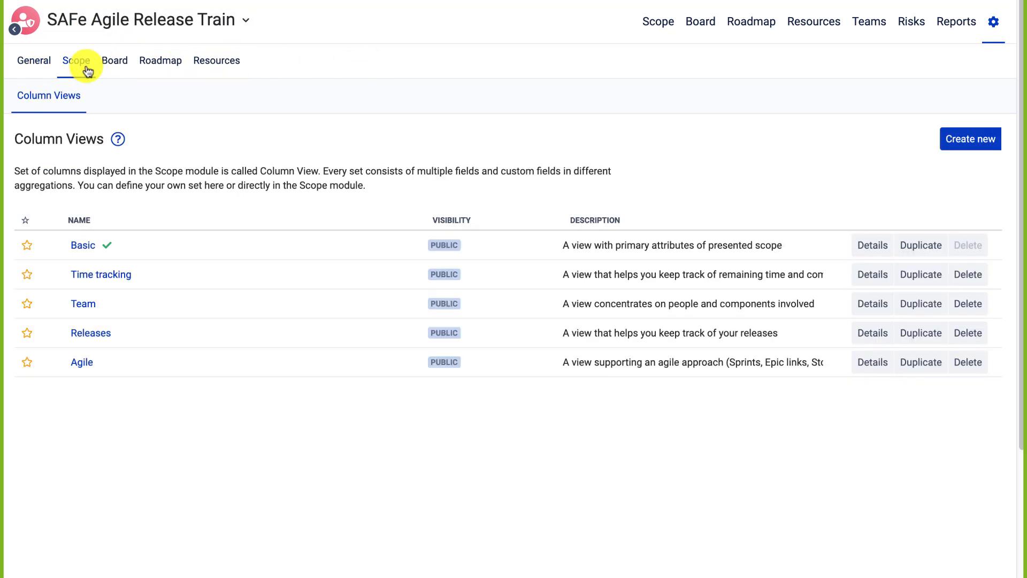
click(119, 68)
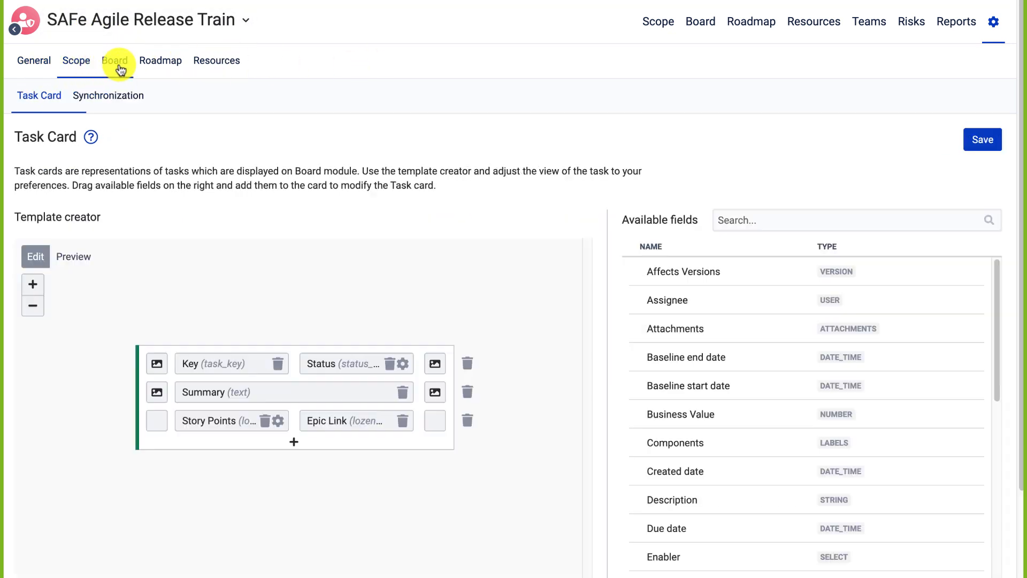
click(101, 101)
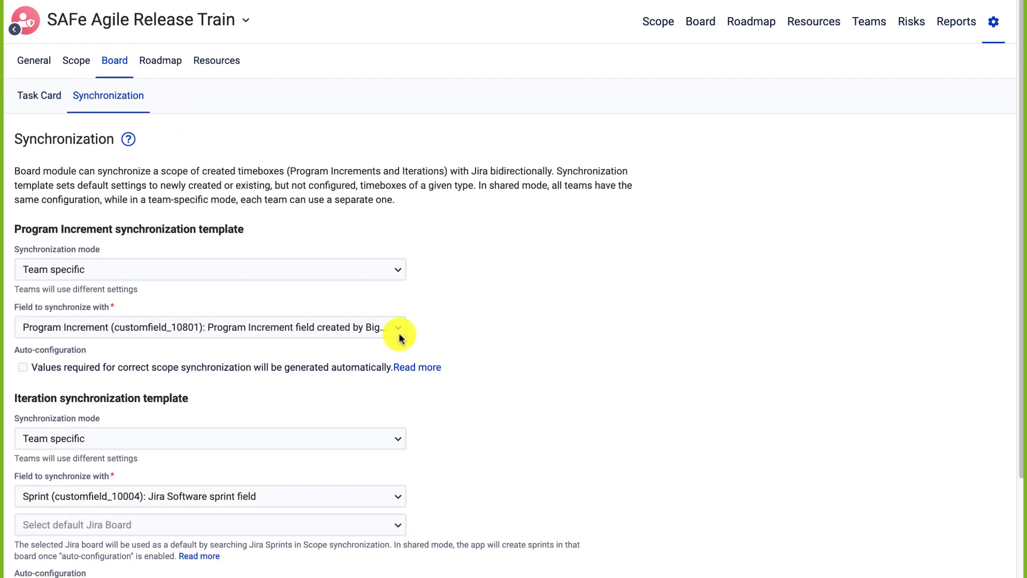
Review the Field to synchronize and Program Increment synchronization mode options unchanged, then return to the Board.
scroll(402, 345, down, 3)
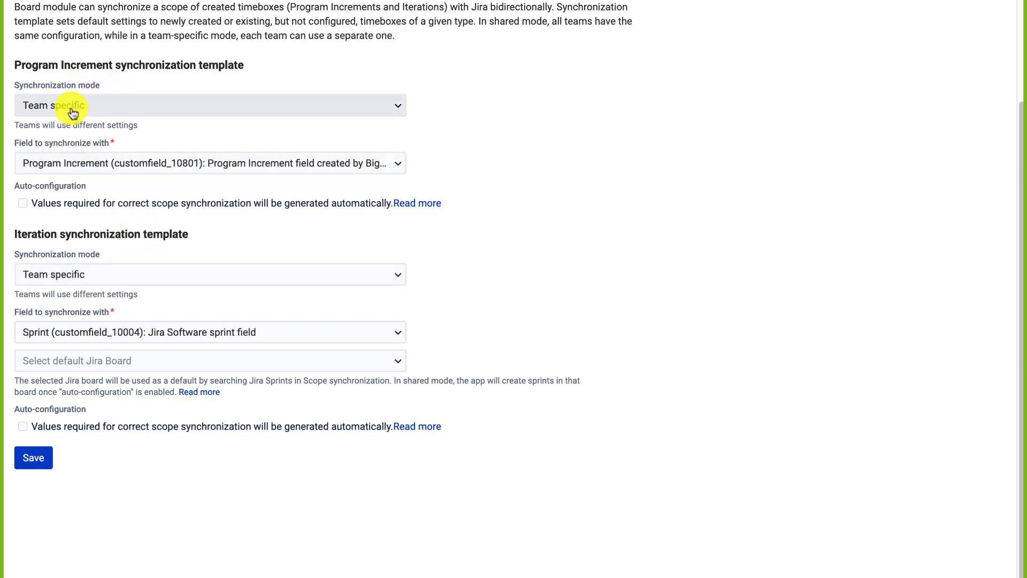
click(94, 171)
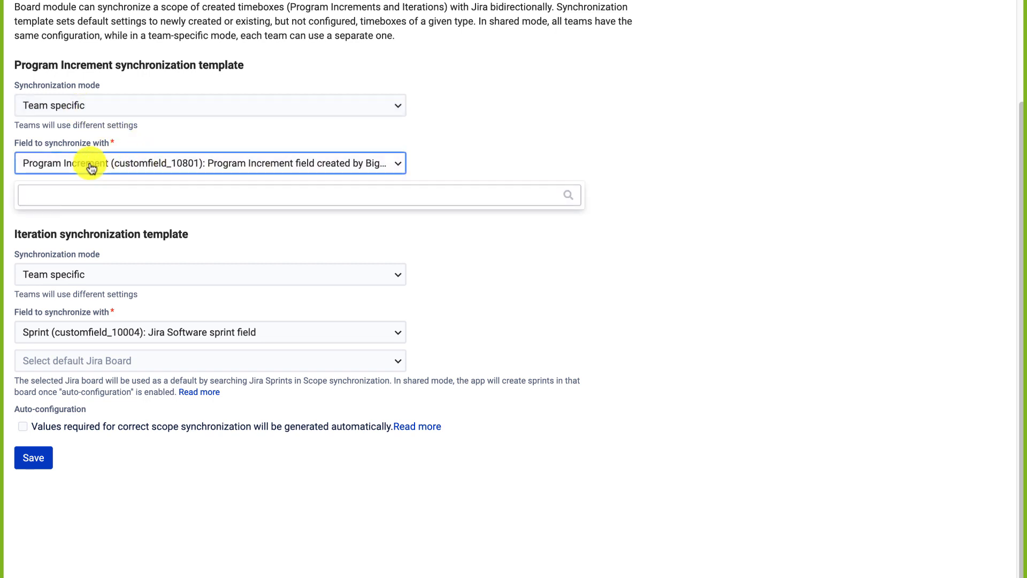
click(88, 87)
click(89, 102)
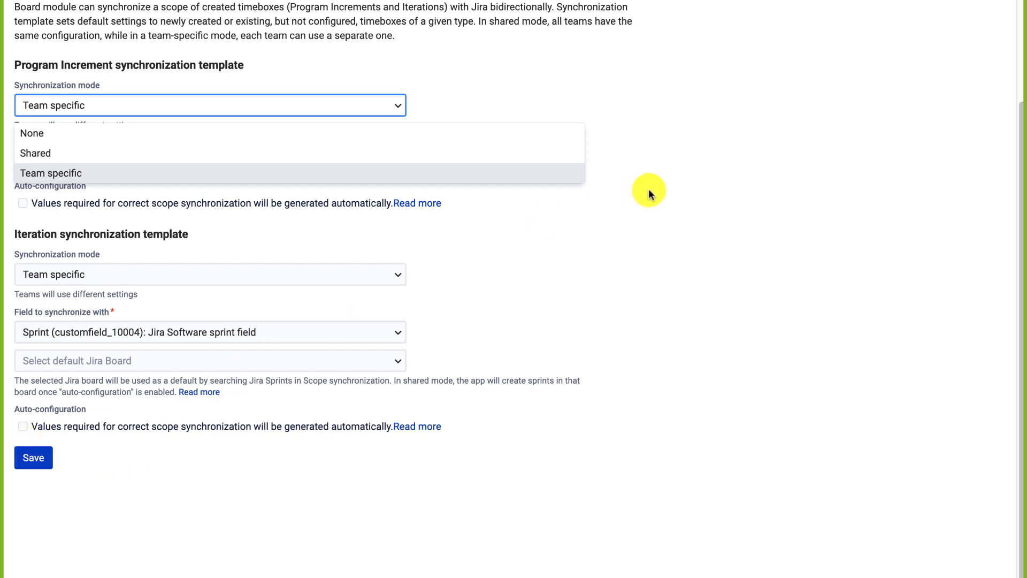
scroll(648, 190, up, 1)
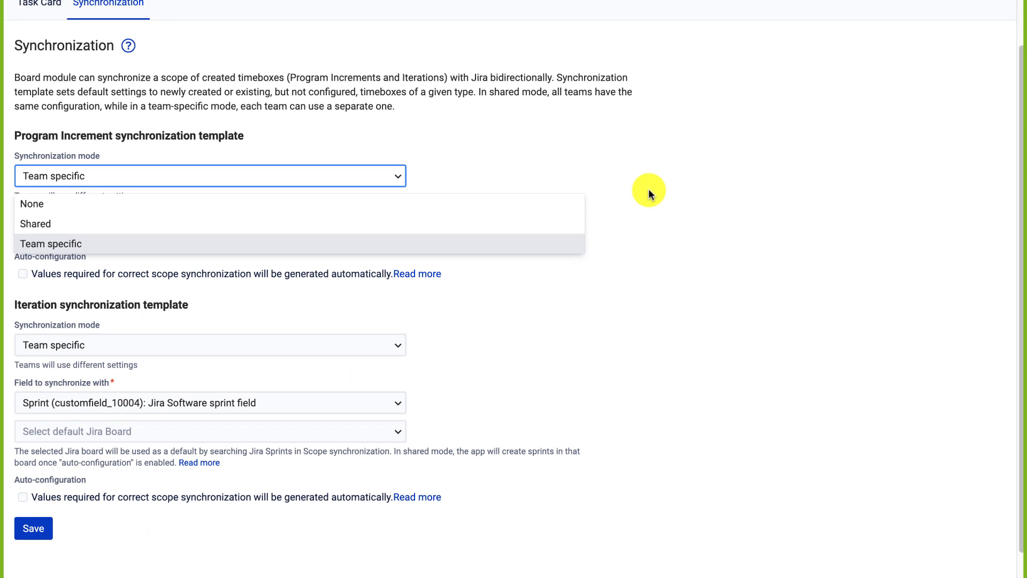
scroll(642, 230, up, 2)
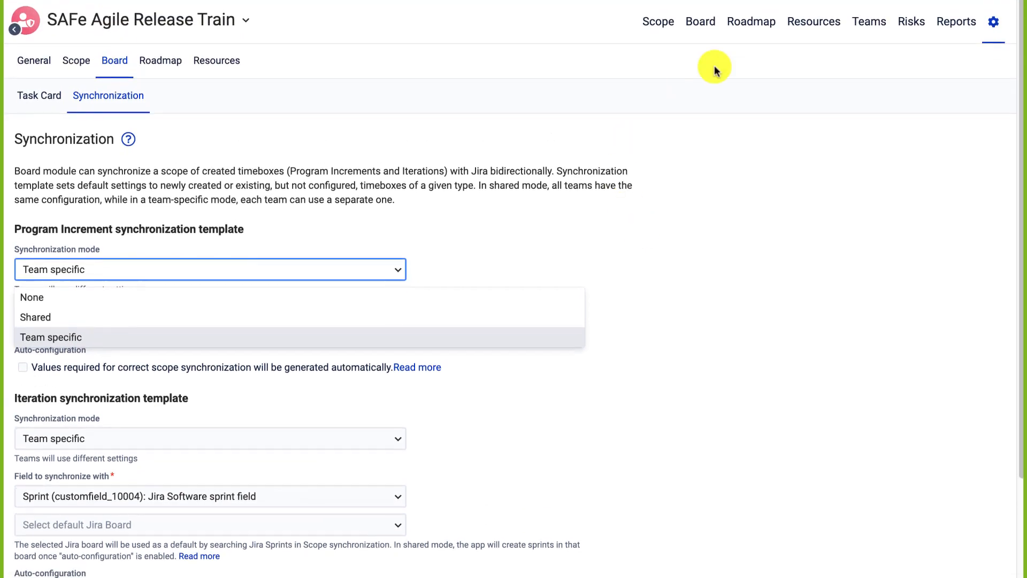
click(706, 23)
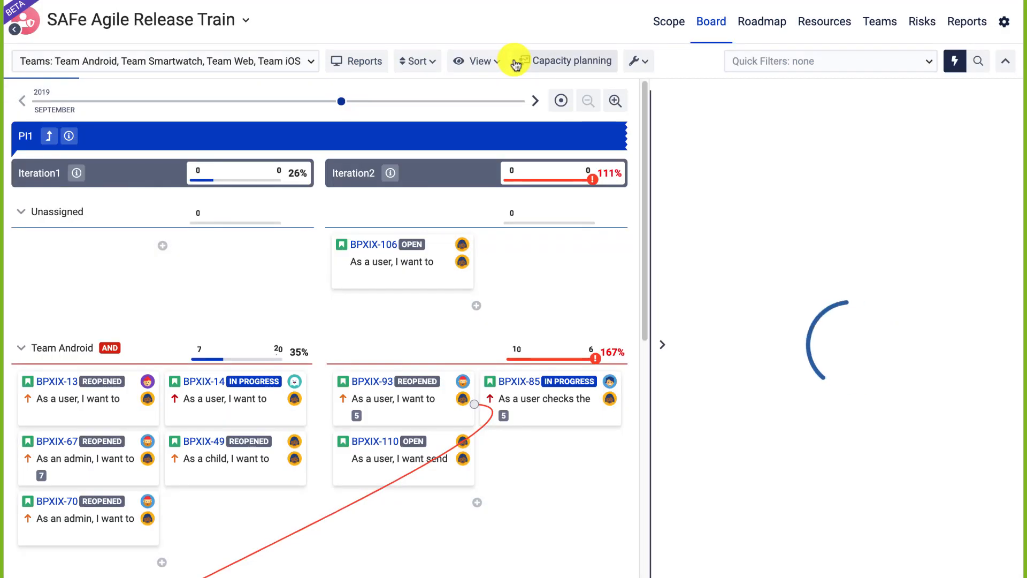
In Capacity planning, set Team Smartwatch's Iteration1 capacity to 8 story points and go back to the Board.
click(545, 70)
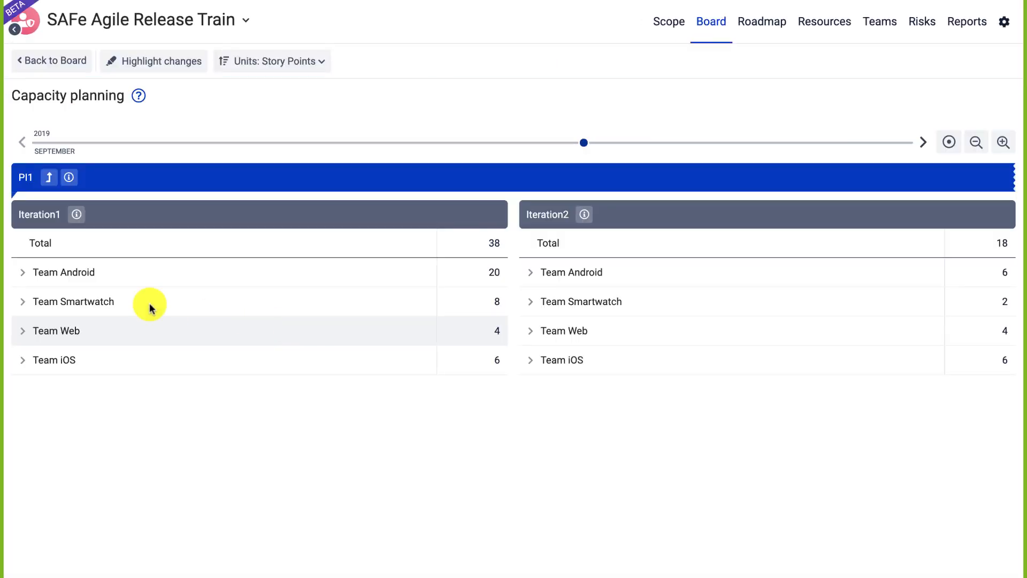
click(21, 301)
click(498, 302)
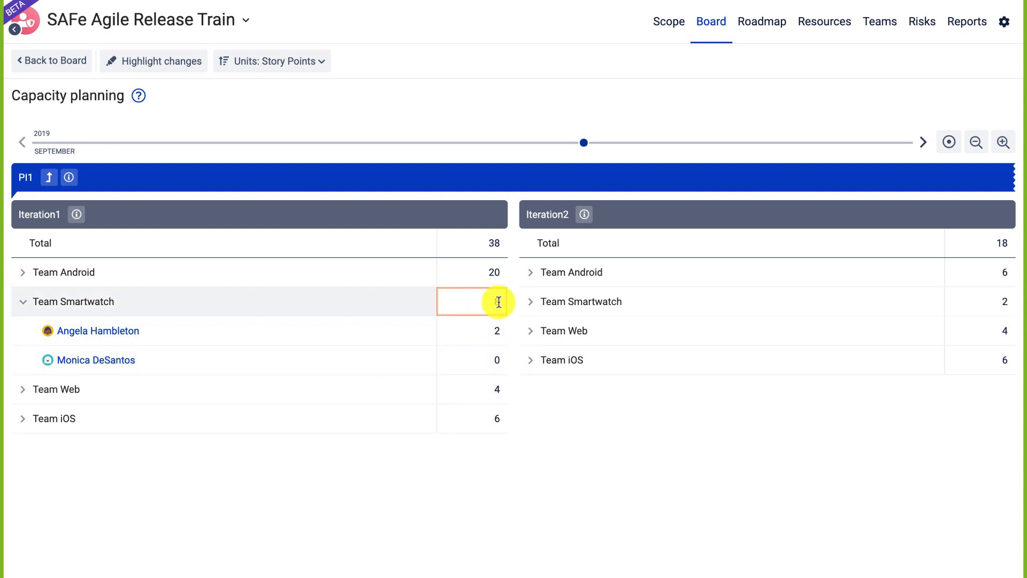
drag(499, 302, 476, 302)
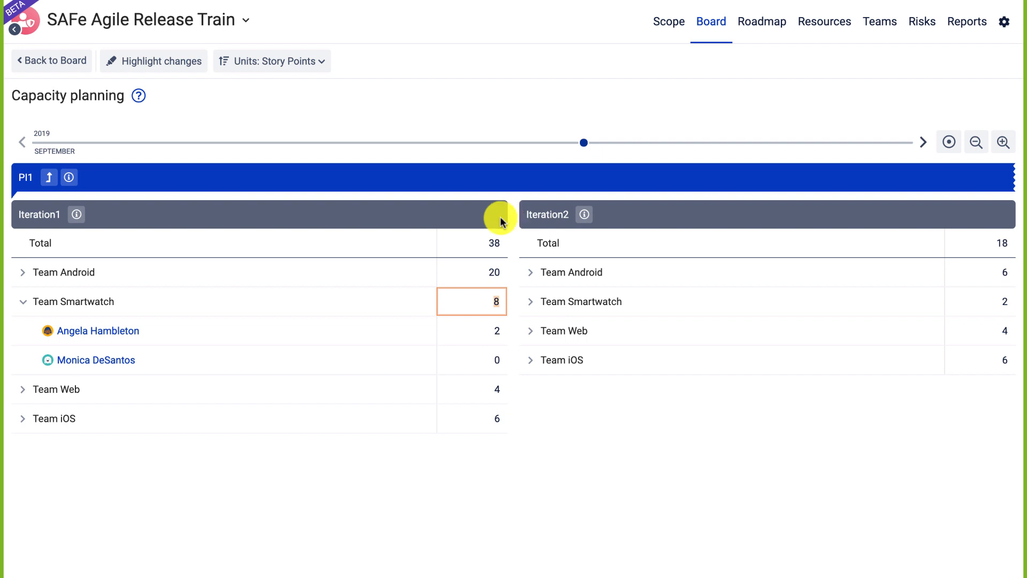
key(BackSpace)
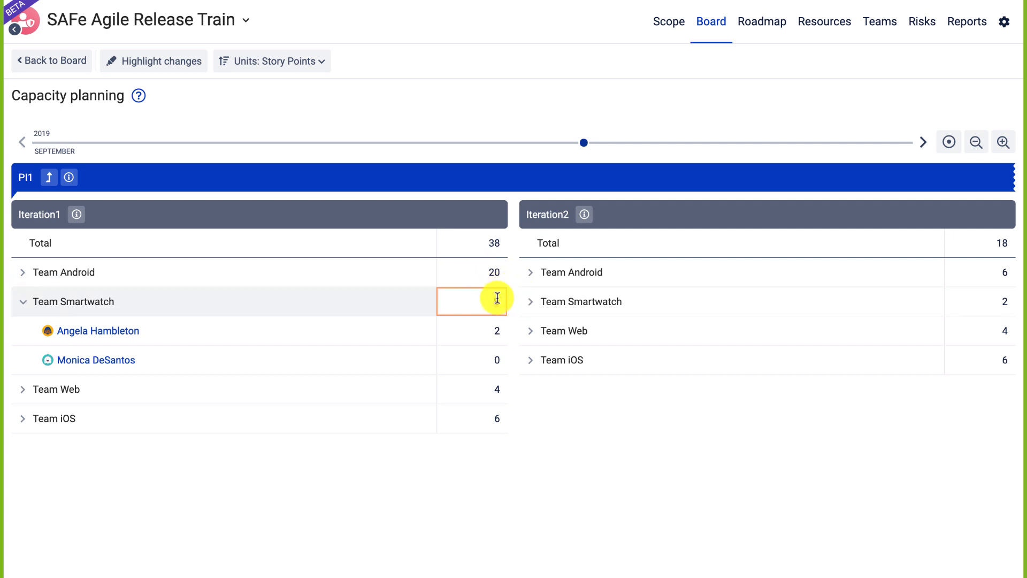
text(8)
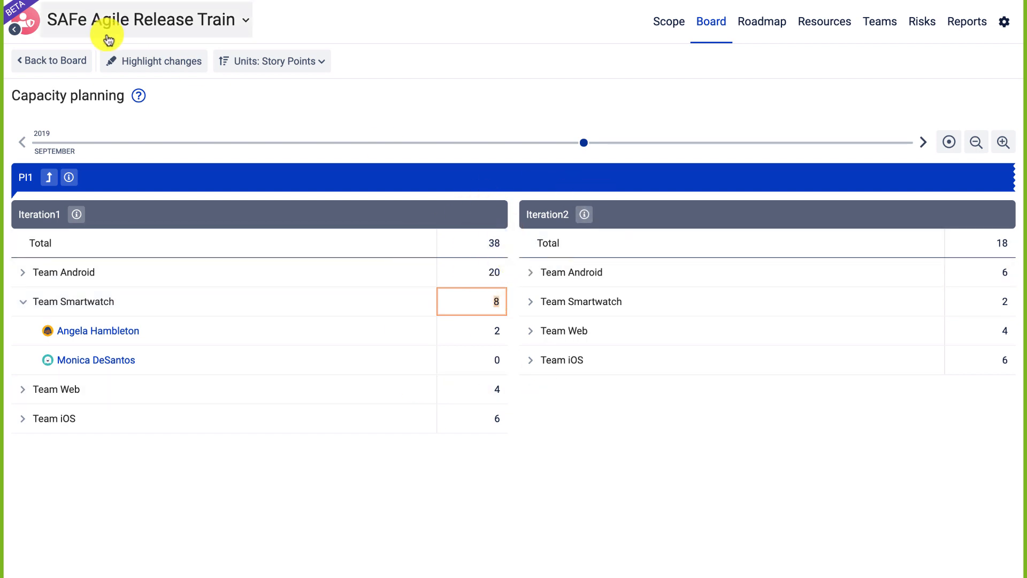
click(62, 63)
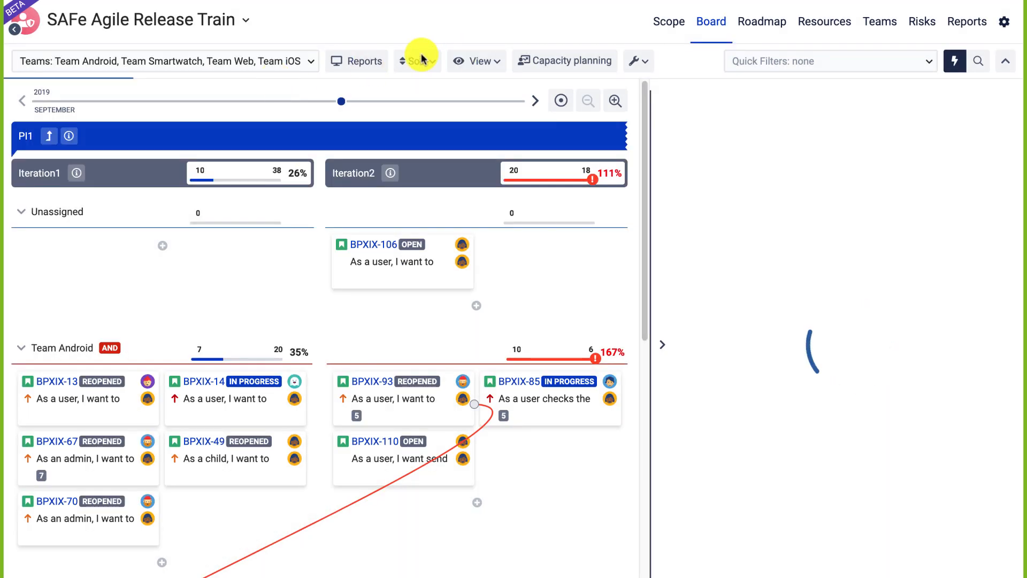
Level the board up to Program Increments with Work progress totals, compact cards and the backlog hidden.
click(49, 135)
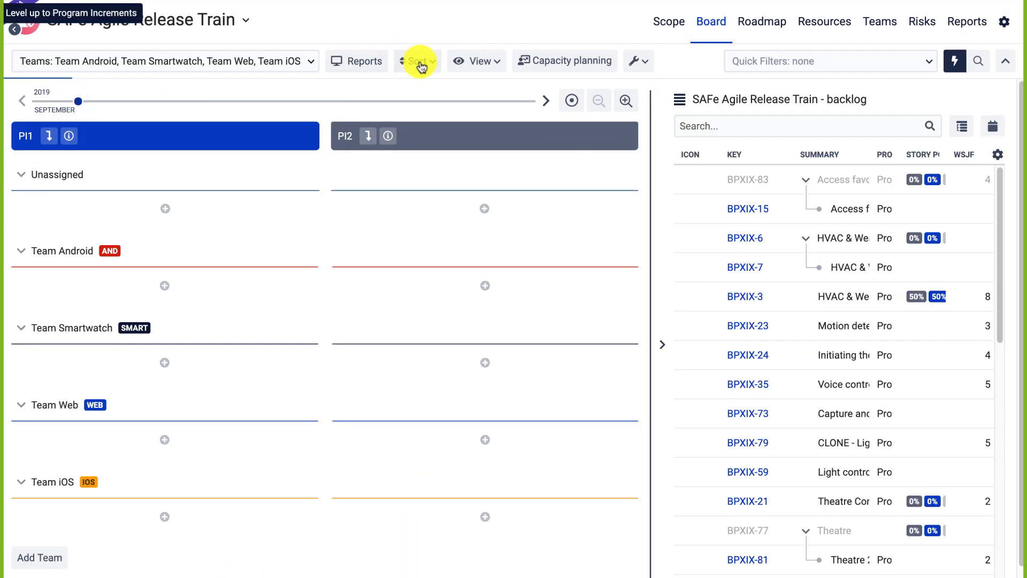
click(370, 62)
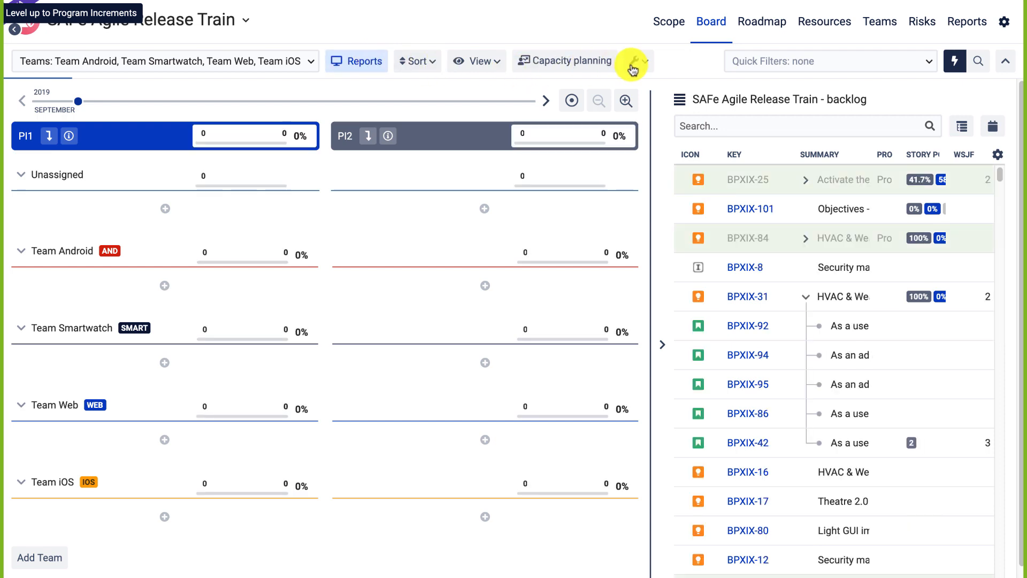
click(493, 64)
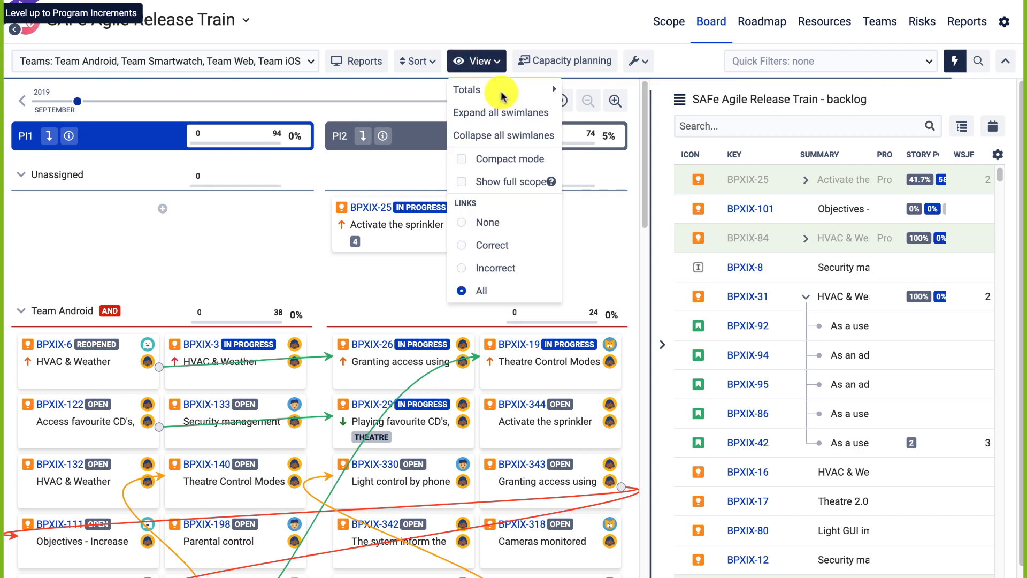
mouse_move(551, 84)
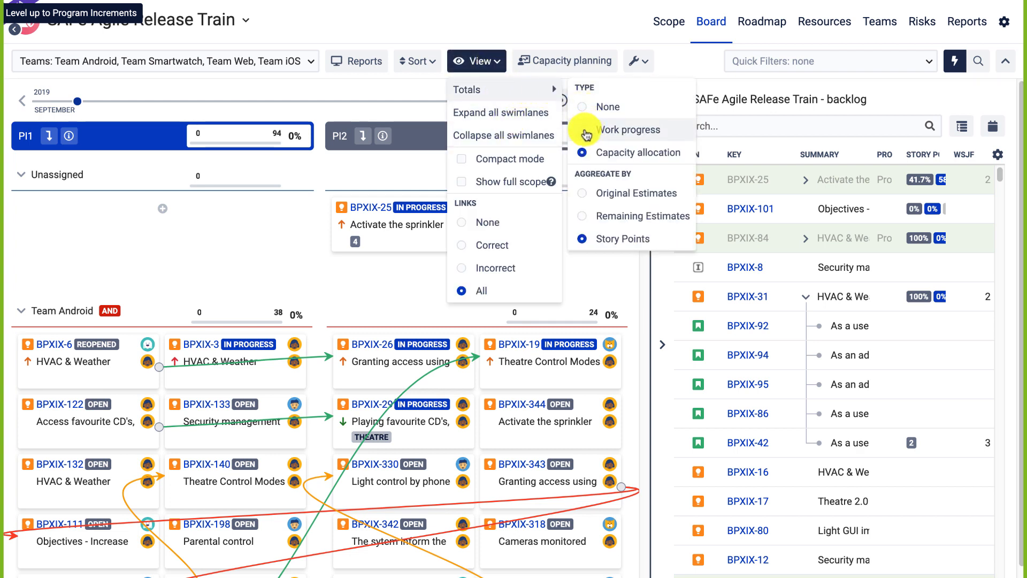
click(586, 131)
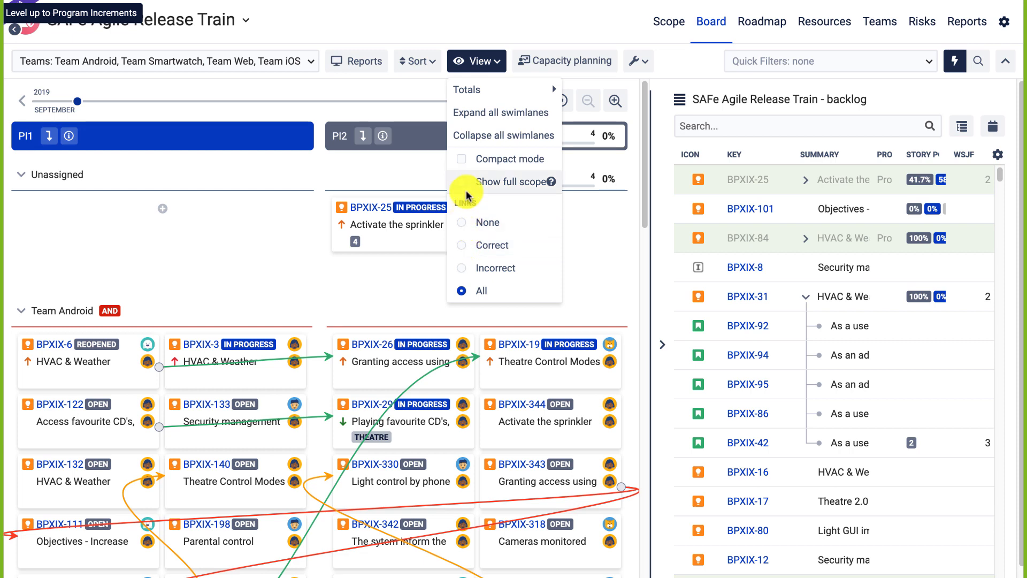
click(464, 159)
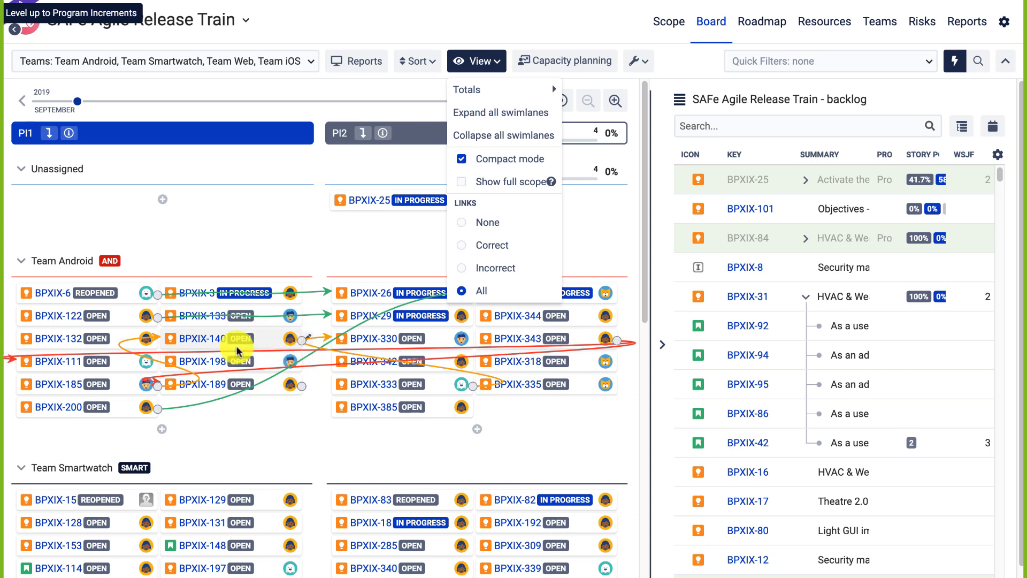
click(662, 340)
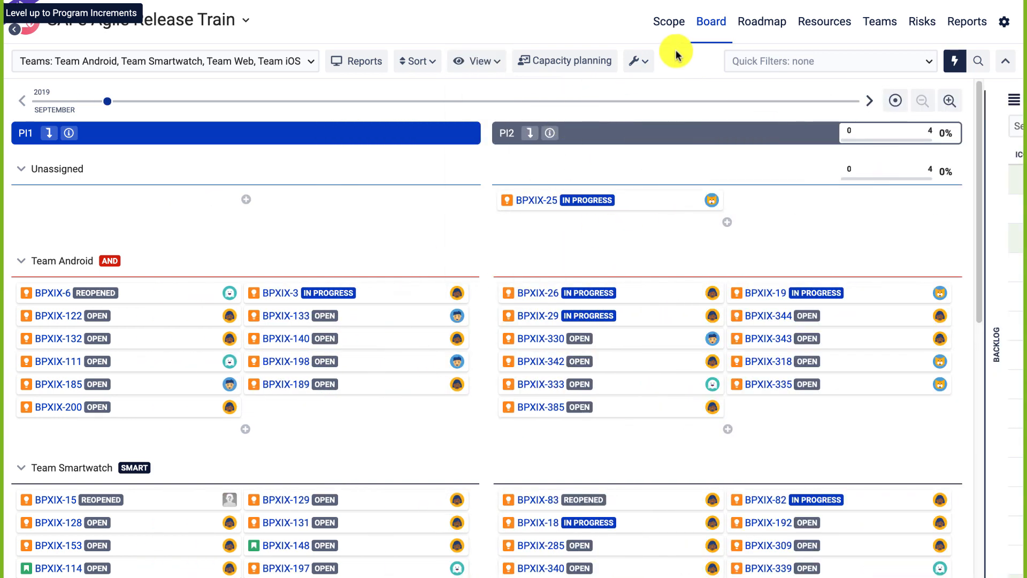
Show Reports as pie charts of original estimate grouped by status category, then open the Risk register.
click(384, 63)
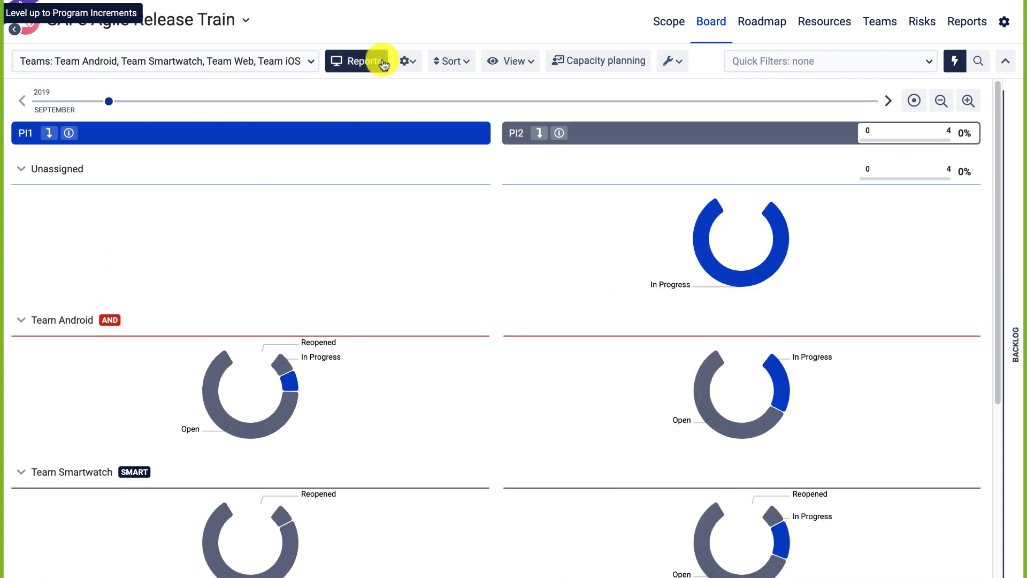
click(405, 62)
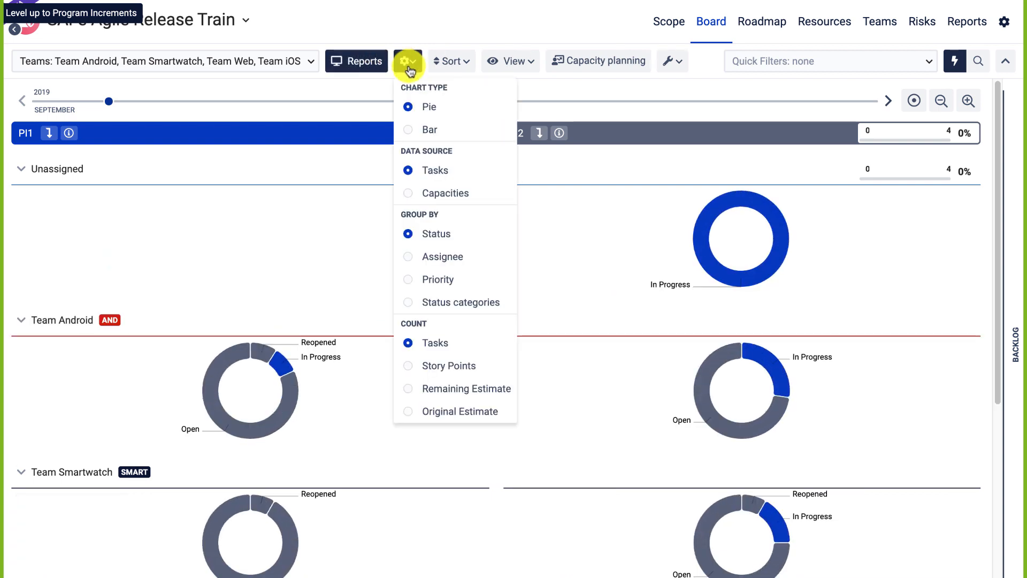
click(415, 130)
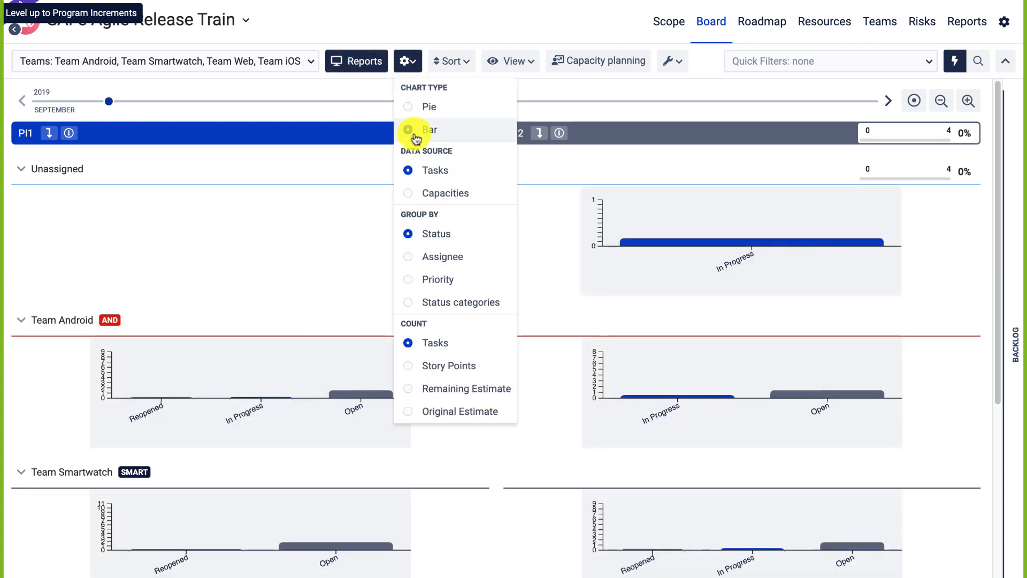
click(410, 194)
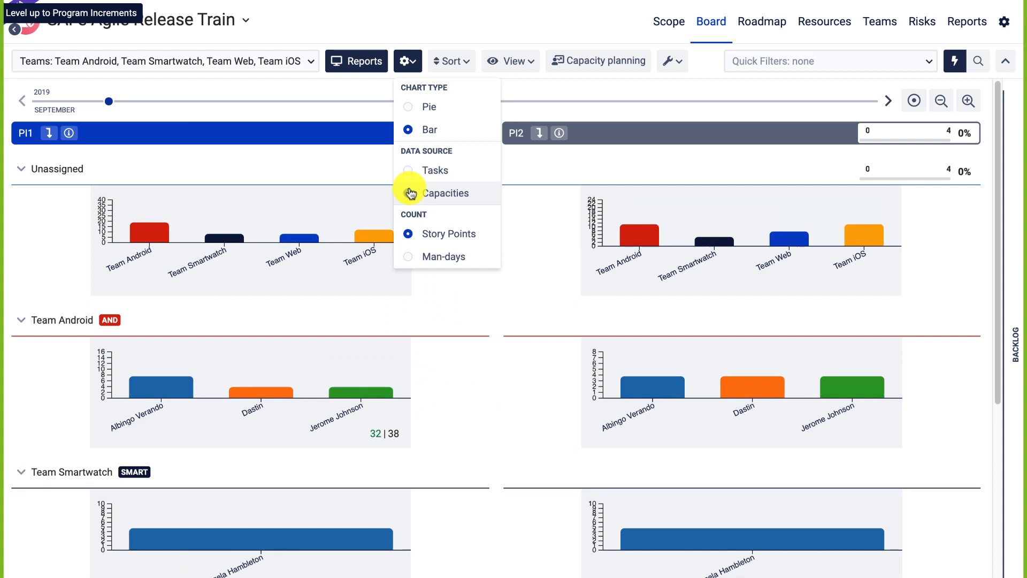
click(410, 110)
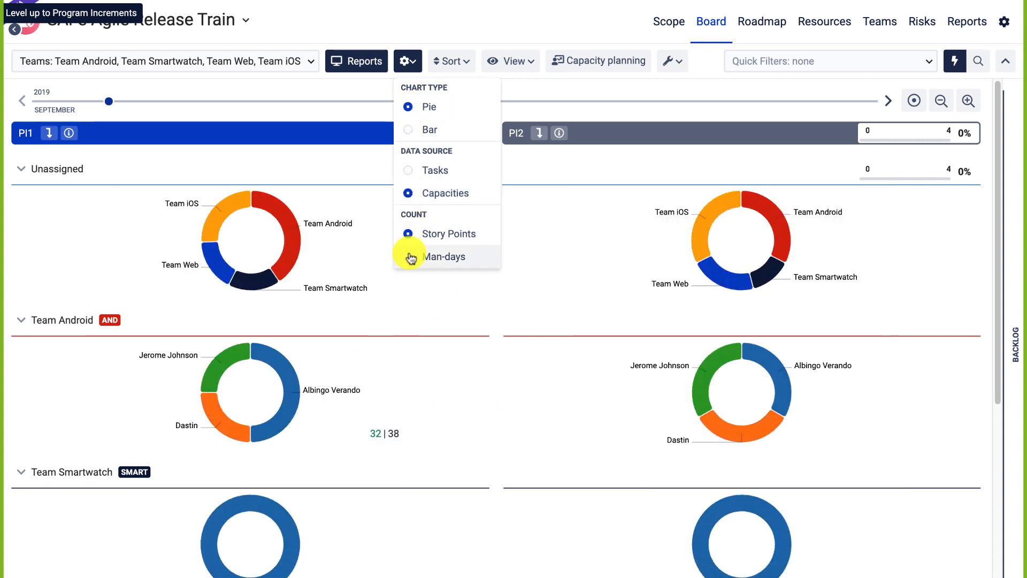
click(407, 170)
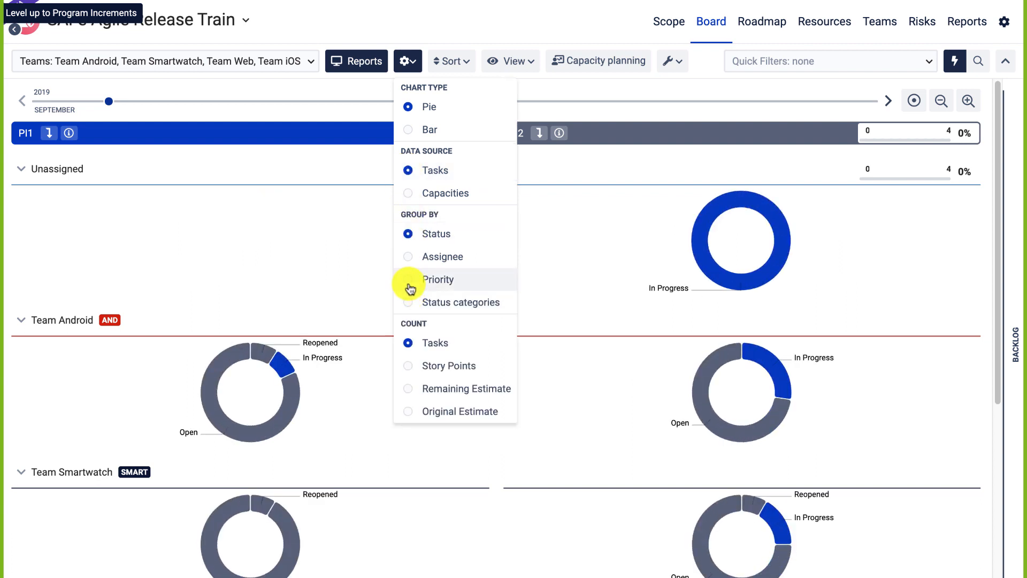
click(408, 282)
click(408, 302)
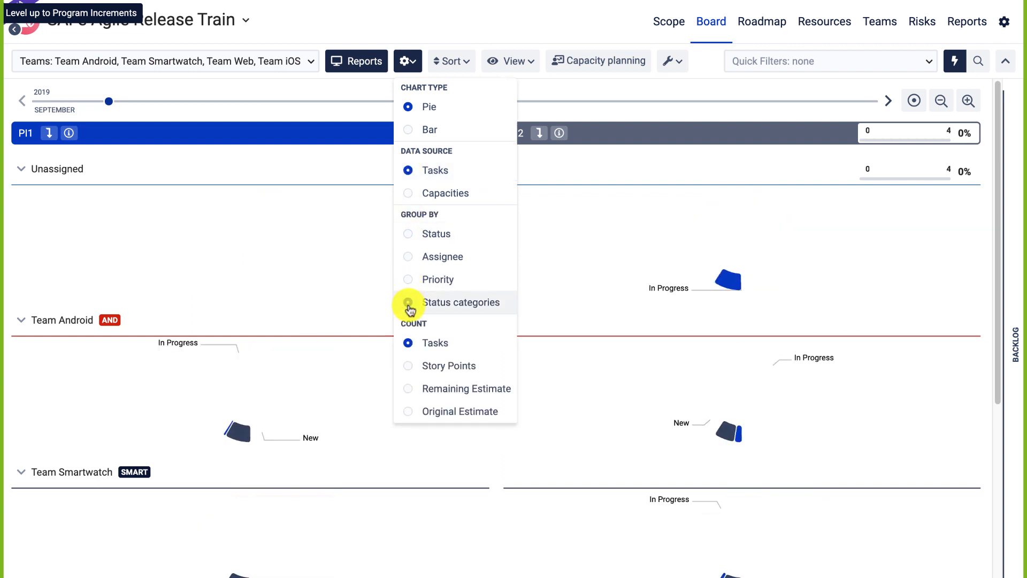
click(410, 366)
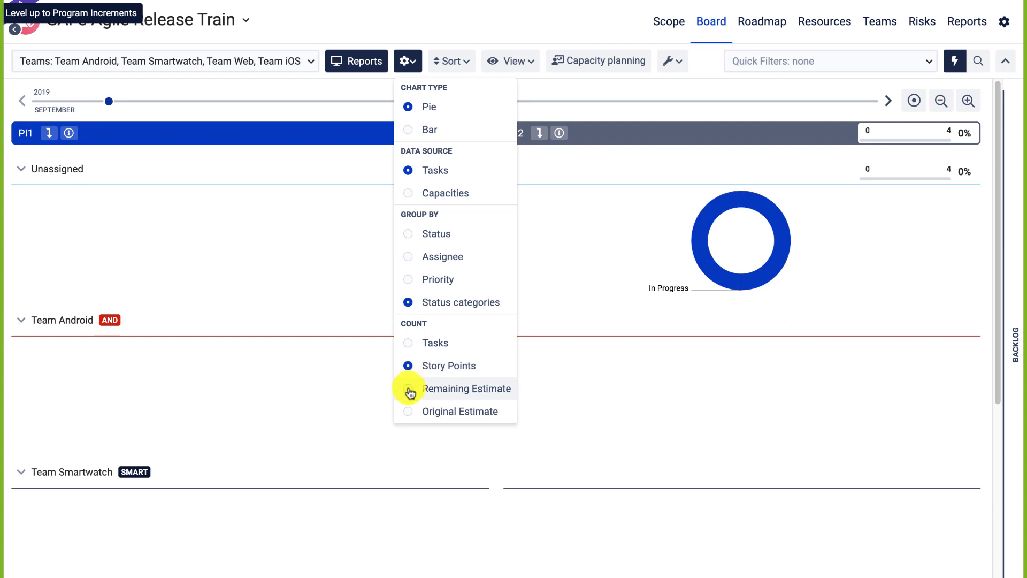
click(408, 389)
click(408, 411)
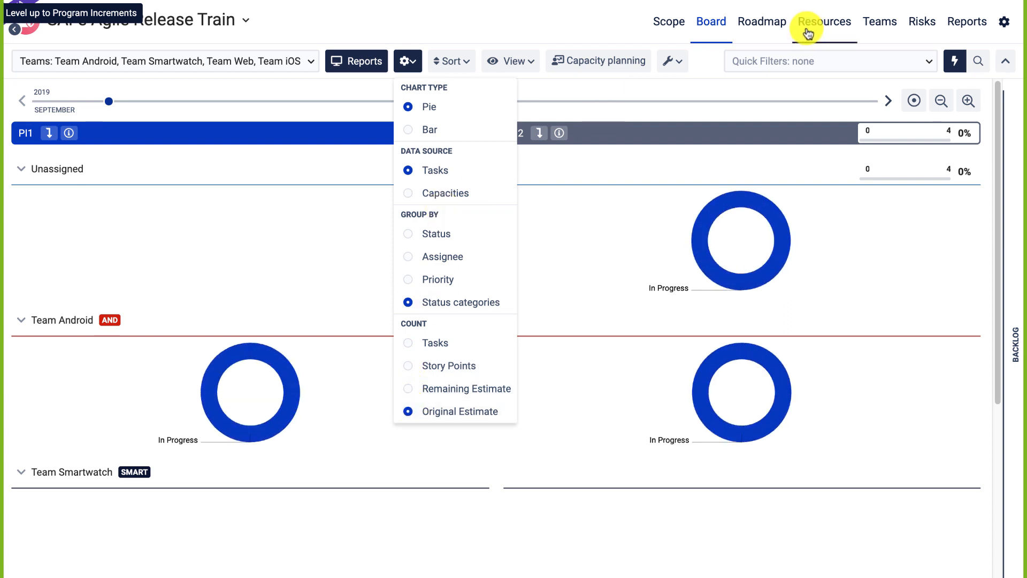
click(921, 33)
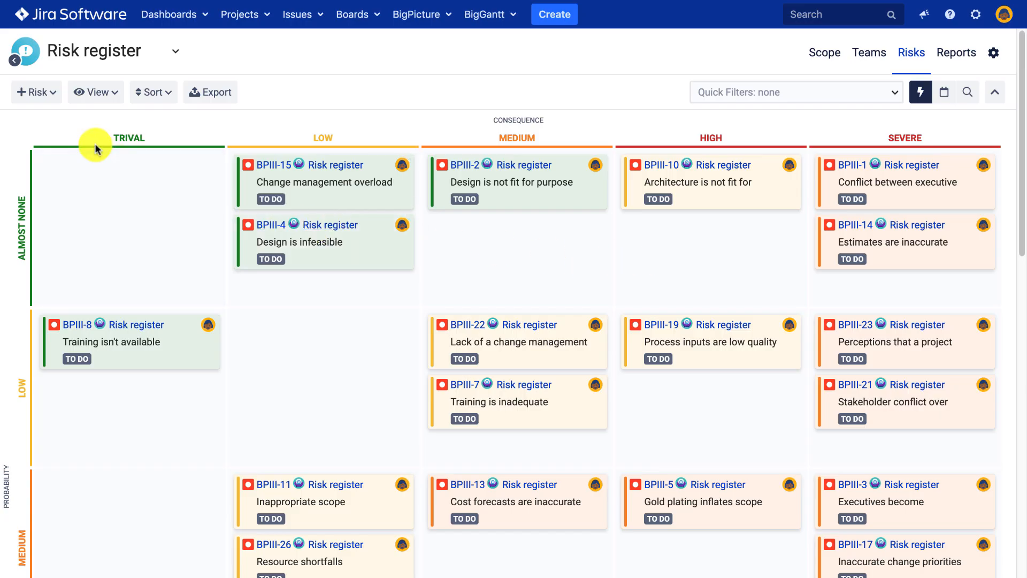
Move BPIII-4 to Trivial/Almost None and BPIII-15 to Low/Low, then start editing BPIII-15's summary inline.
scroll(229, 202, down, 3)
scroll(229, 202, up, 3)
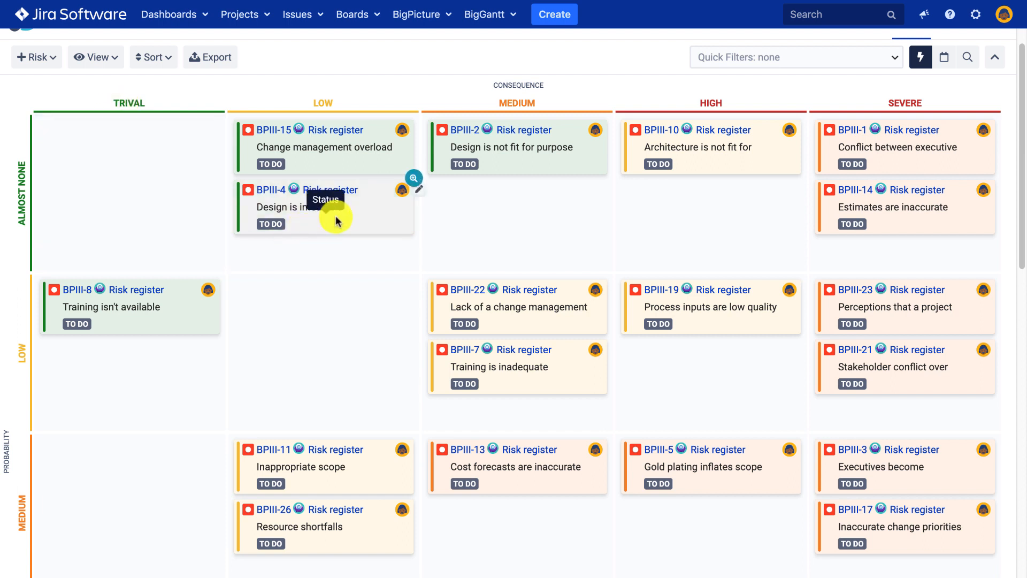
drag(339, 211, 133, 218)
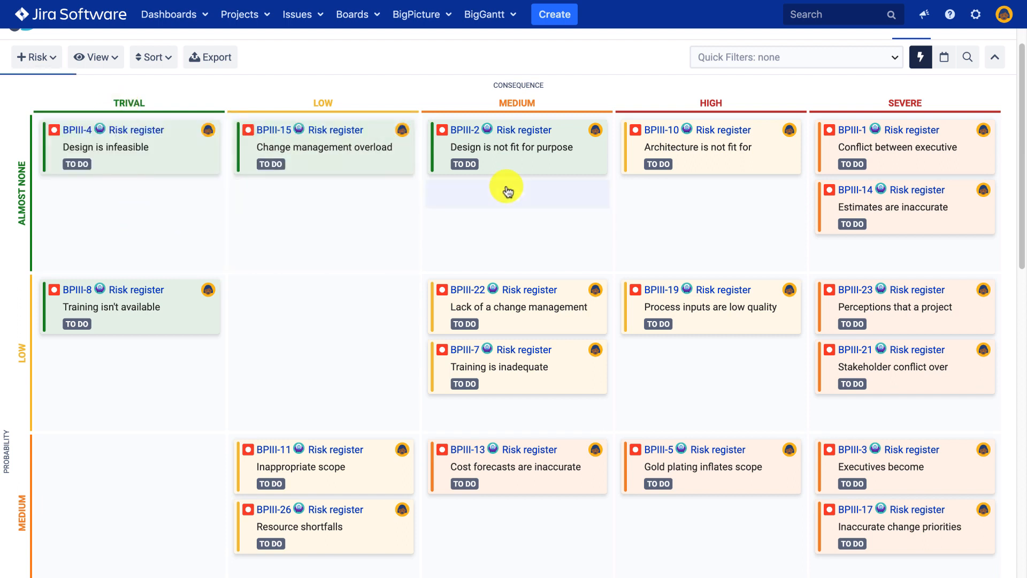
drag(378, 168, 367, 351)
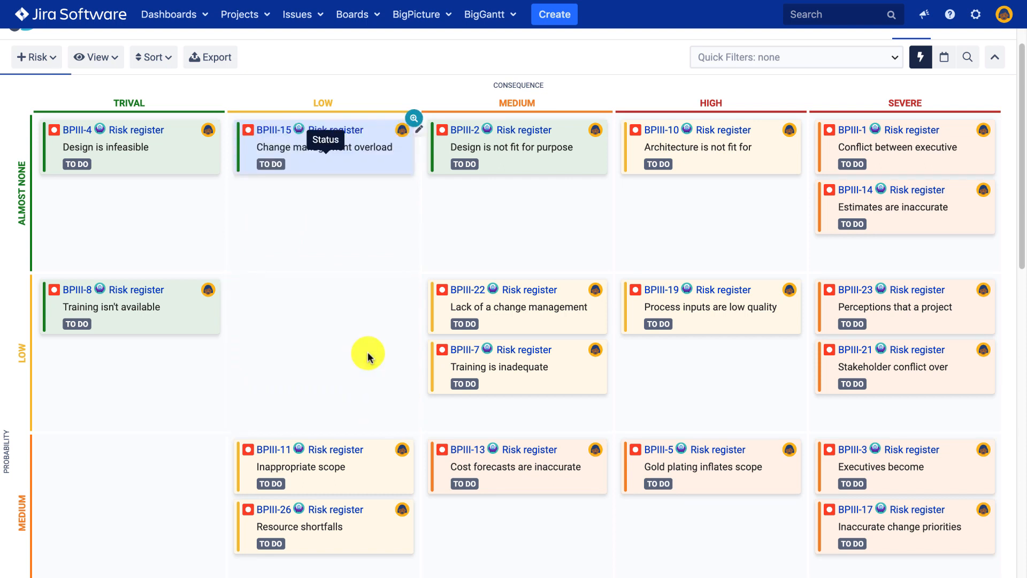
click(315, 322)
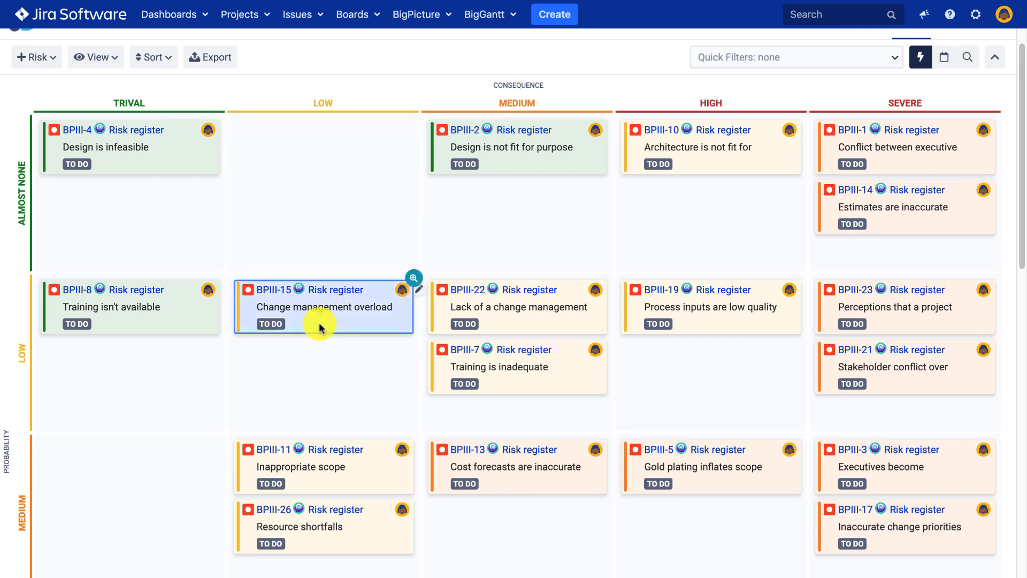
click(321, 308)
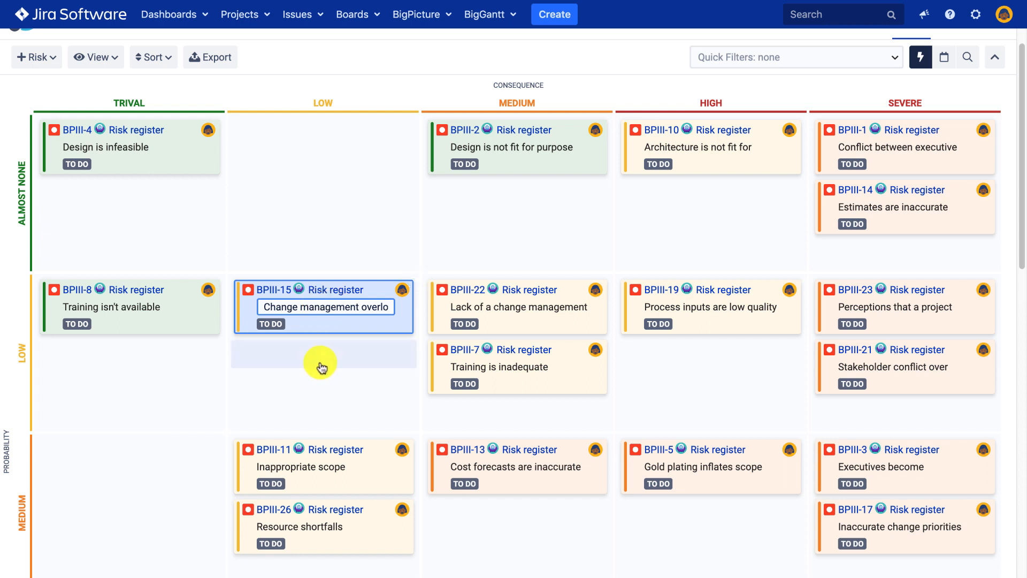
scroll(320, 367, down, 2)
Bring up the Create new issue / Add existing issue choice in the Low/Low cell and scroll through the register.
click(335, 284)
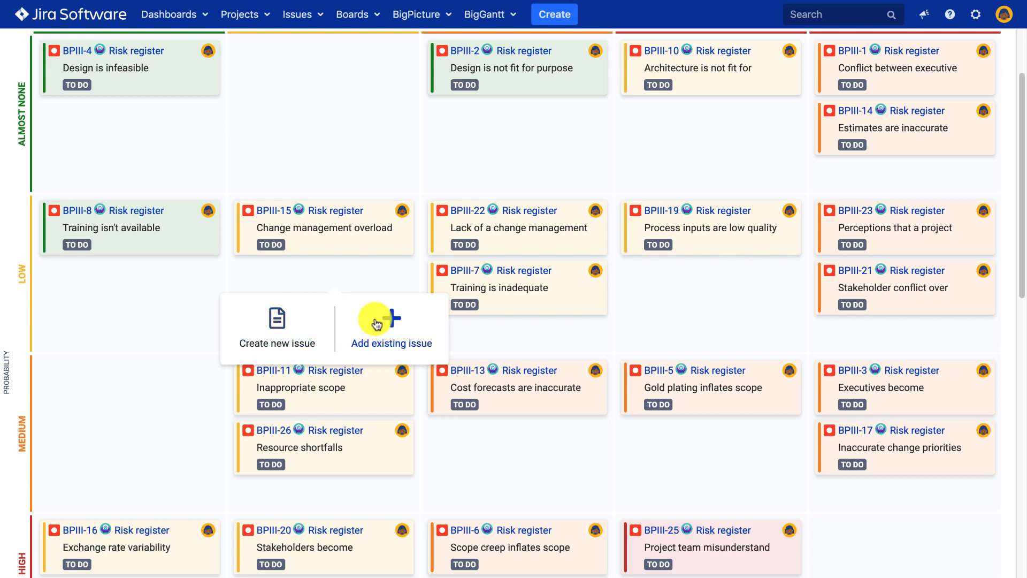
scroll(173, 282, up, 1)
scroll(173, 275, down, 8)
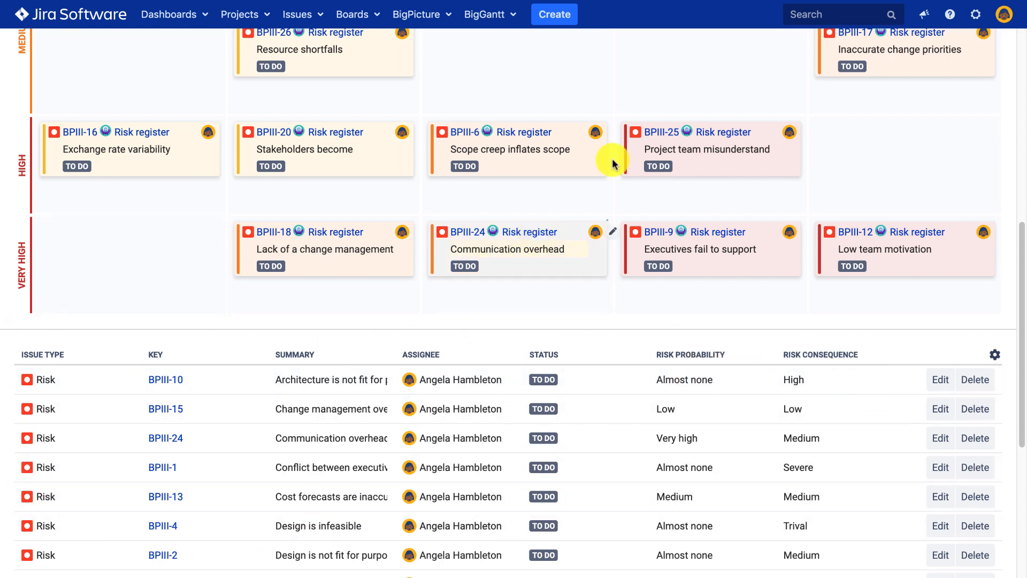
scroll(649, 103, up, 4)
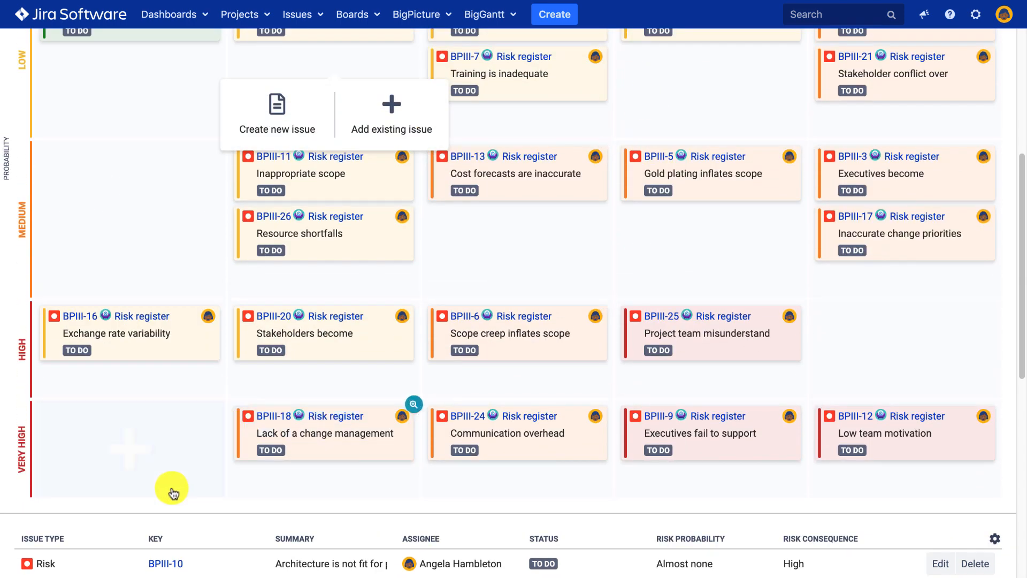
scroll(481, 162, up, 2)
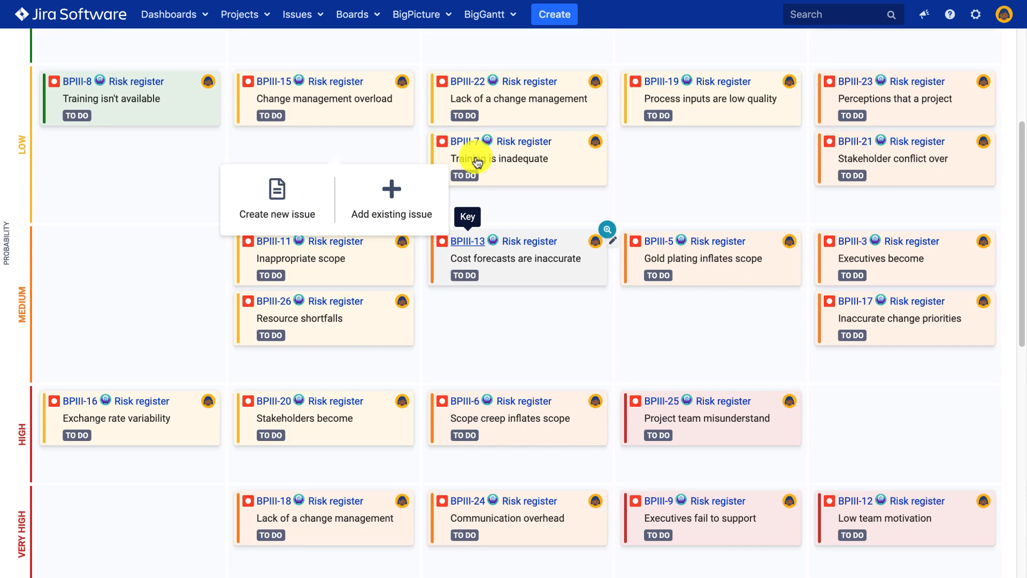
scroll(177, 341, up, 2)
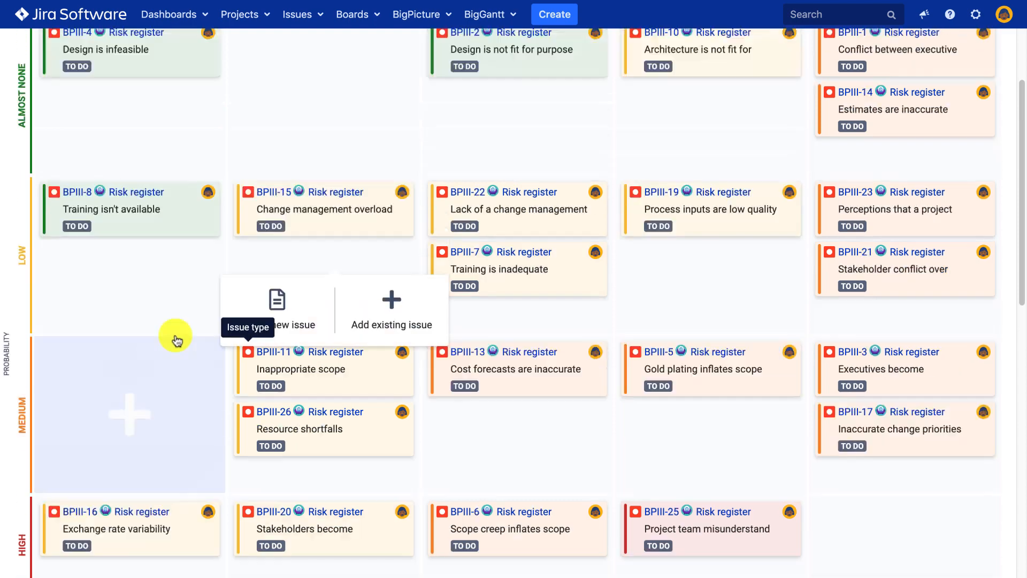
scroll(176, 341, up, 3)
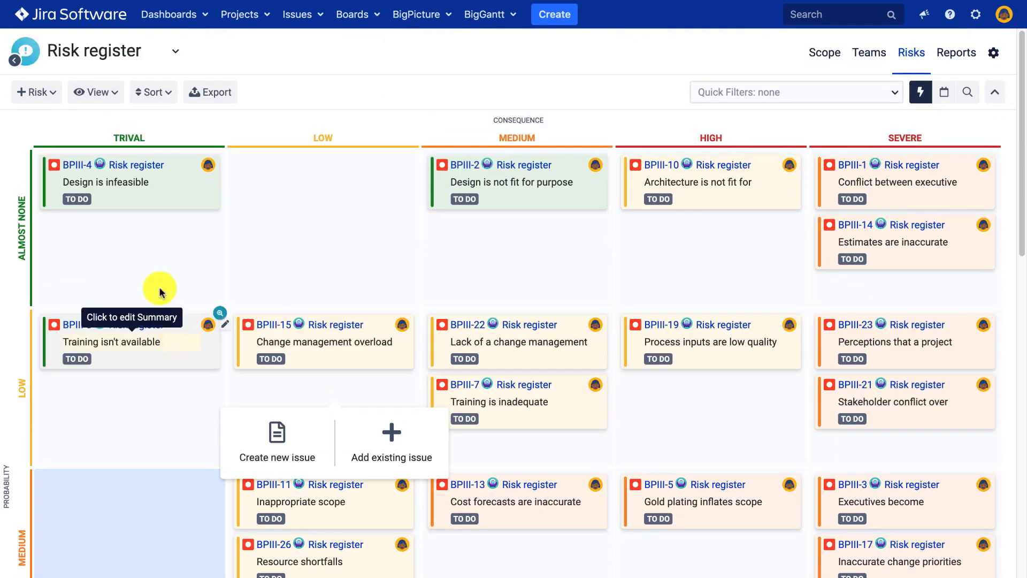
click(92, 101)
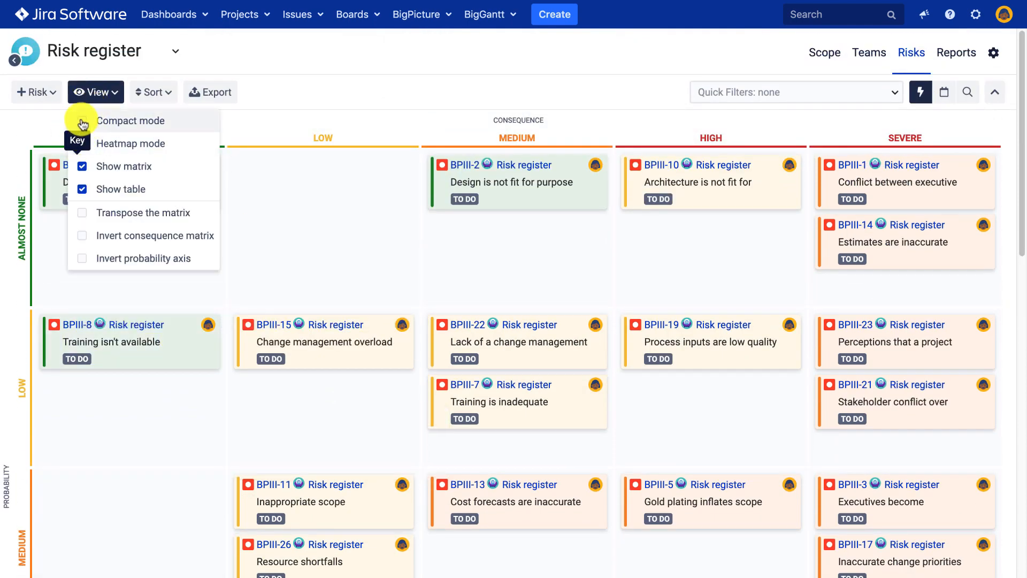
click(82, 122)
click(83, 121)
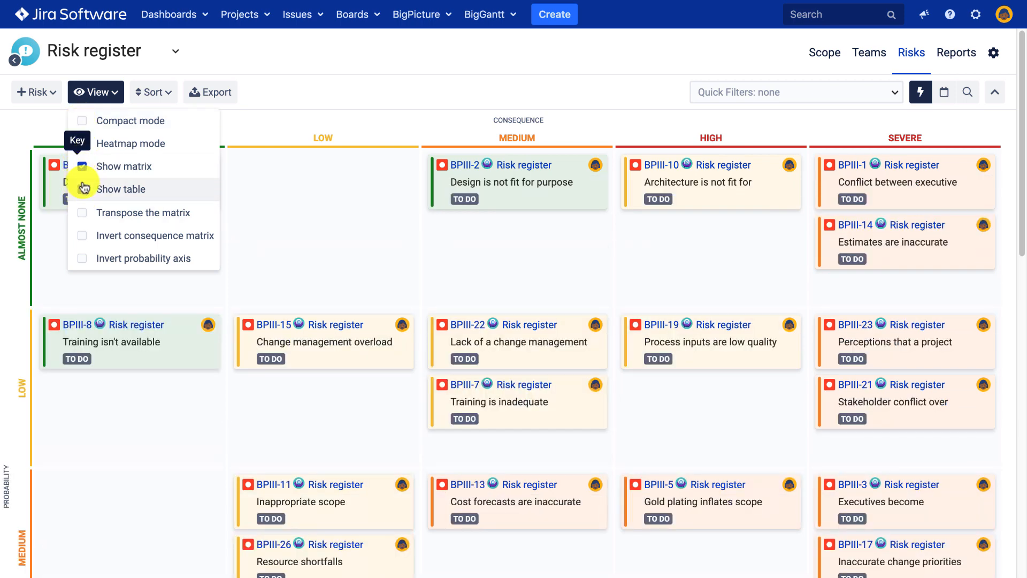
click(83, 213)
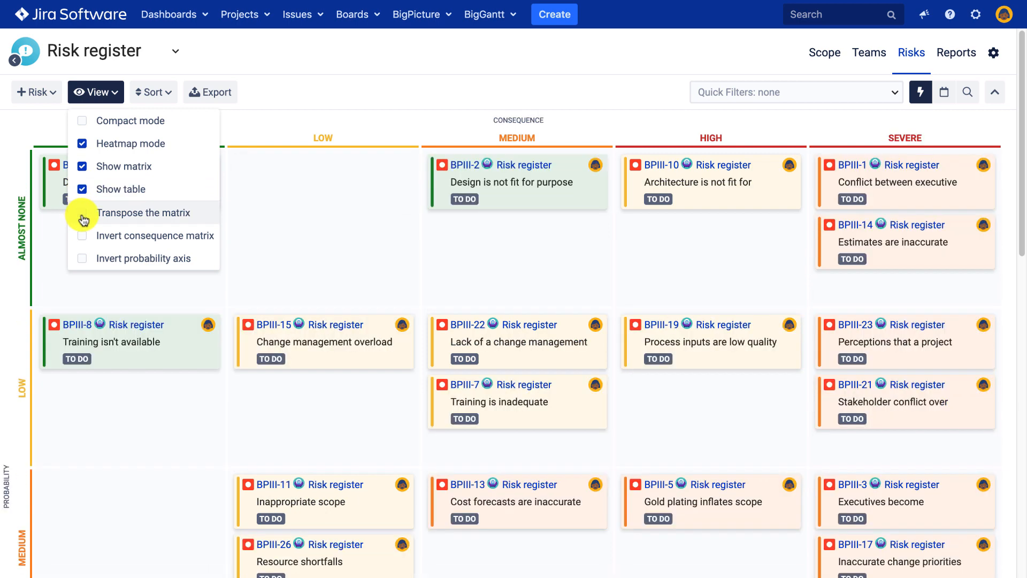
click(151, 86)
click(151, 92)
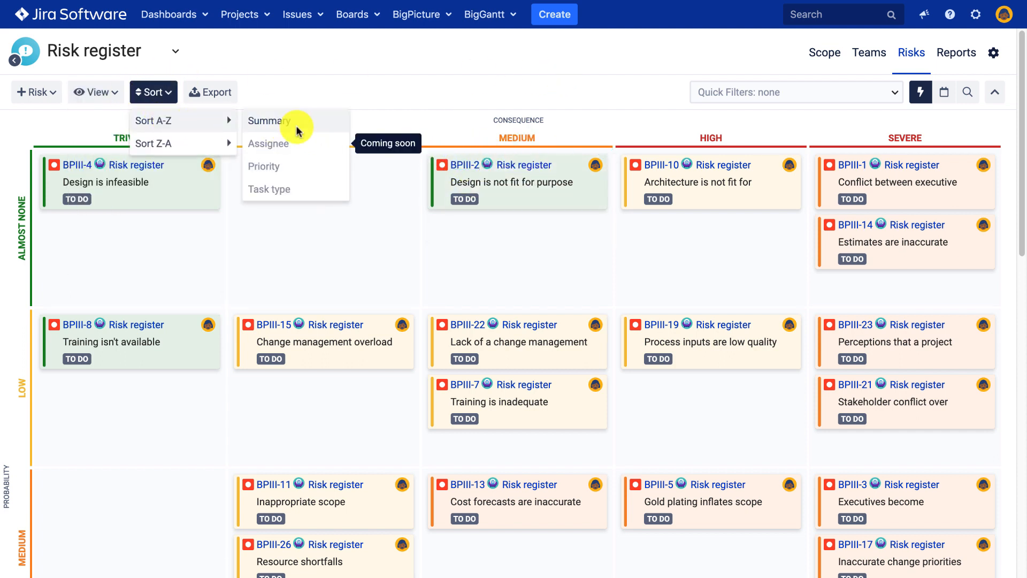
click(223, 93)
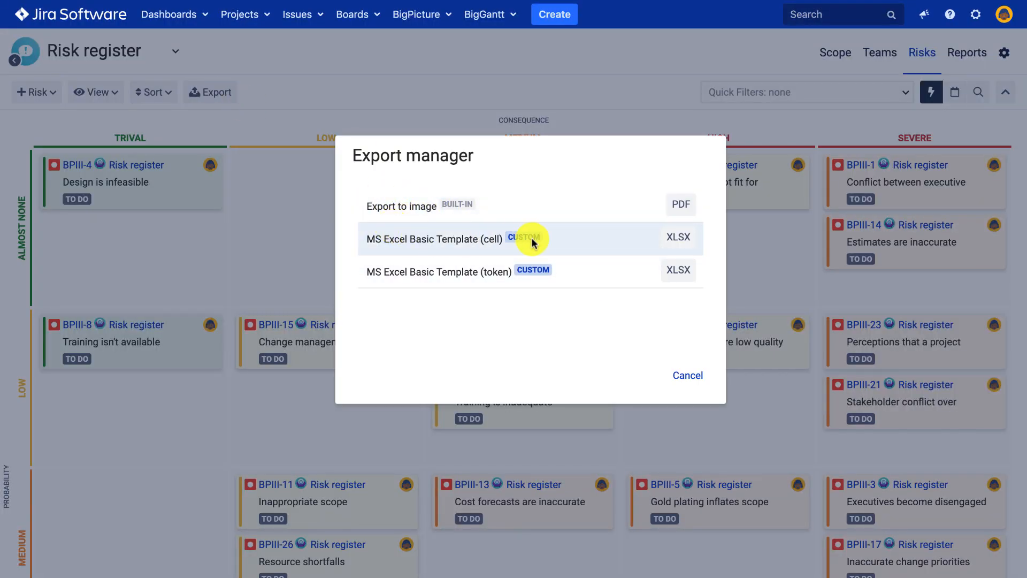
click(680, 373)
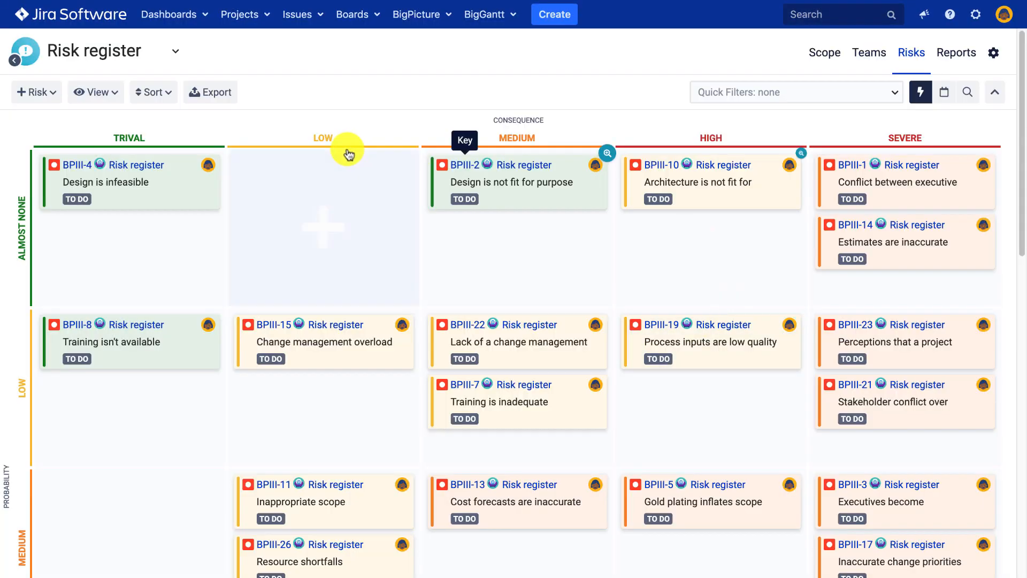
click(79, 94)
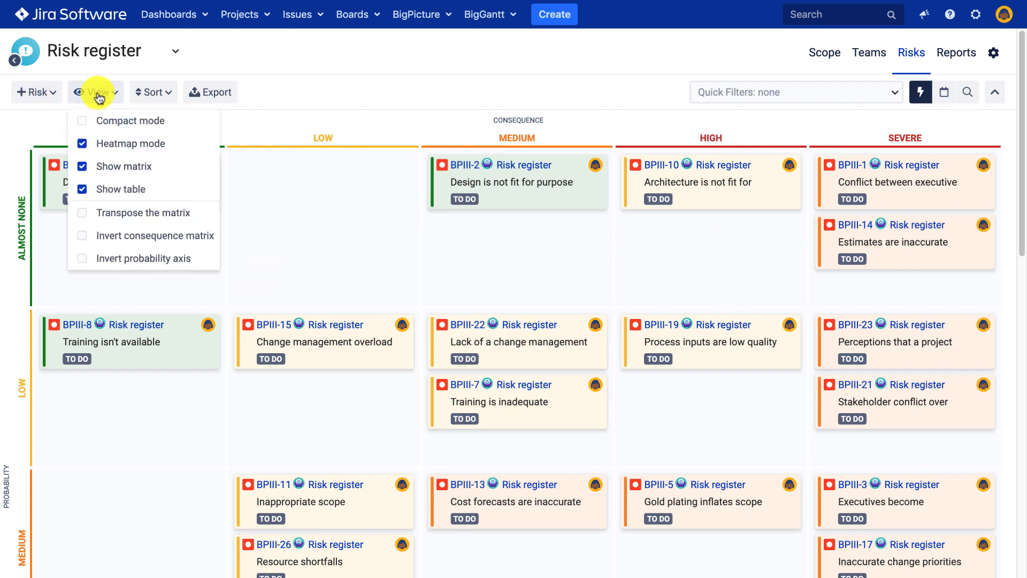
click(82, 145)
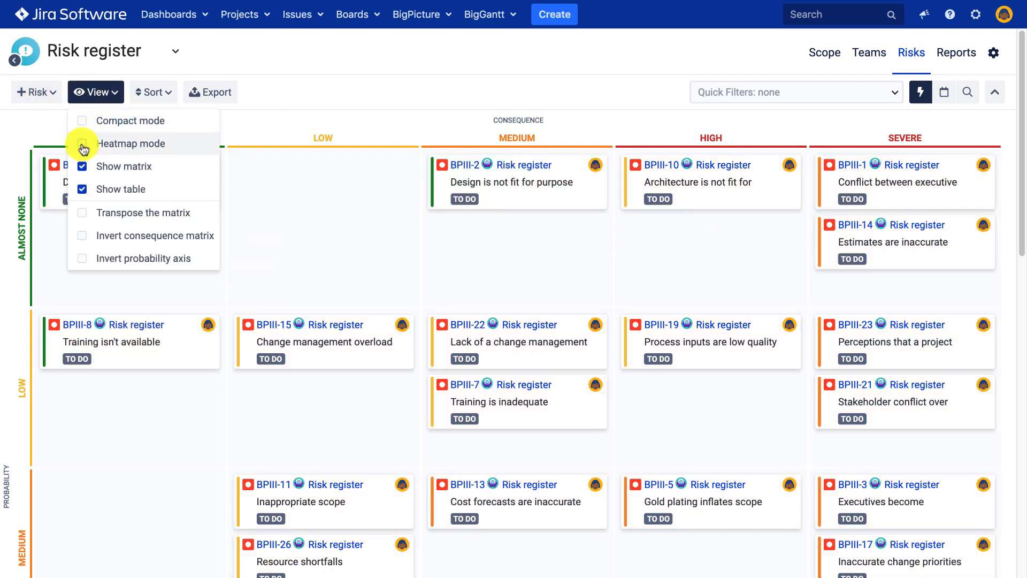
click(83, 146)
click(482, 96)
scroll(645, 236, down, 1)
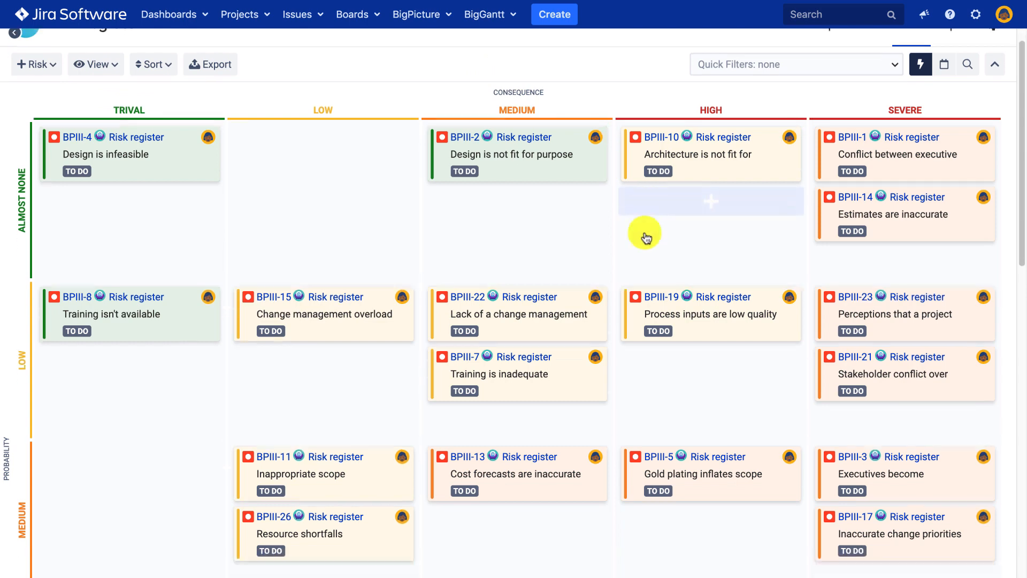
Sort the risk table first by Assignee, then by Key in descending order.
scroll(646, 236, down, 10)
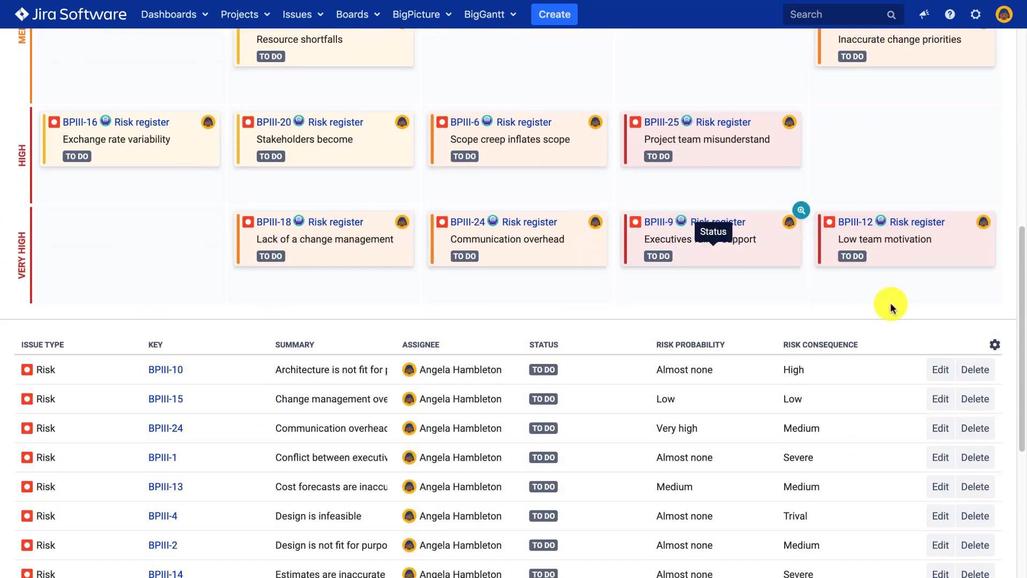
click(993, 346)
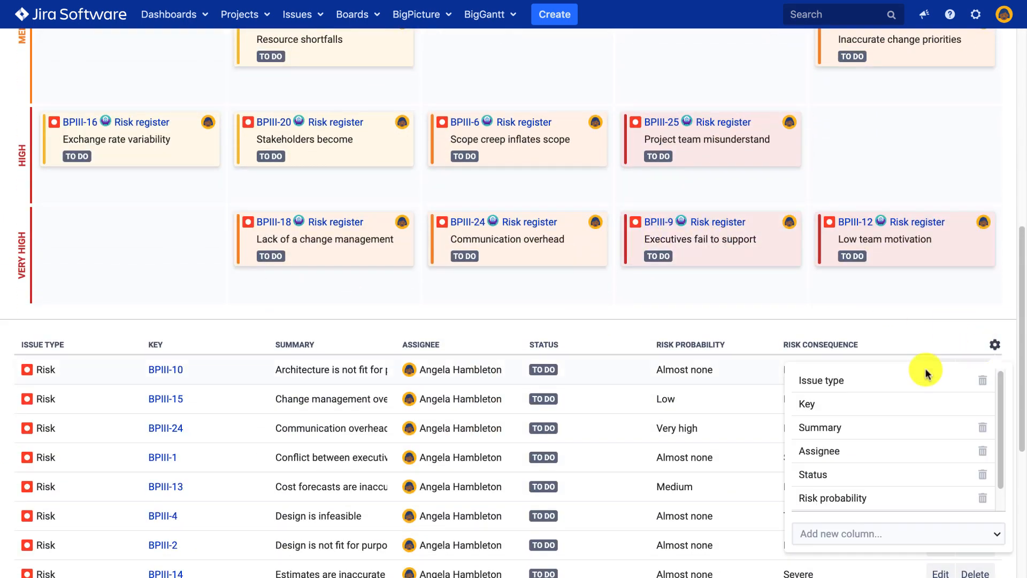
click(433, 348)
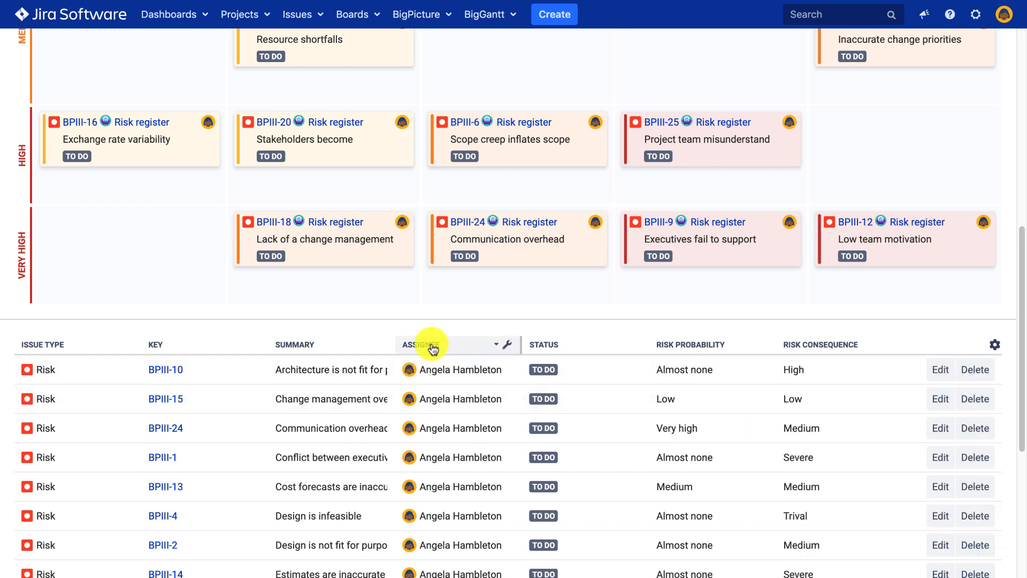
click(166, 349)
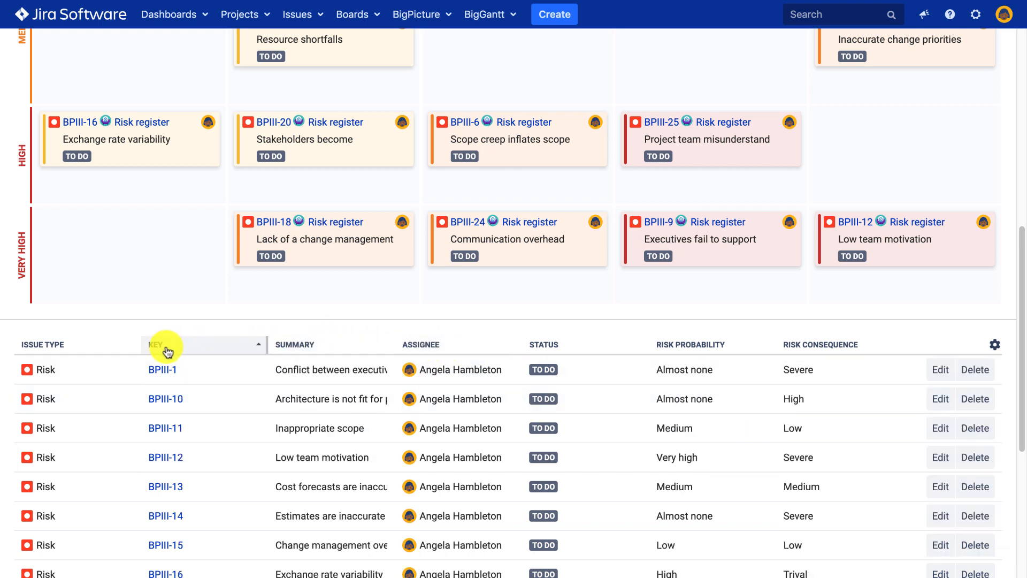
click(166, 349)
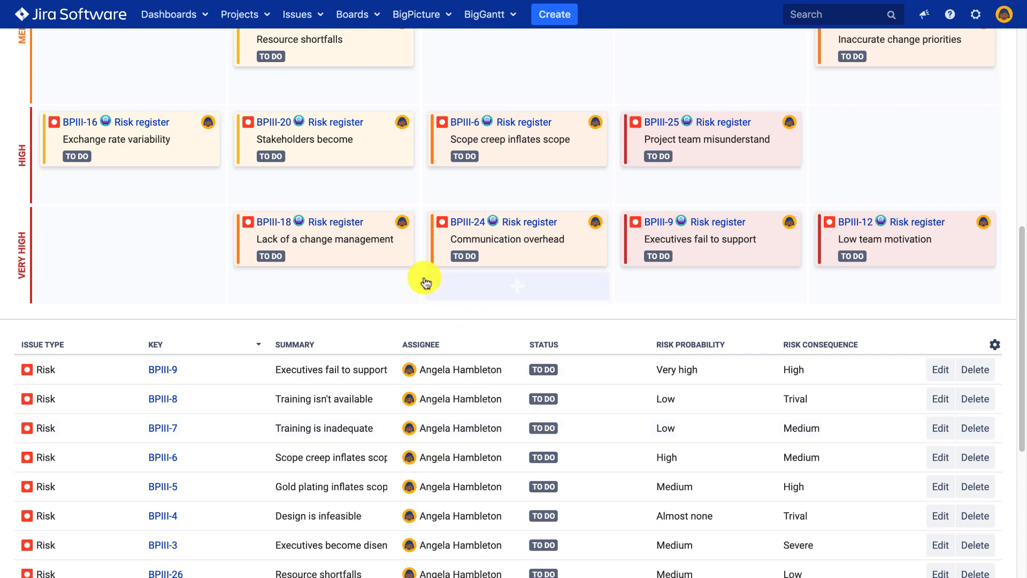
scroll(426, 282, up, 10)
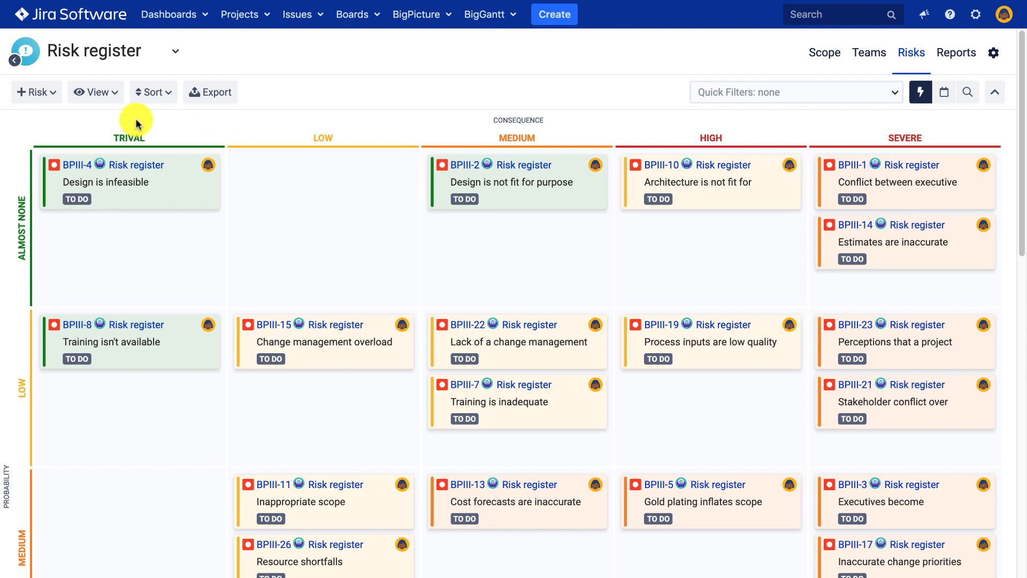
Open the screen recorder's menu from its macOS menu-bar icon to stop recording.
mouse_move(340, 24)
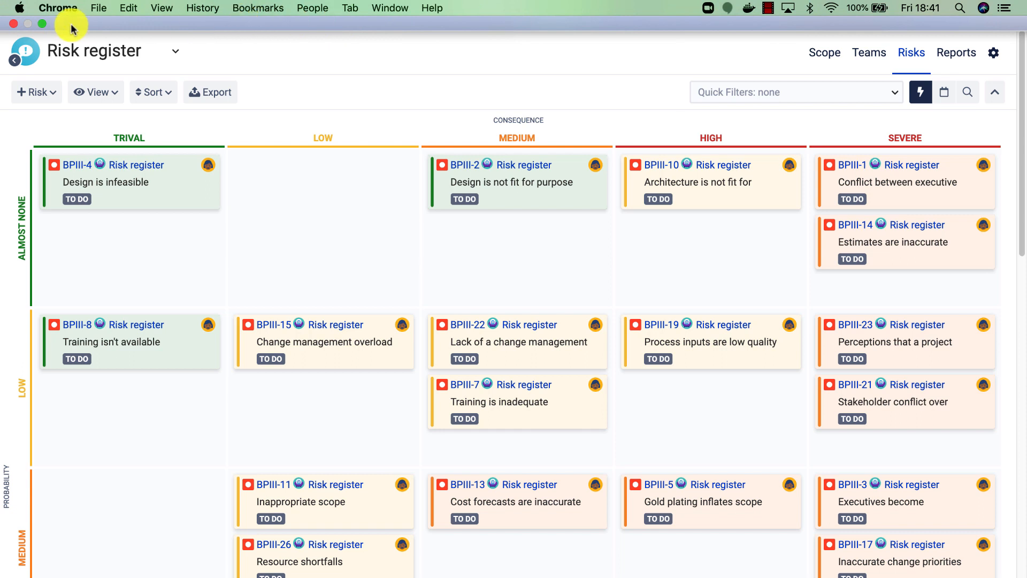
mouse_move(663, 3)
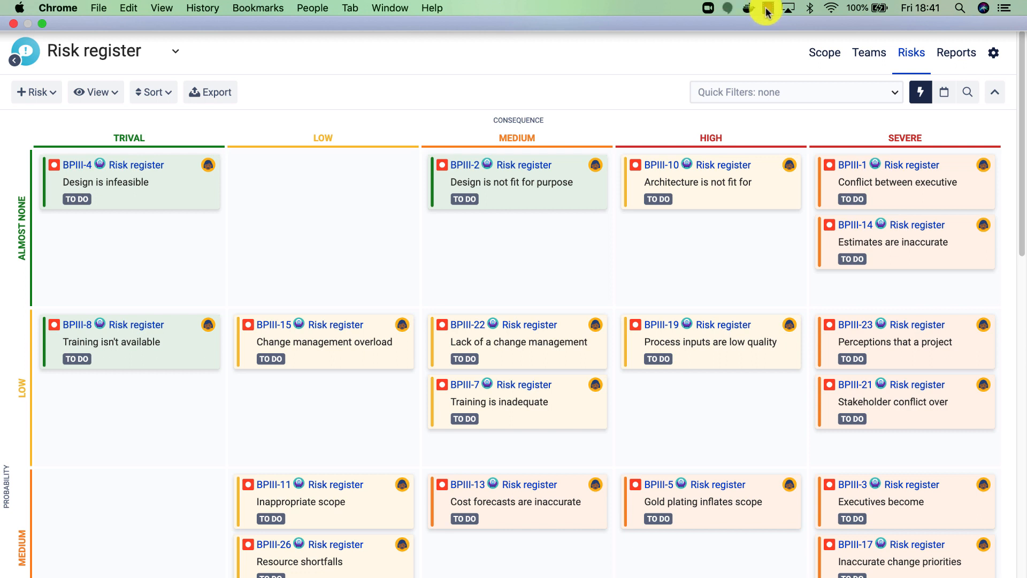
click(767, 9)
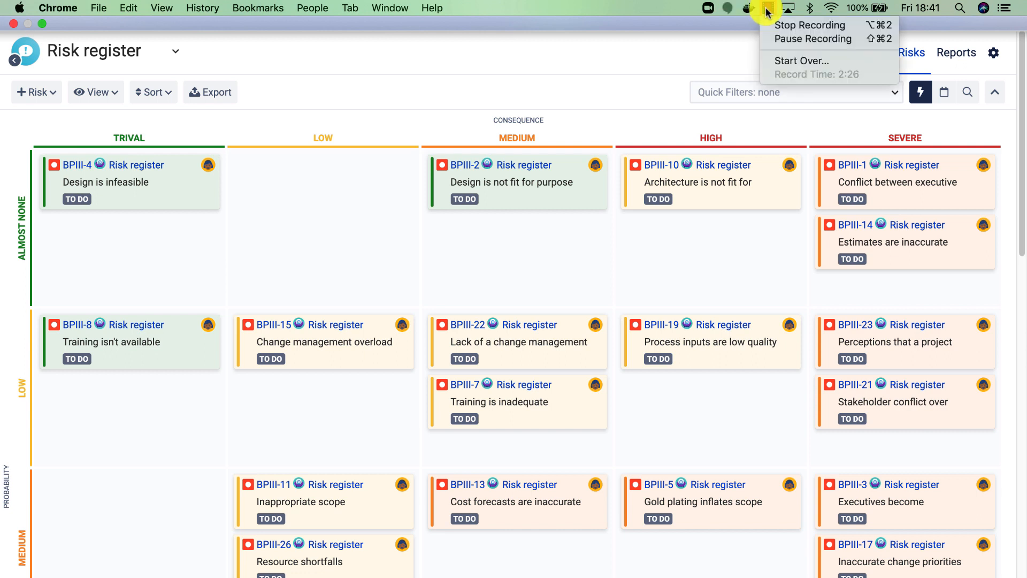